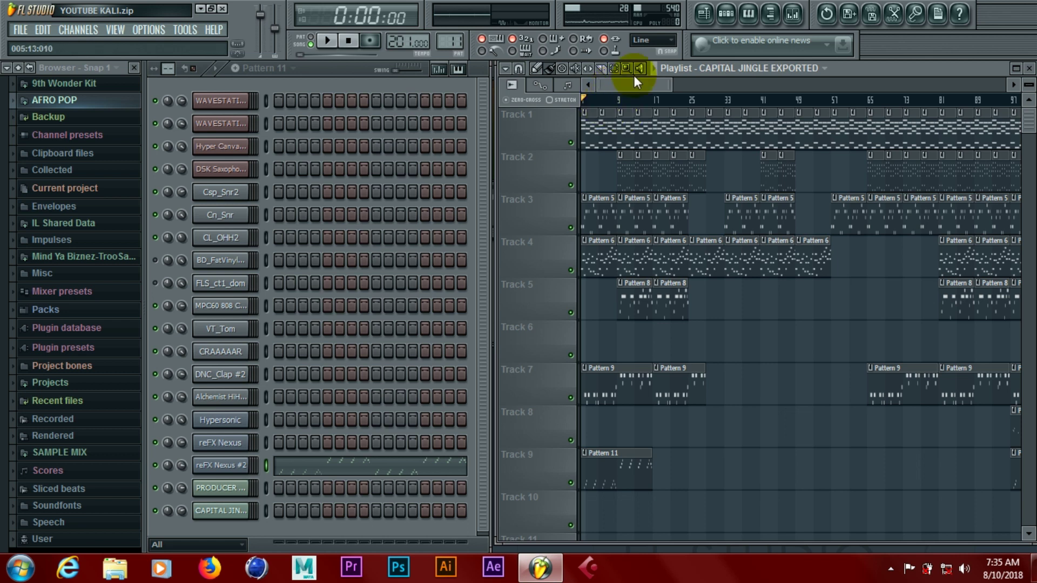
Step: Open the mixer and load Fruity Parametric EQ into the first effect slot of the Hyper Canvas Demo track
left_click(795, 18)
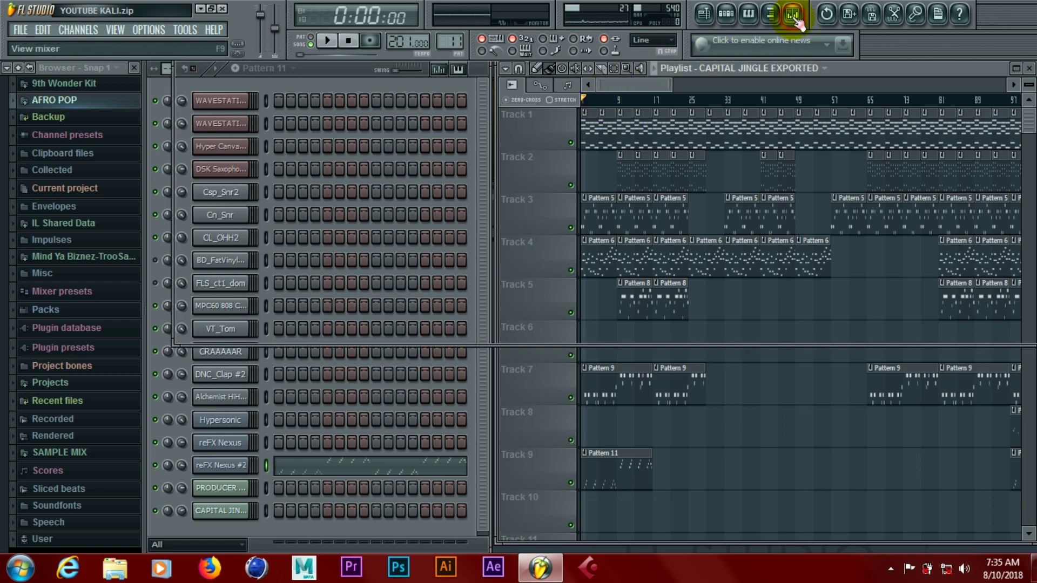
left_click_drag(428, 66, 410, 107)
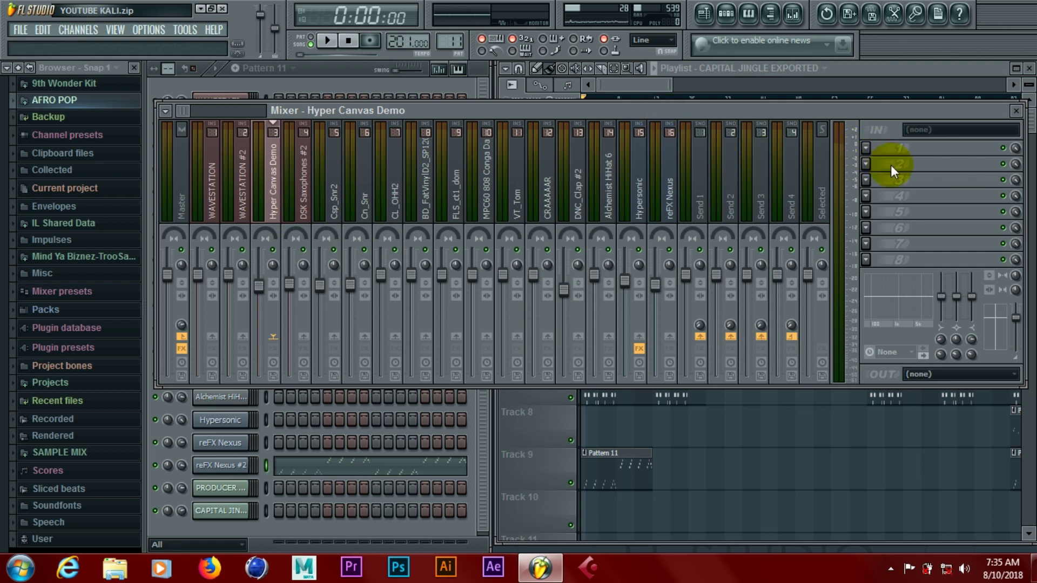
left_click(866, 148)
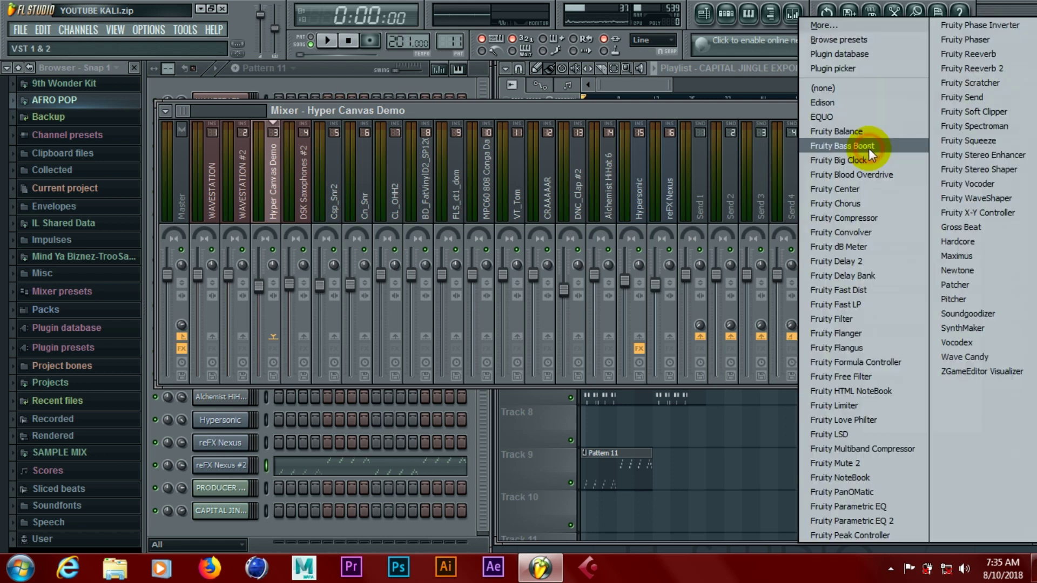
left_click(886, 504)
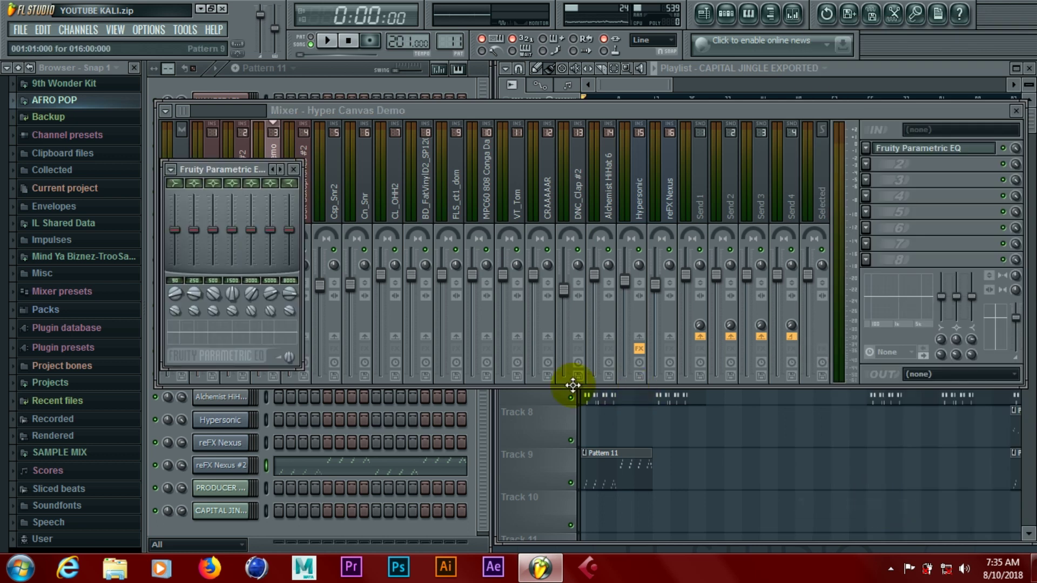
left_click_drag(242, 170, 529, 117)
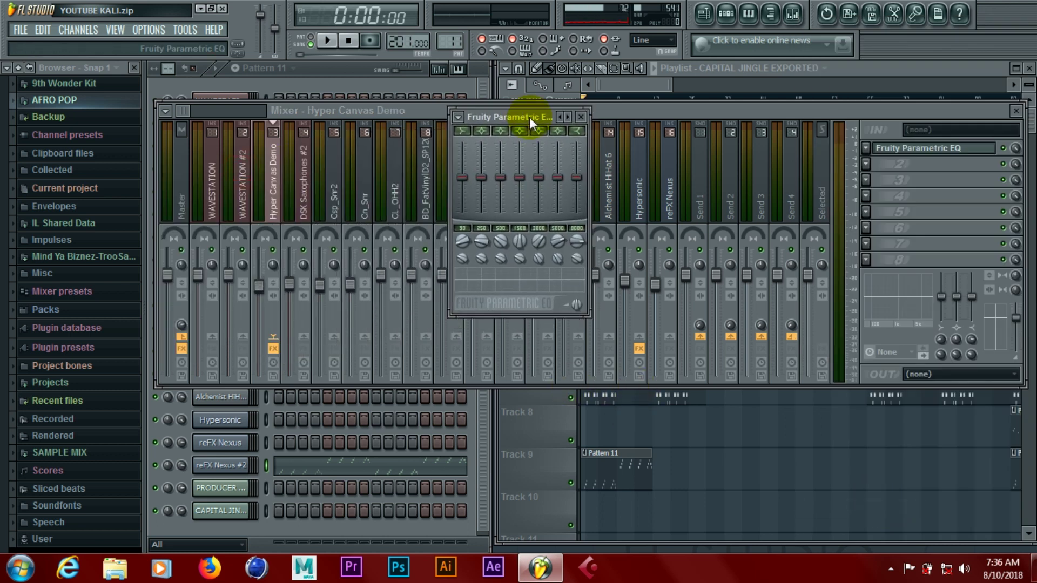
left_click(582, 117)
Step: Load Fruity Parametric EQ 2 into the second effect slot of the Hyper Canvas Demo track
left_click(877, 171)
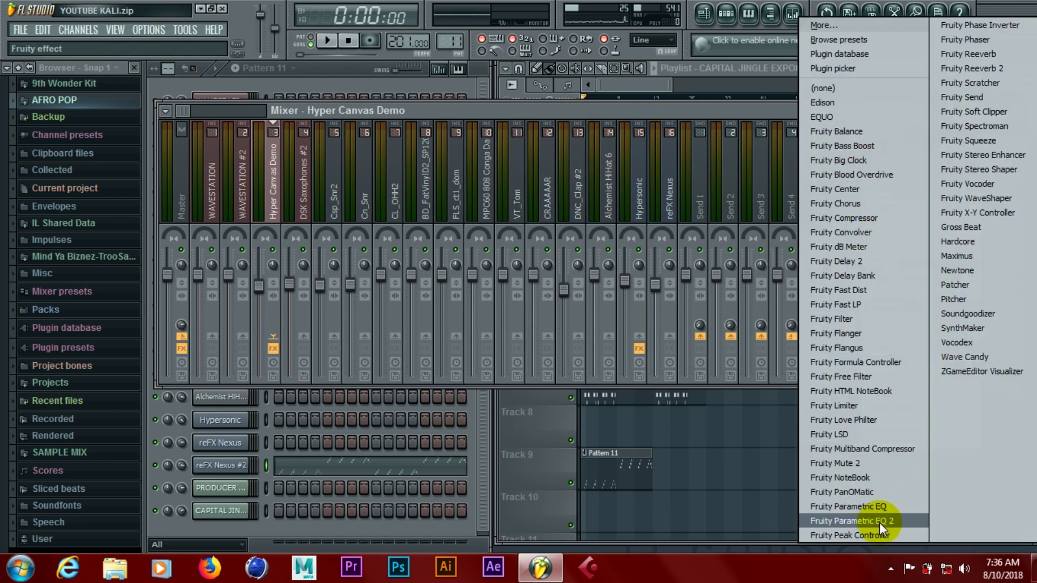
left_click(881, 522)
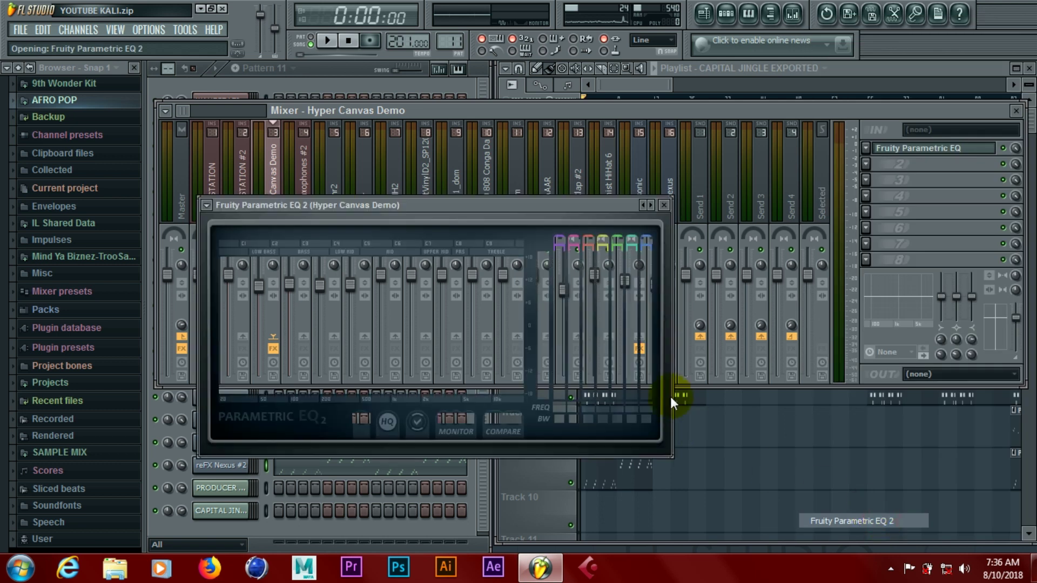
left_click(664, 204)
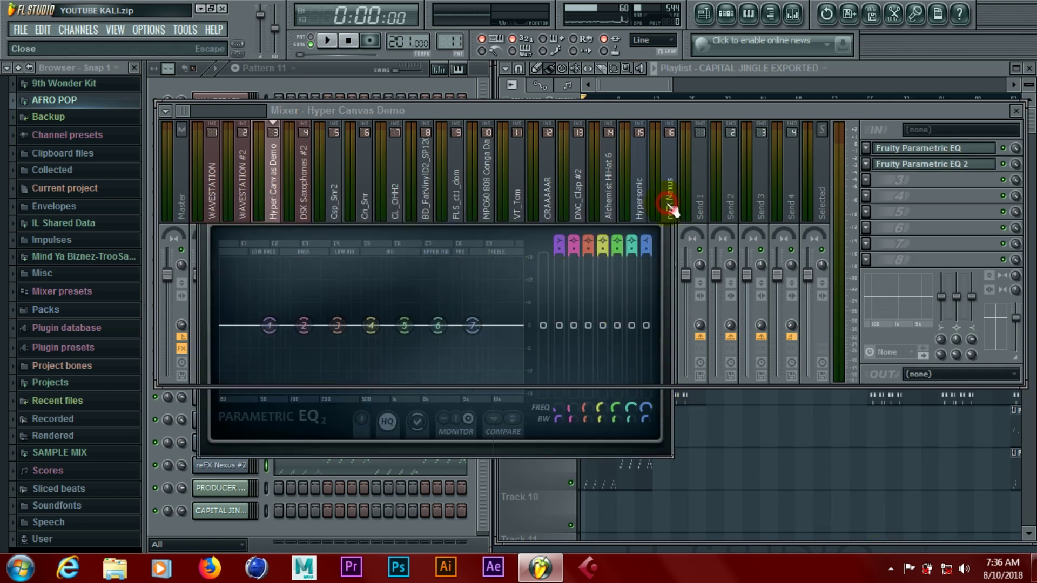
Step: Remove both parametric equalizers from the Hyper Canvas Demo track's effect slots
left_click(873, 157)
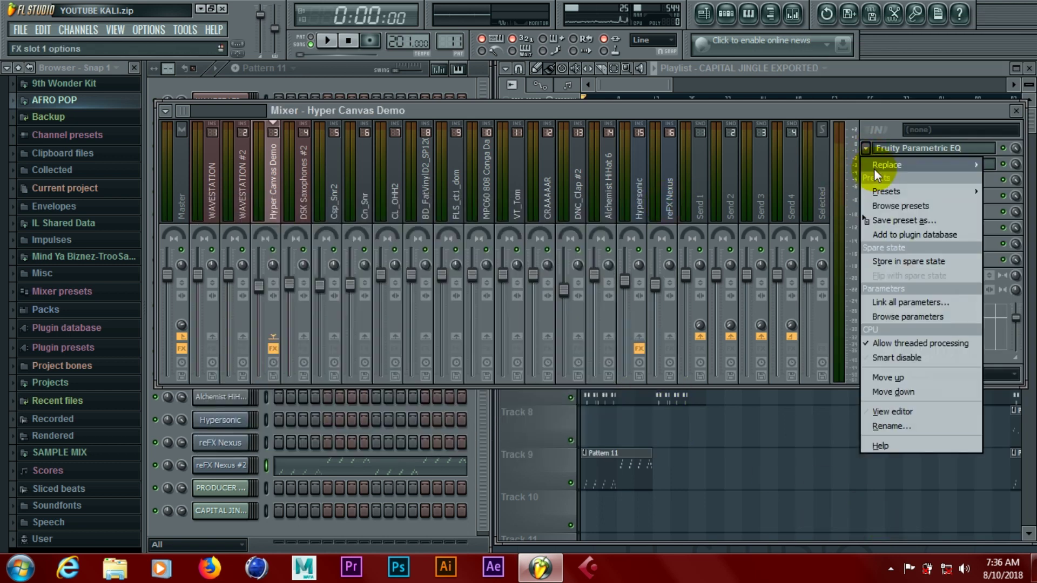
mouse_move(874, 168)
key("Escape")
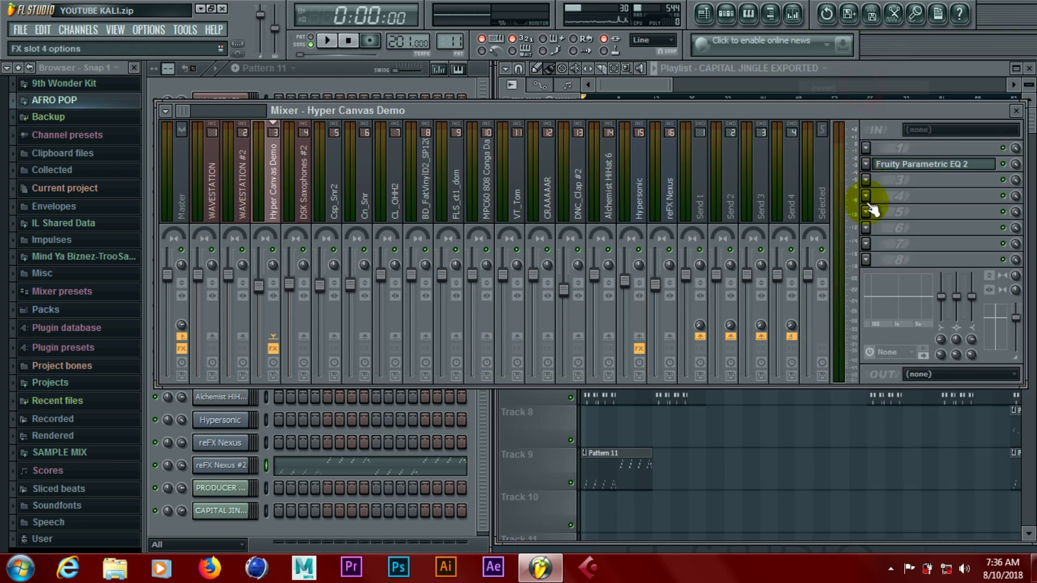
left_click(866, 164)
mouse_move(869, 183)
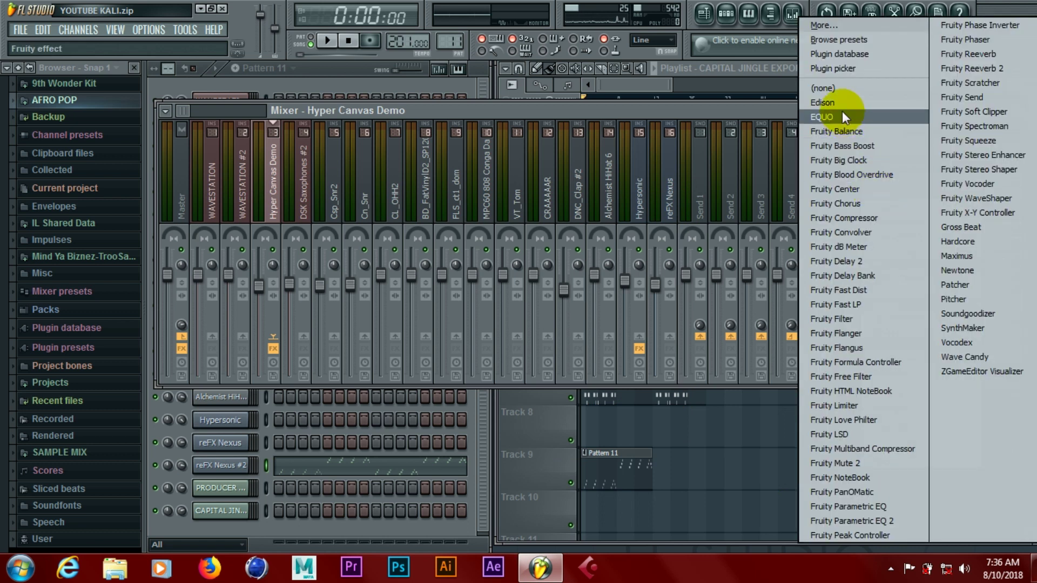
left_click(847, 90)
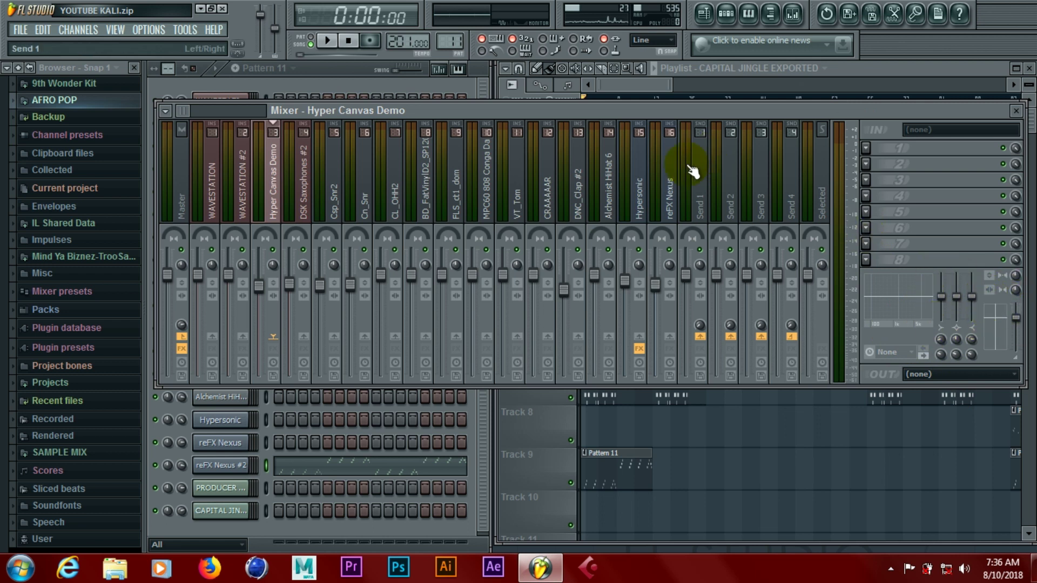
Step: Move the mixer window slightly lower and bring the step sequencer and playlist in front of it
left_click(352, 74)
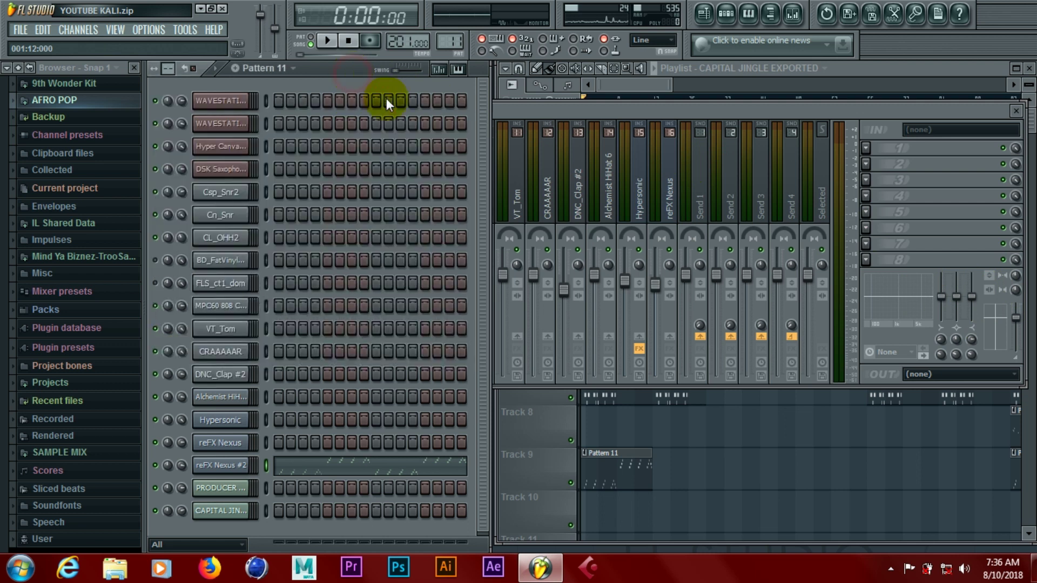
left_click(512, 106)
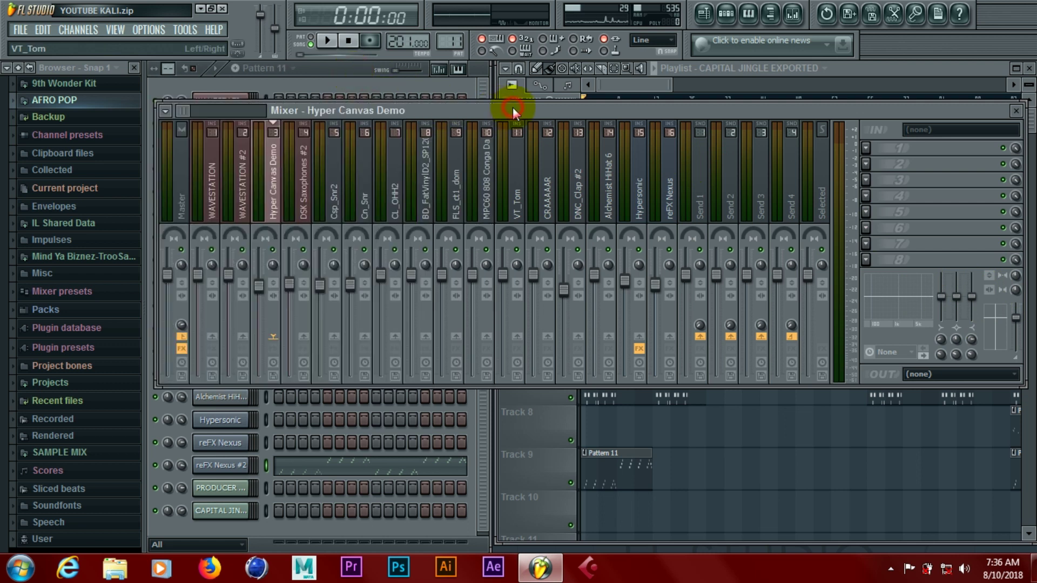
left_click(348, 77)
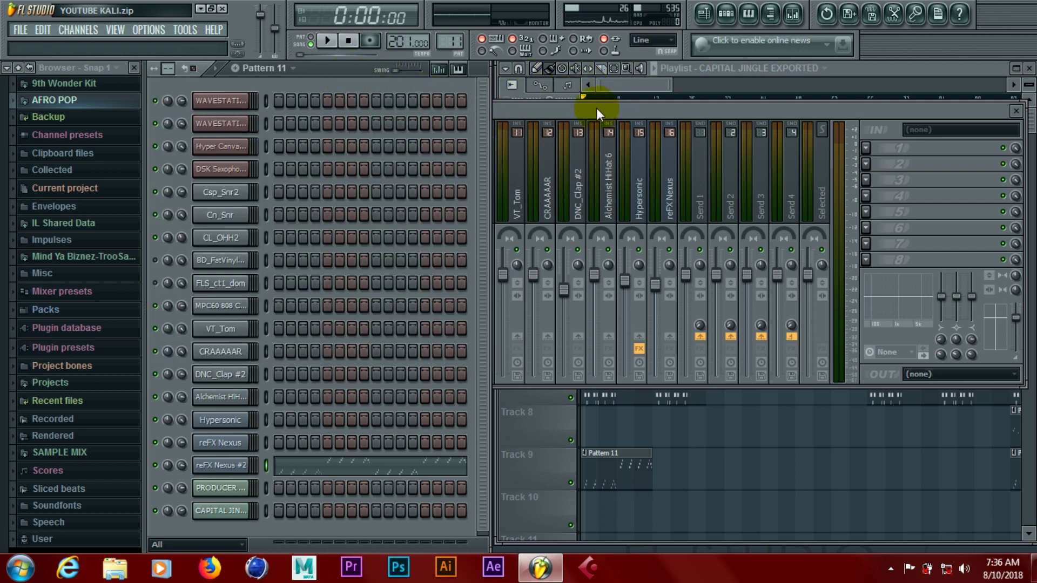
left_click_drag(595, 109, 608, 133)
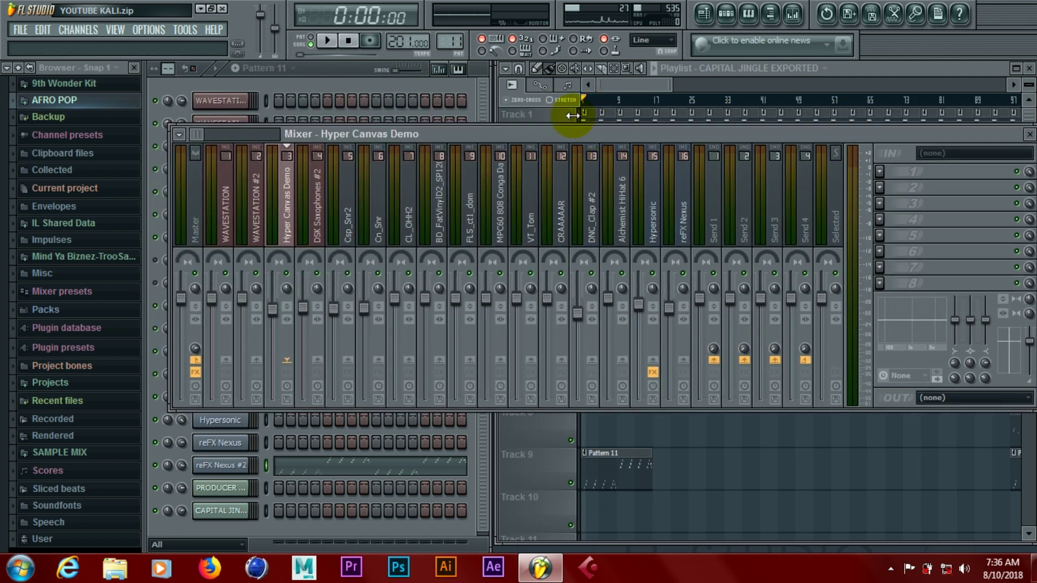
left_click(351, 70)
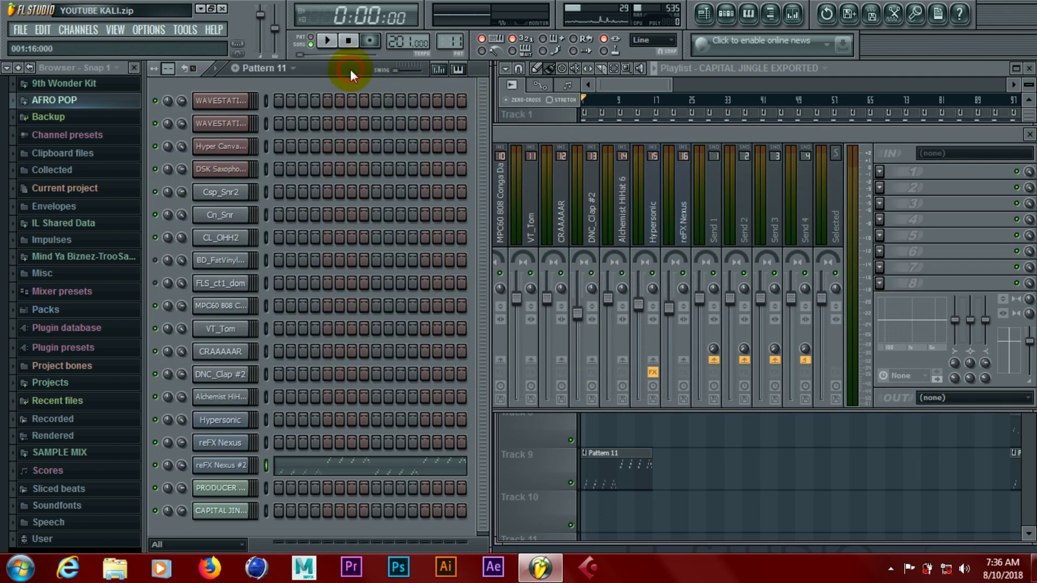
left_click(487, 89)
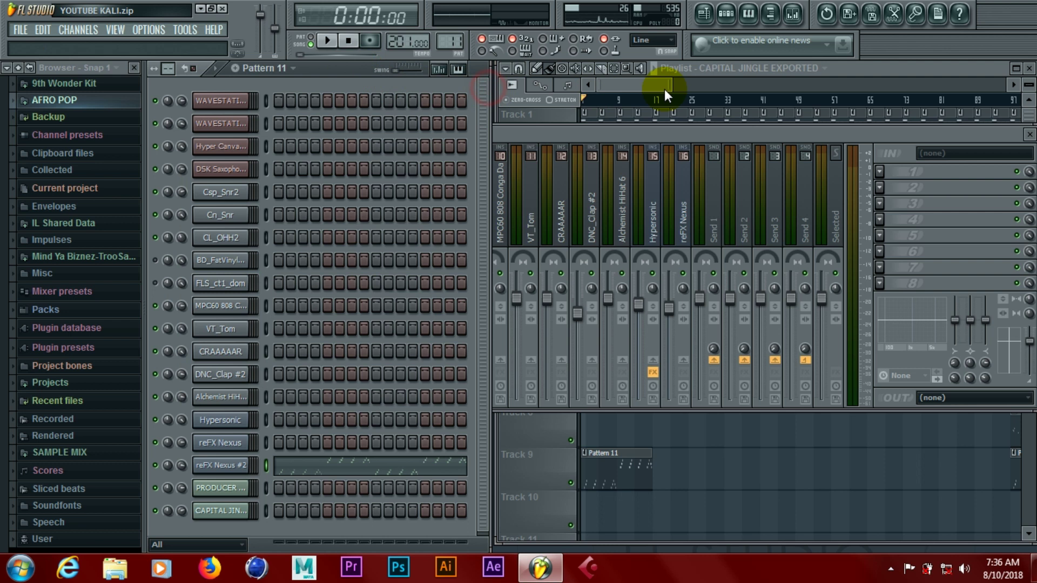
left_click(629, 89)
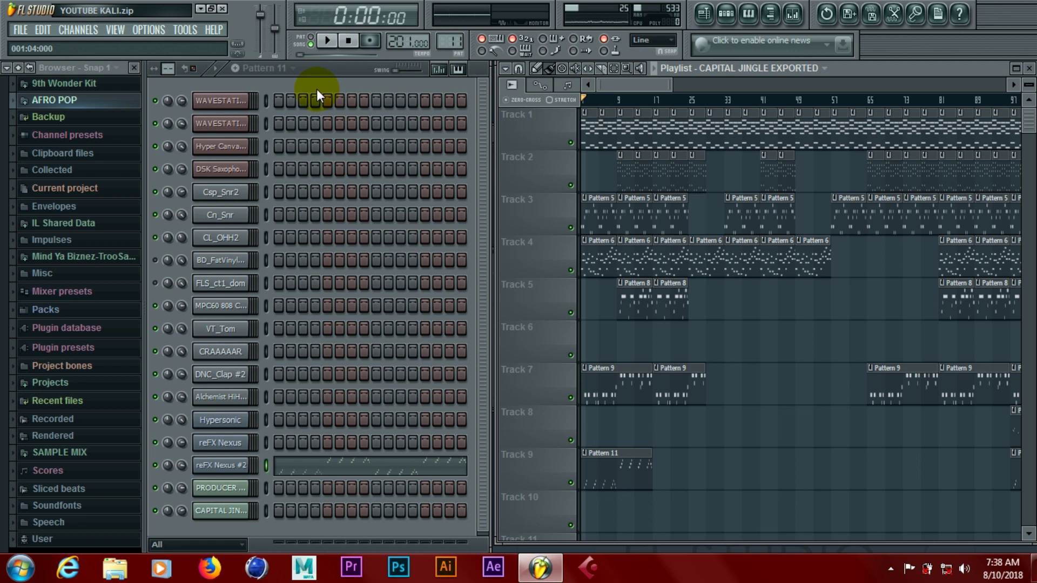
Step: Play the song and toggle the mute state of the BD_FatVinyl channel
key("space")
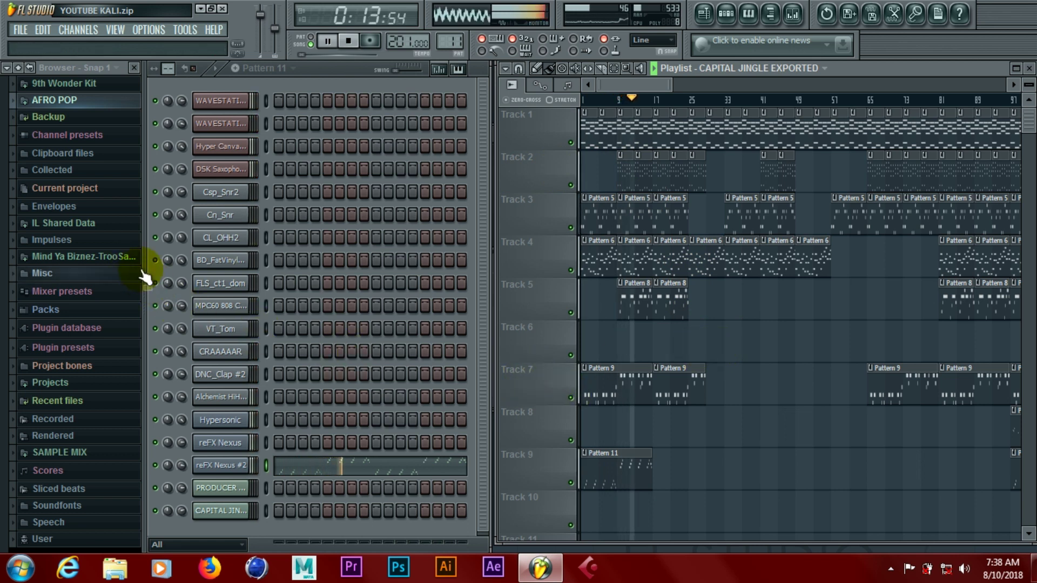
left_click(157, 262)
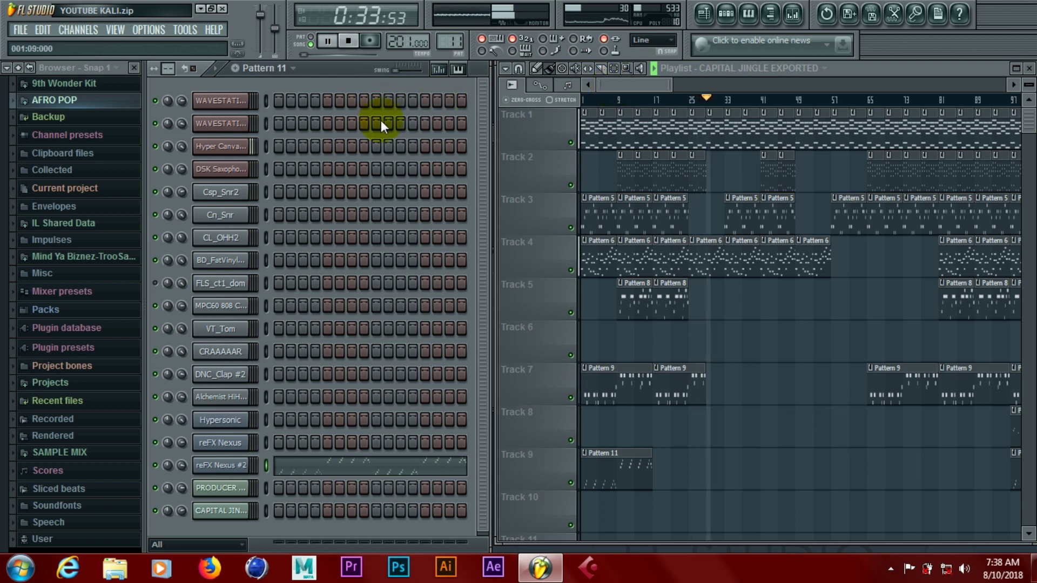
Step: Set the audio buffer length to 5984 samples (136 ms) in the audio settings and stop the song playback
left_click(148, 31)
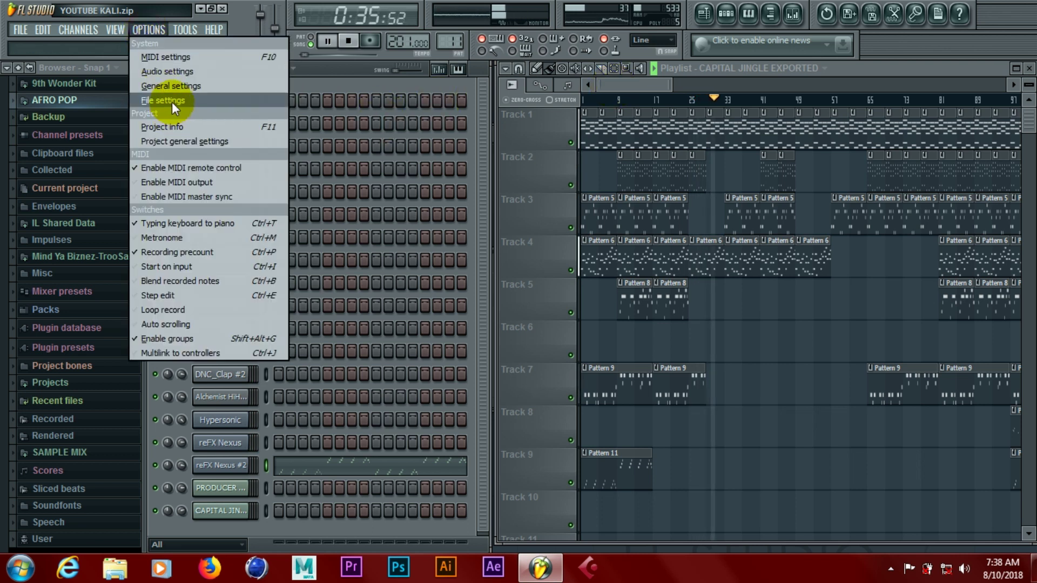
left_click(173, 87)
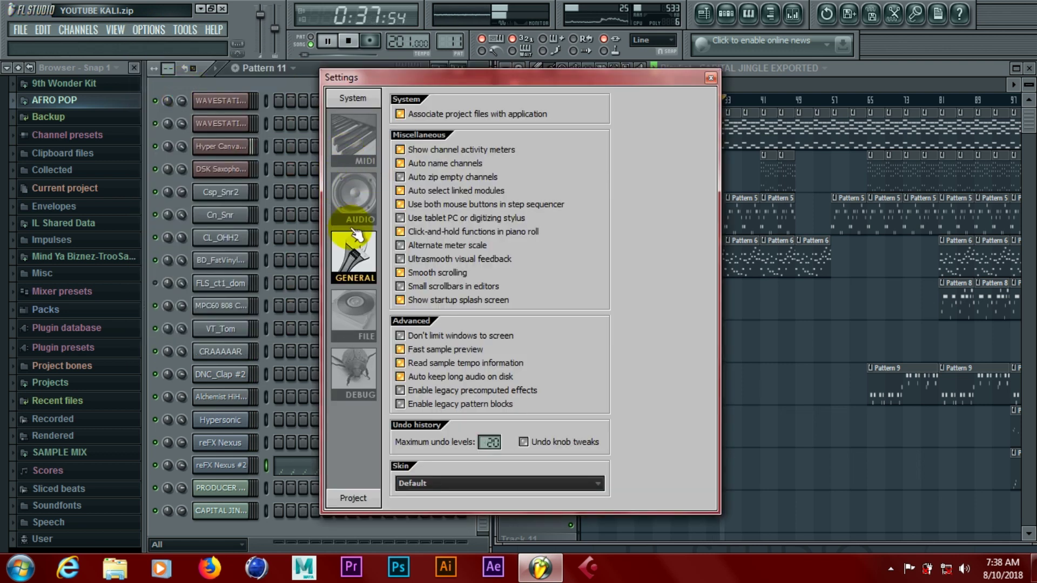
left_click(352, 198)
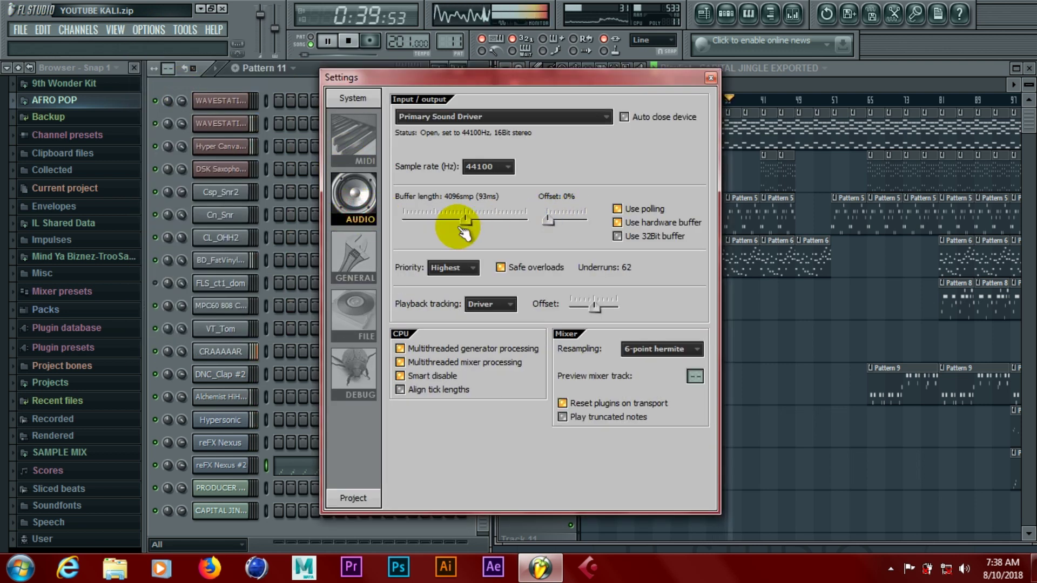
left_click_drag(465, 219, 493, 220)
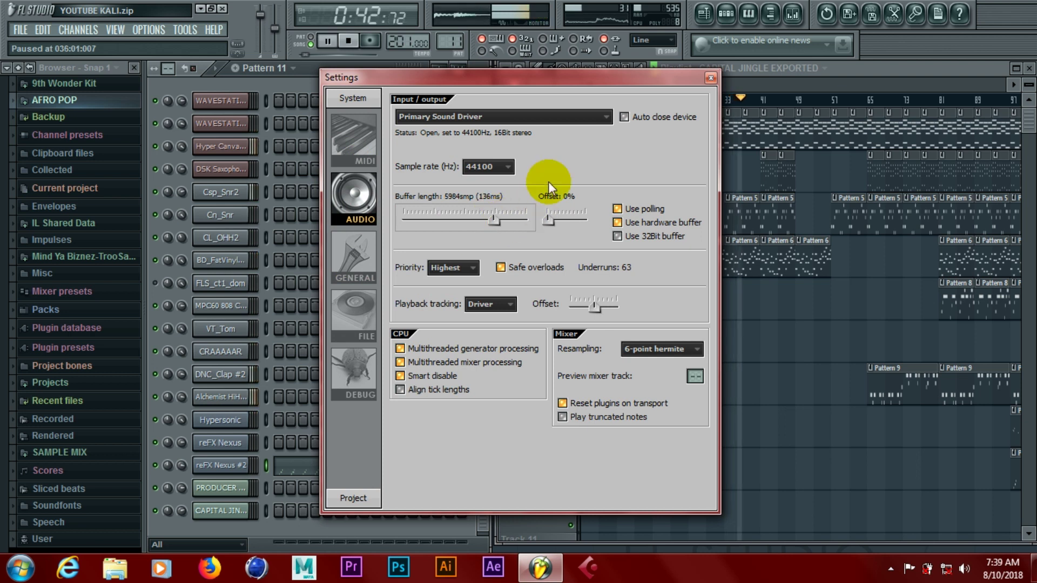
left_click(710, 78)
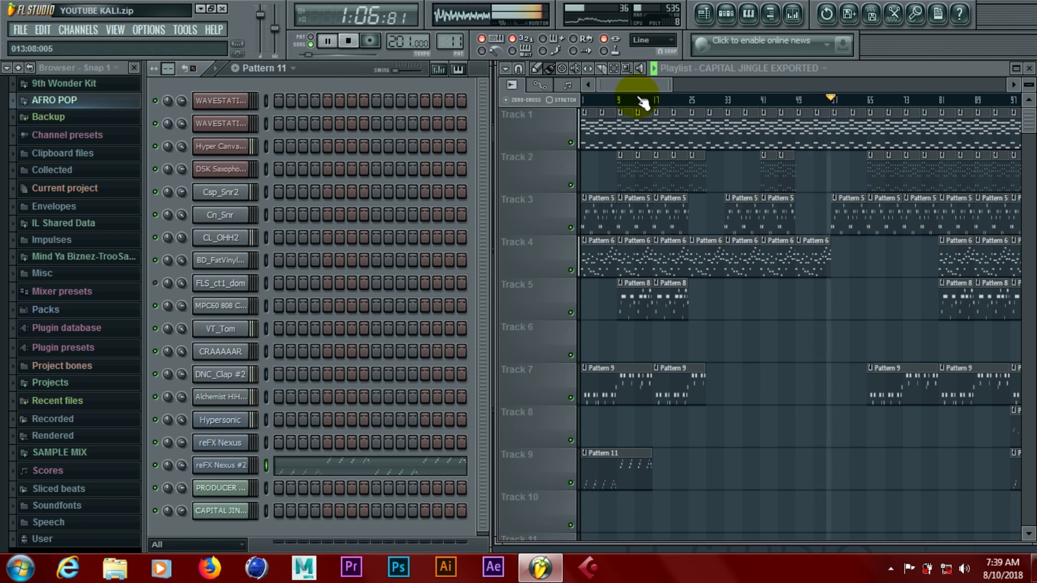
key("space")
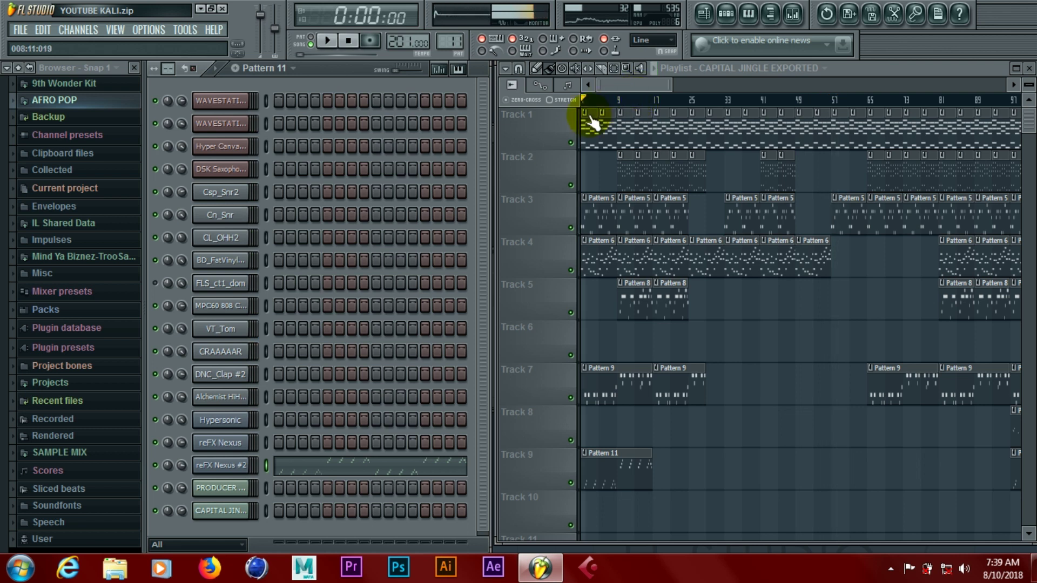
Step: Save the project as the zipped loop file YOUTUBE KALI, replacing the existing file, and return to the playlist
left_click(21, 33)
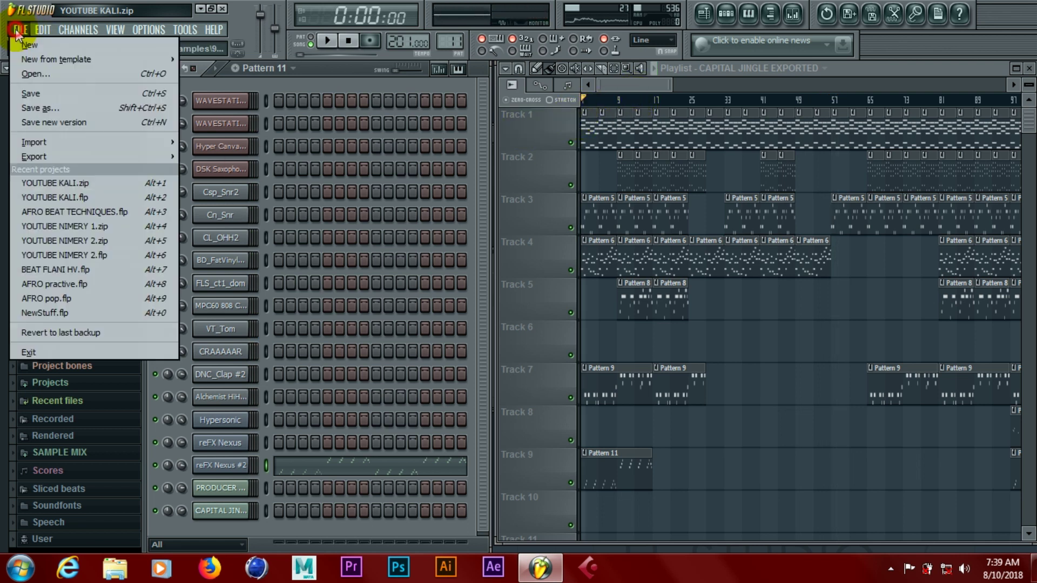
left_click(39, 95)
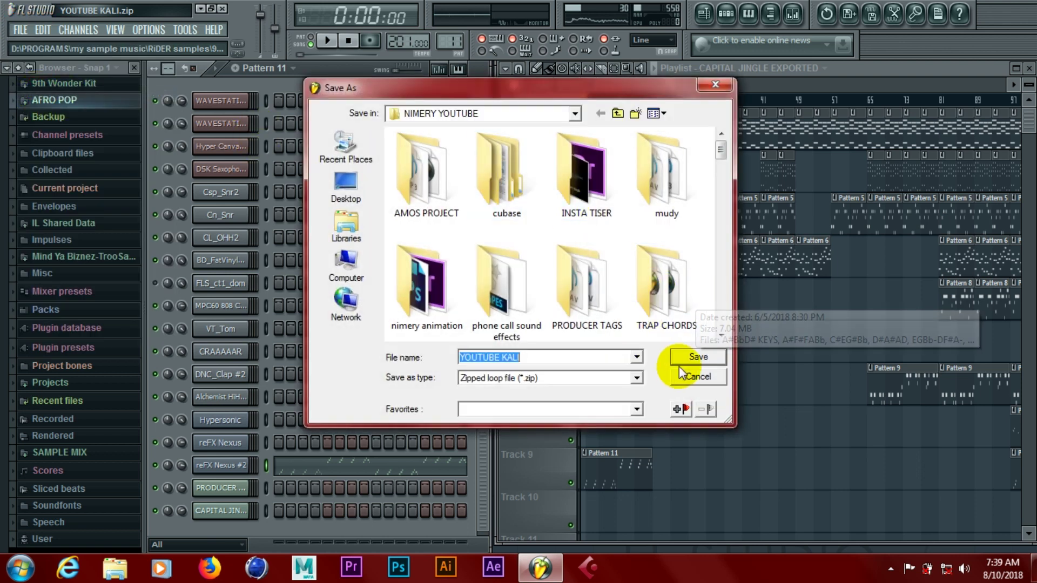
left_click(683, 359)
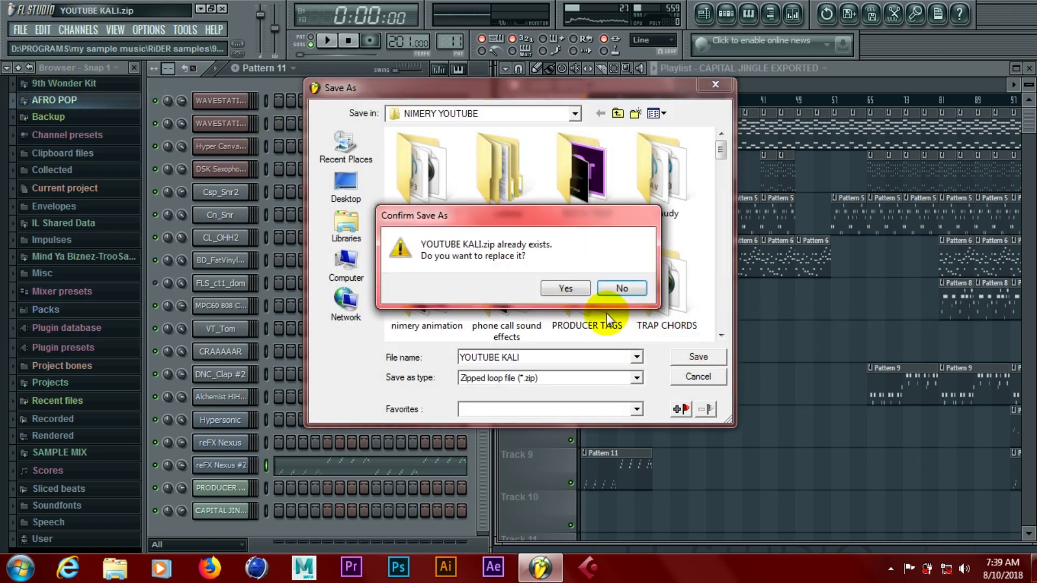
left_click(552, 289)
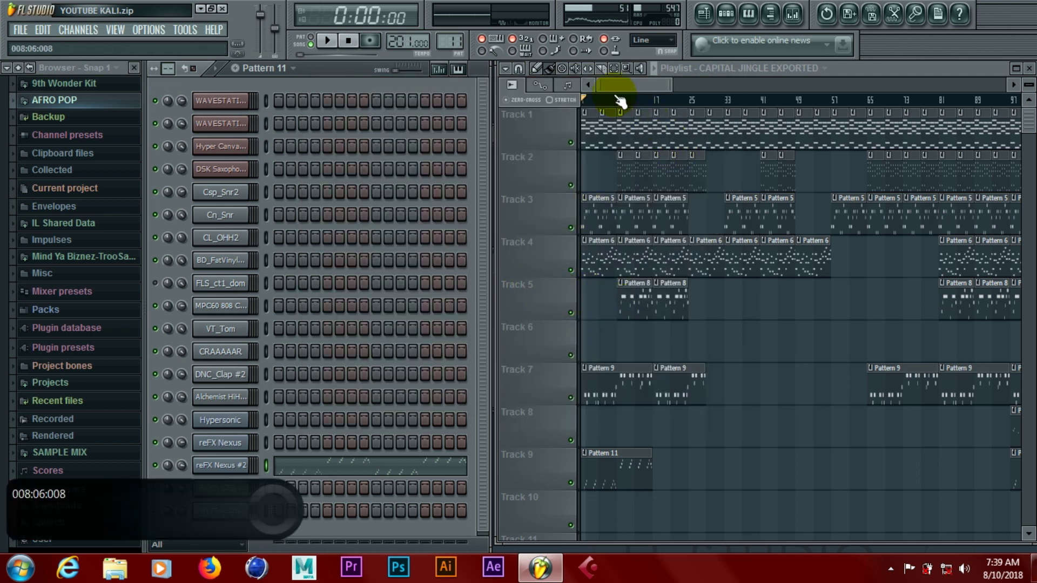
left_click(617, 87)
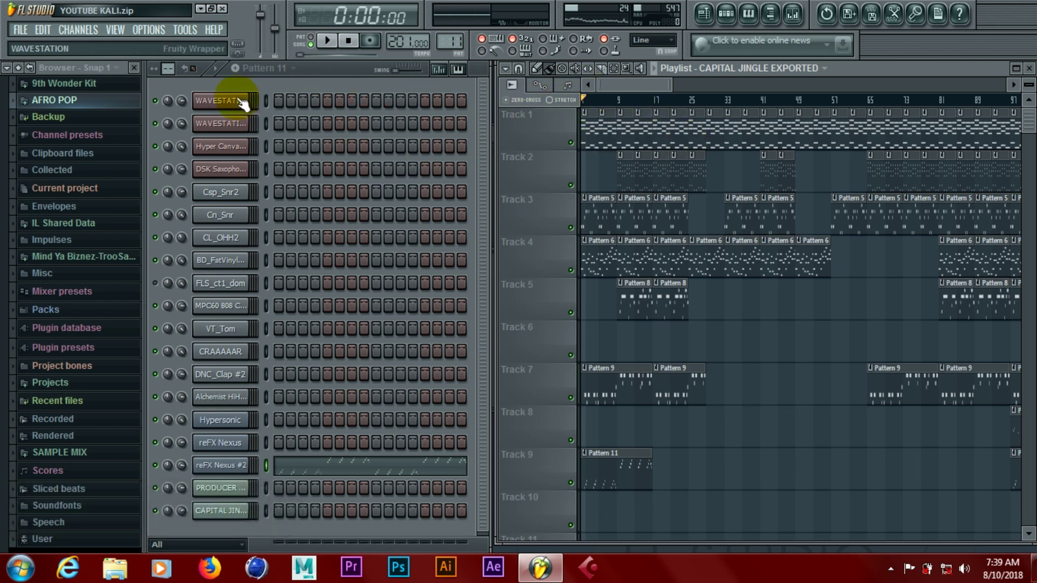
Step: Show the mixer, select the WAVESTATION insert track and briefly start and stop song playback
left_click(793, 15)
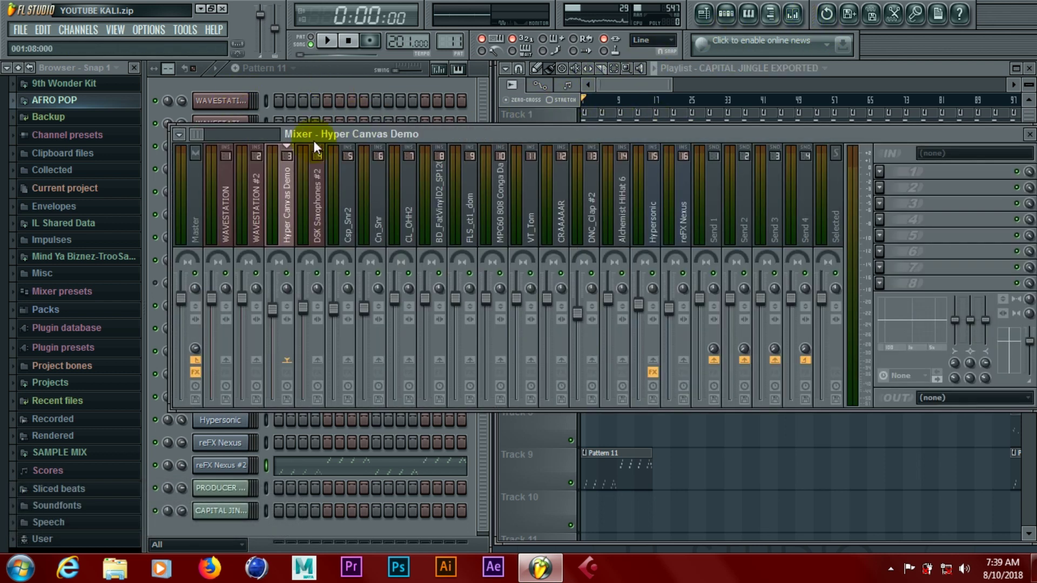
left_click(226, 222)
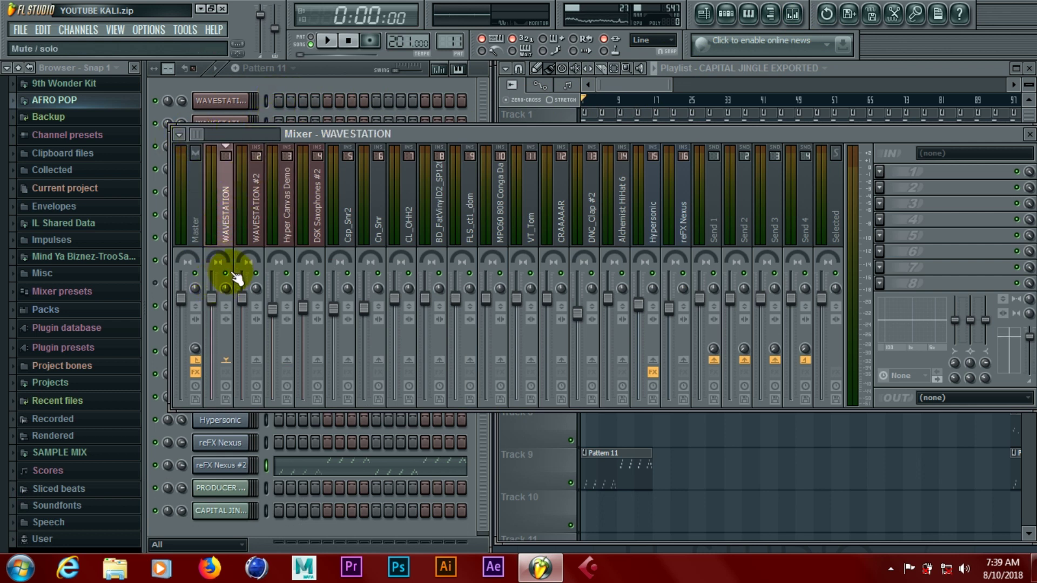
key("space")
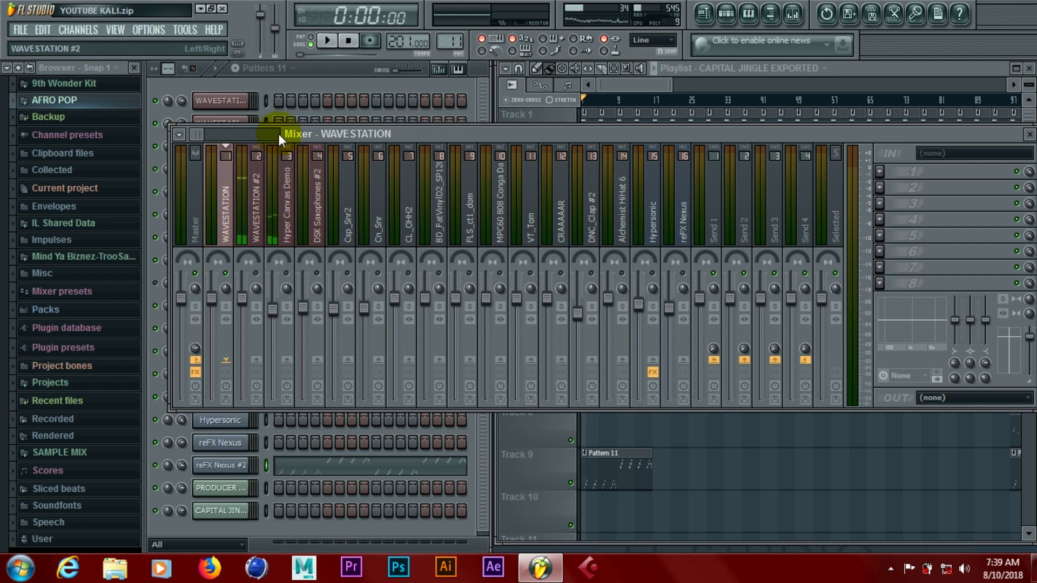
key("space")
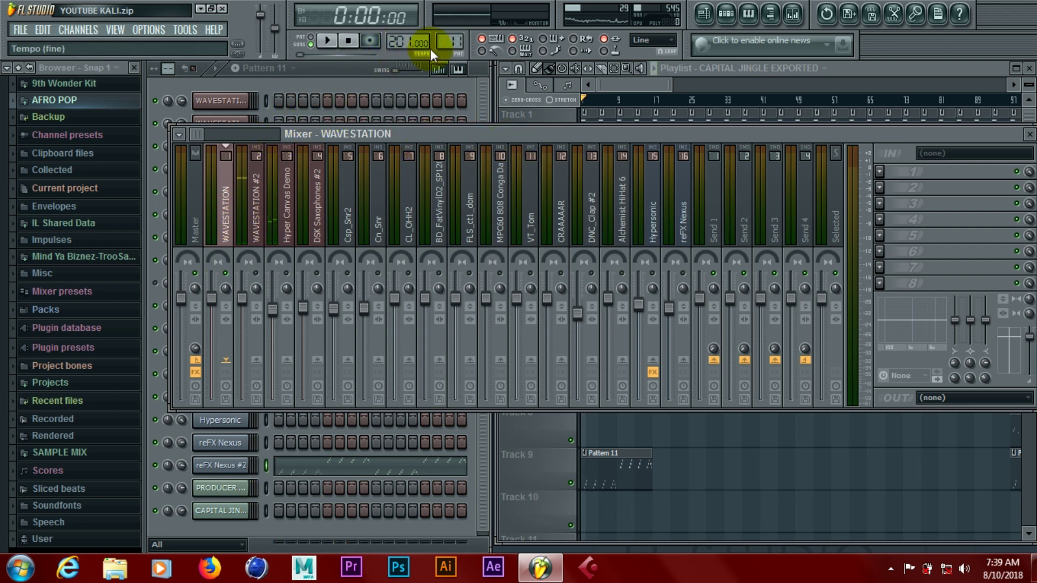
Step: Switch to pattern 2, start song playback, then solo and select the WAVESTATION #2 mixer track
left_click_drag(450, 40, 450, 59)
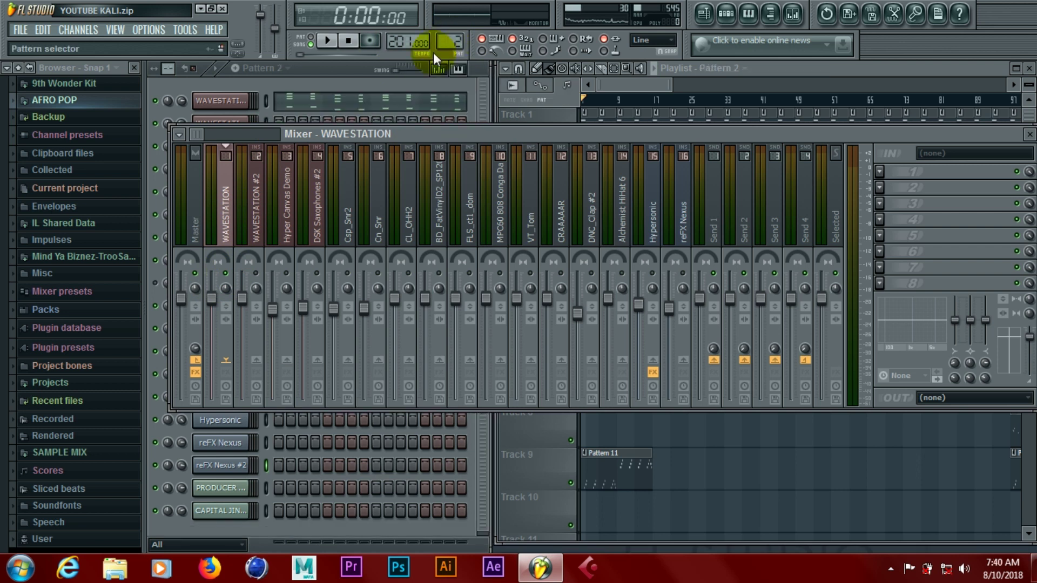
key("space")
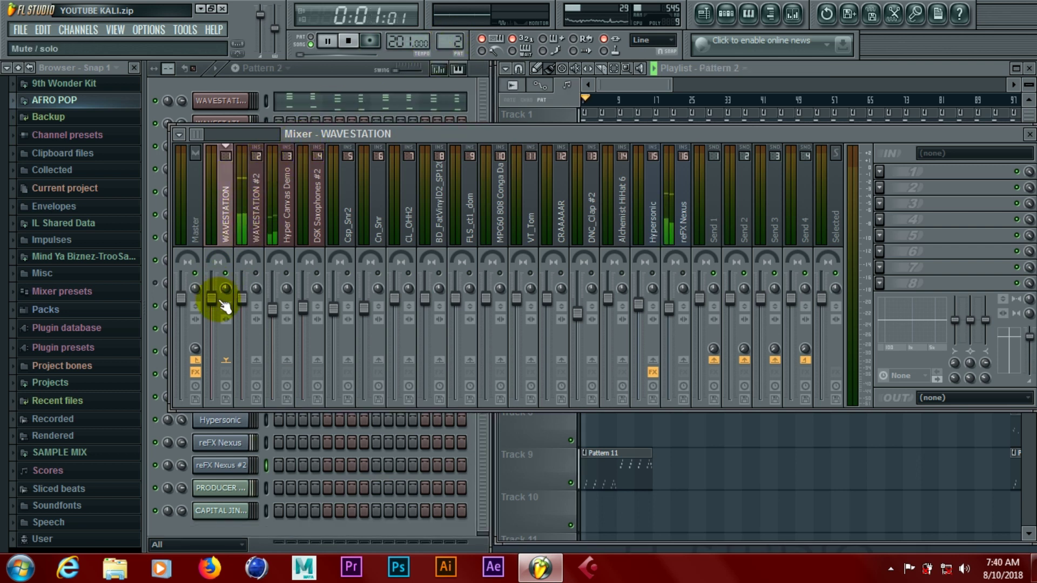
left_click(256, 273)
left_click(260, 220)
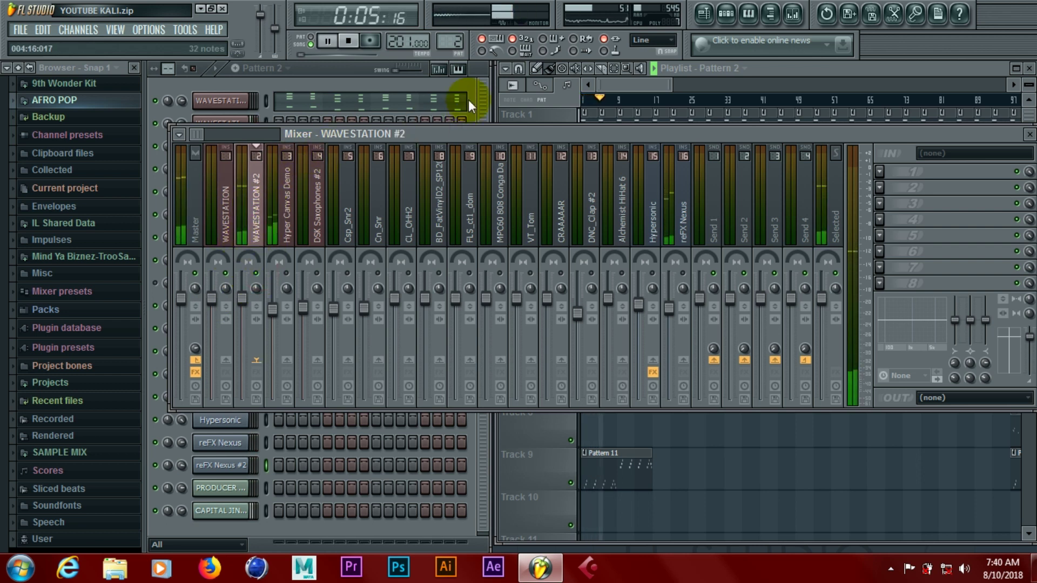
Step: Select bars 9 to 25 on the playlist timeline as the playback range, stop the song and bring the mixer forward
left_click(639, 85)
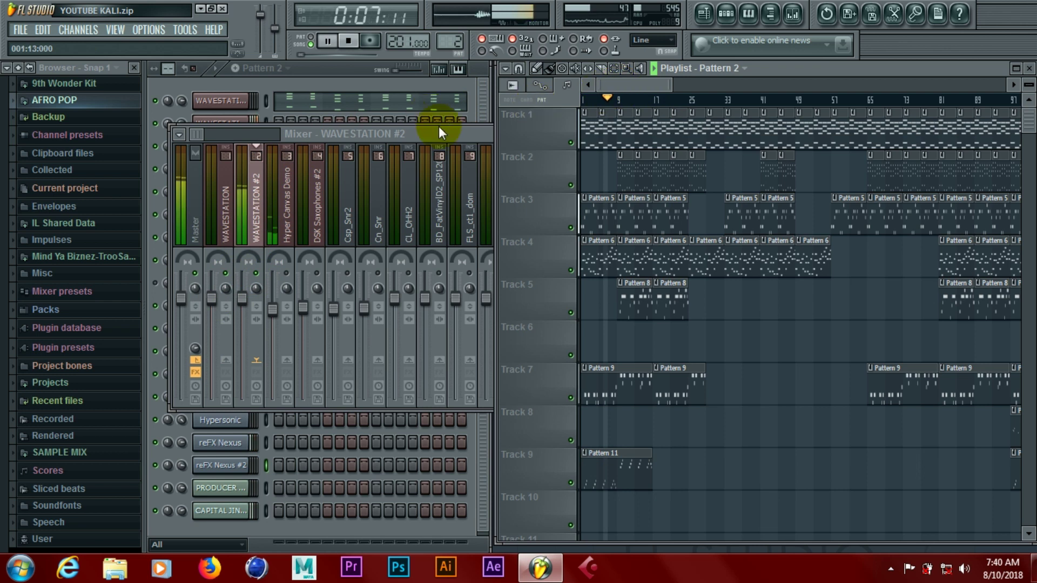
left_click(449, 134)
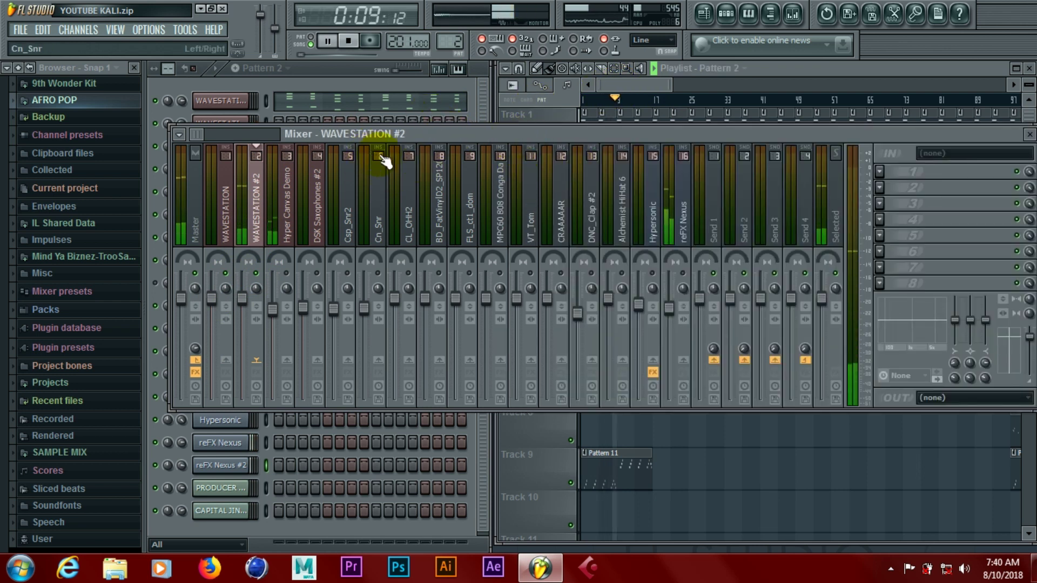
left_click(257, 197)
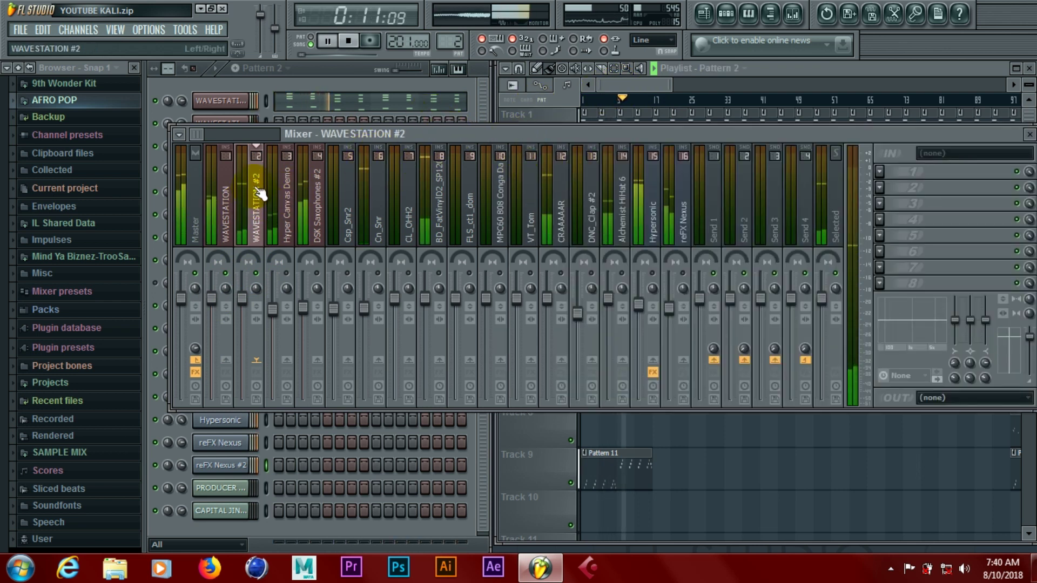
left_click(646, 88)
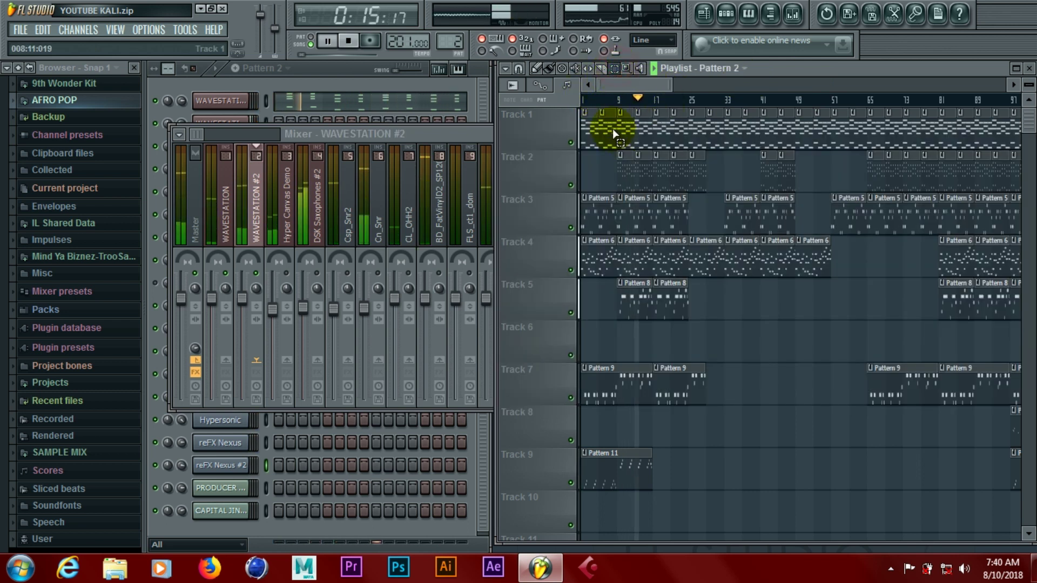
left_click_drag(618, 99, 689, 103)
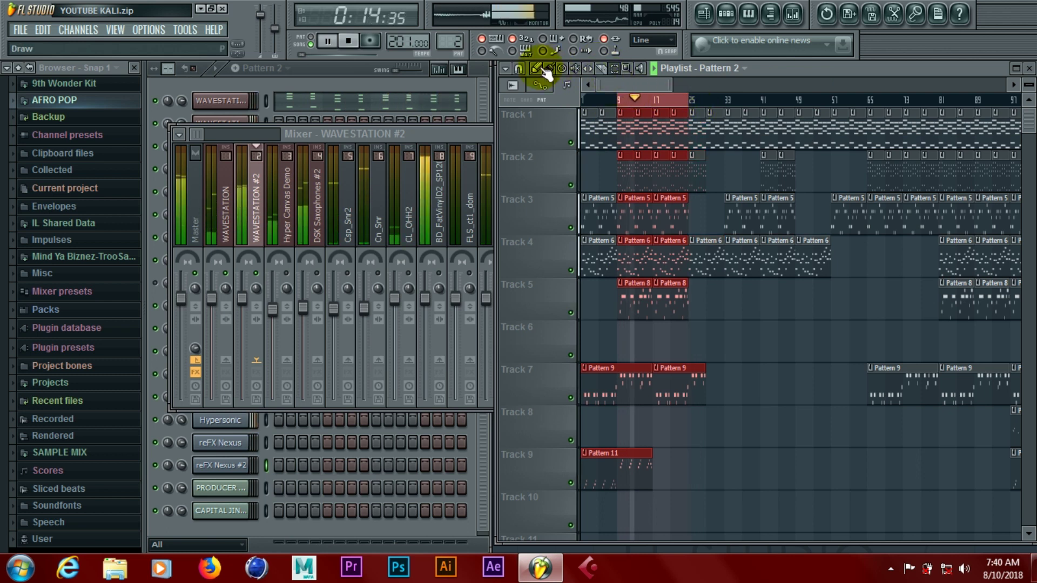
key("space")
double_click(371, 132)
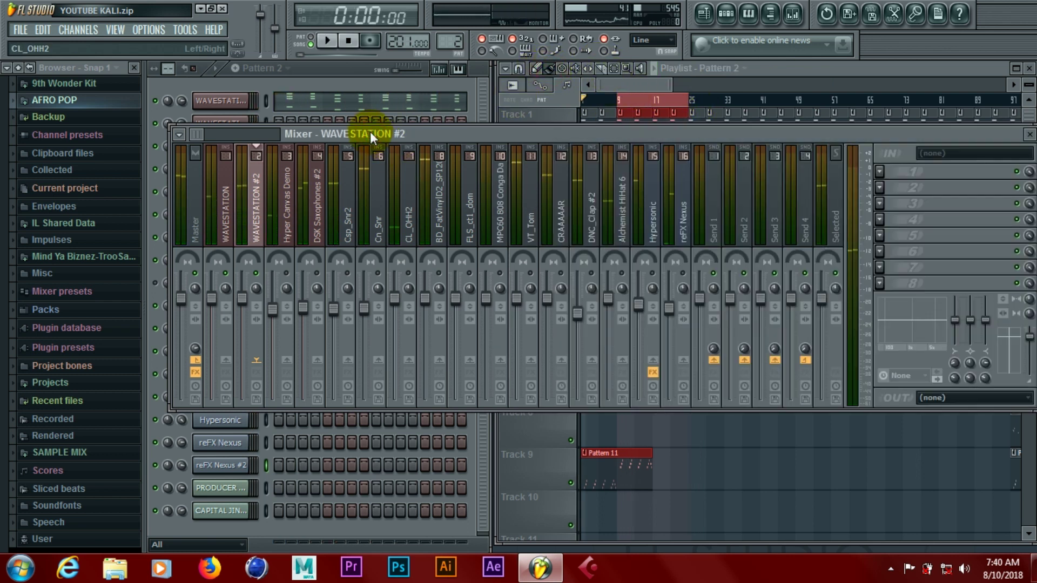
Step: Move the song position to the start of bar 9, stop playback and return to the mixer
key("space")
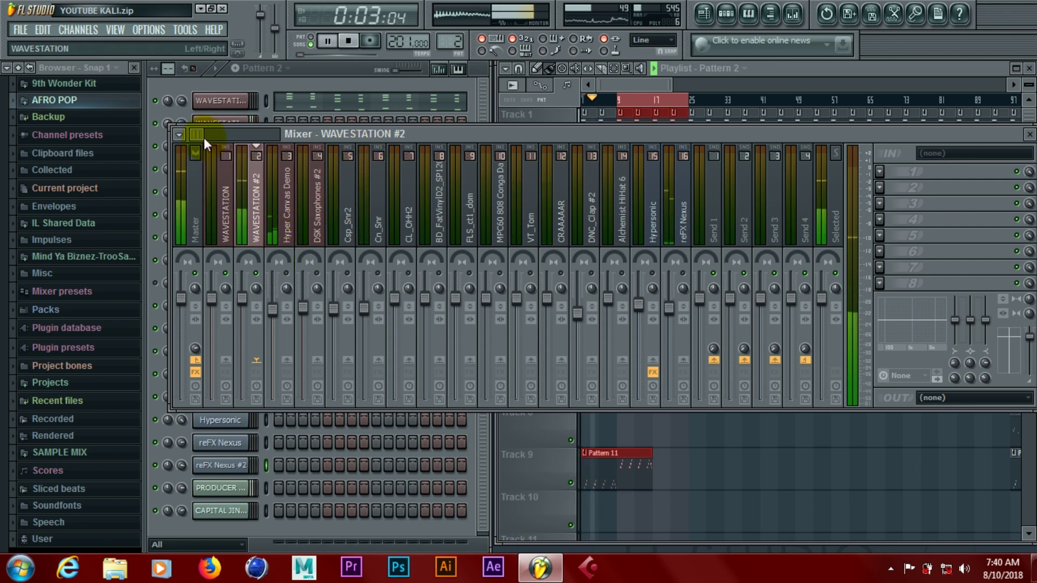
left_click(621, 104)
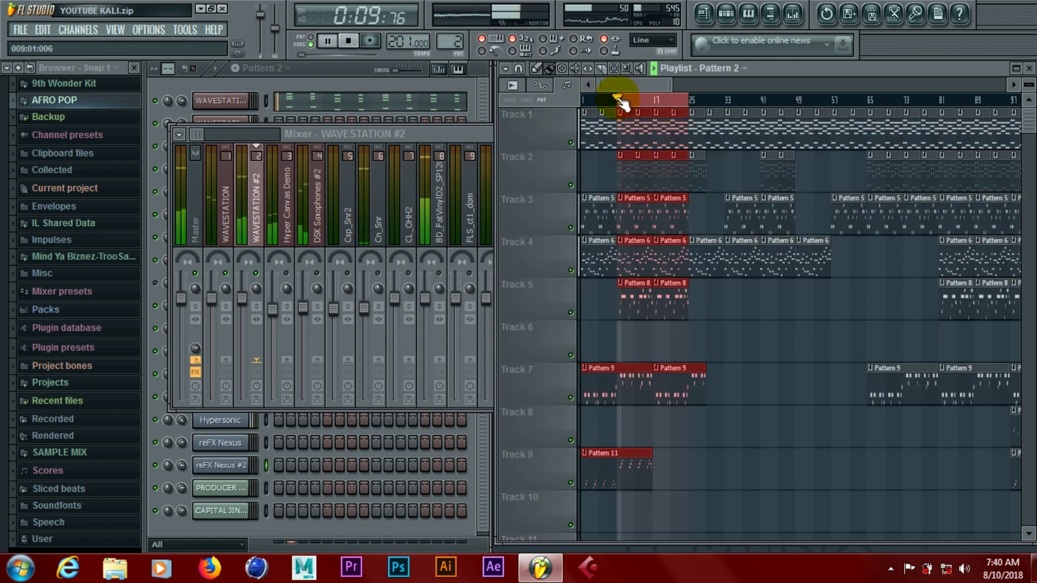
key("space")
left_click(331, 137)
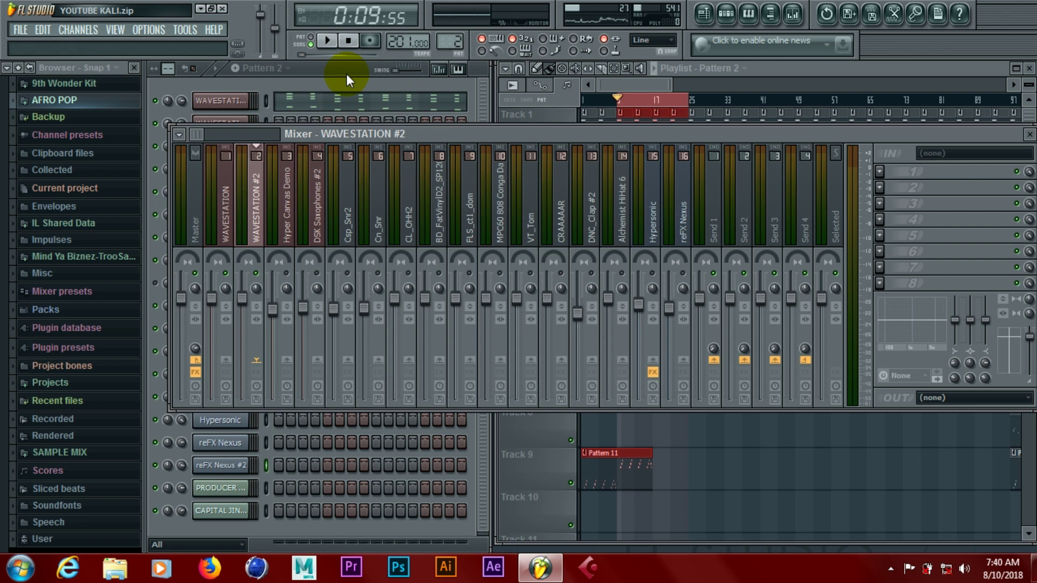
Step: Play the song from bar 9 and audition the WAVESTATION #2 mixer track, toggling its mute state twice
left_click(165, 107)
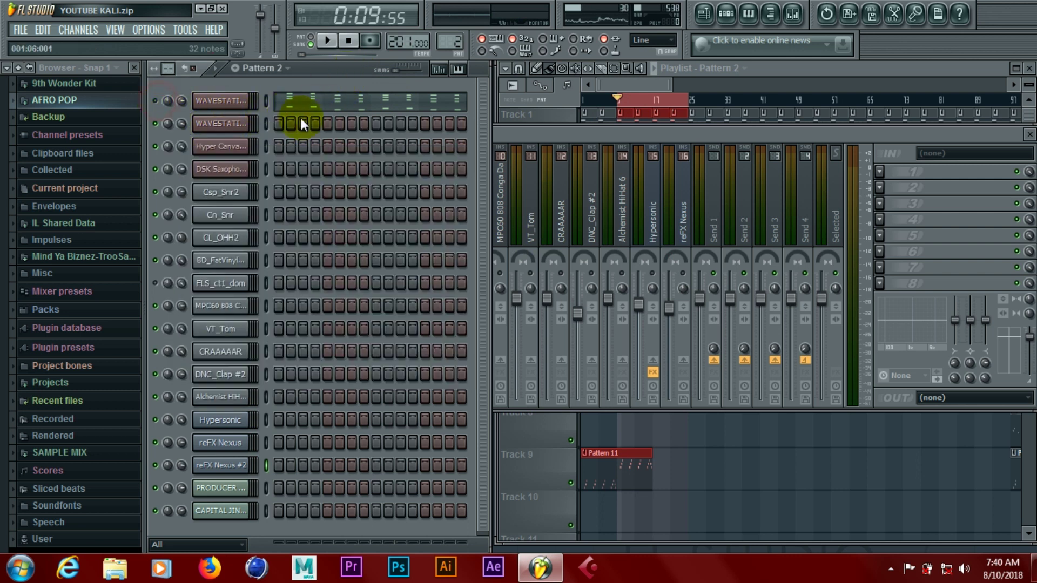
key("space")
left_click(526, 132)
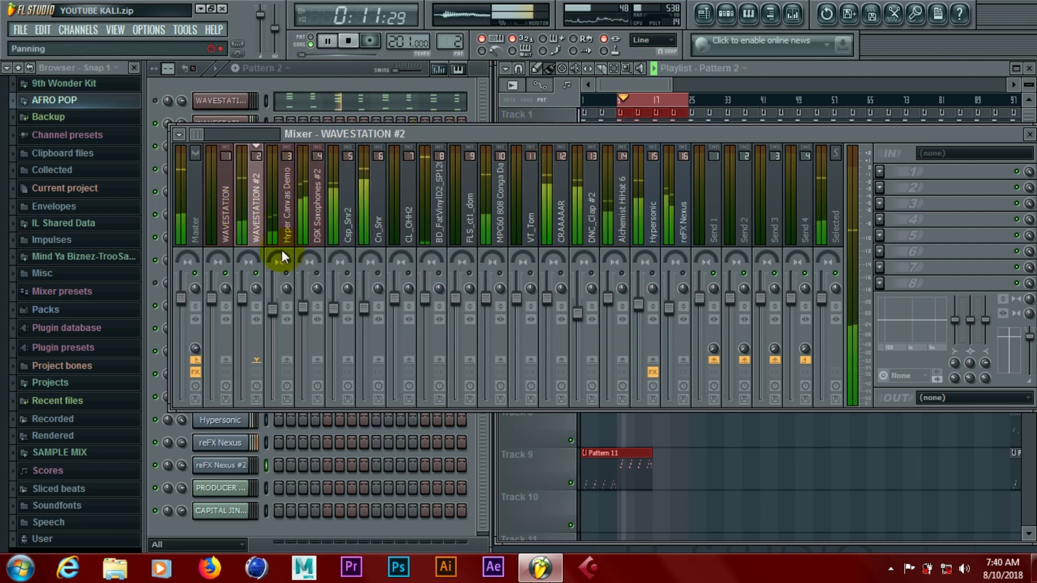
left_click(256, 274)
left_click(256, 276)
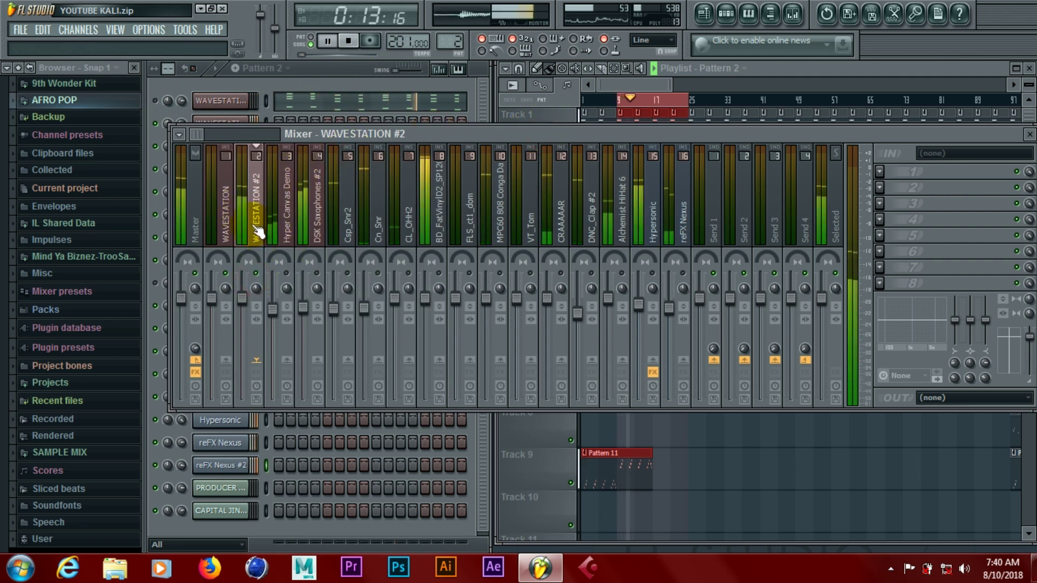
key("space")
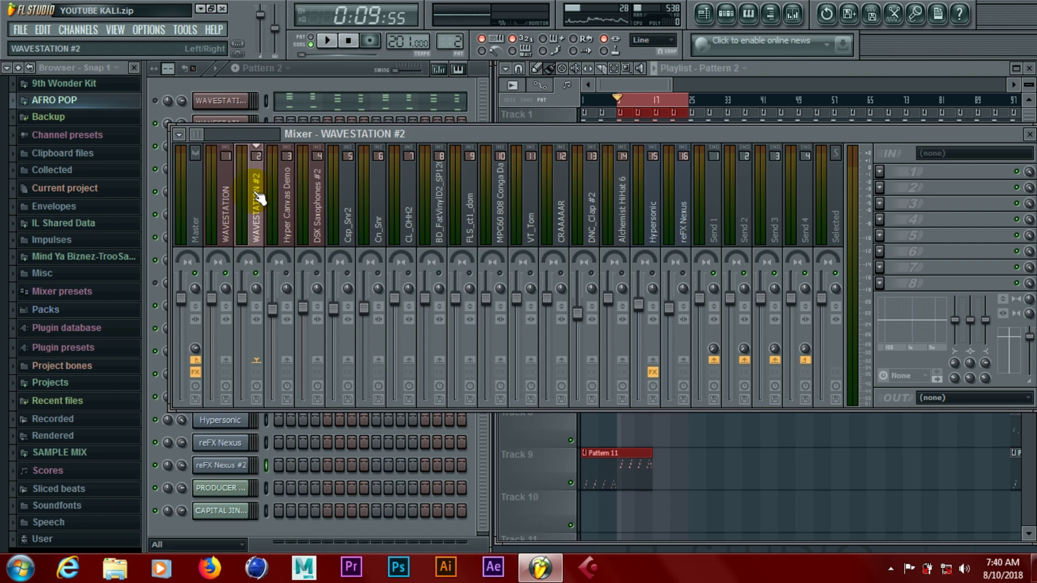
key("space")
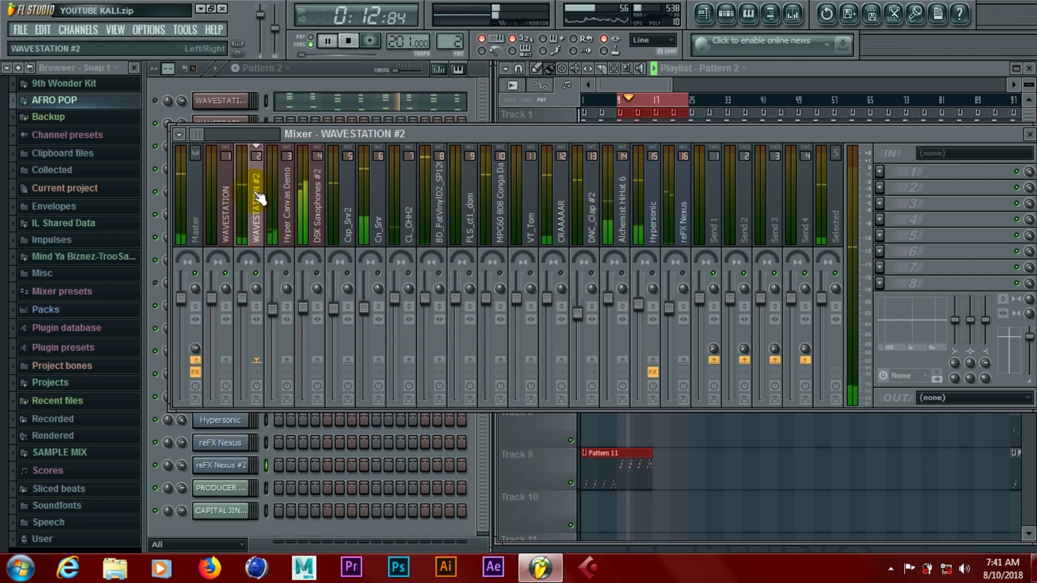
key("space")
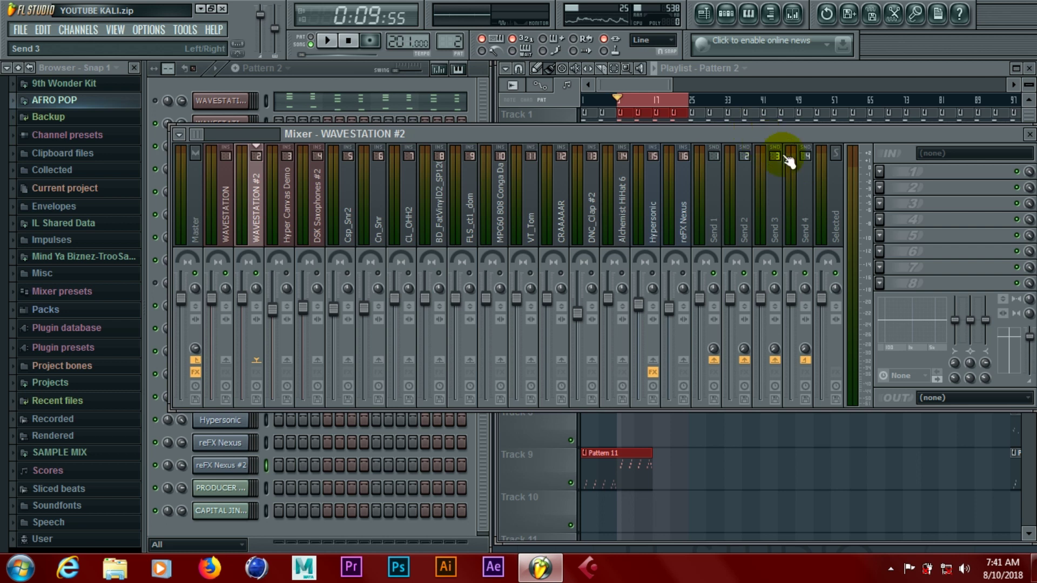
Step: Load Fruity Parametric EQ into effect slot 1 of the WAVESTATION #2 track and move its window to the middle of the mixer
left_click(885, 173)
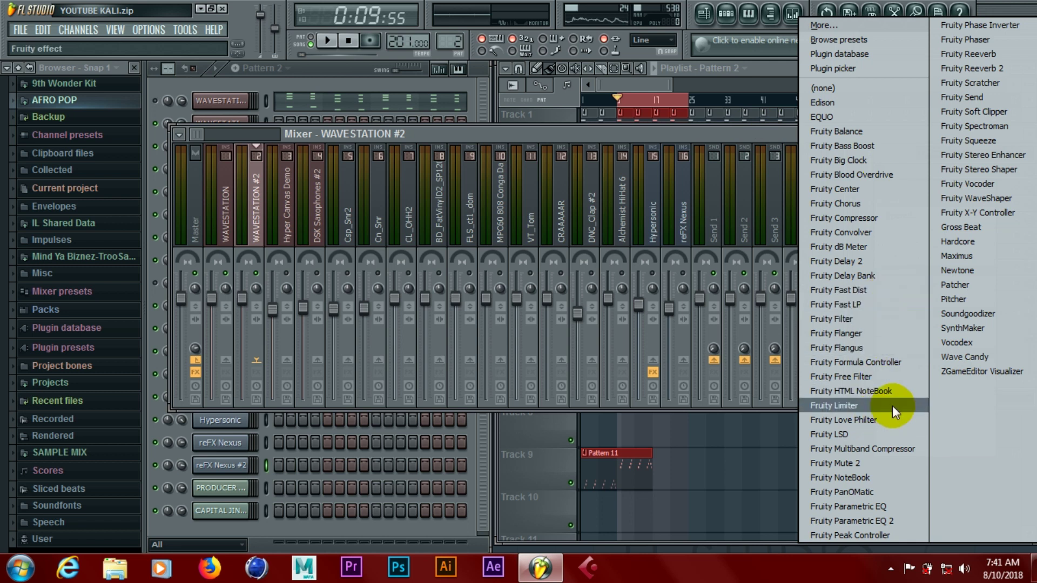
left_click(881, 506)
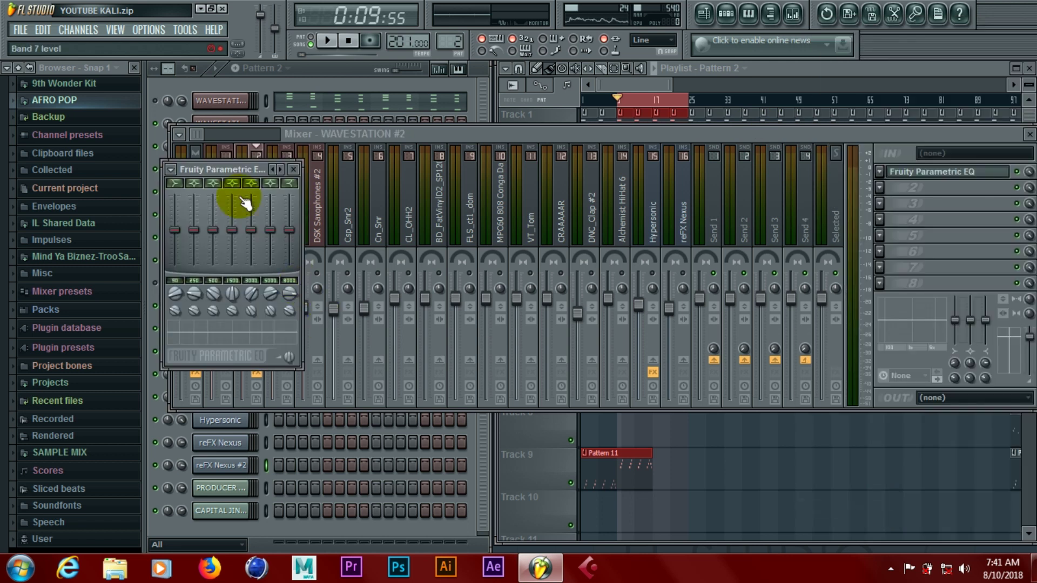
left_click_drag(227, 170, 490, 148)
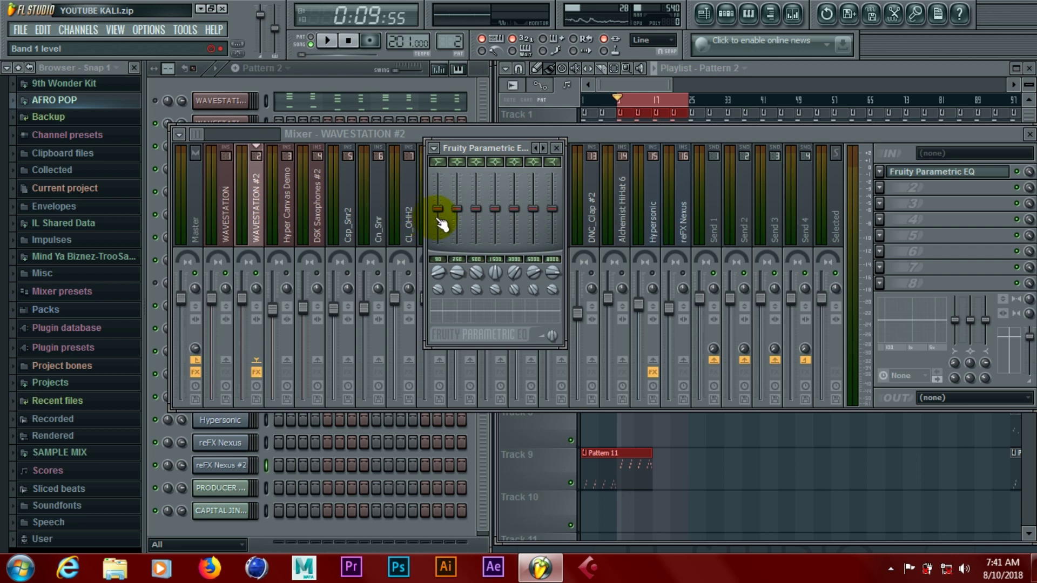
Step: Set the band 1 level of the parametric EQ to -2.0 dB while auditioning the song
key("space")
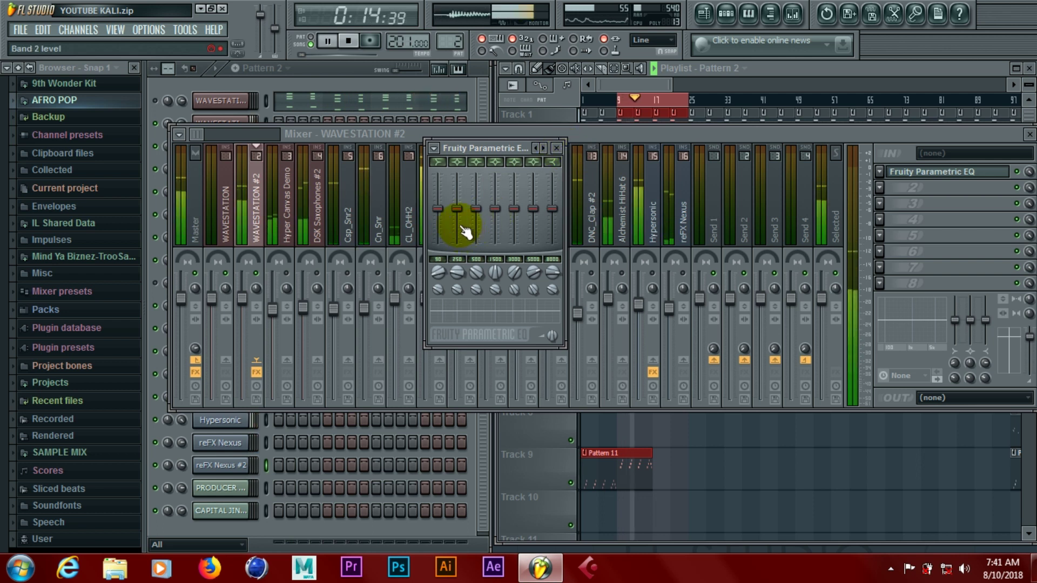
key("space")
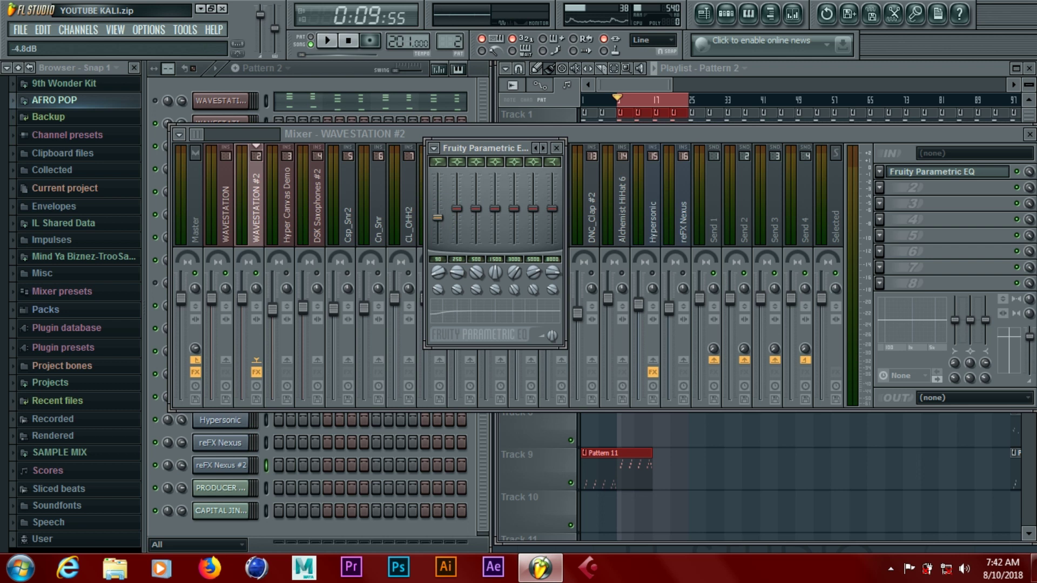
key("space")
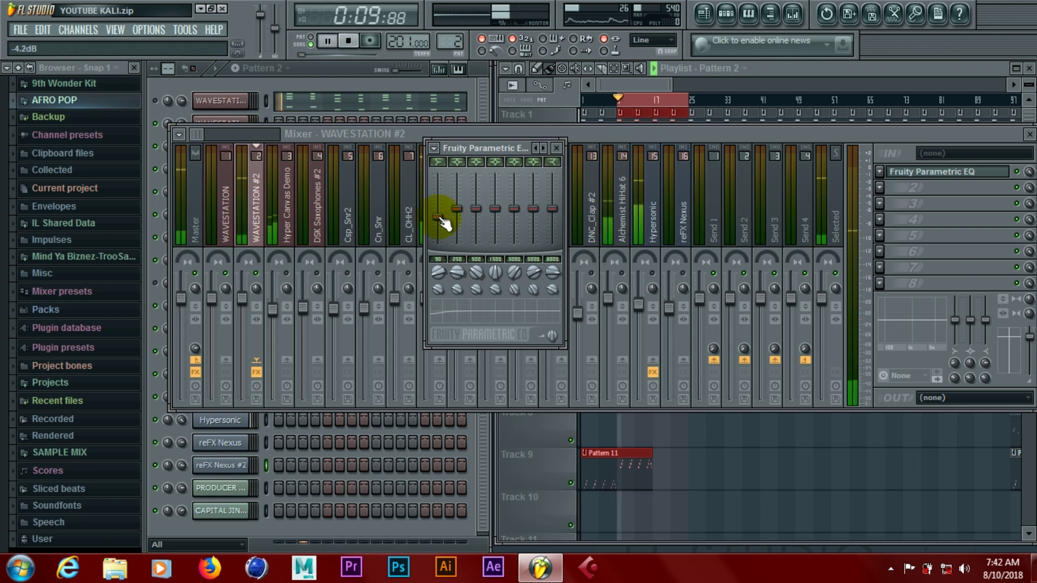
left_click_drag(438, 217, 438, 212)
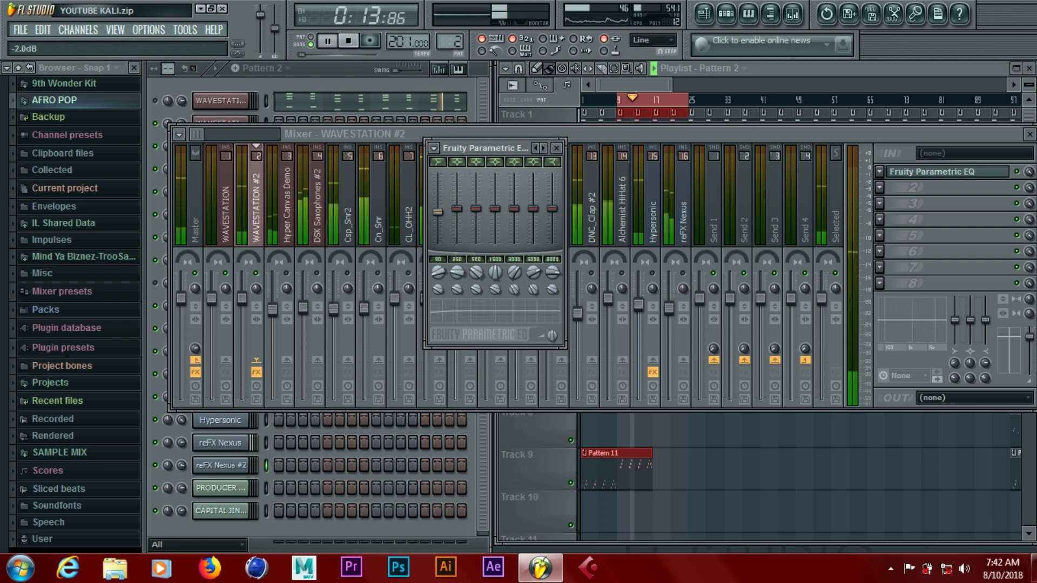
key("space")
Step: Lower the band 4 level of the parametric EQ slightly while replaying the selected section
key("space")
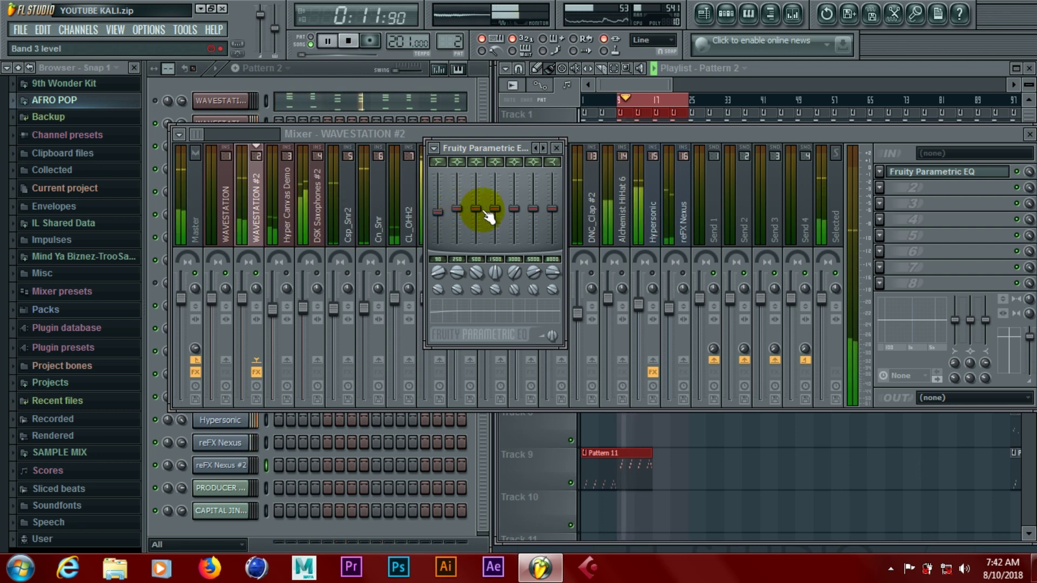
key("space")
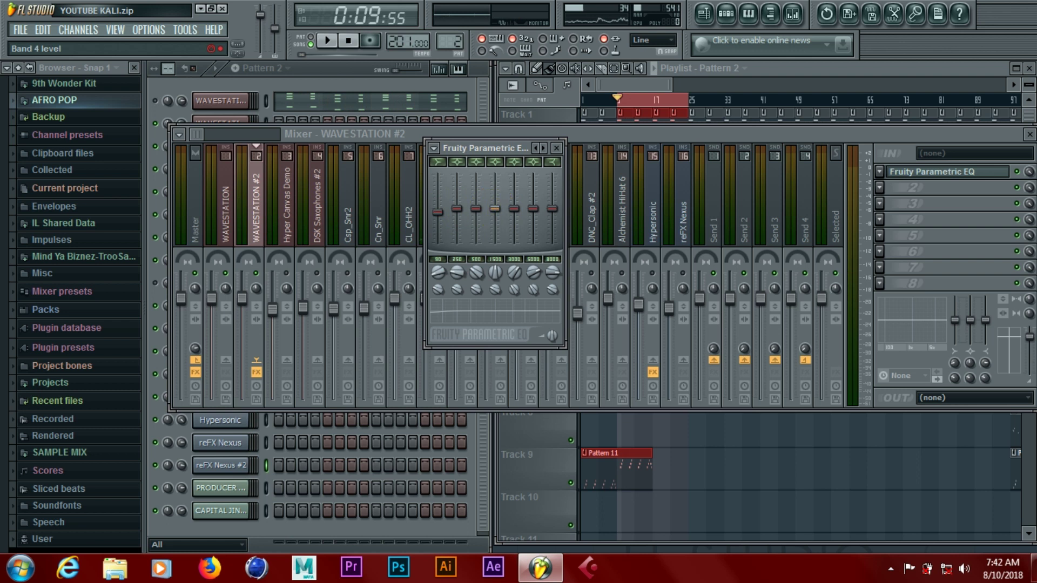
key("space")
left_click_drag(495, 213, 475, 210)
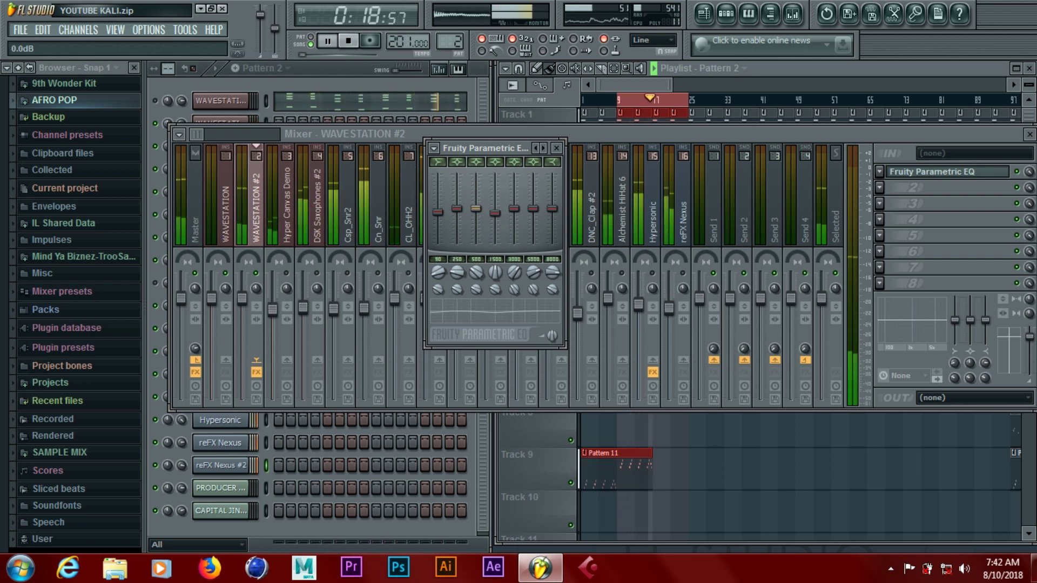
Step: Lower the EQ's band 2 level to about -1.4 dB and fine-tune band 3 during playback
left_click(474, 209)
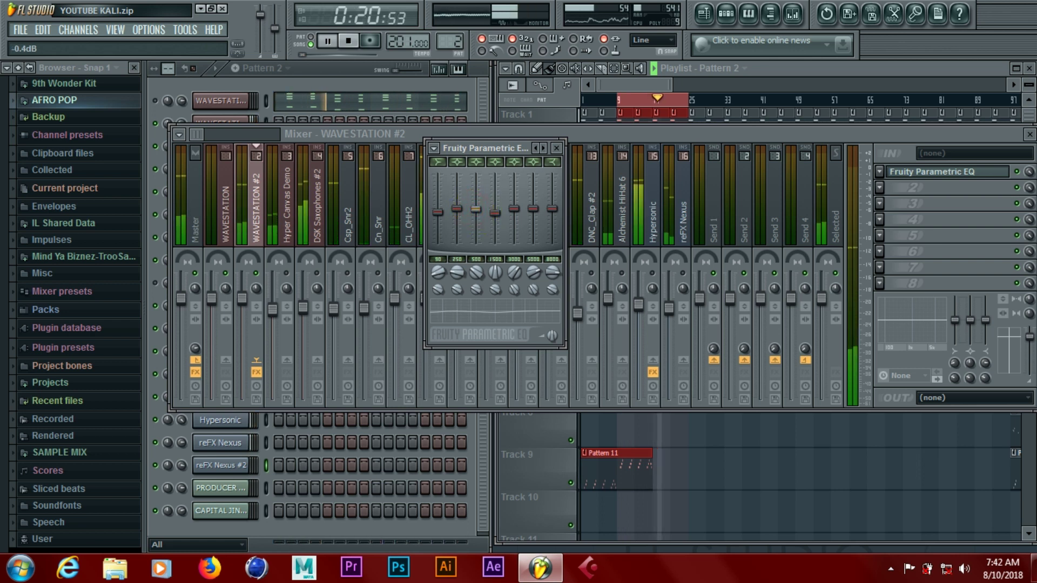
left_click_drag(456, 209, 456, 211)
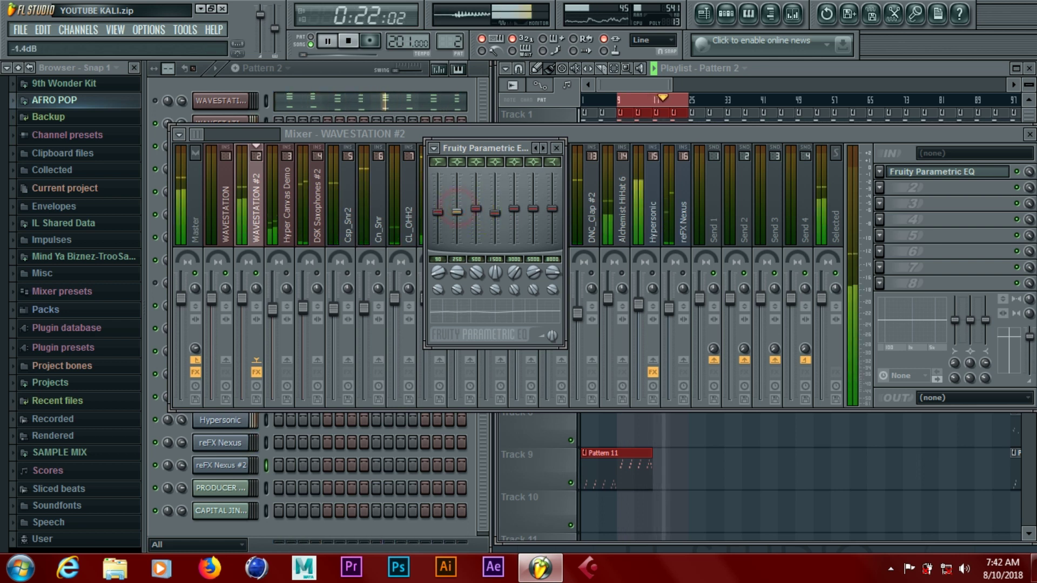
left_click(475, 209)
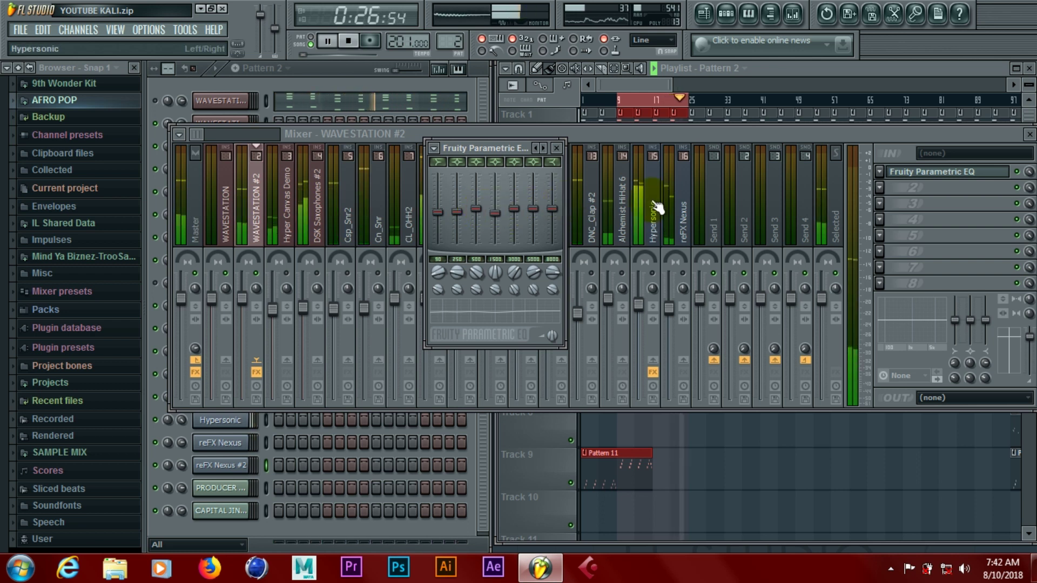
Step: Compare WAVESTATION #2 with and without Fruity Parametric EQ while replaying the section, and review the EQ window before closing it
key("space")
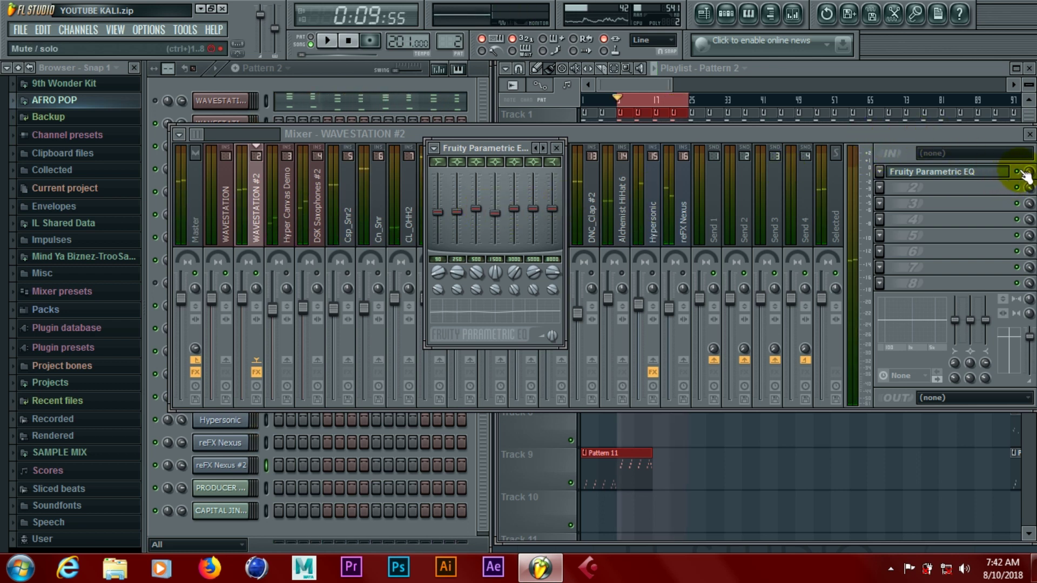
left_click(1019, 172)
key("space")
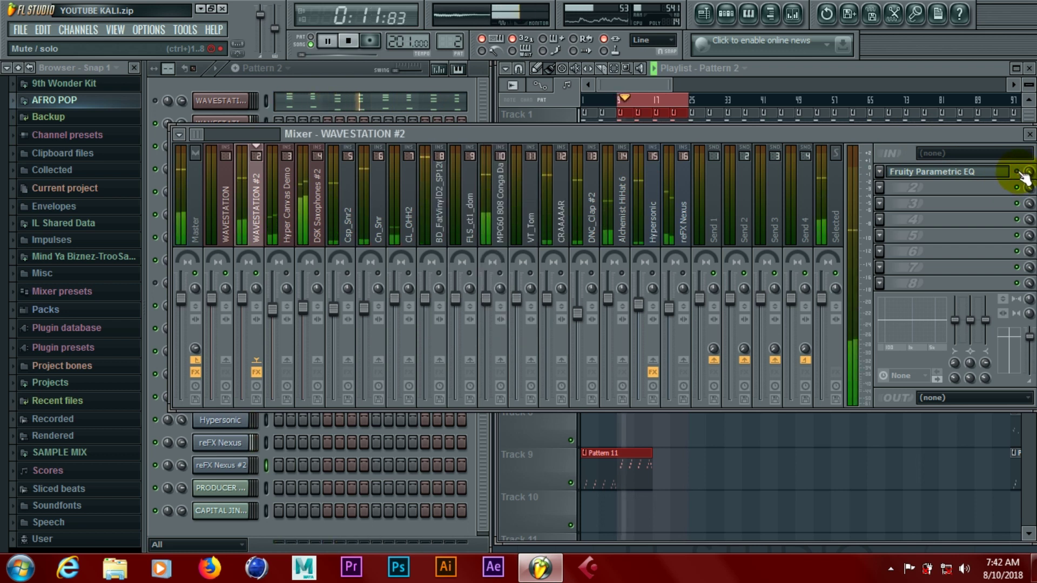
key("space")
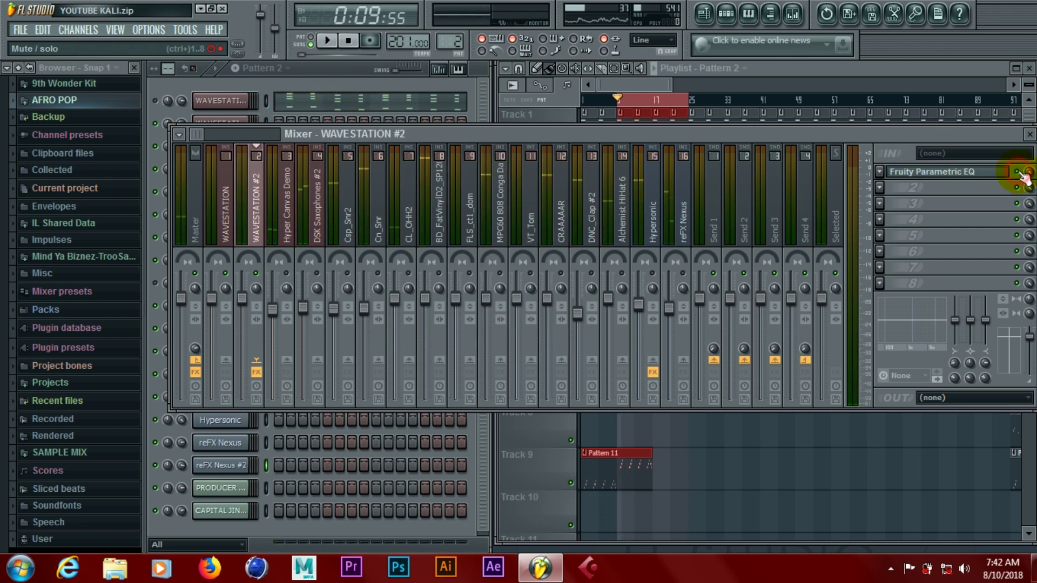
key("space")
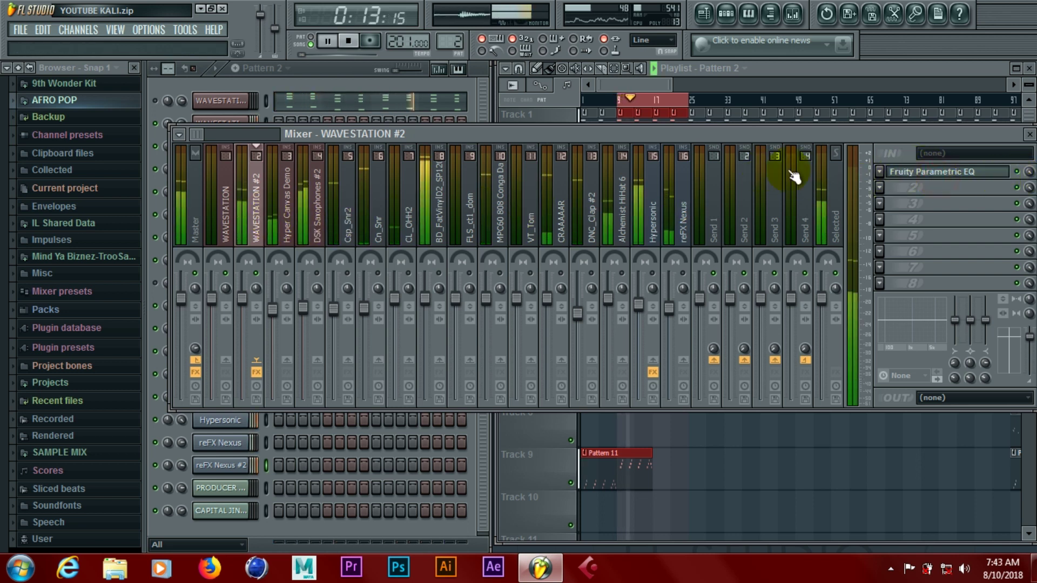
left_click(919, 172)
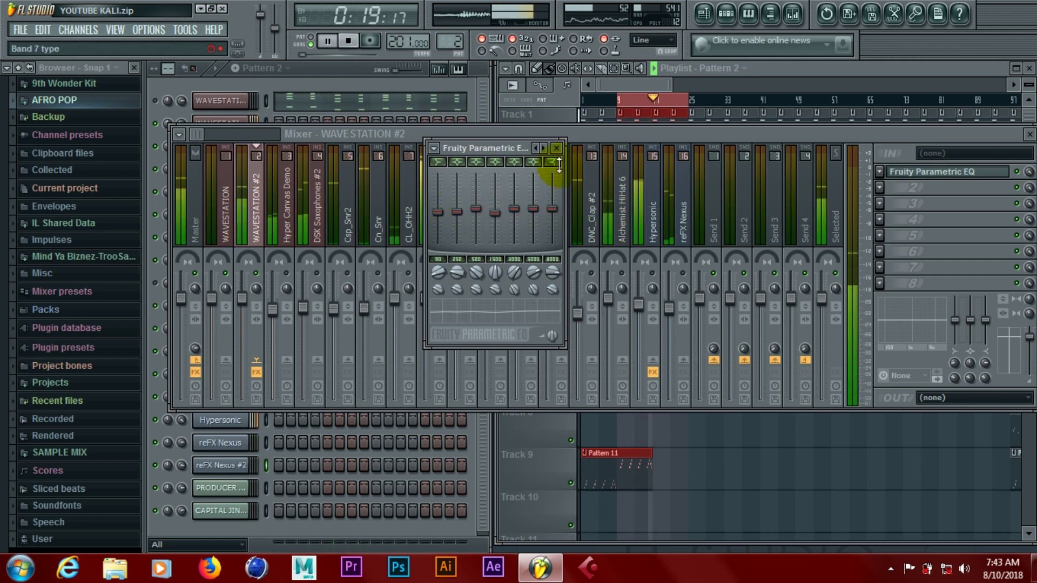
key("space")
left_click(557, 148)
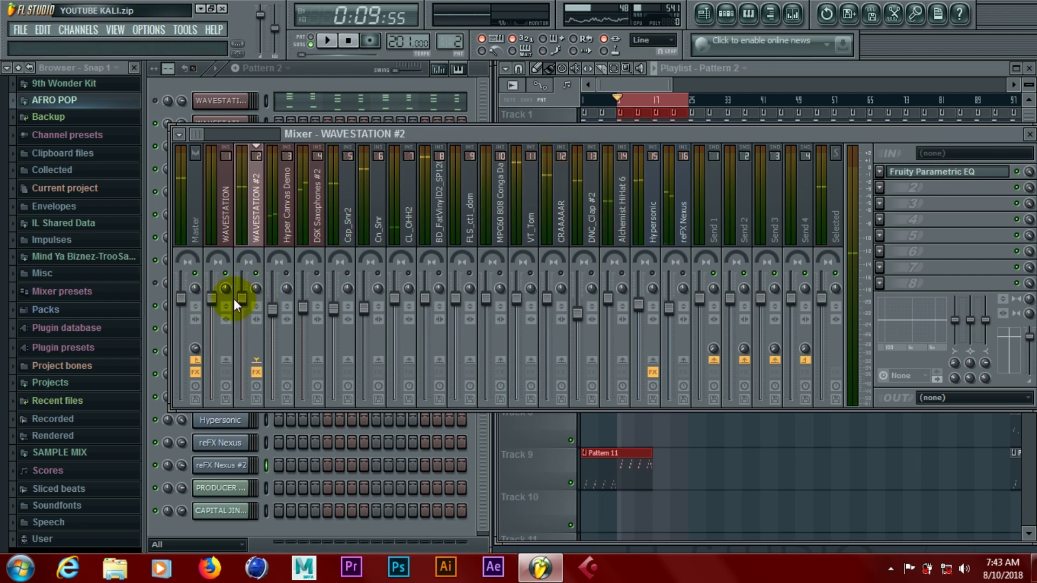
Step: Lower the volume fader of the WAVESTATION #2 mixer track slightly and audition the new level
left_click_drag(242, 301, 241, 308)
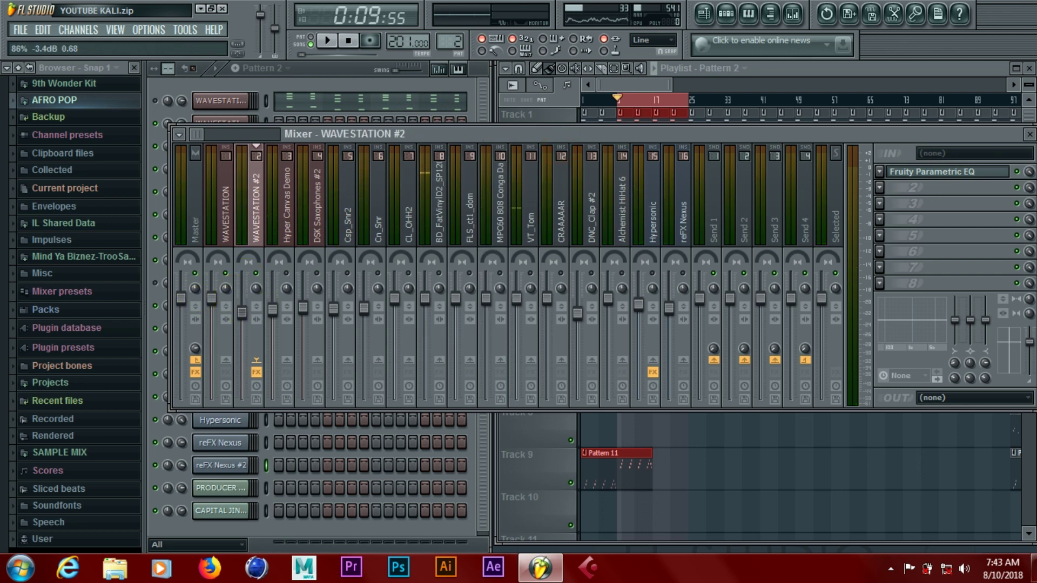
left_click_drag(242, 315, 242, 310)
key("space")
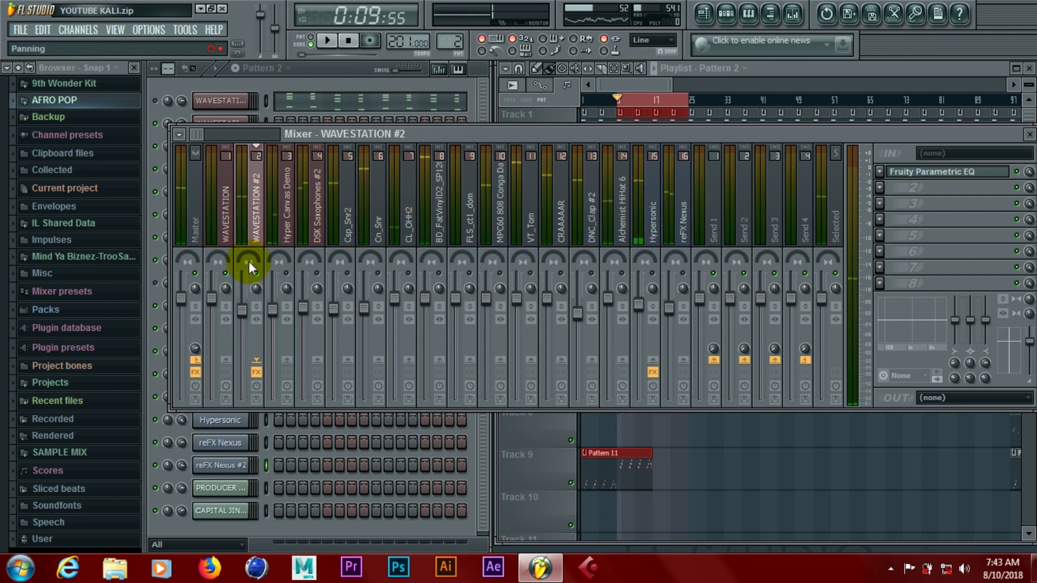
Step: Save the project as the zipped loop file YOUTUBE KALI, replacing the existing file
left_click(31, 32)
left_click(37, 92)
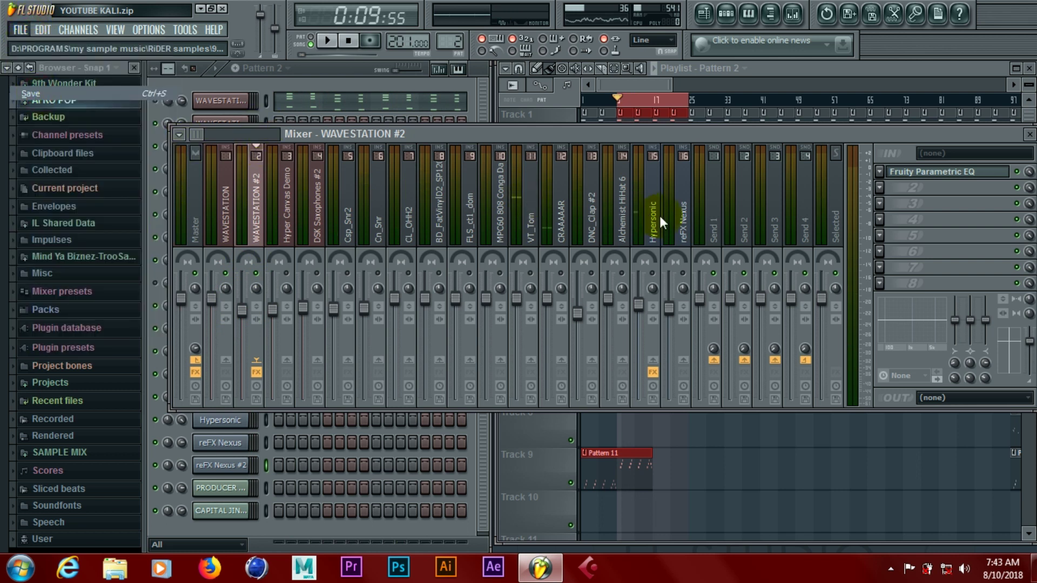
left_click(695, 361)
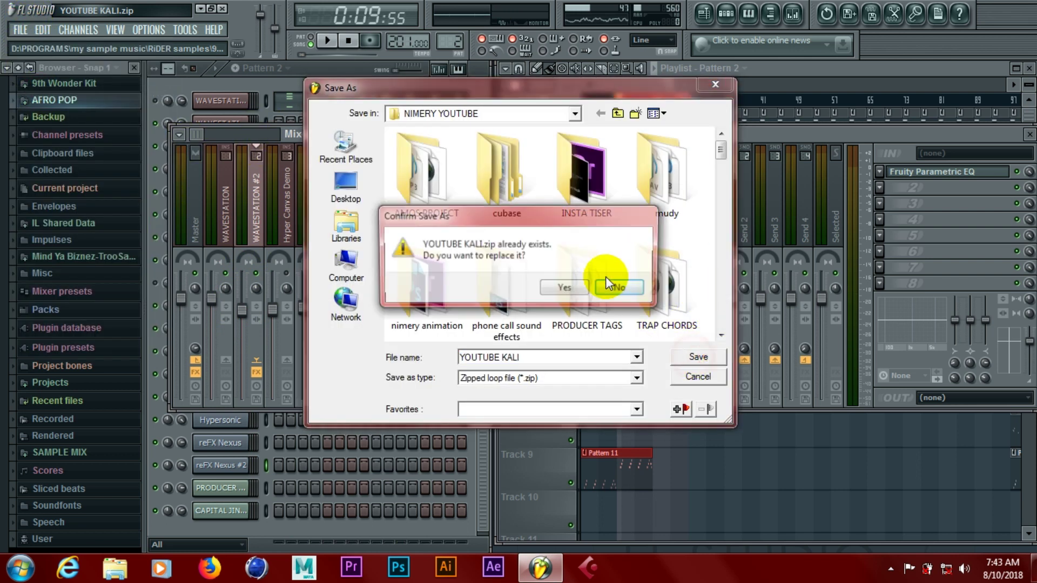
left_click(581, 283)
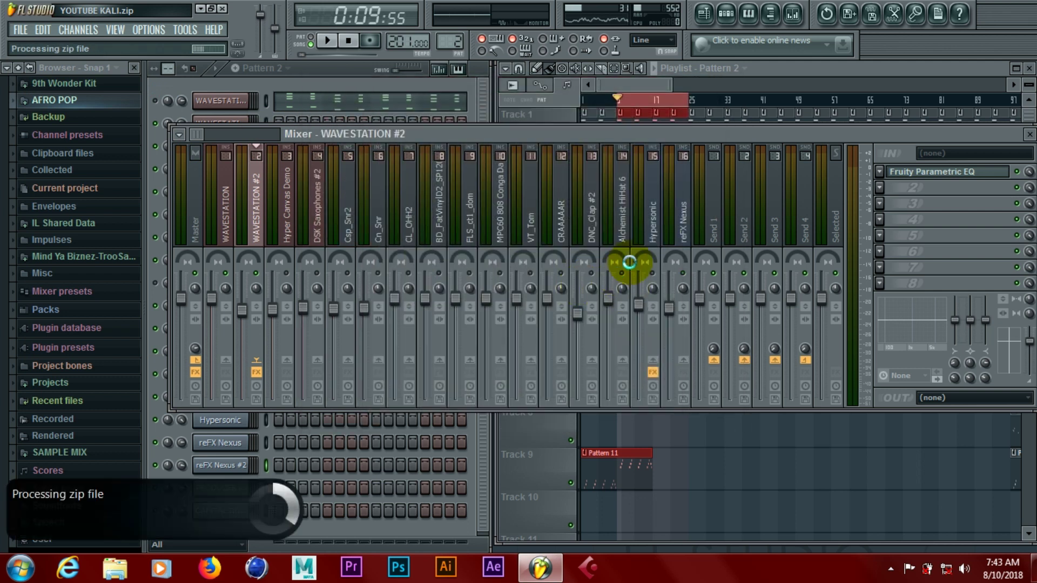
Step: Review the Fruity Parametric EQ settings of WAVESTATION #2, close the plugin and restart playback
left_click(945, 174)
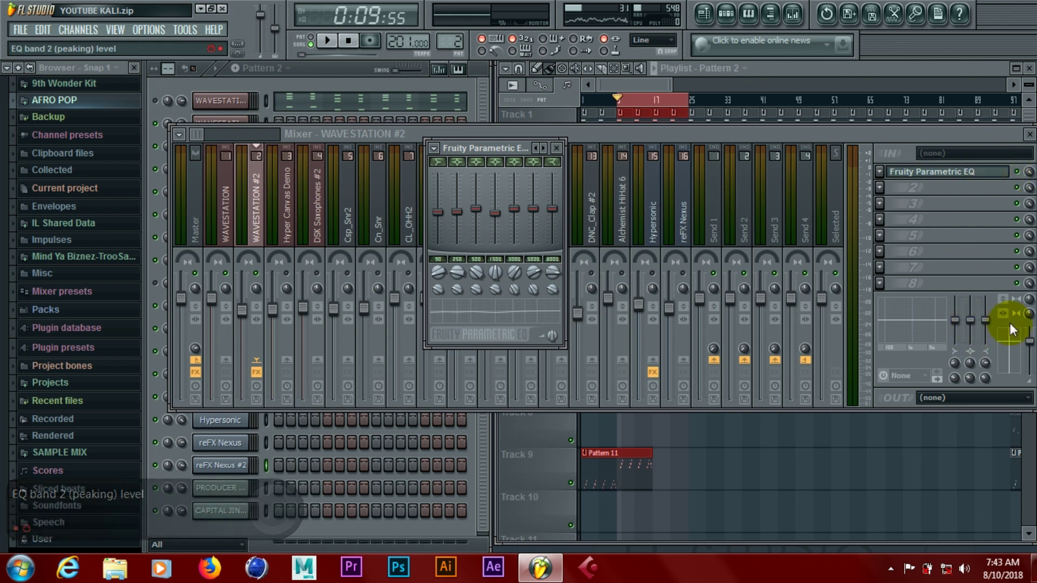
left_click(558, 148)
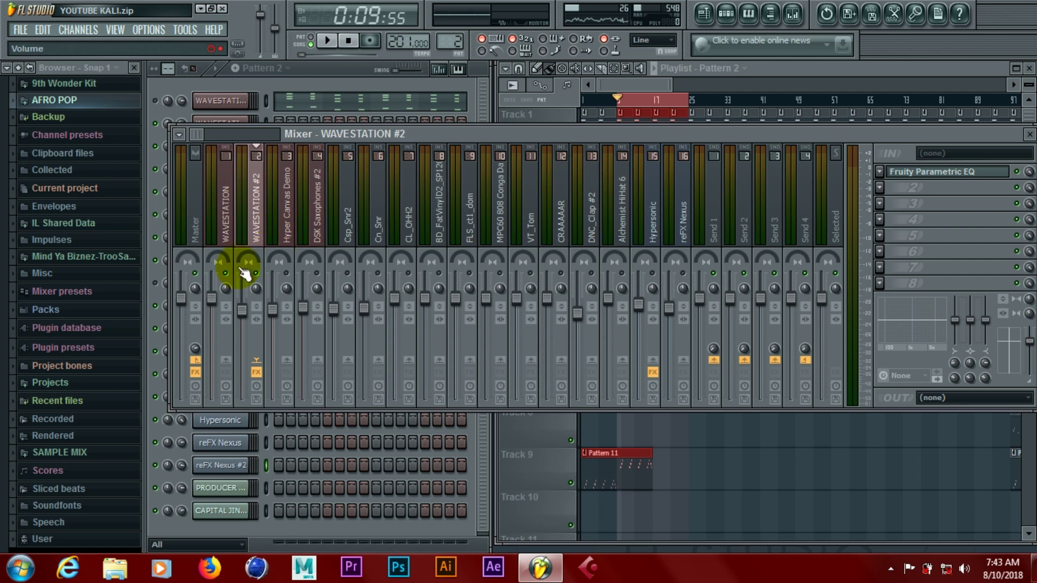
key("space")
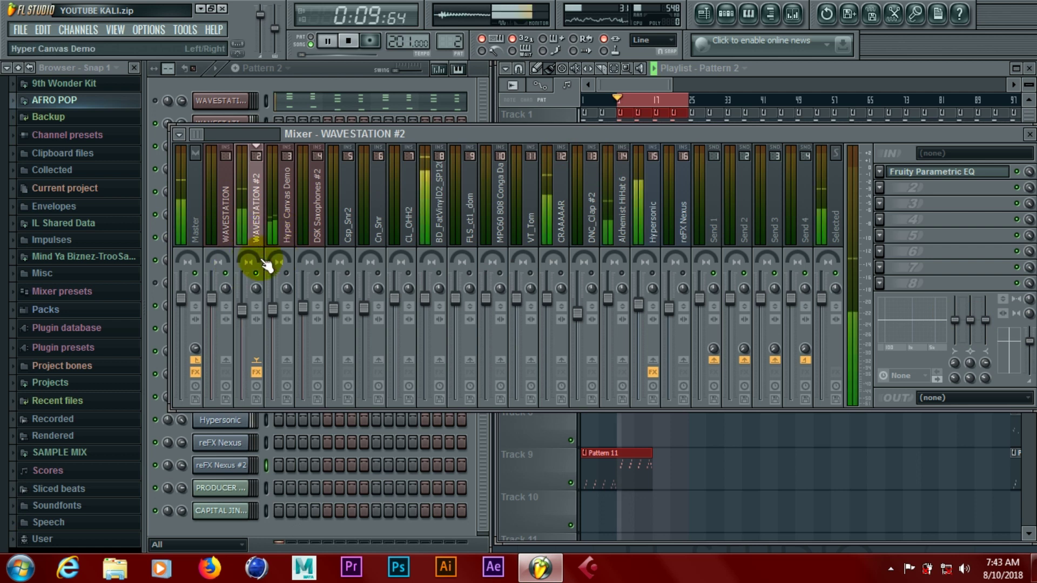
Step: Unmute the first WAVESTATION channel during playback and select its mixer track
left_click(290, 215)
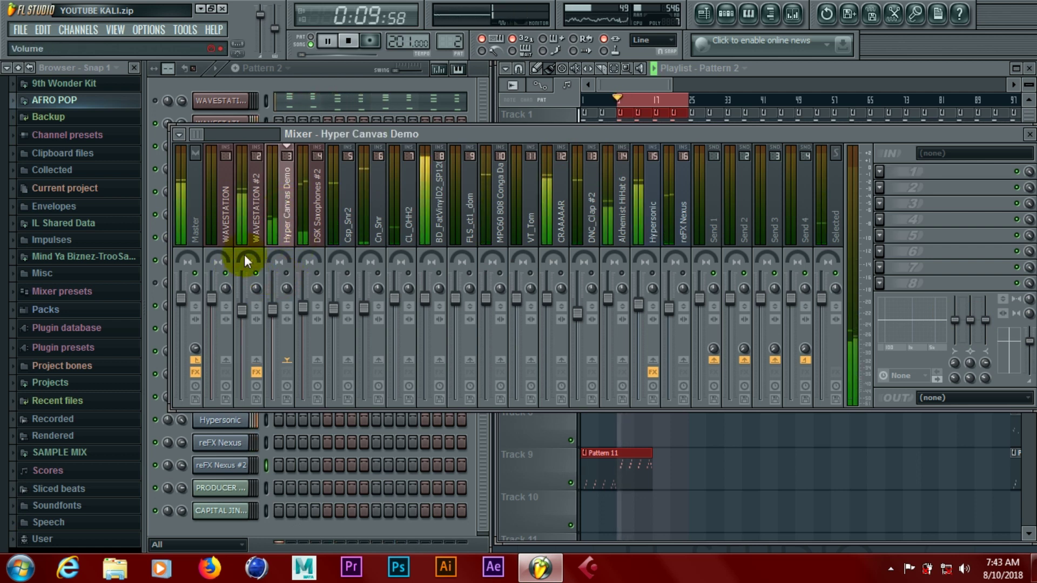
left_click(155, 101)
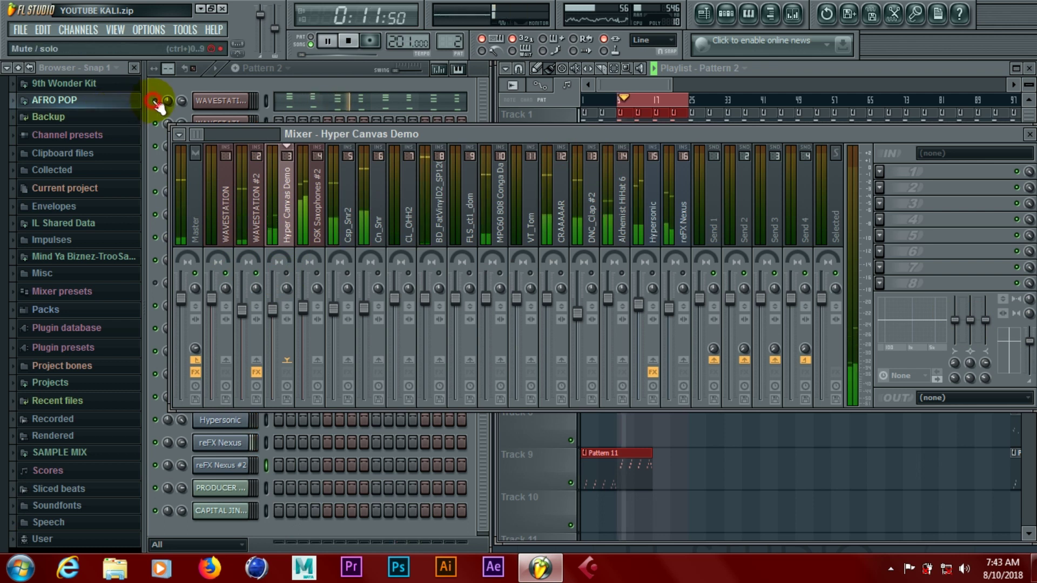
left_click_drag(191, 137, 513, 137)
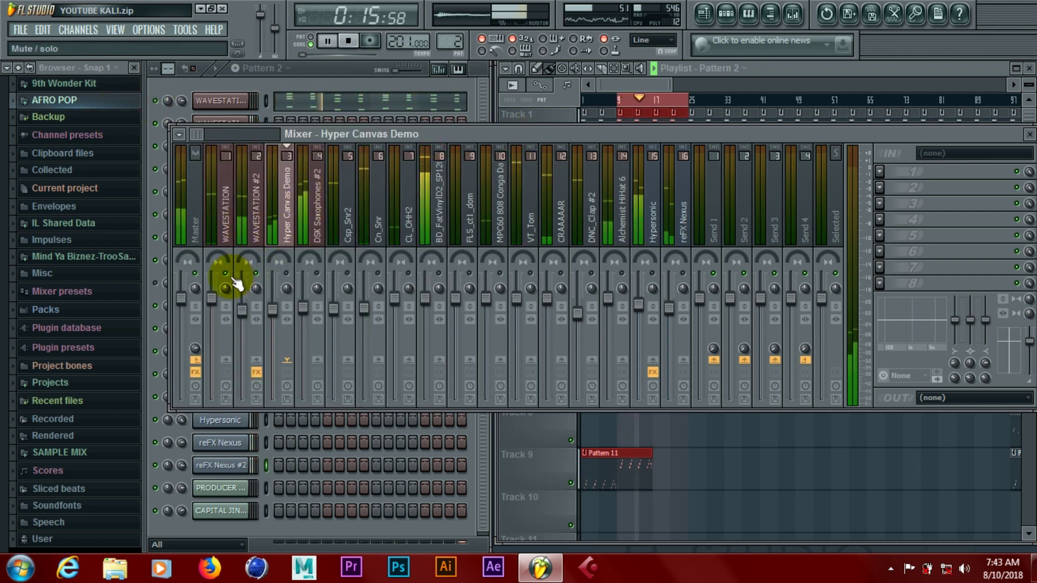
left_click(231, 218)
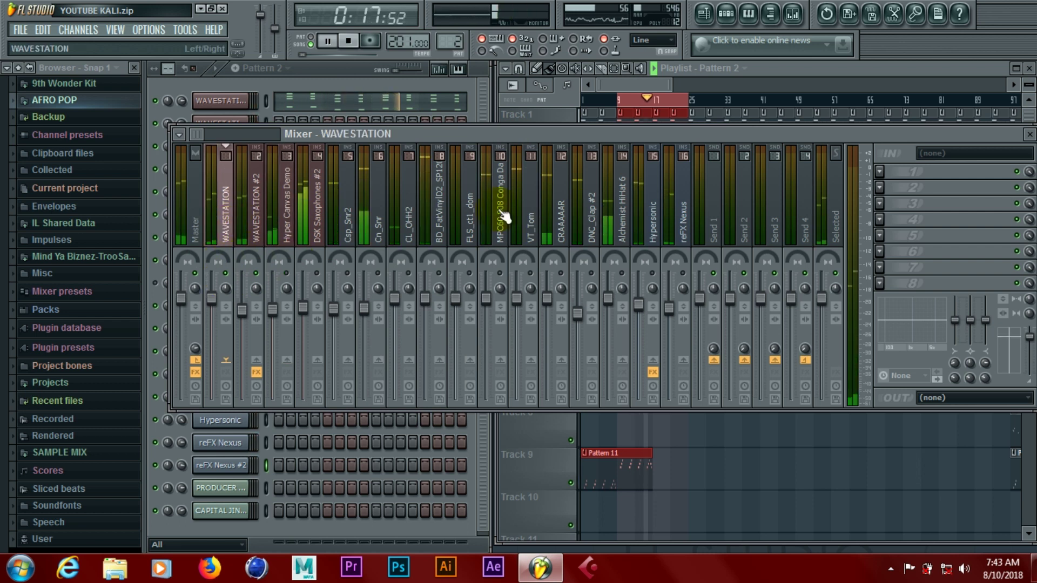
key("space")
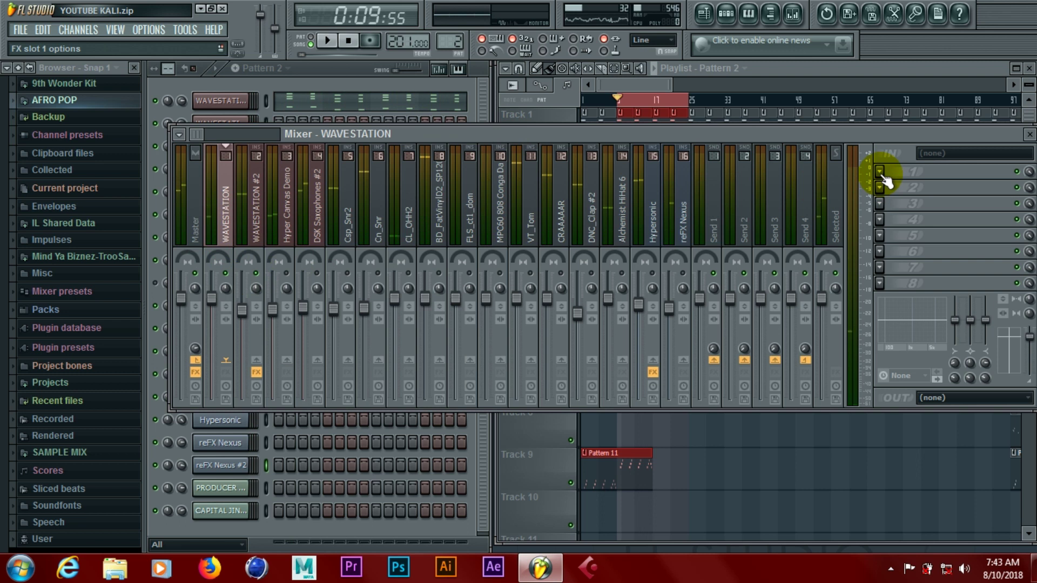
Step: Load Fruity Parametric EQ 2 into effect slot 1 of the WAVESTATION track, move its window over the middle of the mixer and audition
left_click(882, 174)
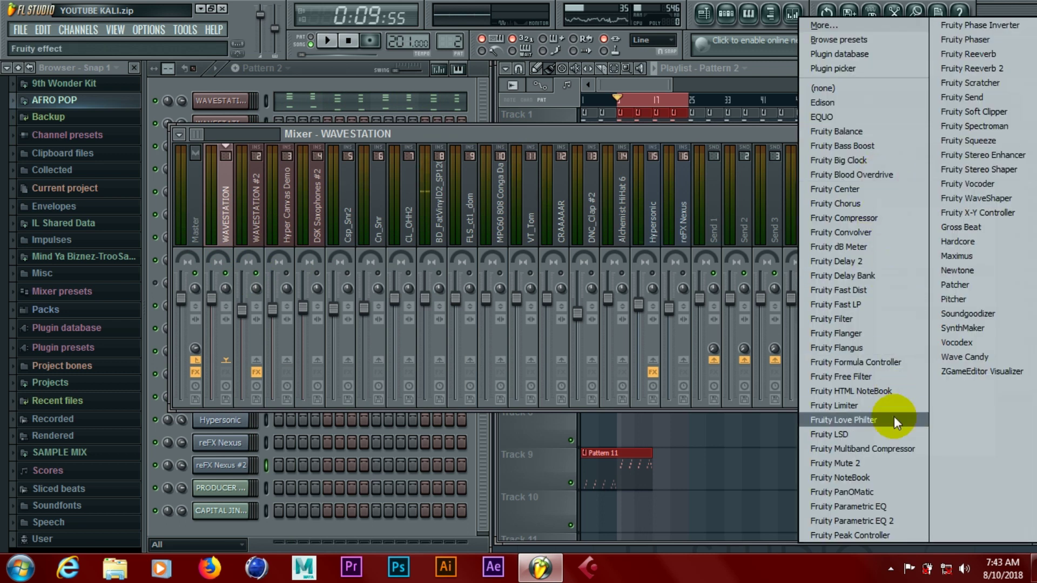
left_click(896, 518)
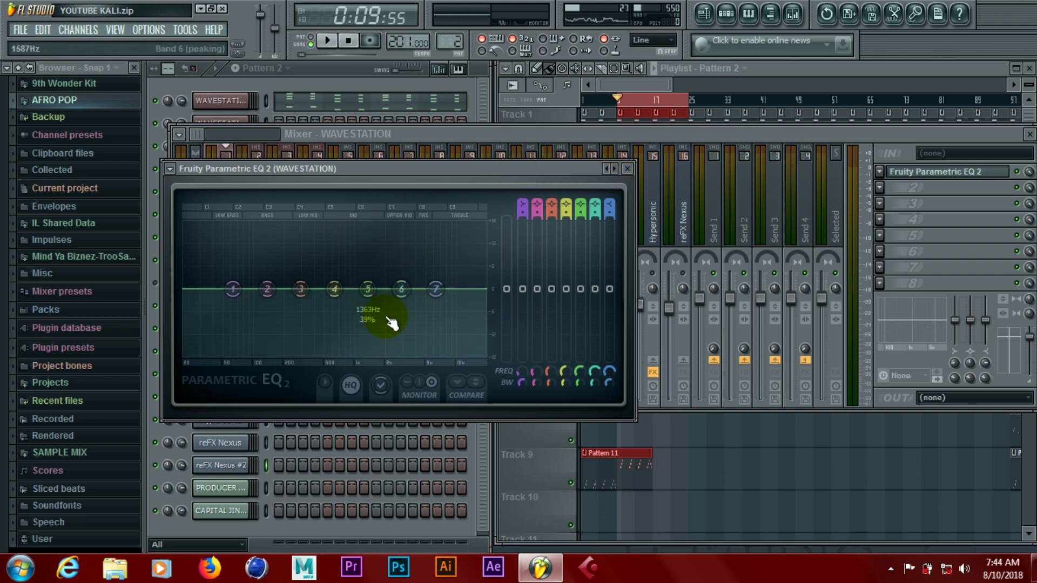
right_click(607, 168)
left_click(615, 176)
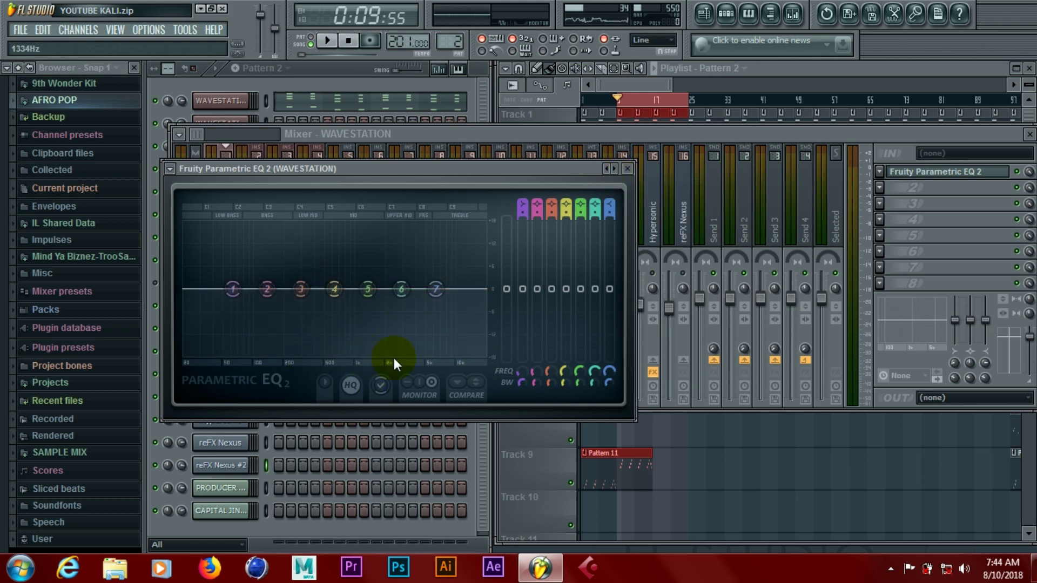
left_click_drag(400, 167, 549, 121)
key("space")
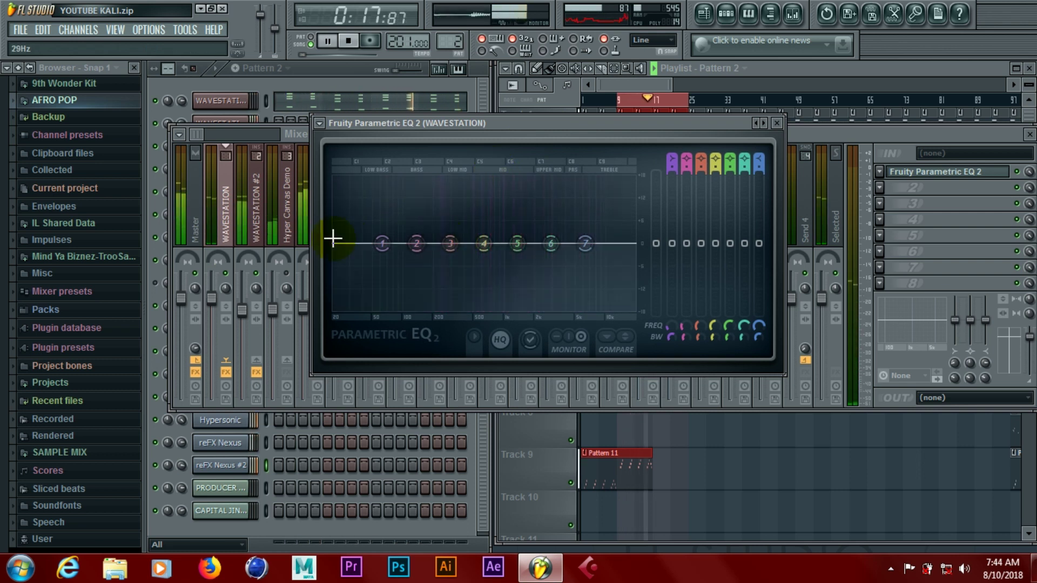
key("space")
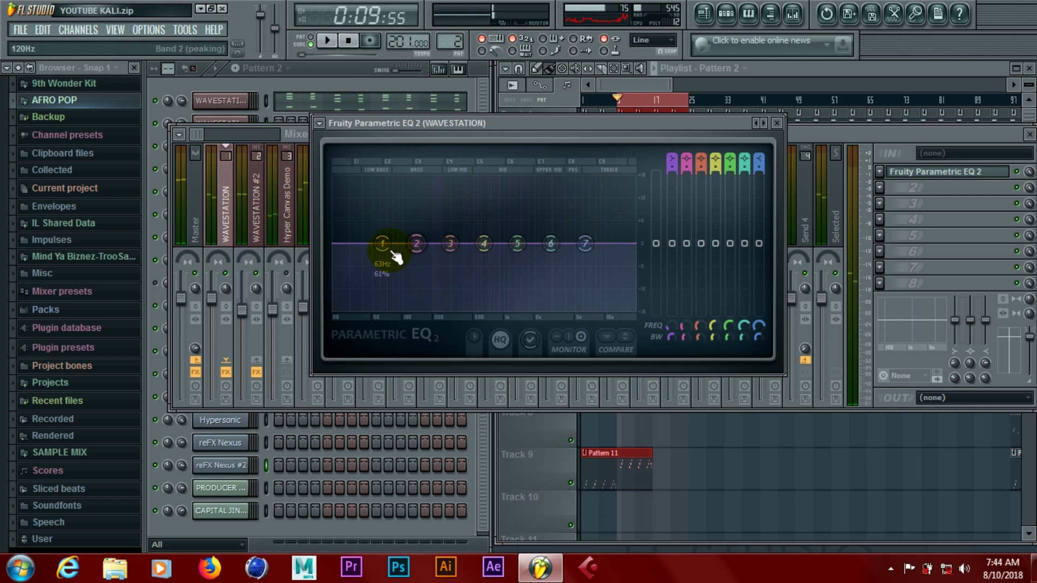
Step: Set the audio buffer length to 4096 samples, enable the 32Bit buffer and test playback
left_click(148, 32)
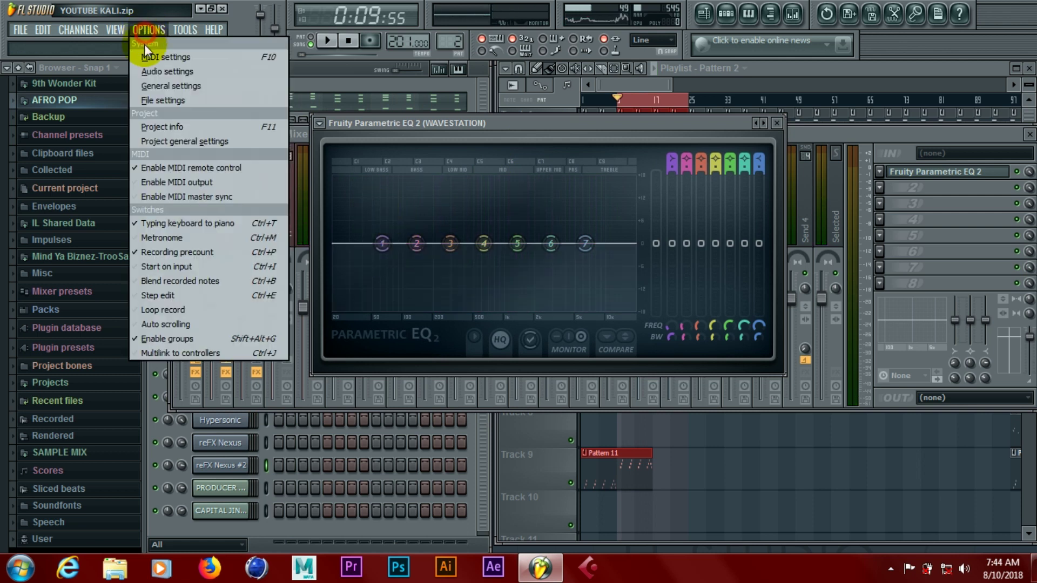
left_click(162, 83)
left_click(354, 197)
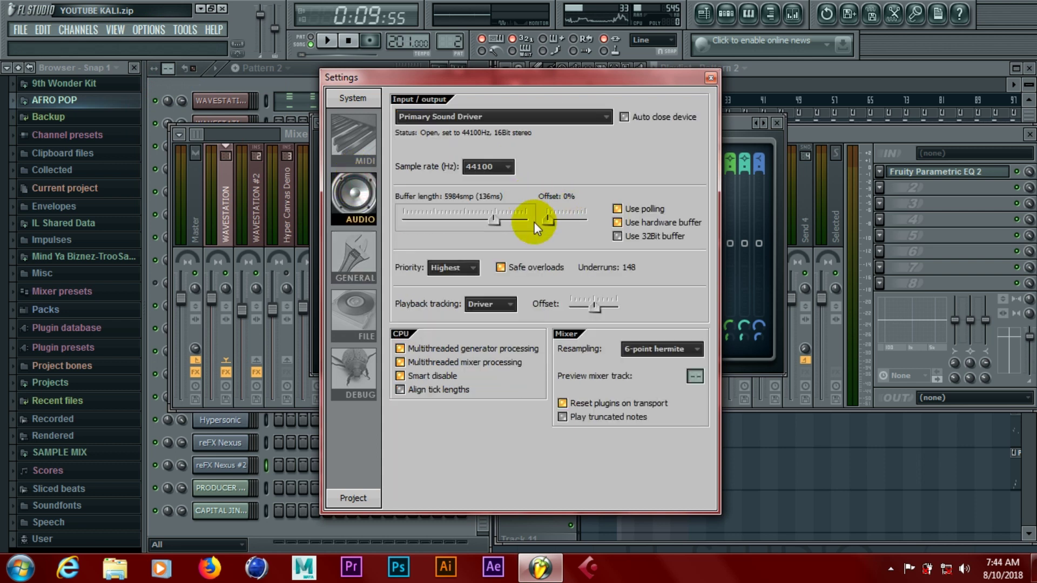
left_click_drag(504, 225, 476, 226)
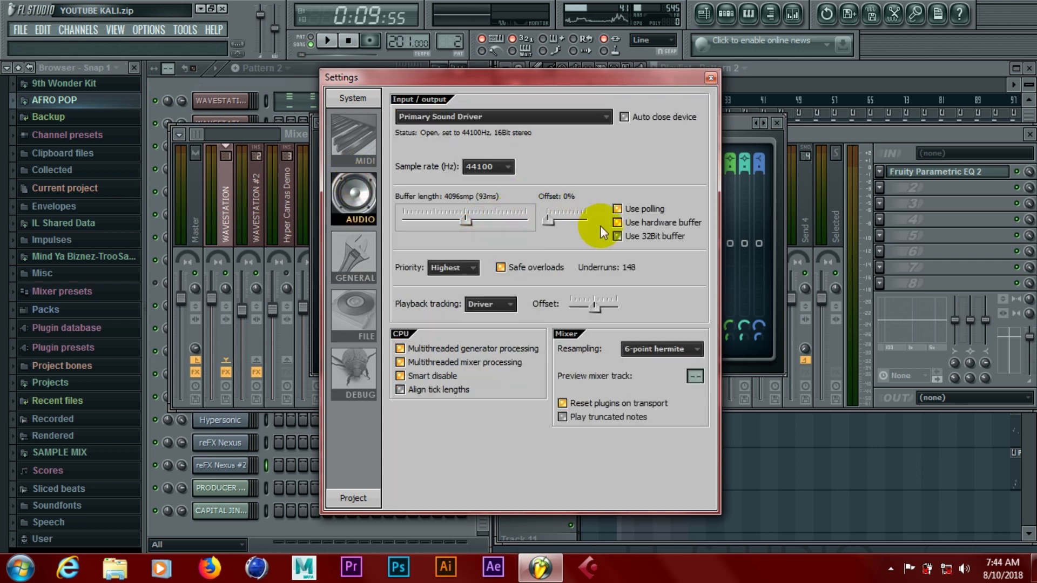
left_click(617, 237)
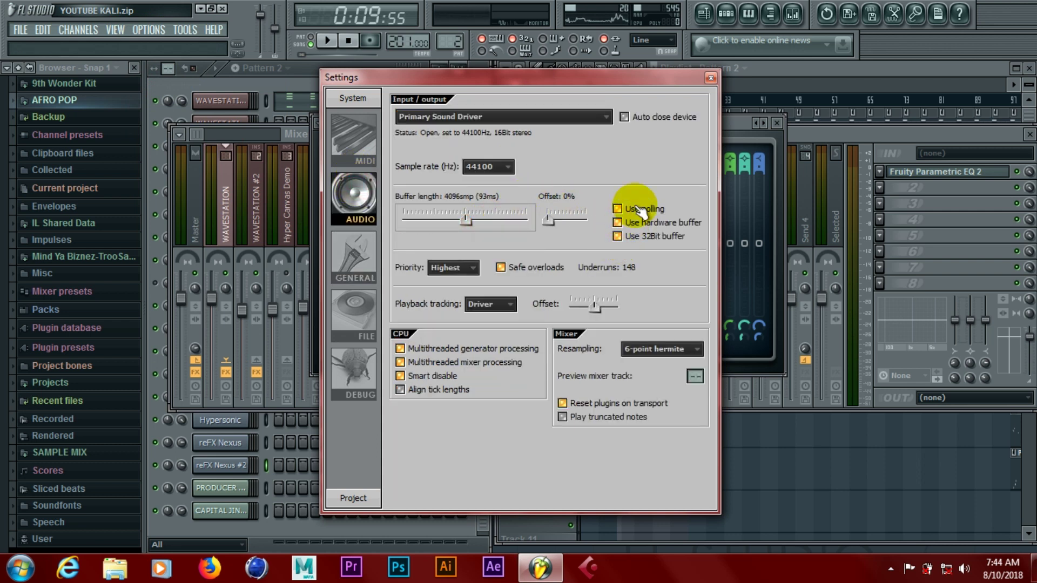
left_click(711, 80)
left_click(327, 40)
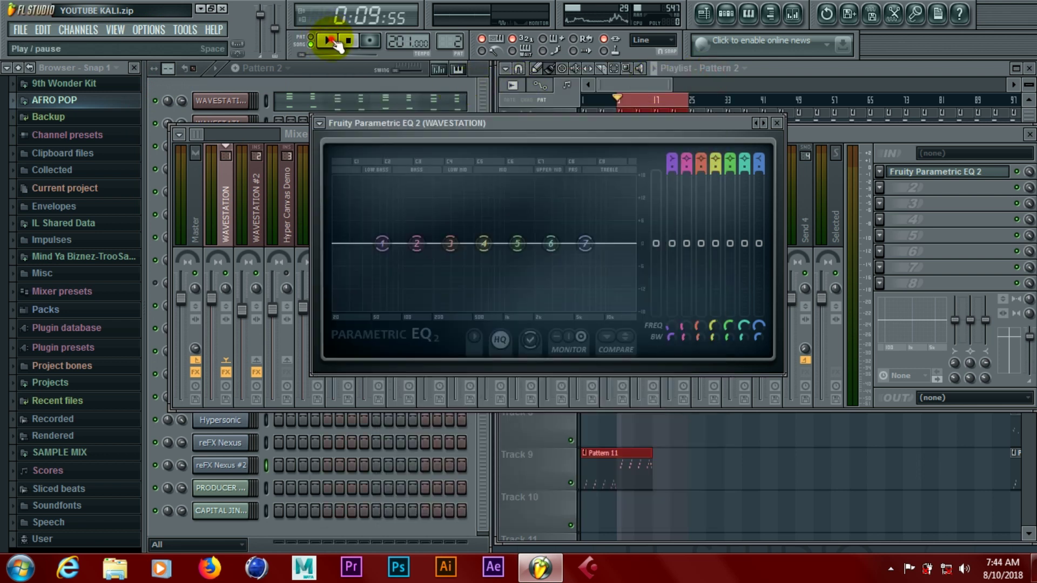
key("space")
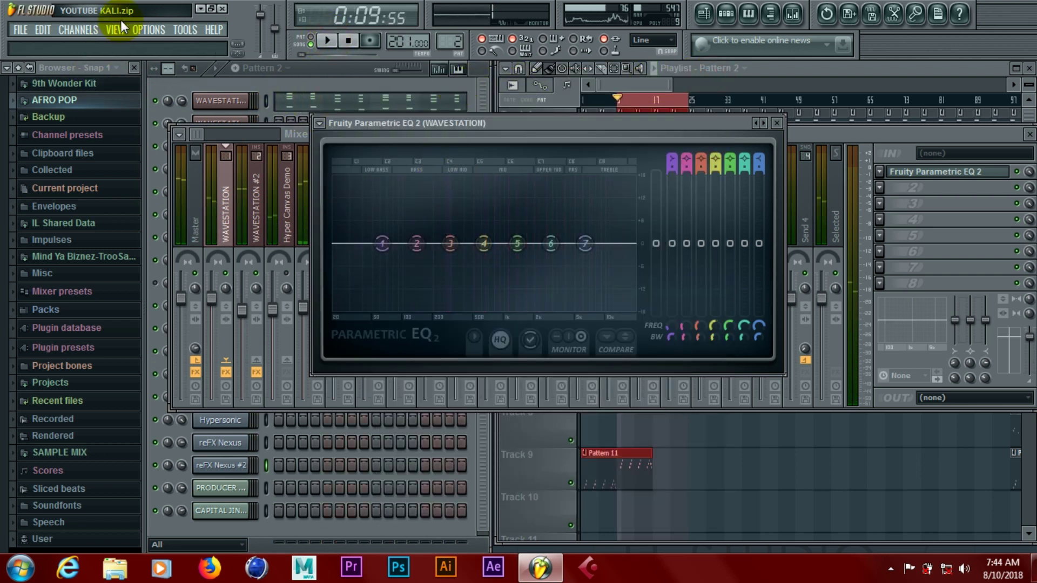
Step: Raise the audio buffer length to 7680 samples, close the settings and restart playback
left_click(147, 31)
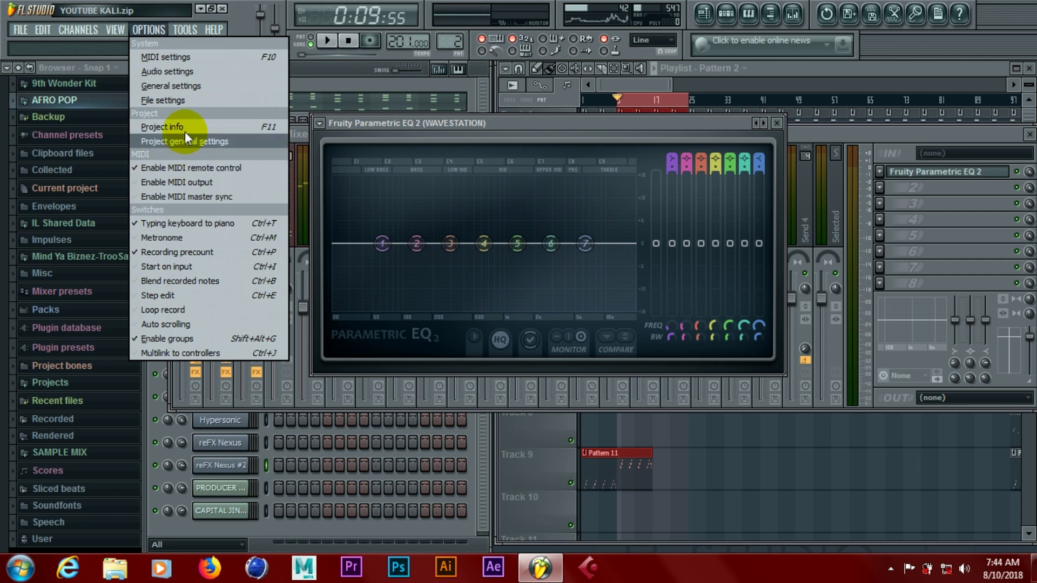
left_click(190, 83)
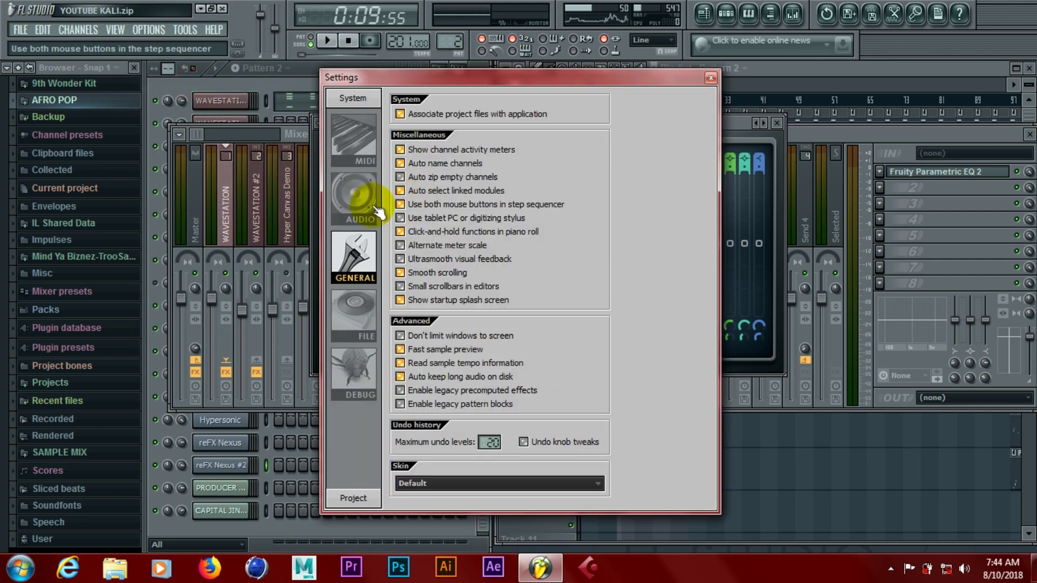
left_click(359, 197)
left_click_drag(457, 219, 469, 220)
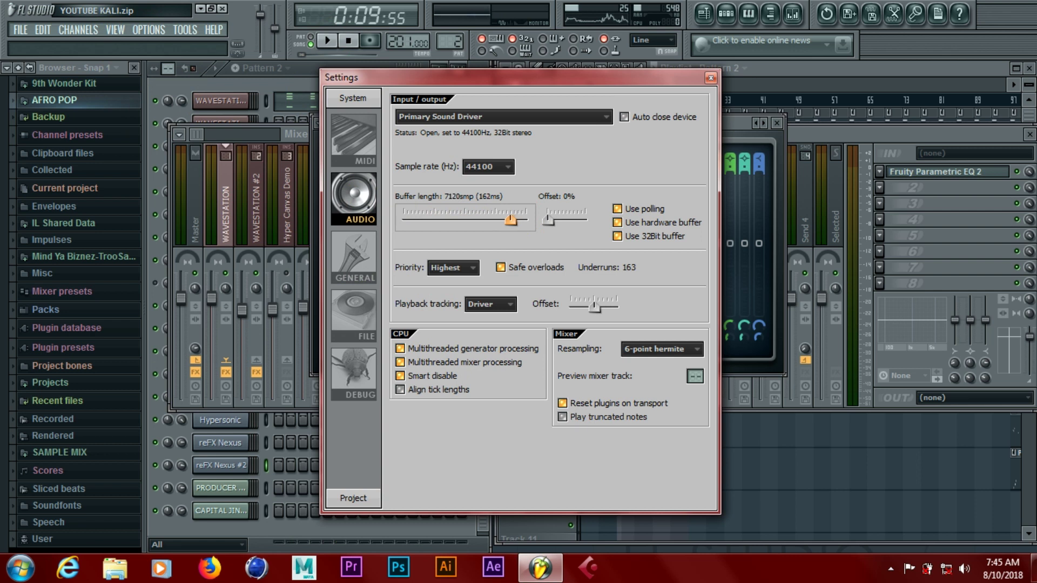
left_click_drag(508, 219, 518, 220)
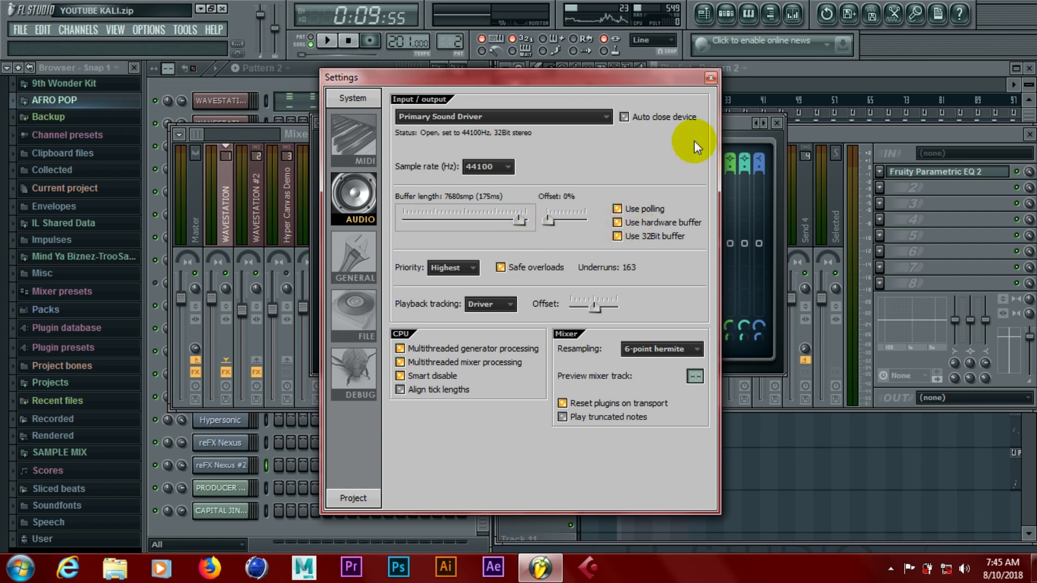
left_click(710, 78)
key("space")
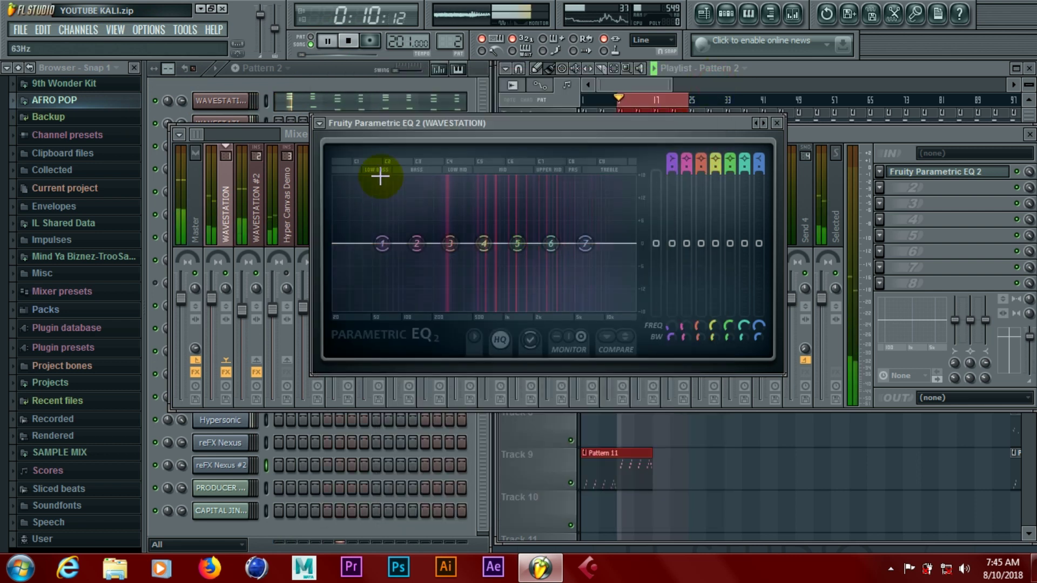
Step: Play and stop the pattern repeatedly to examine the WAVESTATION frequency spectrum around EQ bands 2 and 3
mouse_move(419, 244)
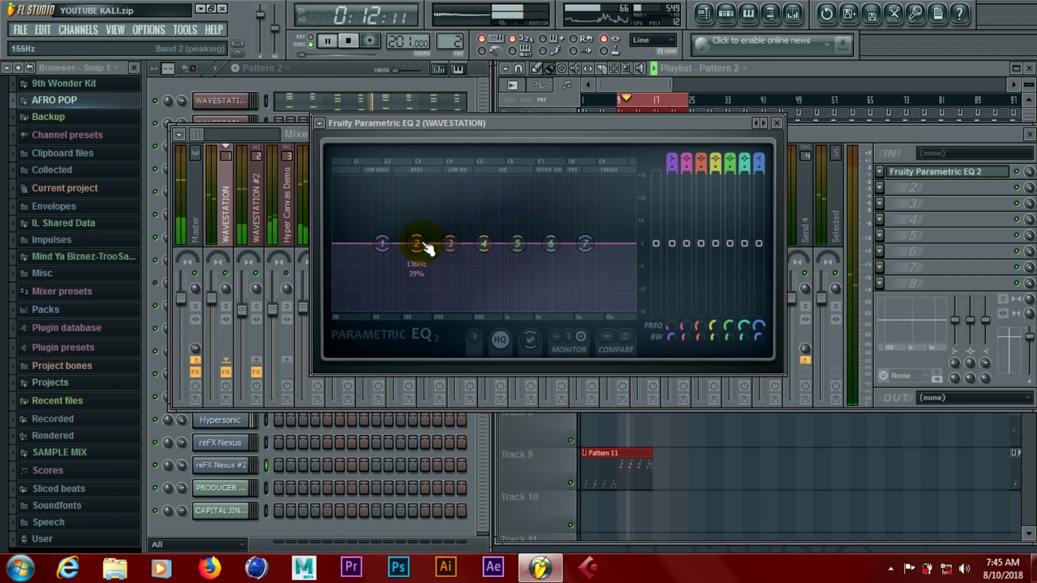
key("space")
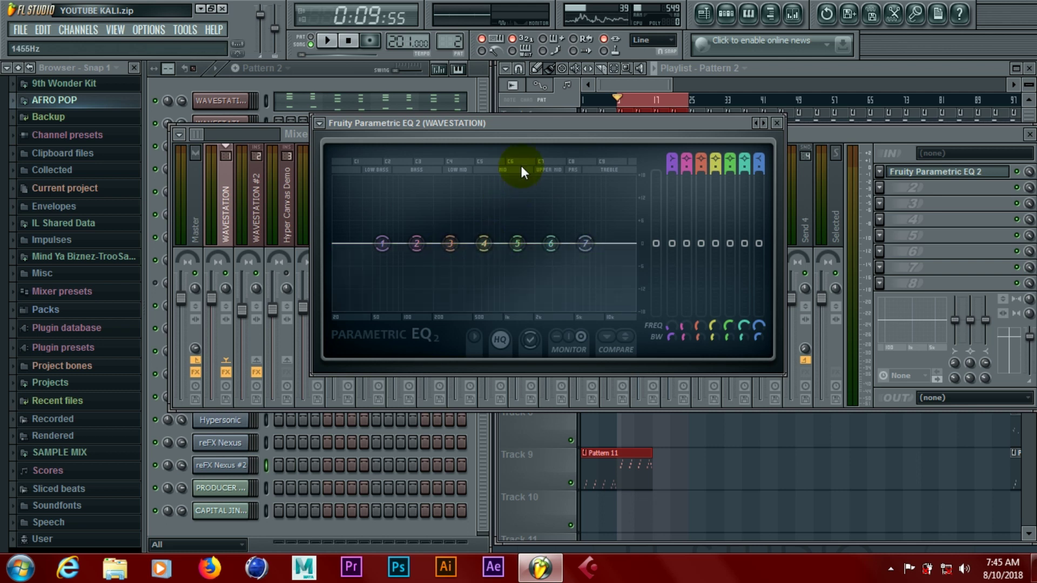
key("space")
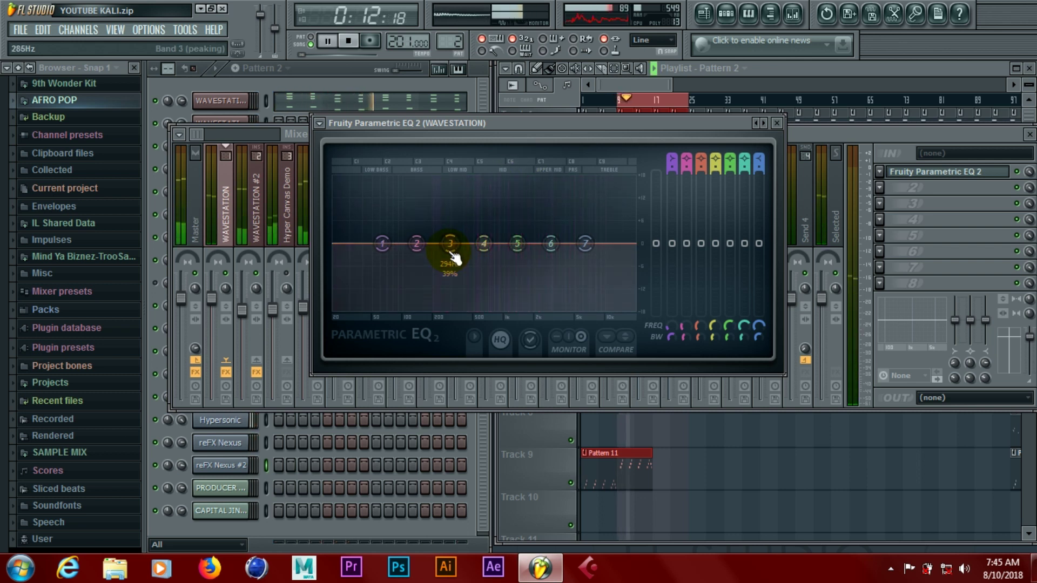
key("space")
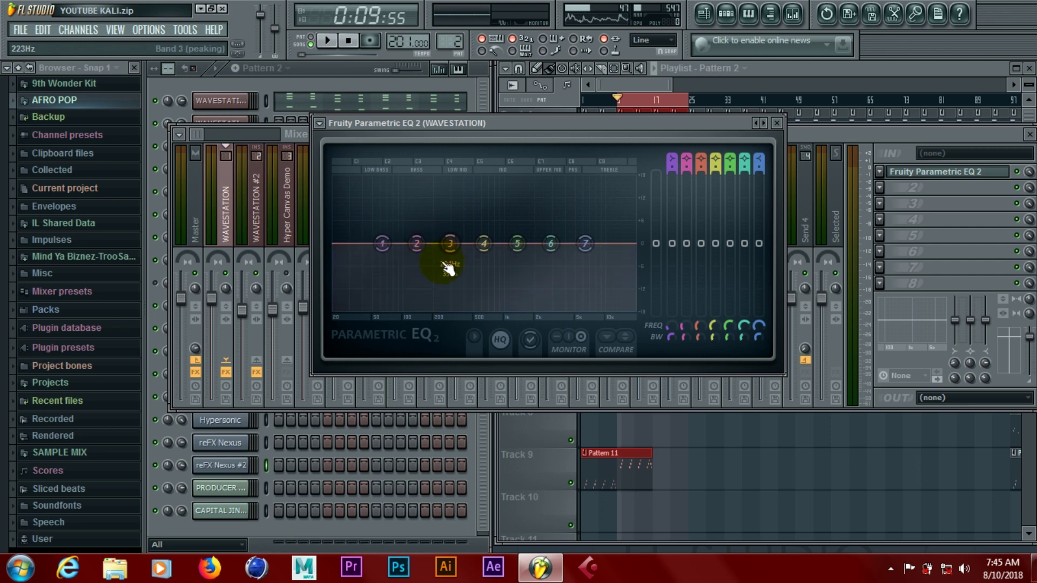
key("space")
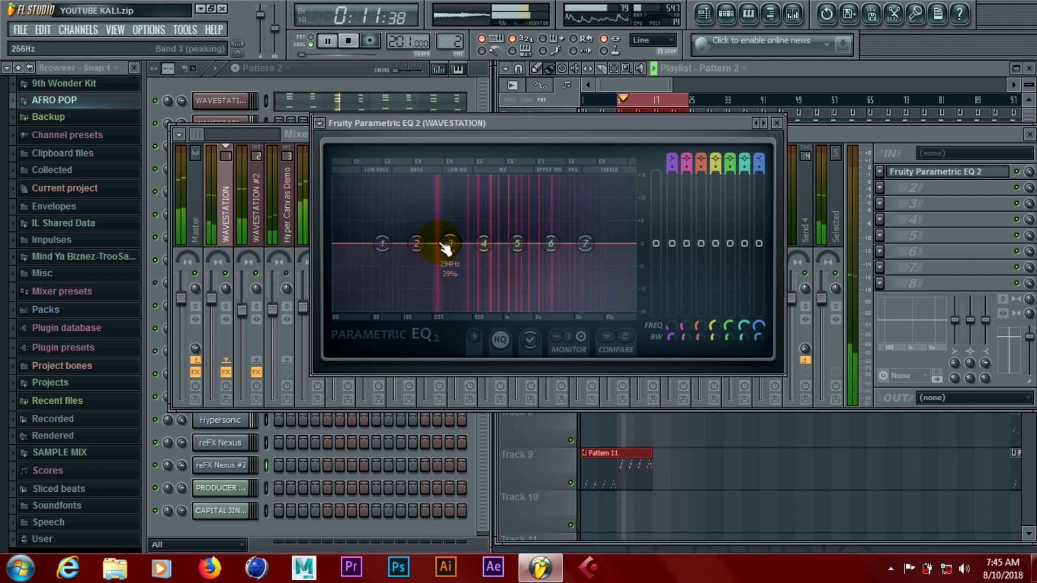
key("space")
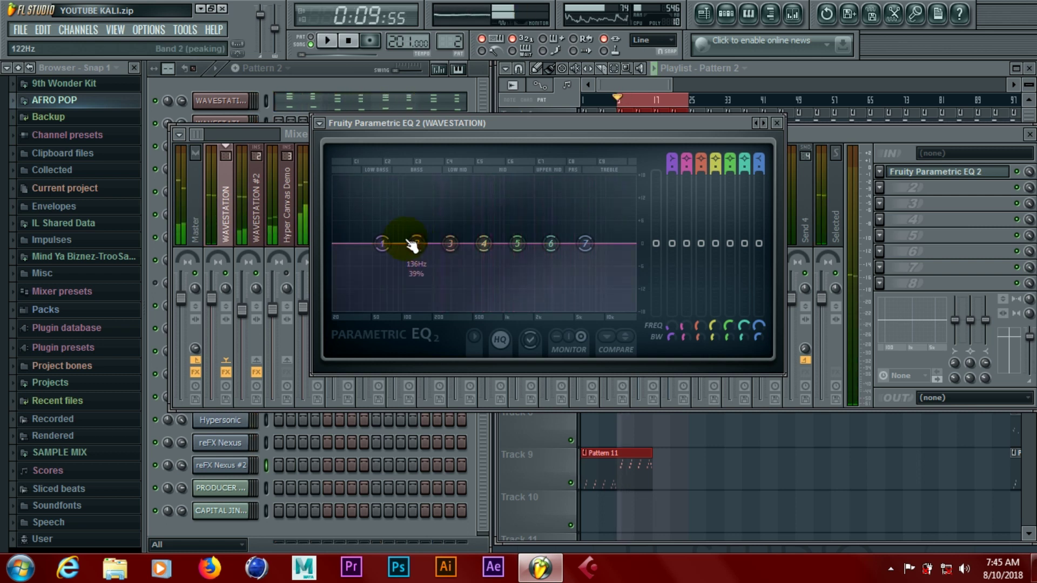
Step: Set EQ band 1 to order Steep 8 and type High pass, and reset the band
right_click(385, 244)
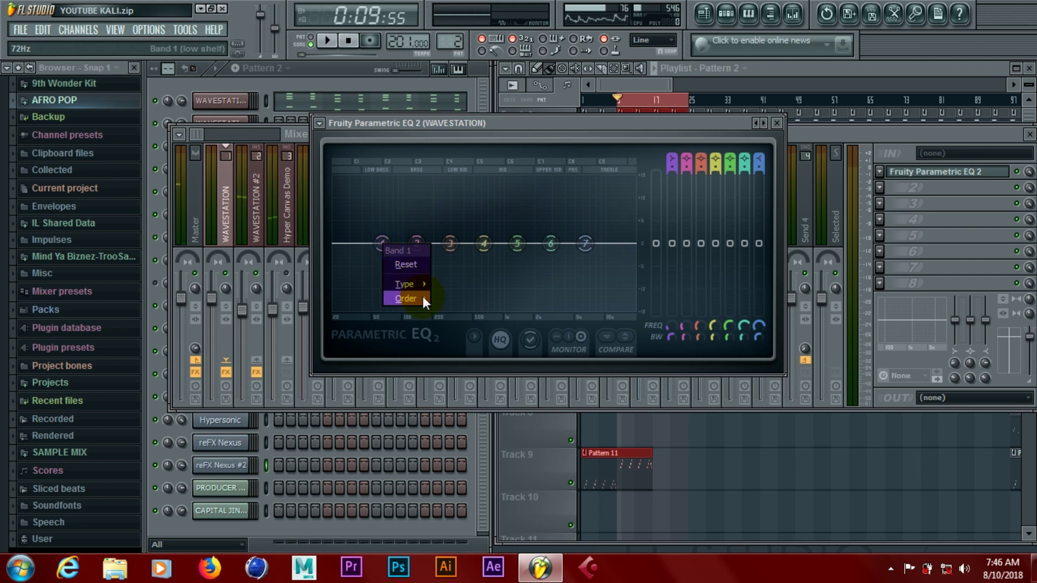
mouse_move(423, 299)
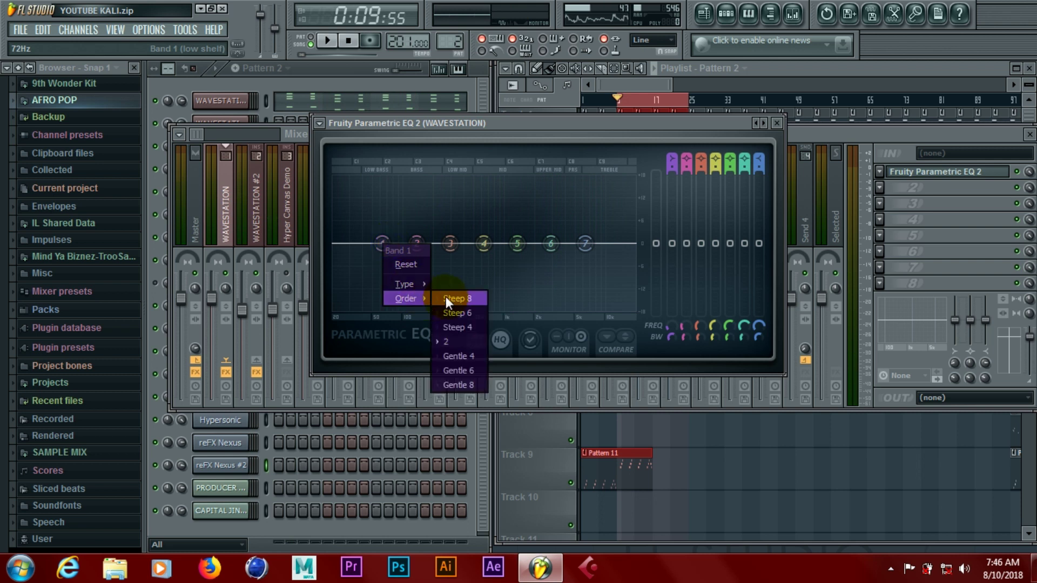
left_click(445, 298)
right_click(379, 247)
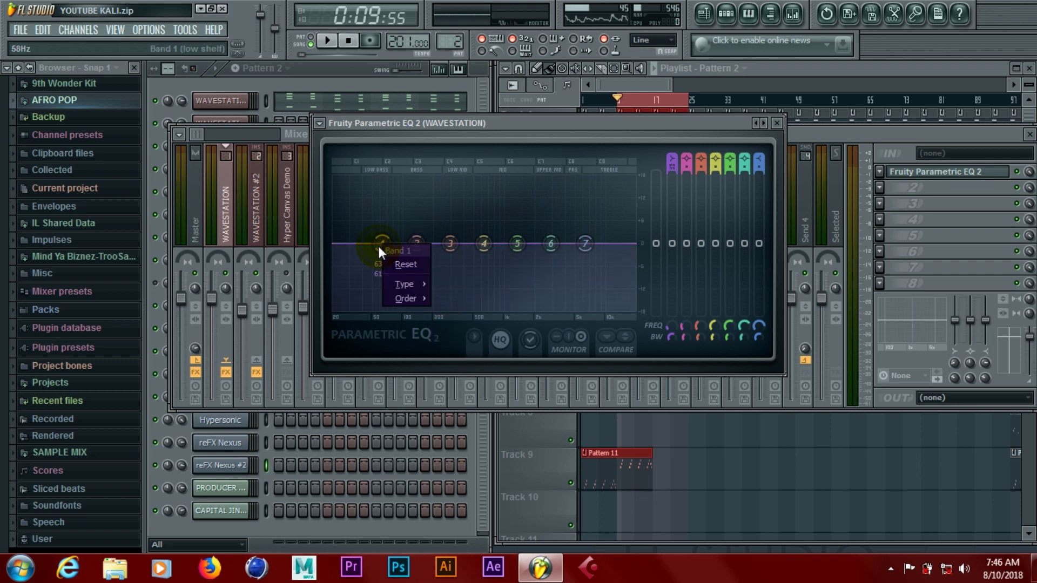
mouse_move(399, 287)
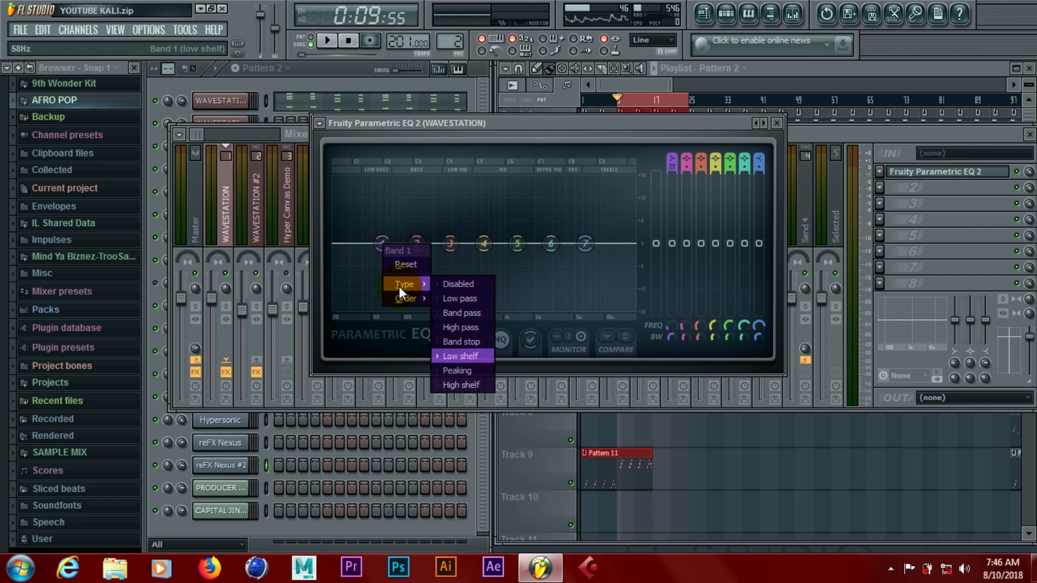
left_click(452, 328)
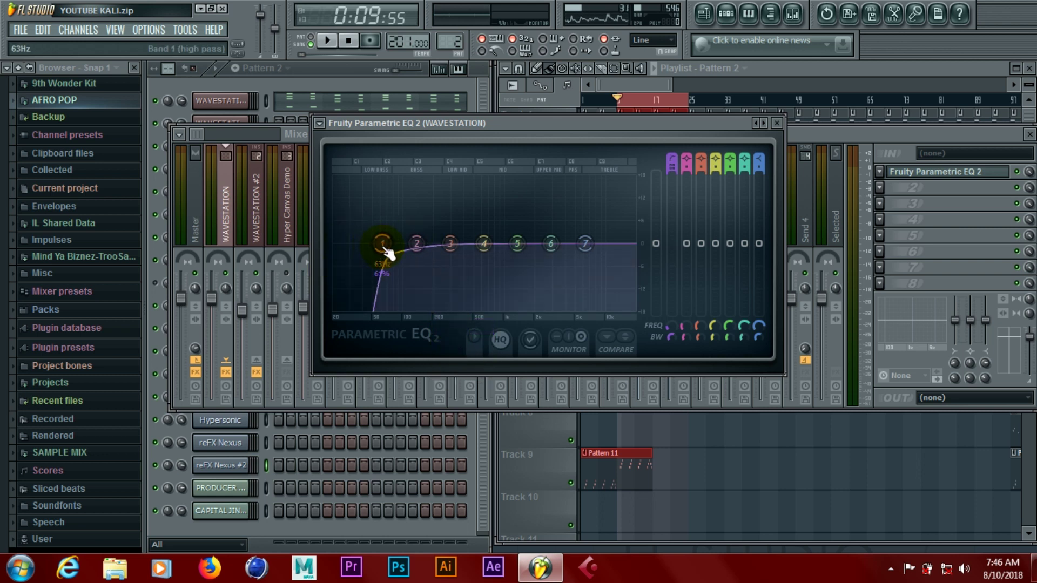
right_click(384, 249)
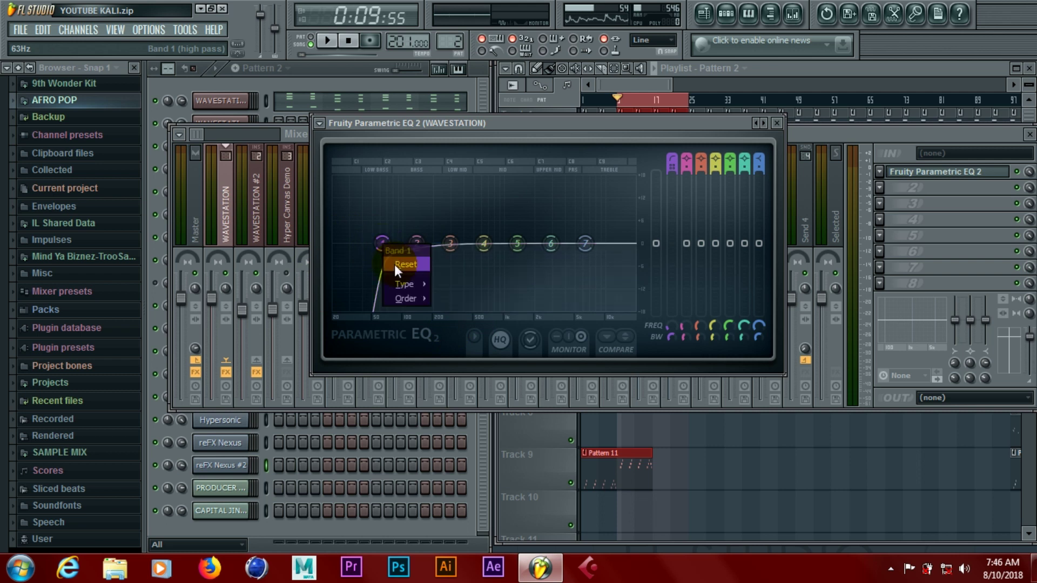
left_click(395, 264)
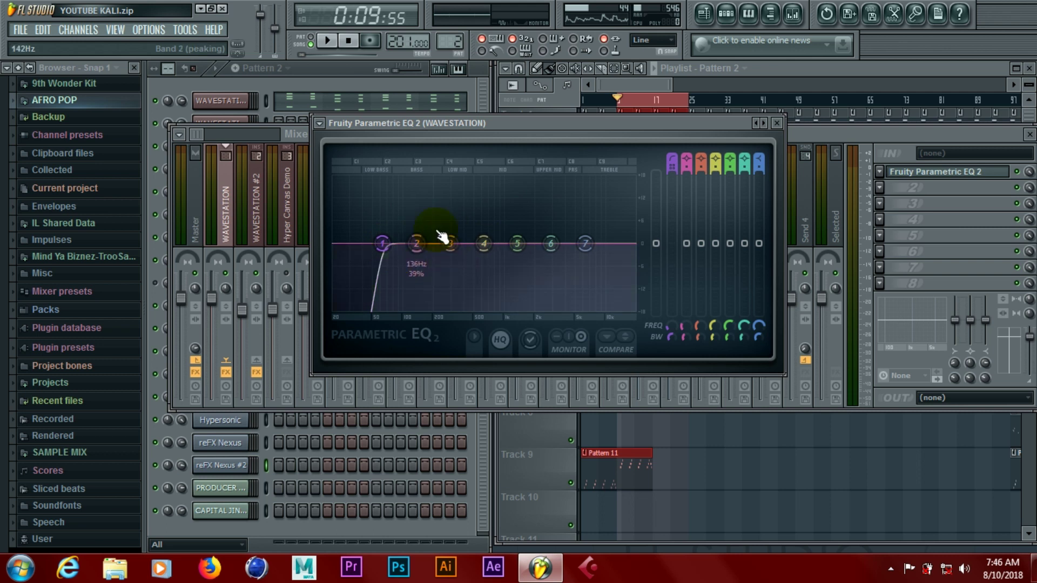
Step: Raise the band 1 high-pass cutoff to about 158 Hz while auditioning, and stop playback
key("space")
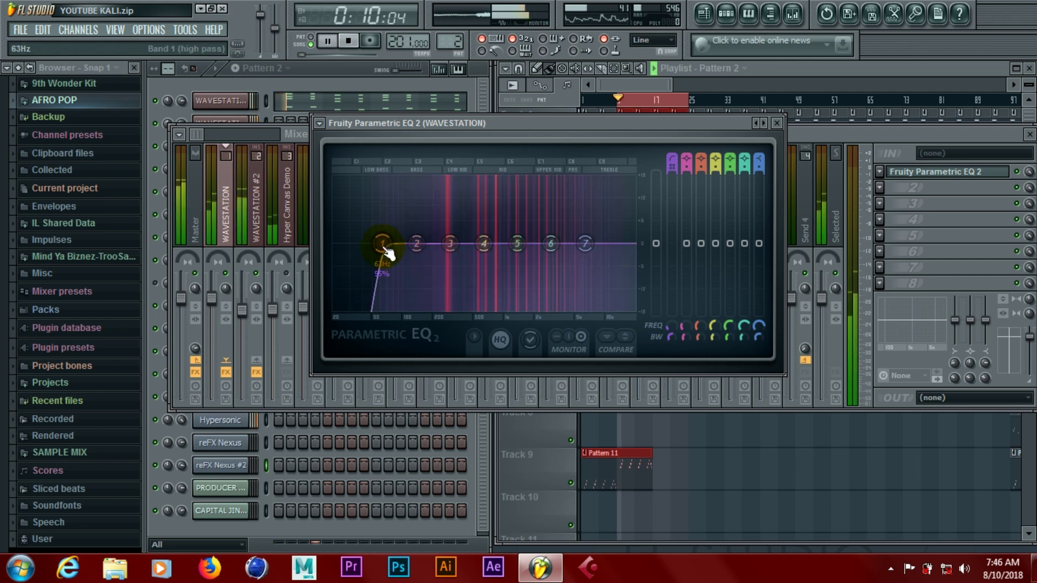
left_click_drag(394, 247, 423, 243)
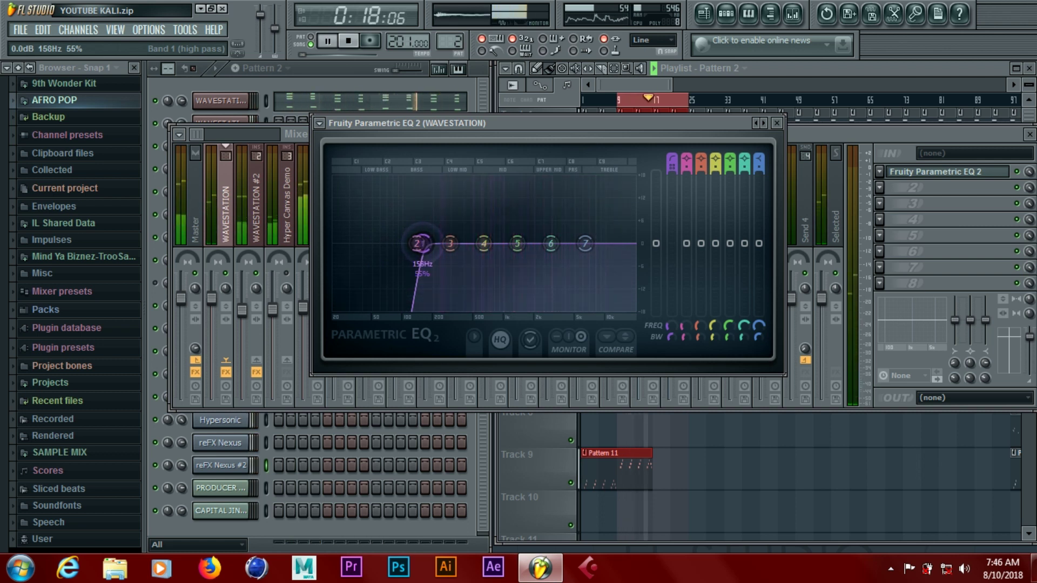
key("space")
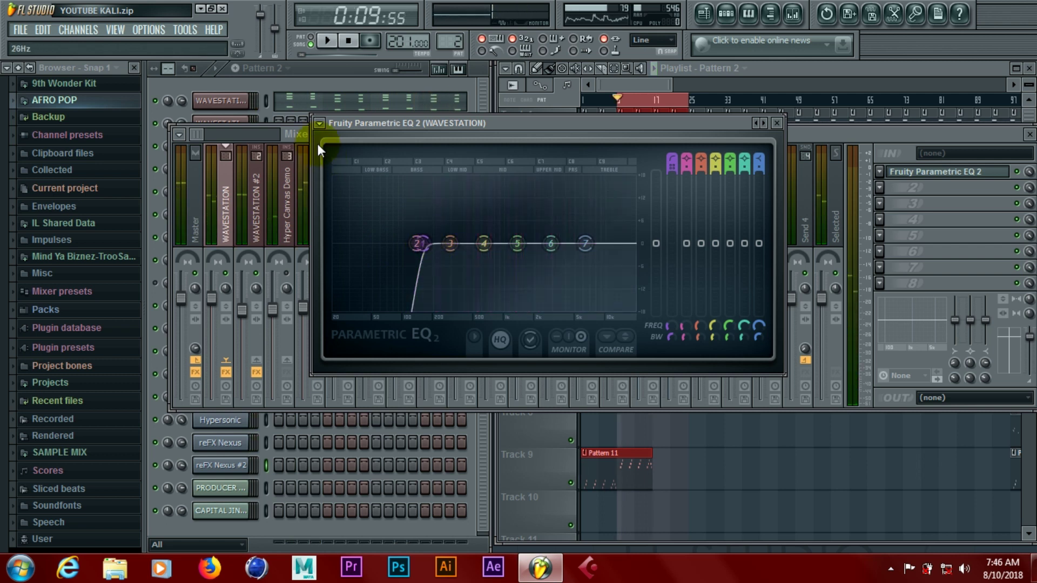
Step: Save the project twice as the zipped loop file YOUTUBE KALI in the NIMERY YOUTUBE folder
left_click(18, 31)
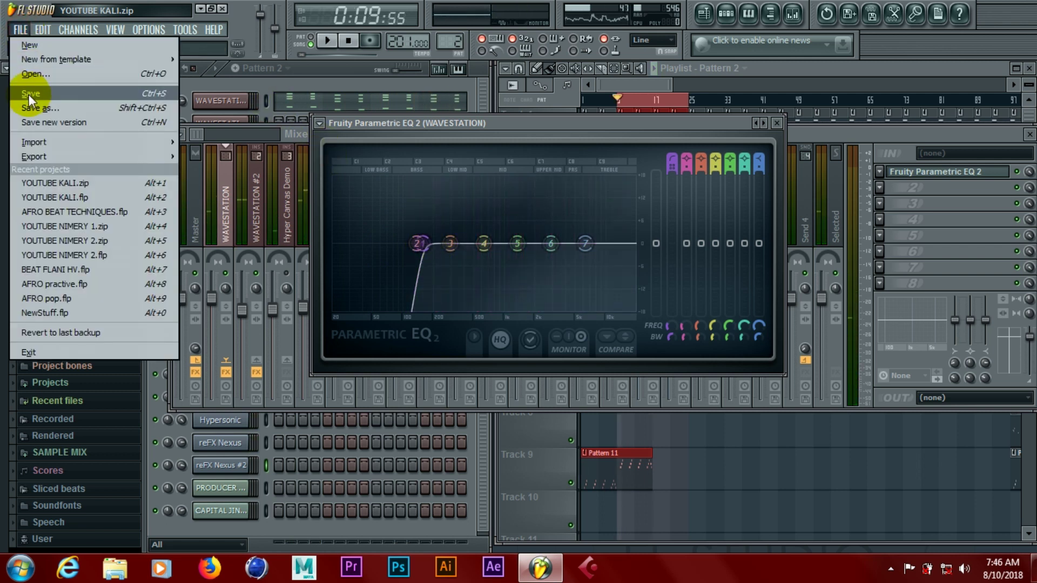
left_click(28, 94)
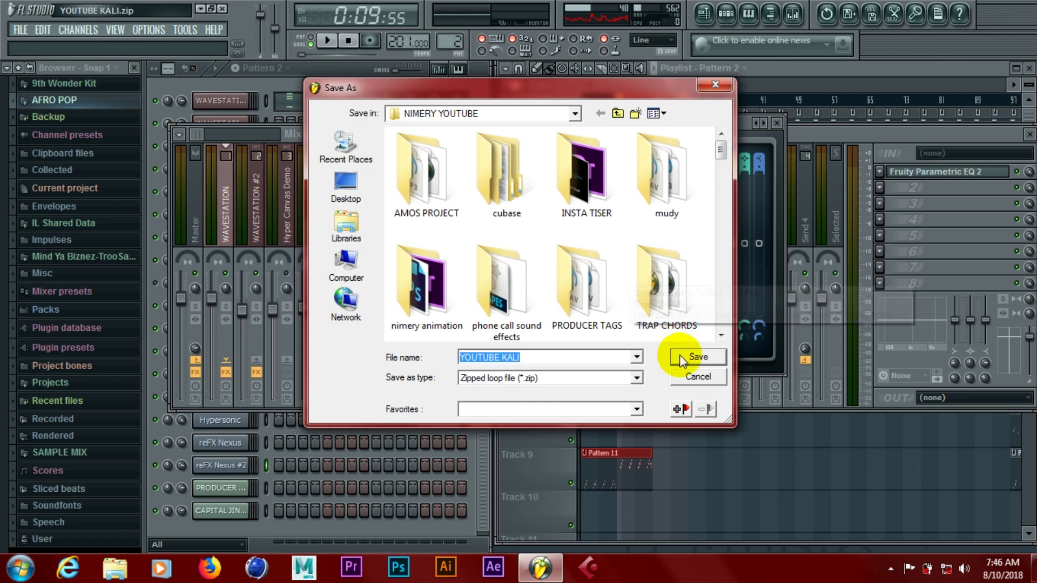
left_click(679, 357)
left_click(588, 284)
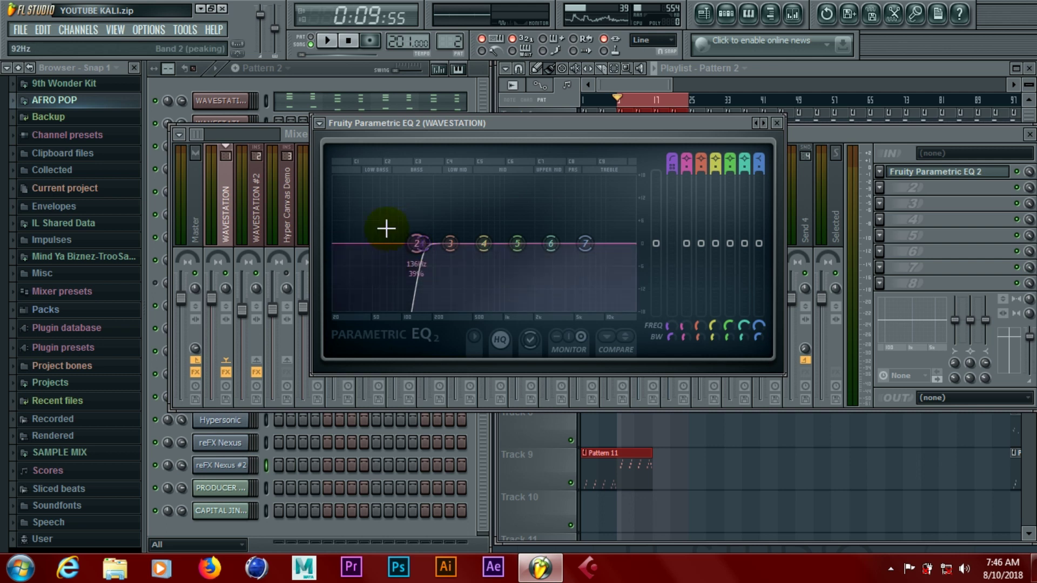
left_click(20, 30)
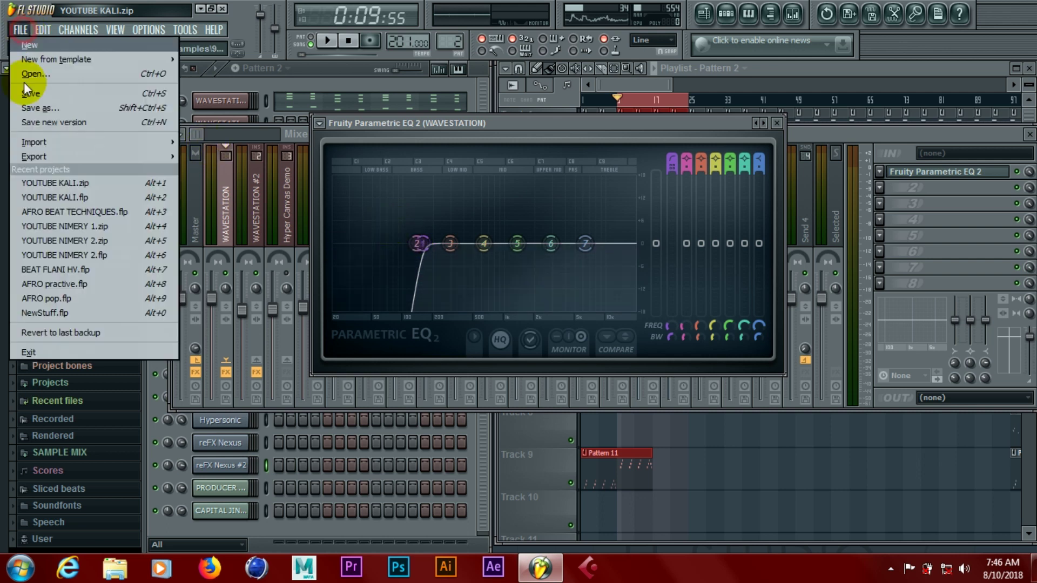
left_click(32, 92)
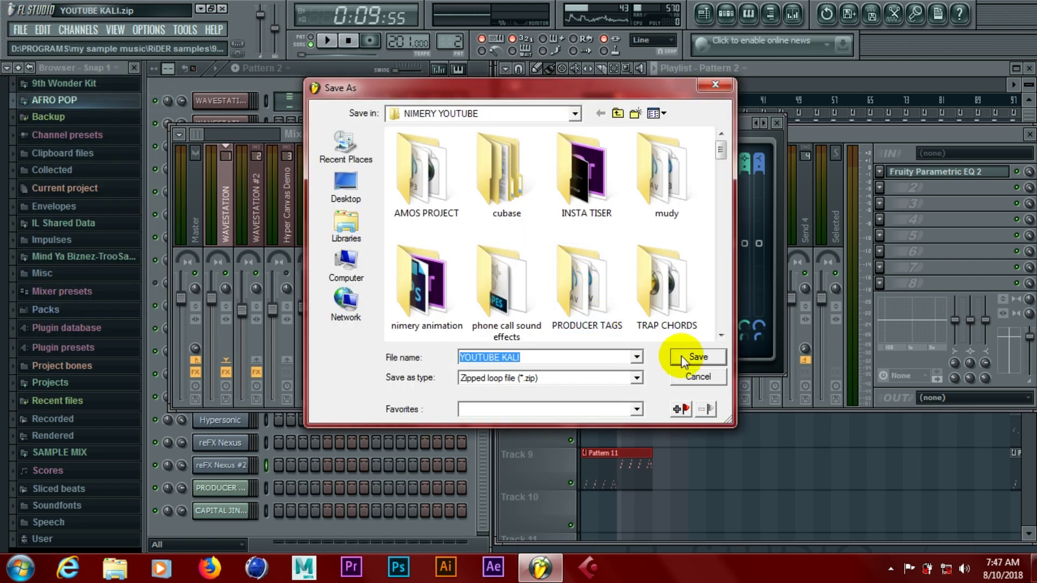
left_click(698, 357)
left_click(570, 286)
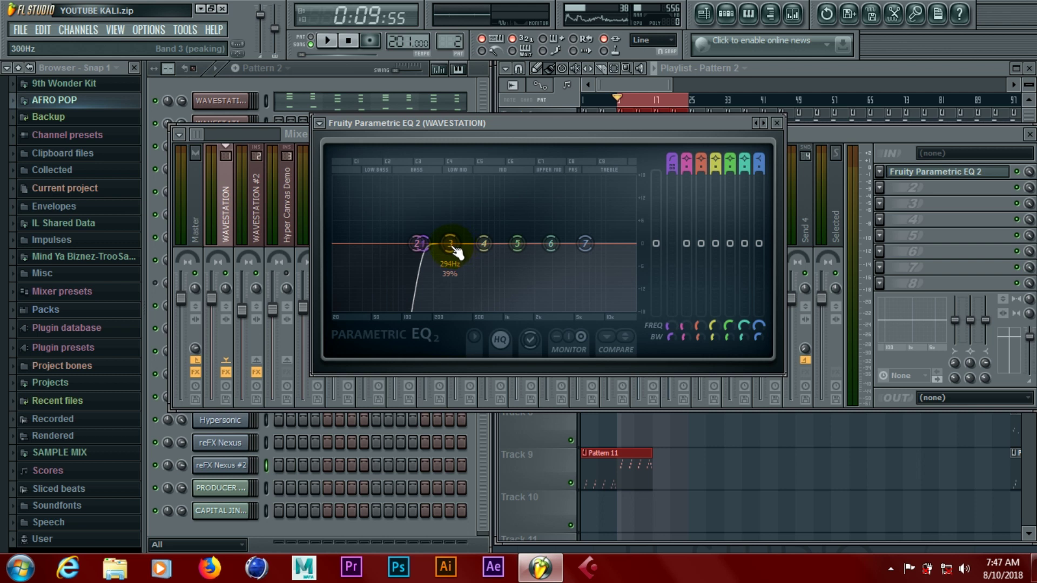
Step: Lower the EQ band 3 level to -1.5 dB at 294 Hz and audition the change
left_click(702, 244)
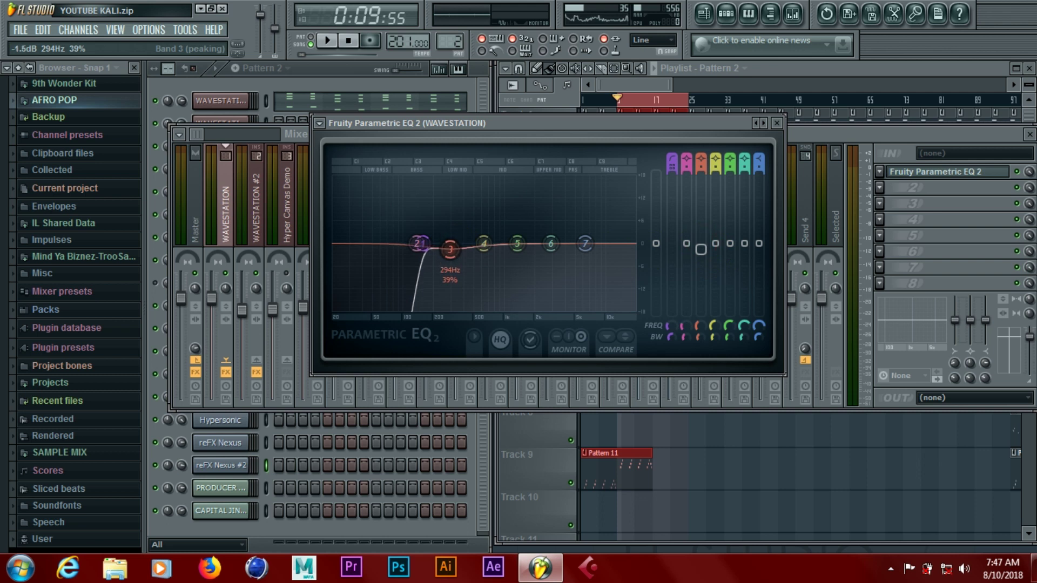
key("space")
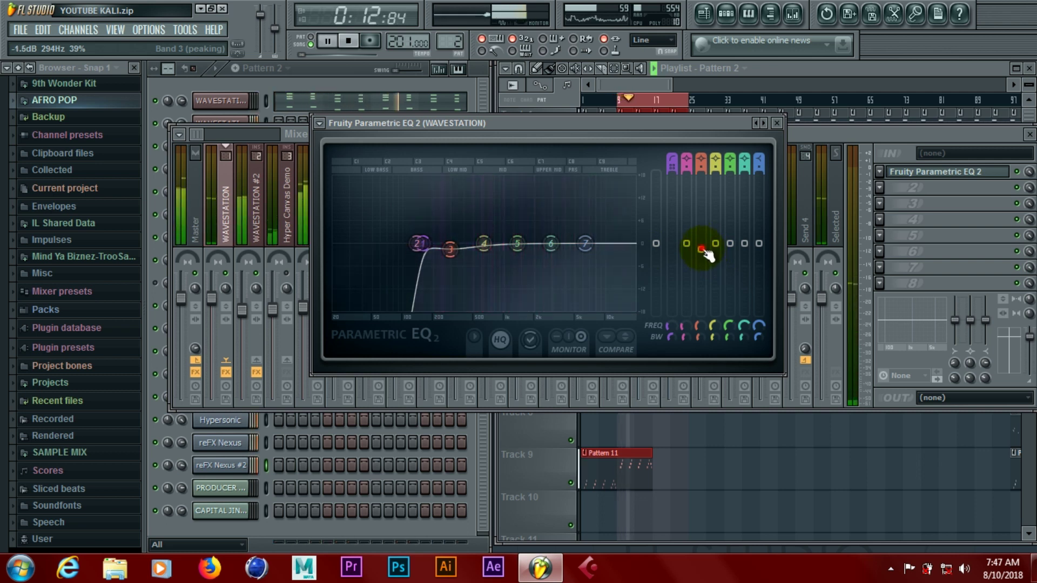
left_click(702, 249)
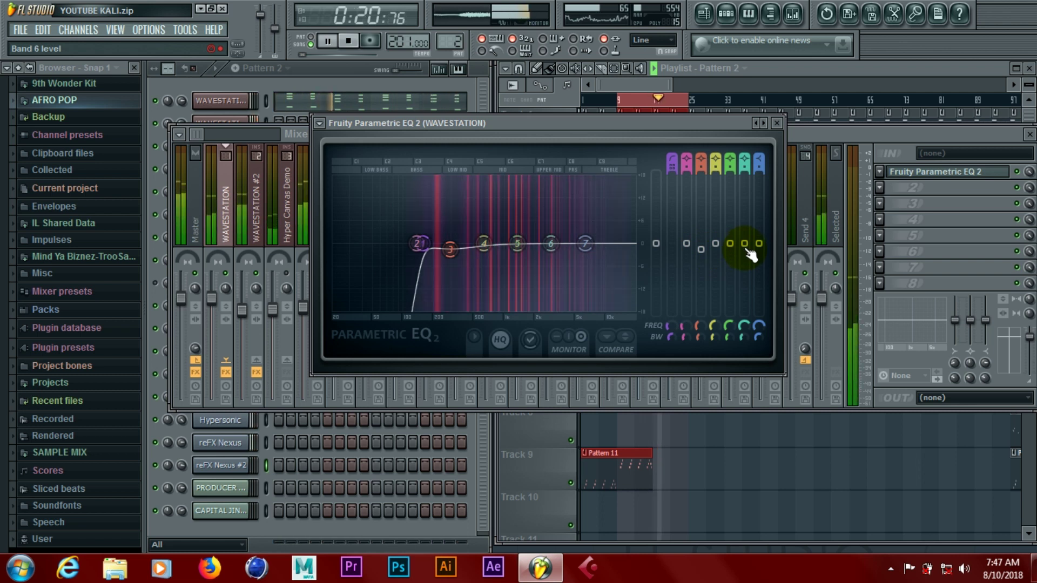
key("space")
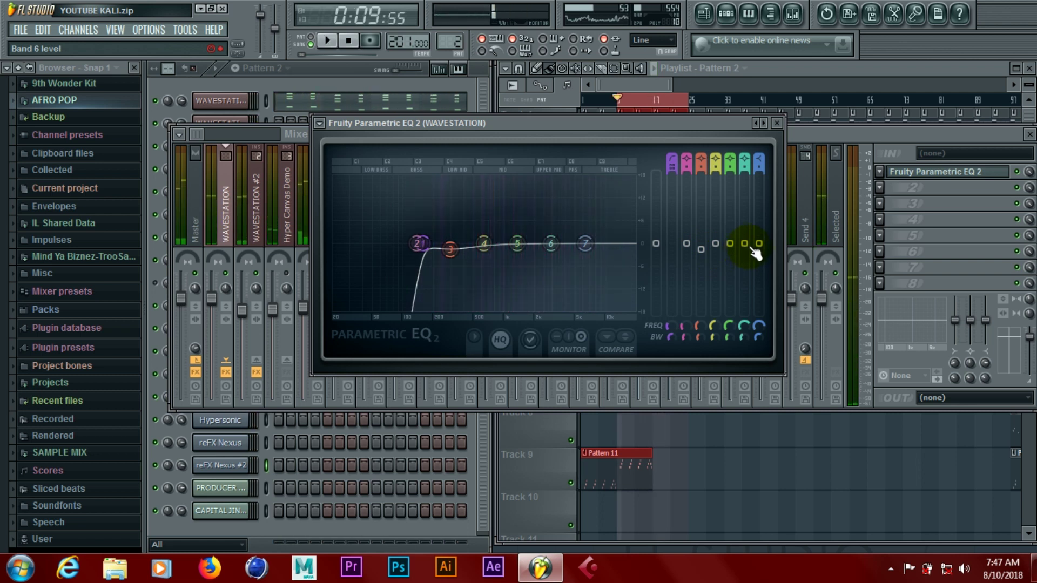
left_click(745, 245)
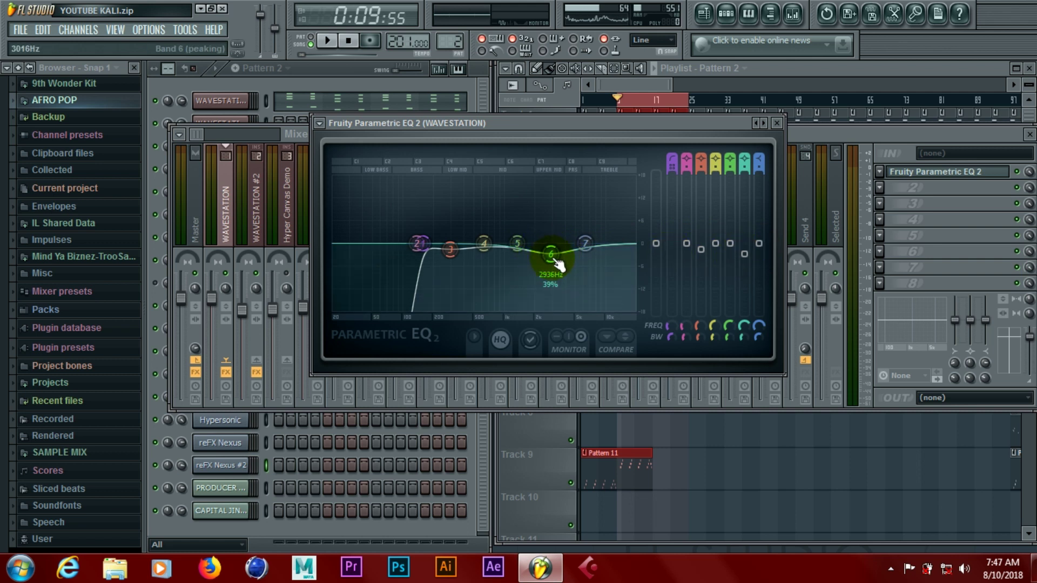
mouse_move(556, 262)
left_mouse_down()
mouse_move(570, 250)
mouse_move(556, 253)
left_mouse_up()
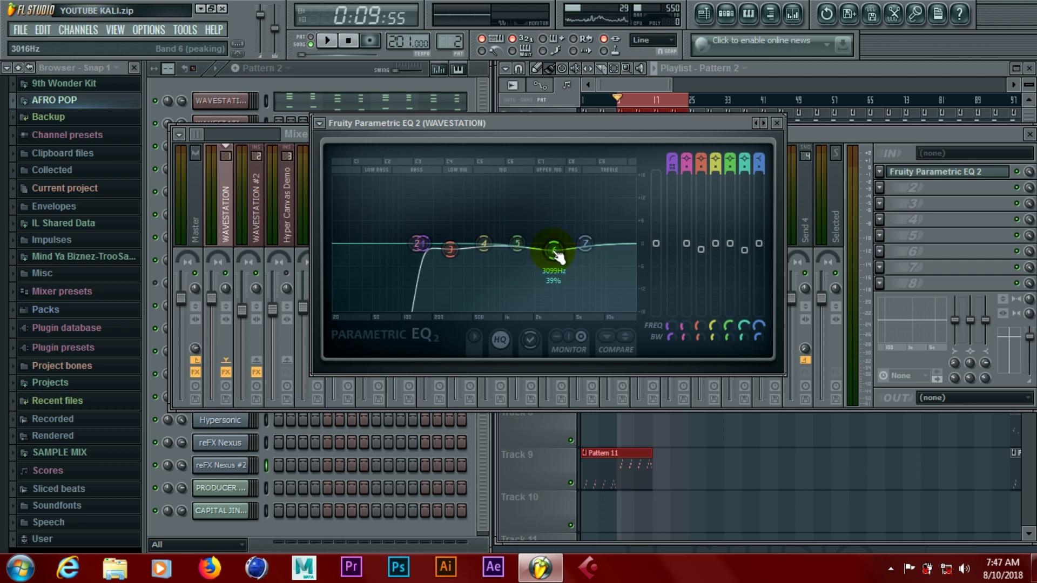
right_click(557, 252)
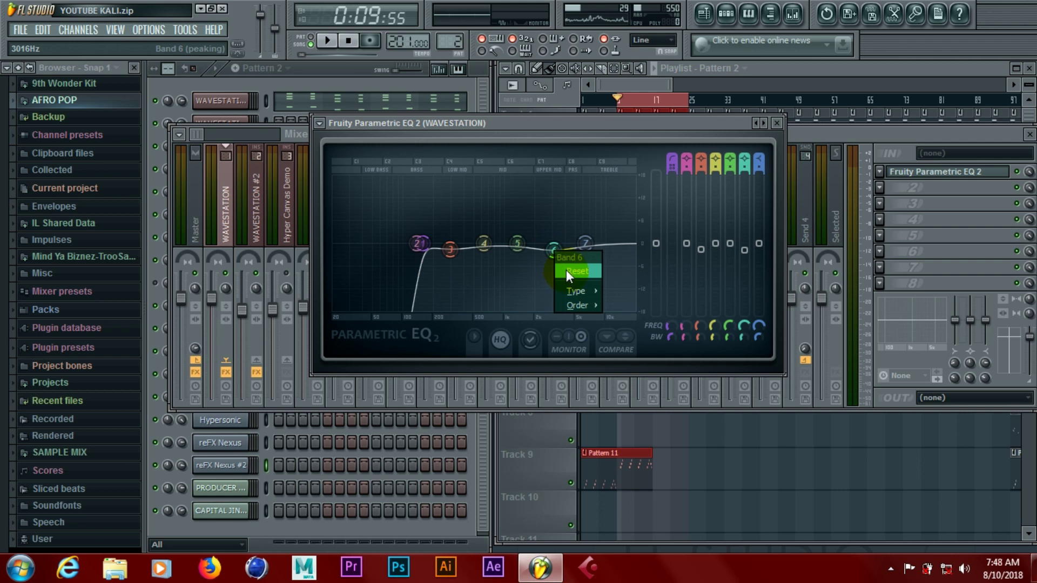
left_click(566, 270)
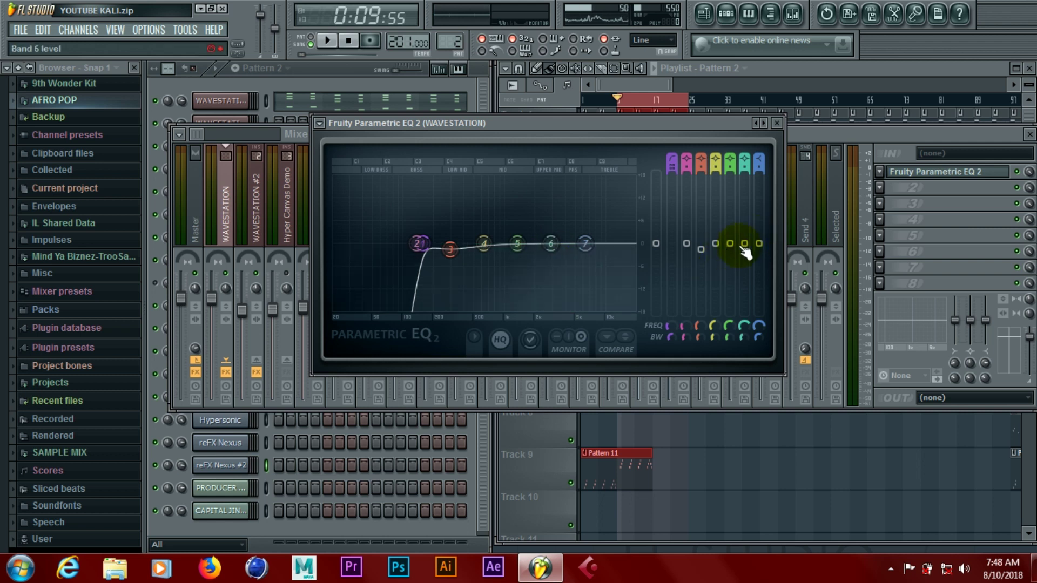
Step: Lower the EQ band 6 level to about -2.1 dB at 2936 Hz while auditioning, close the equalizer and stop playback
mouse_move(752, 243)
left_mouse_down()
mouse_move(751, 261)
mouse_move(745, 243)
mouse_move(745, 252)
left_mouse_up()
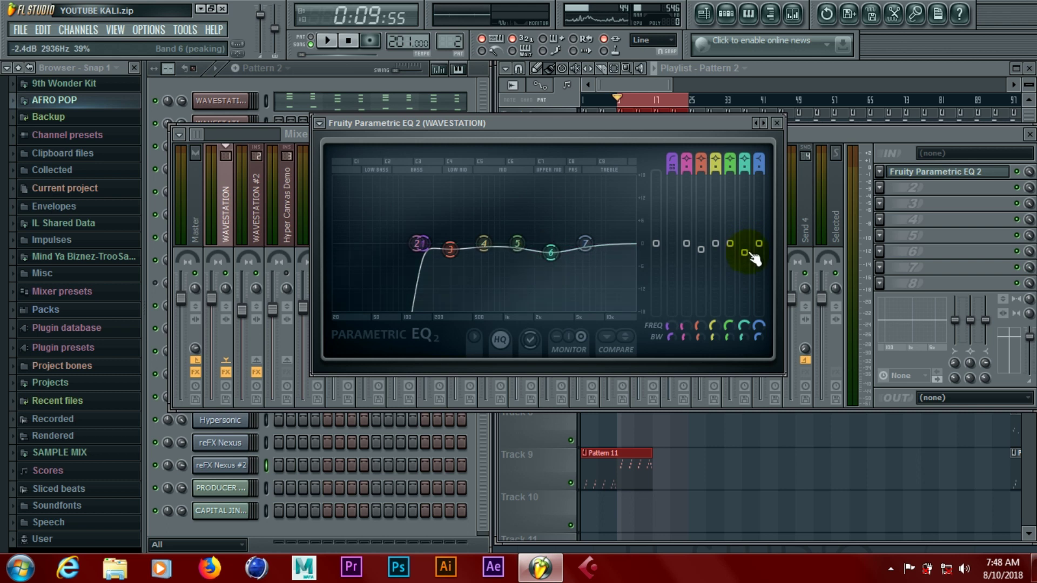
key("space")
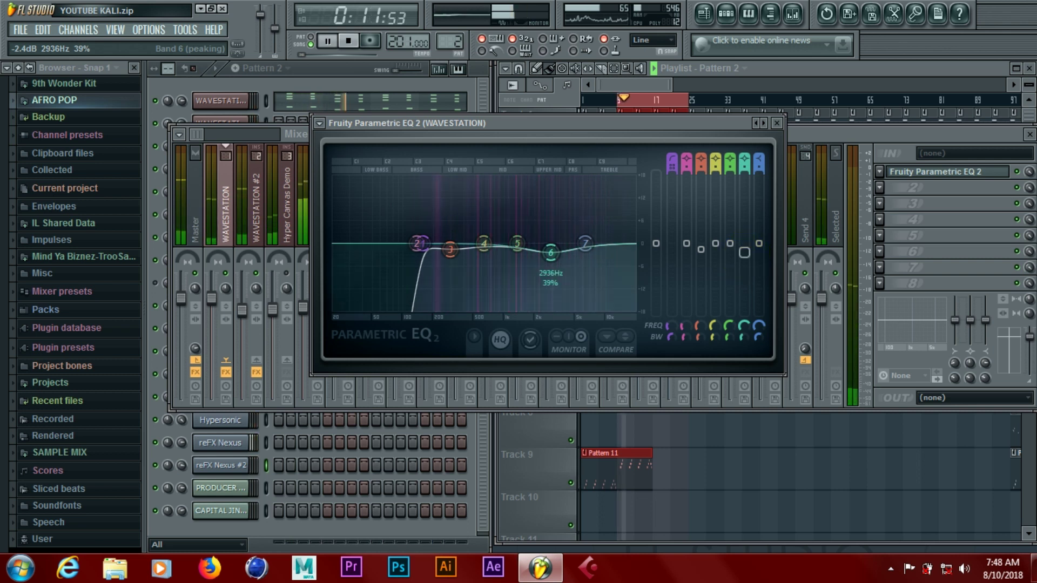
left_click_drag(744, 252, 745, 250)
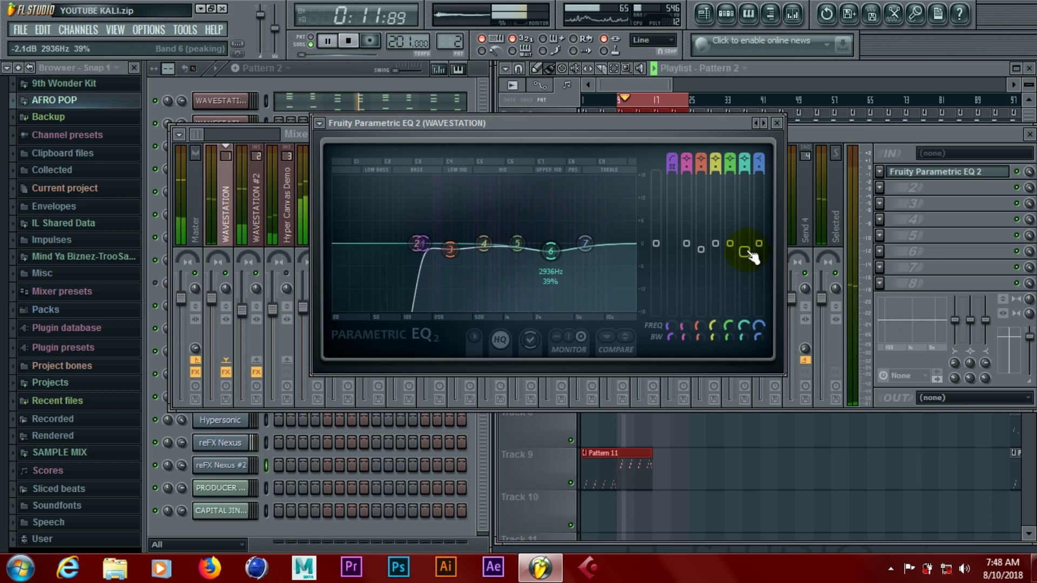
left_click(777, 124)
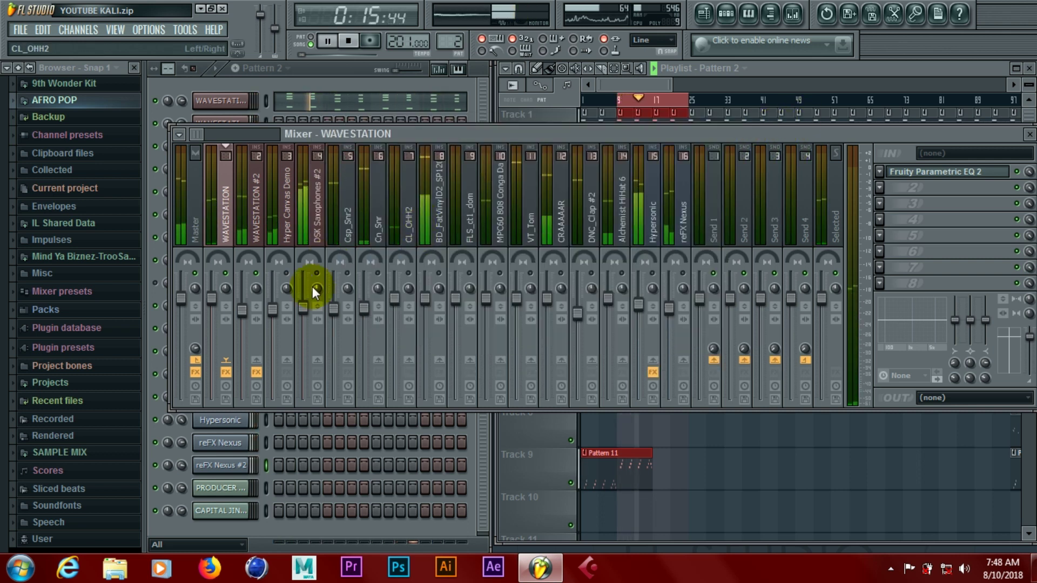
key("space")
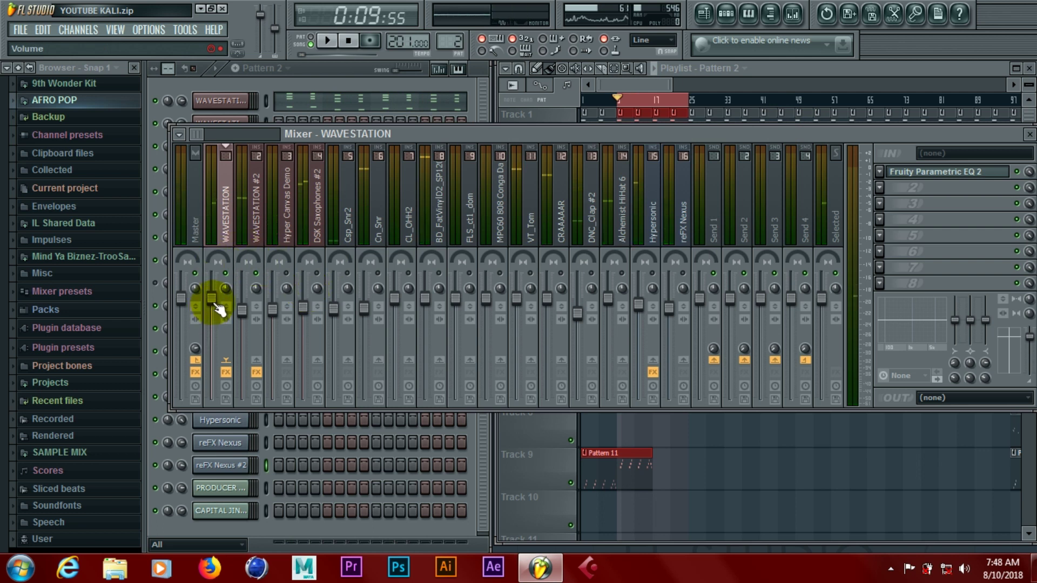
Step: Lower the WAVESTATION mixer fader slightly and the WAVESTATION #2 fader to -4.3 dB while auditioning, and stop playback
left_click_drag(216, 303, 216, 309)
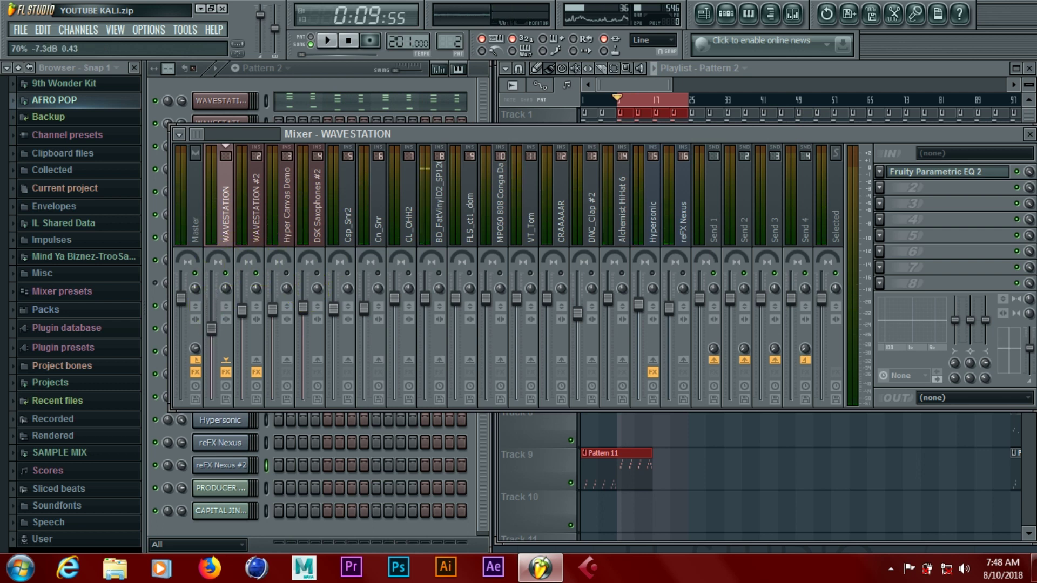
key("space")
left_click_drag(212, 328, 212, 311)
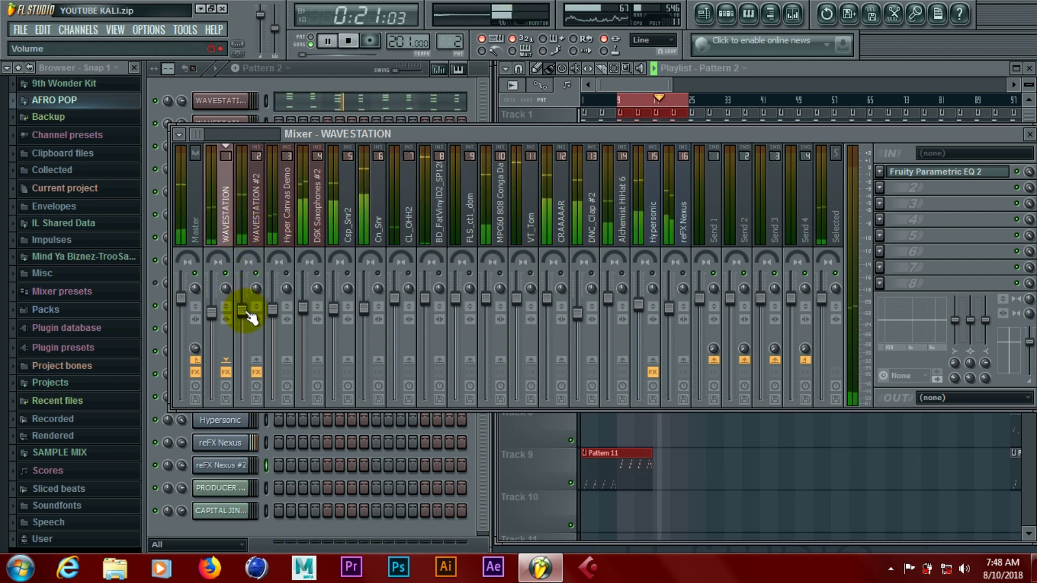
left_click_drag(251, 317, 259, 323)
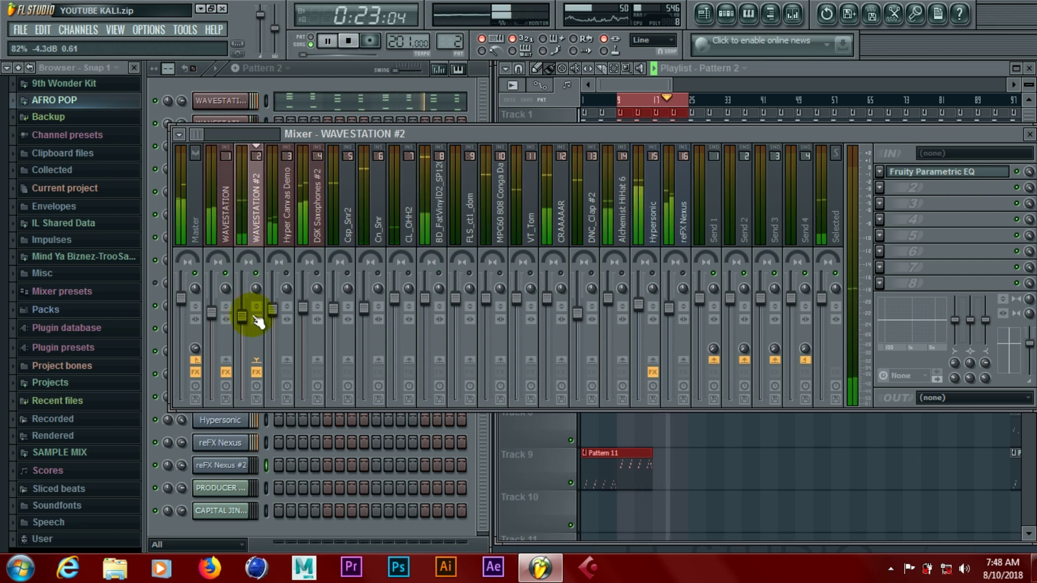
key("space")
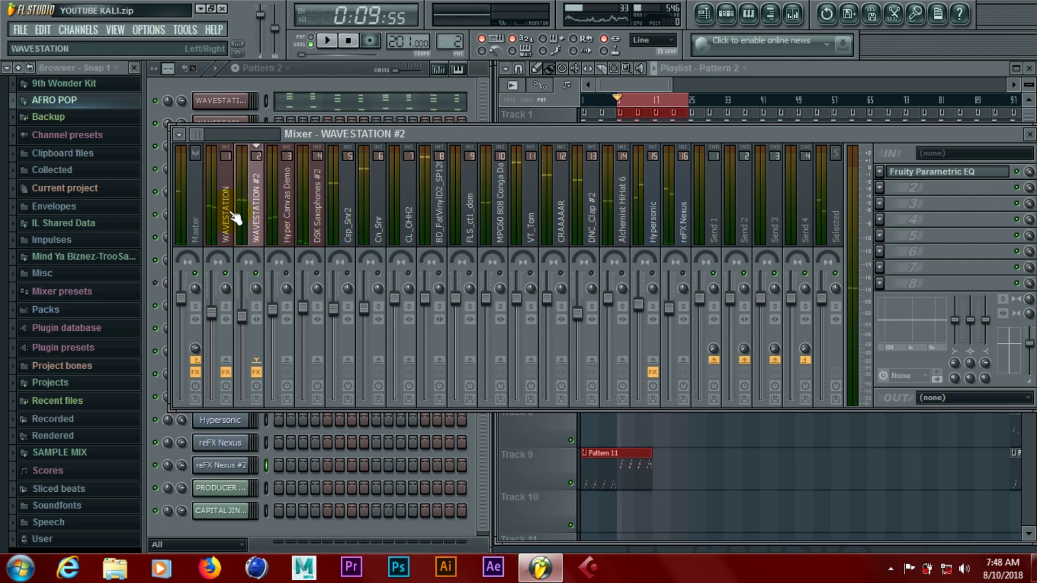
left_click(227, 210)
left_click(258, 208)
left_click(233, 201)
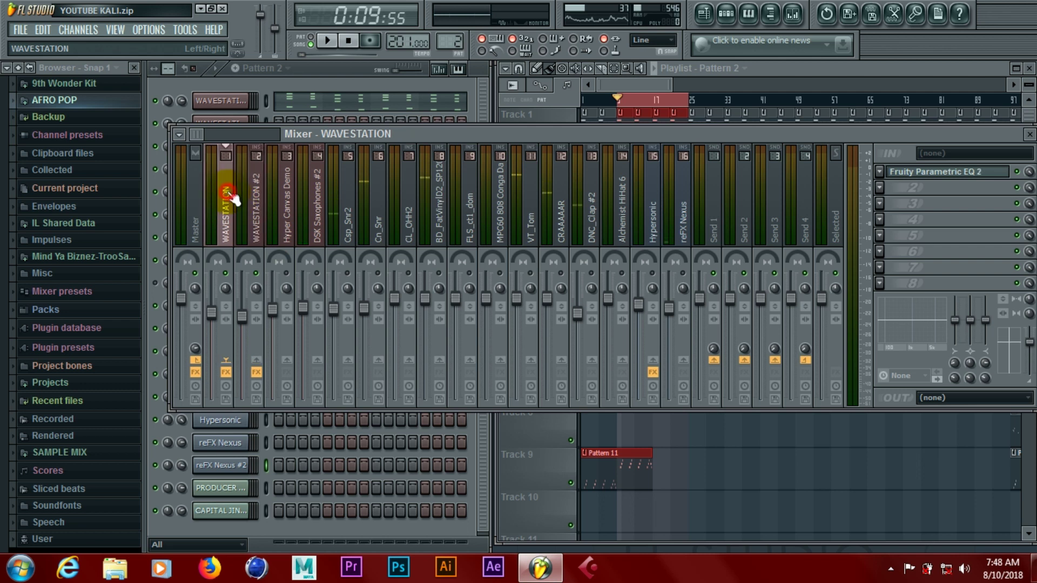
left_click(257, 201)
left_click(226, 197)
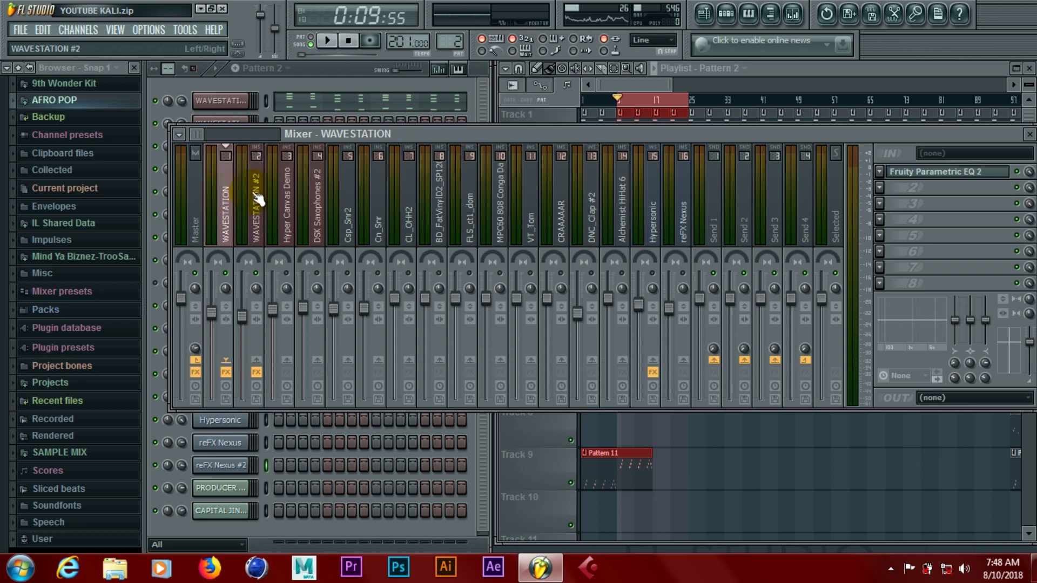
left_click(258, 199)
left_click(233, 197)
left_click(263, 198)
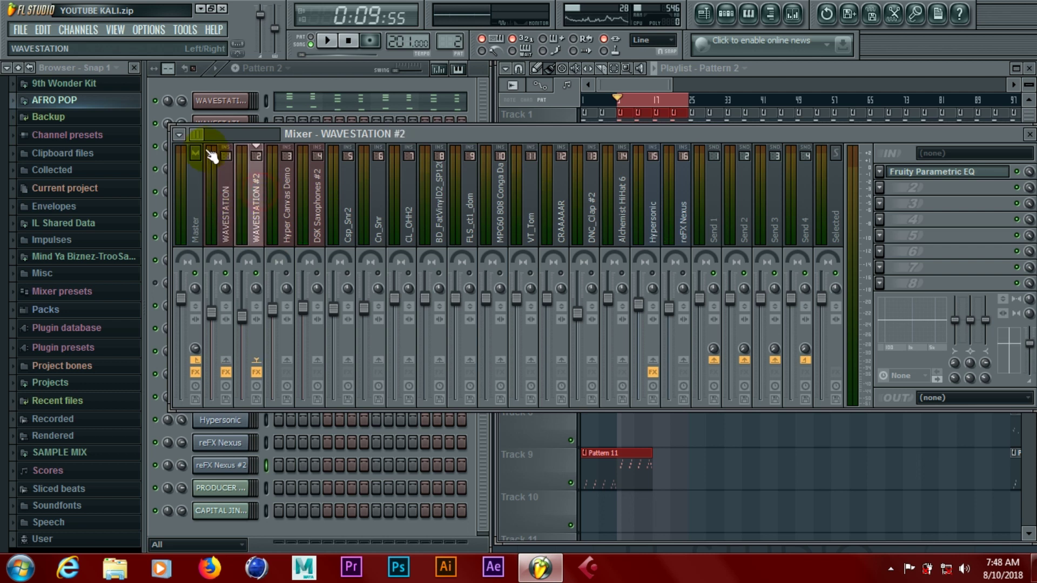
Step: Save the project as the zipped loop file YOUTUBE KALI in the NIMERY YOUTUBE folder, replacing the existing file
left_click(22, 30)
left_click(33, 93)
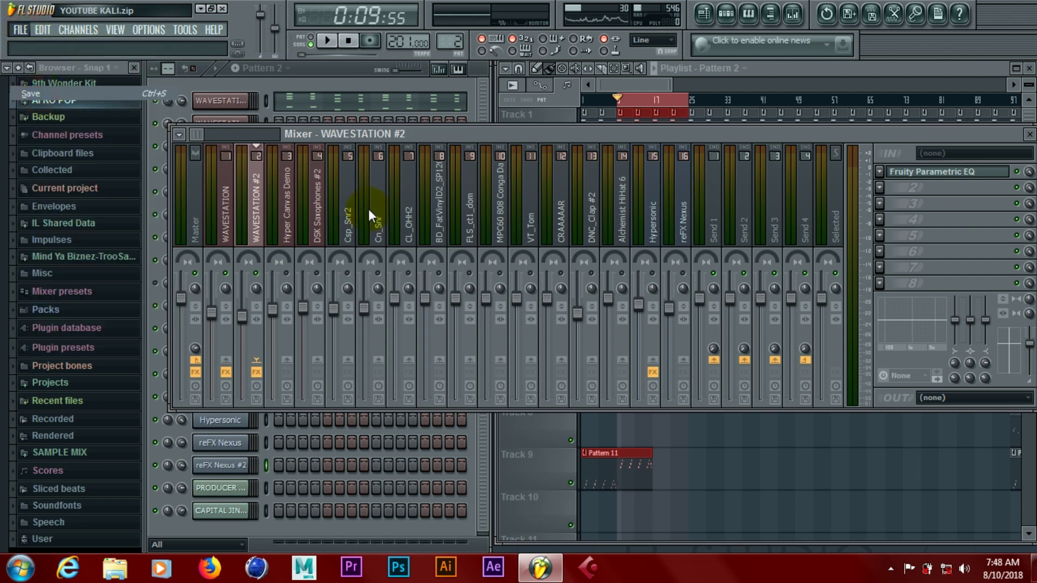
left_click(675, 355)
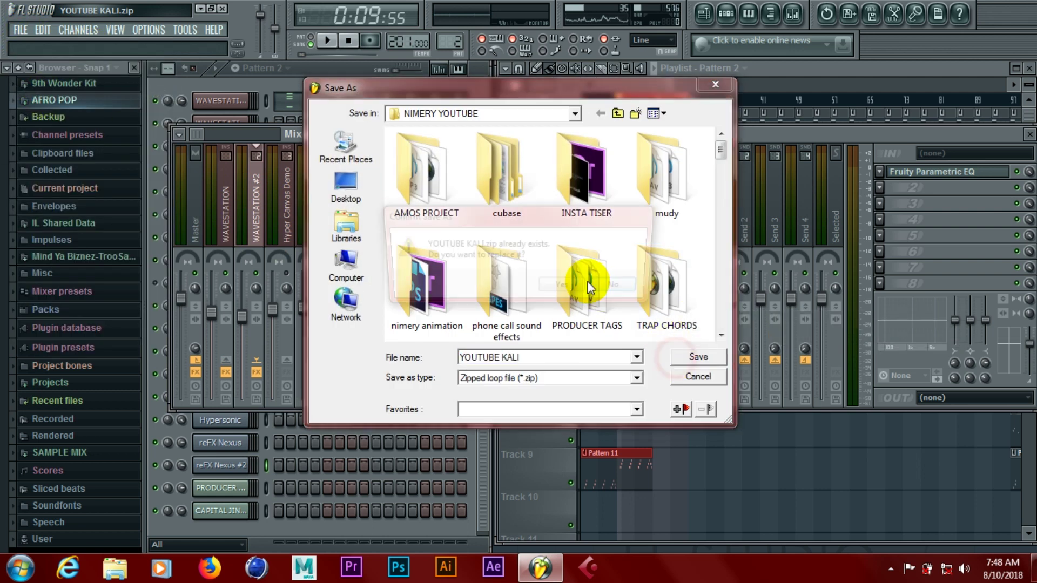
left_click(561, 286)
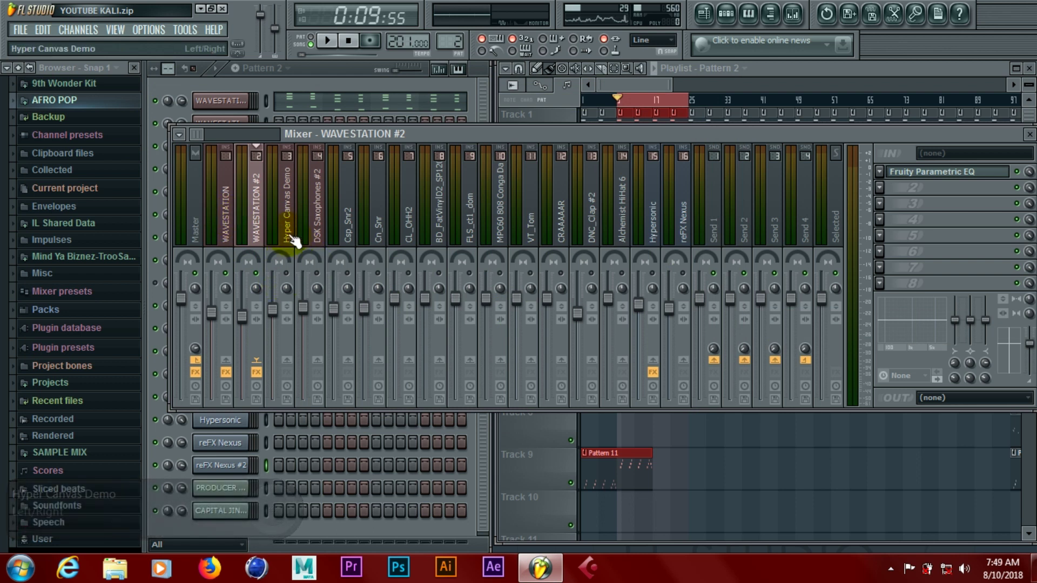
Step: Audition the song with the Hyper Canvas Demo mixer track selected, saving the project over YOUTUBE KALI.zip during playback
left_click(288, 275)
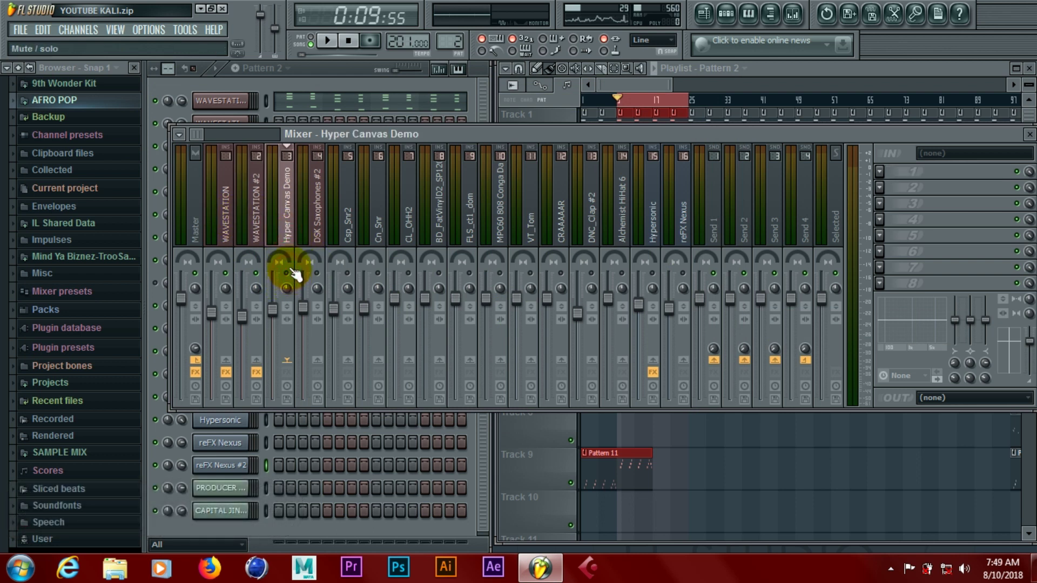
key("space")
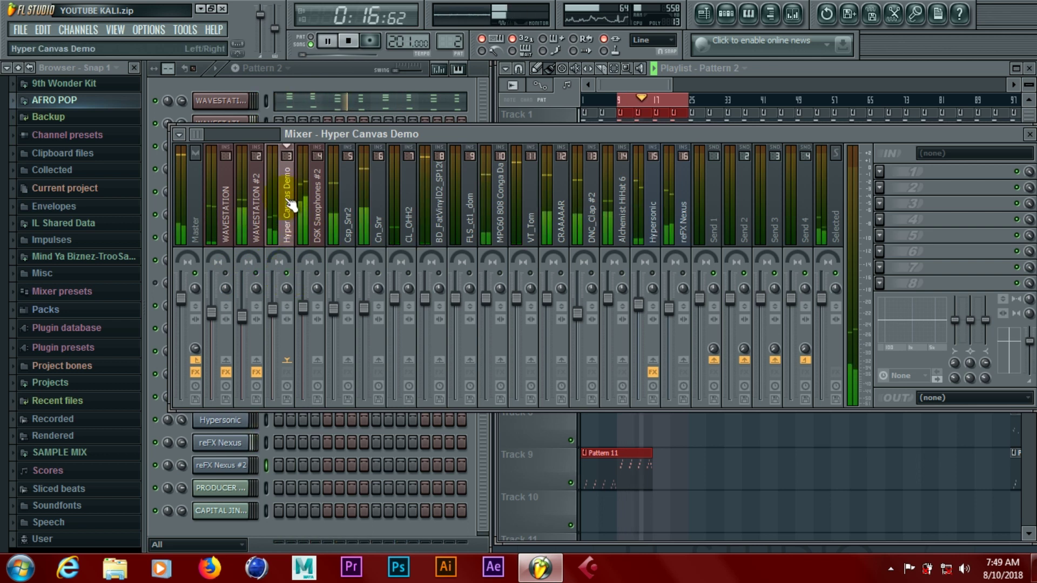
left_click(20, 29)
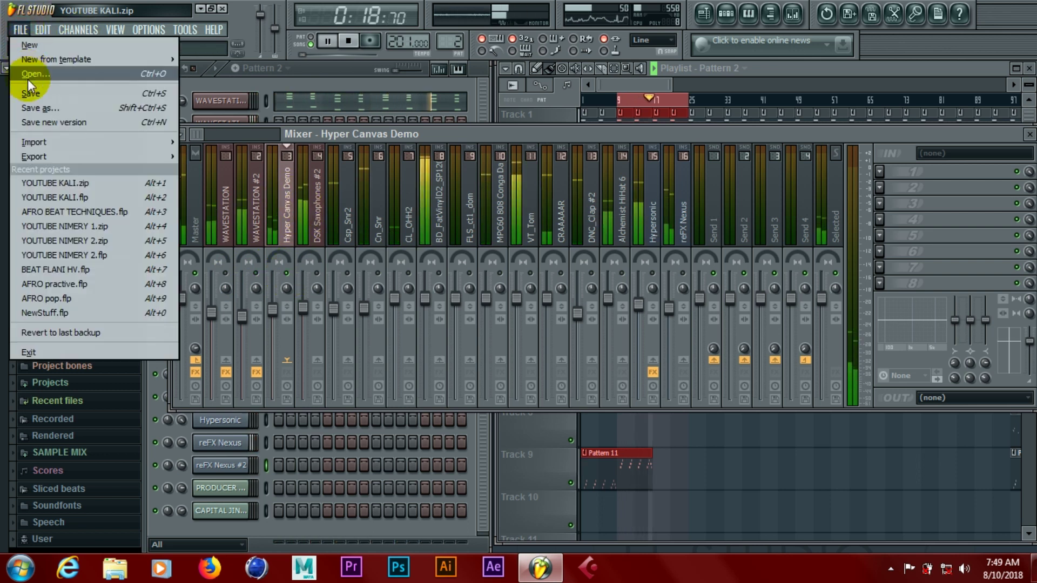
left_click(30, 95)
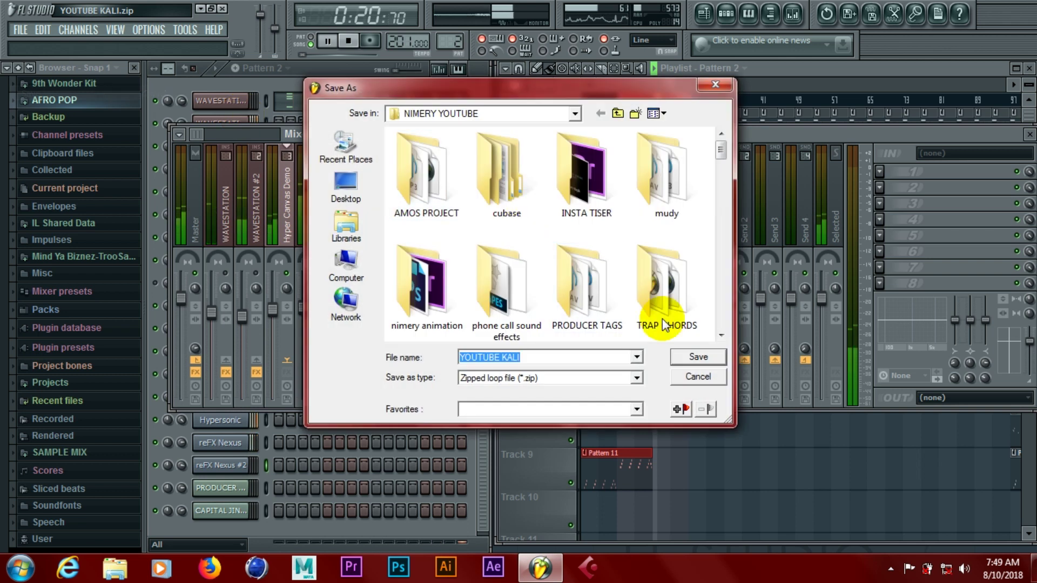
left_click(688, 359)
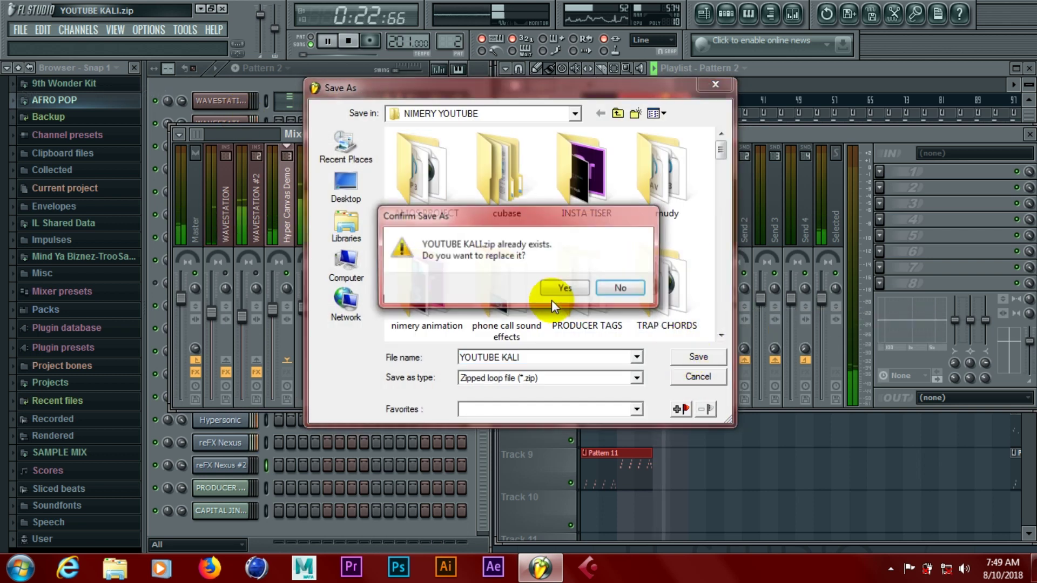
left_click(563, 289)
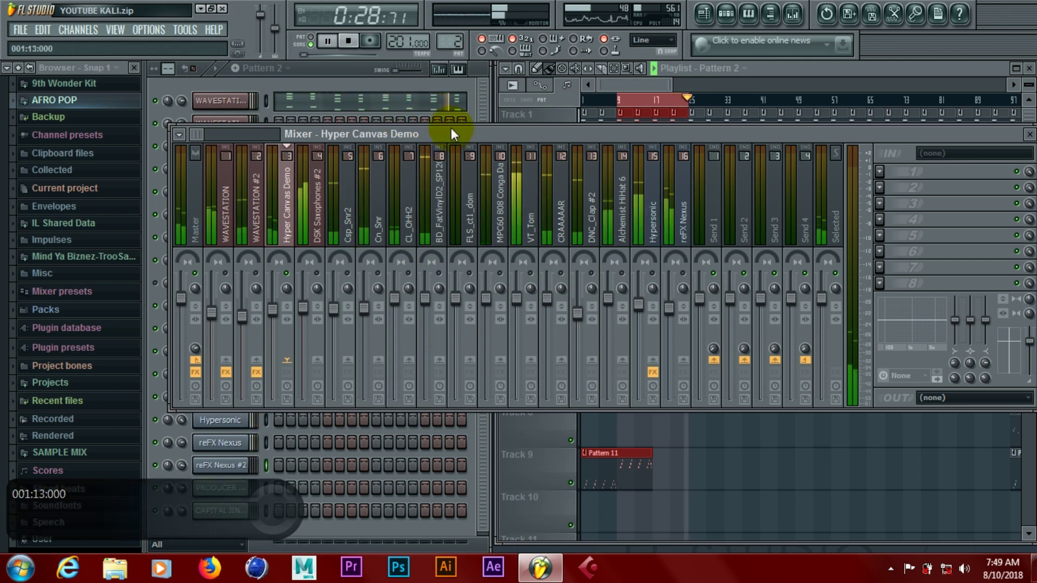
key("space")
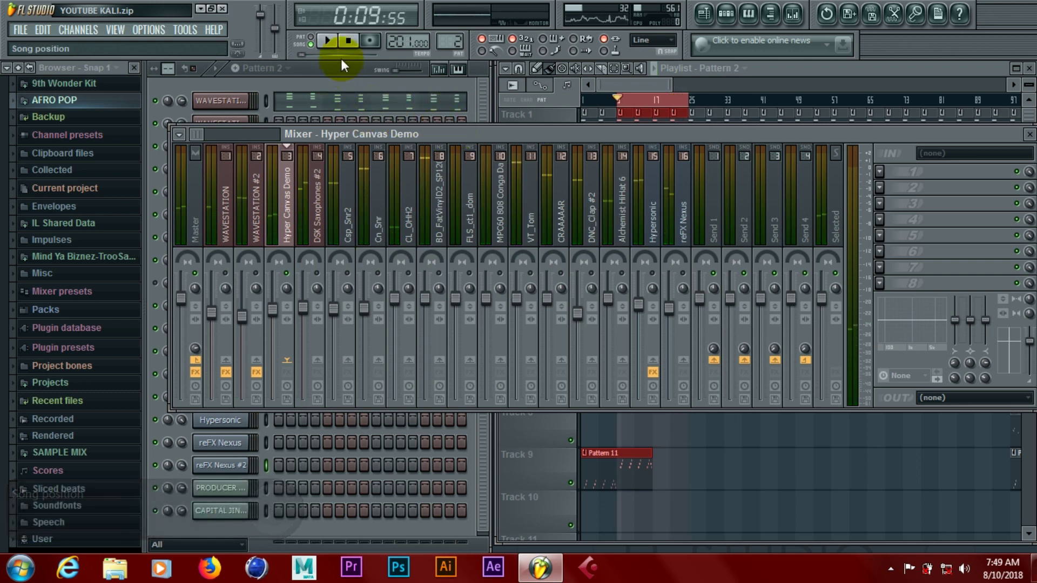
Step: Switch to Pattern 7, open the Hyper Canvas Demo notes in the piano roll and audition them
left_click(335, 66)
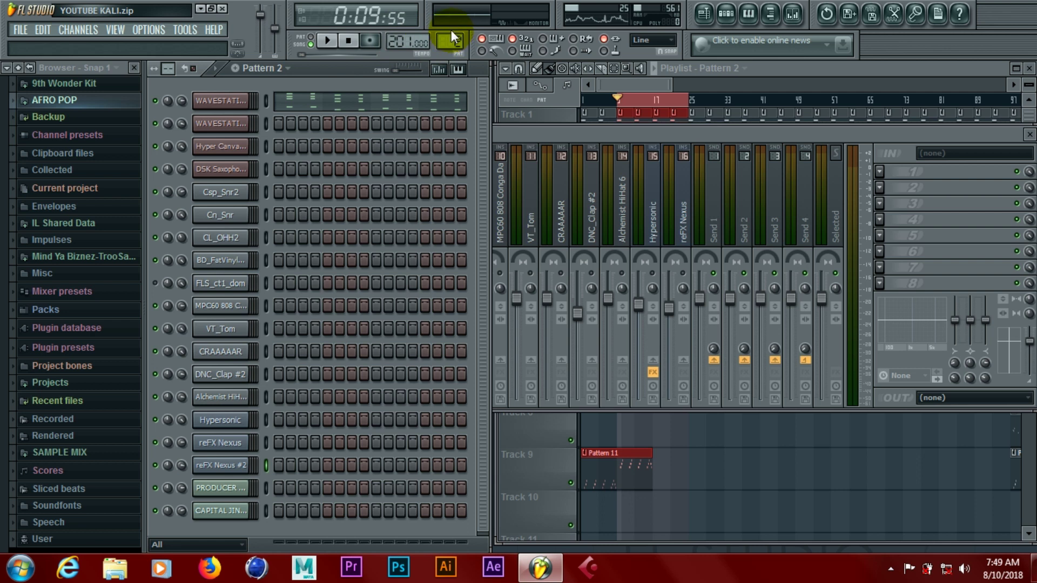
scroll(451, 28, "up", 1)
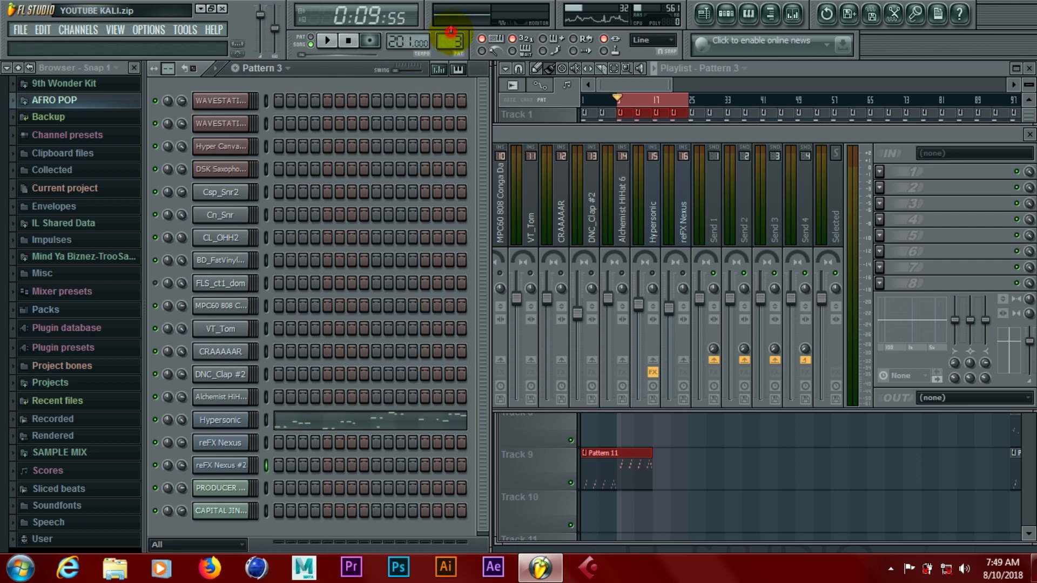
scroll(451, 30, "up", 1)
scroll(451, 28, "up", 3)
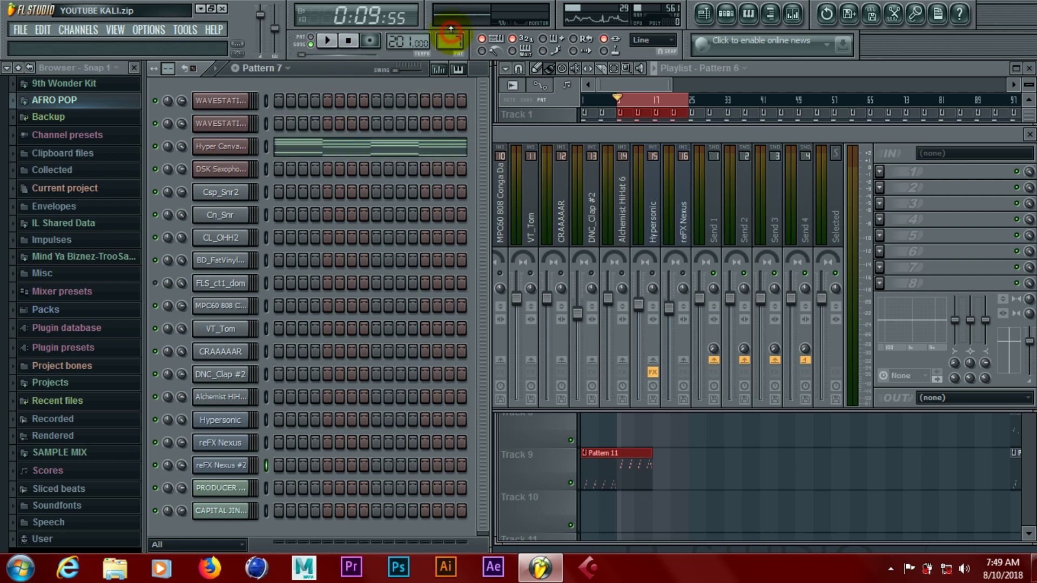
left_click(356, 154)
key("space")
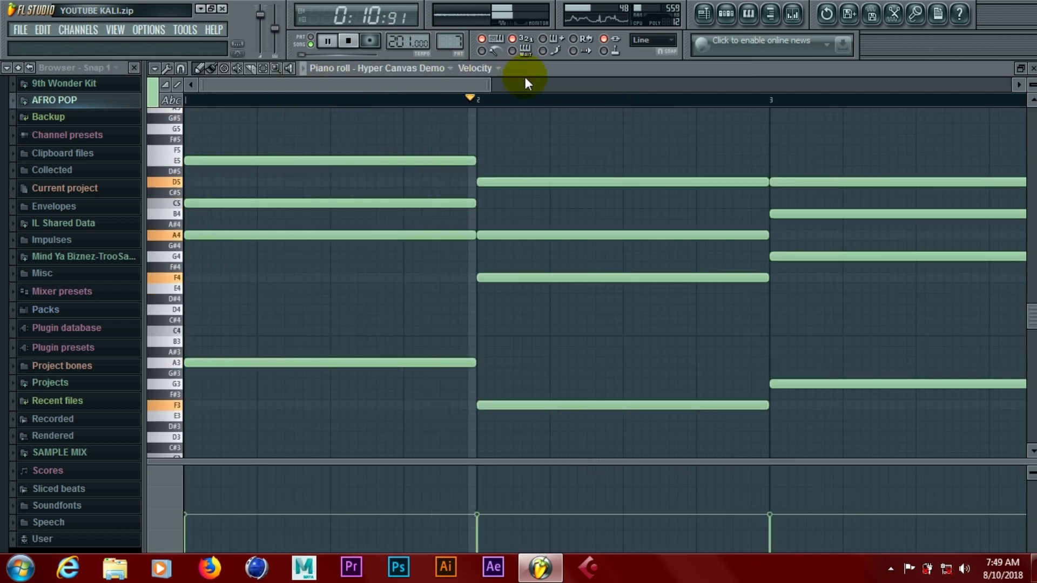
left_click_drag(501, 84, 278, 80)
key("space")
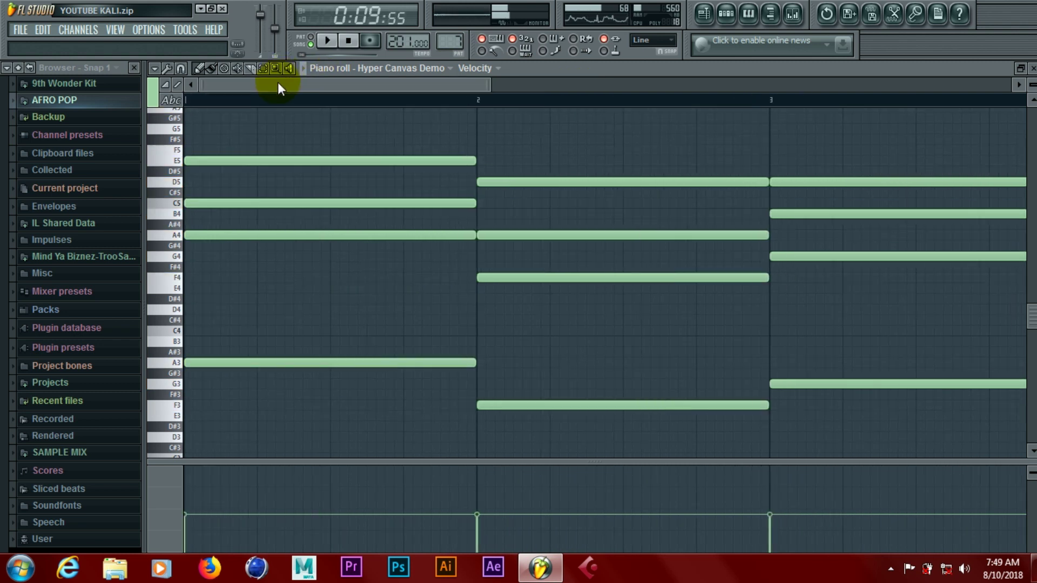
Step: Select all Hyper Canvas Demo notes and slightly lower their velocity by reducing the multiplier in level scaling
key("ctrl+a")
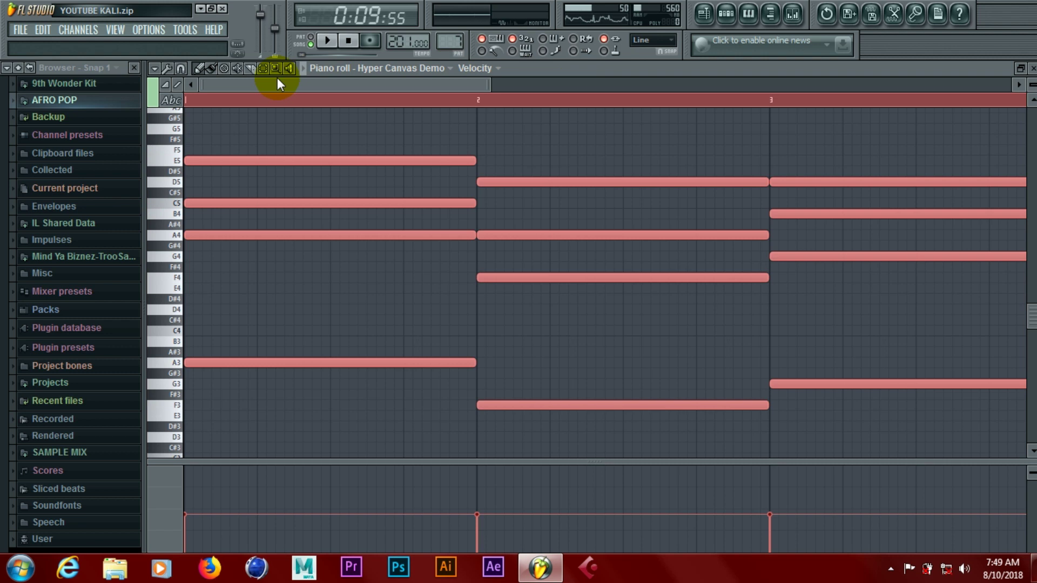
key("alt+x")
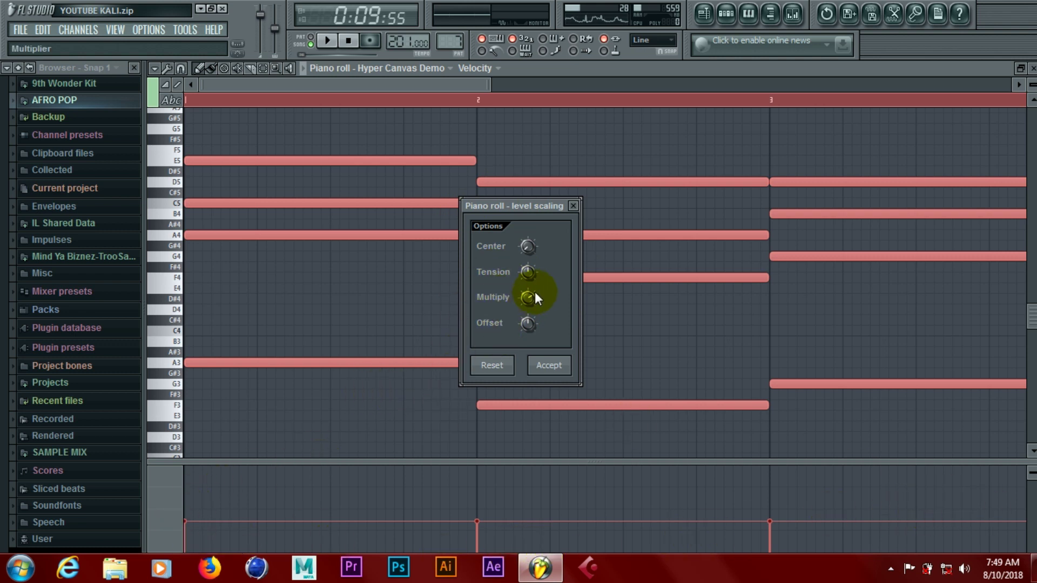
left_click(526, 266)
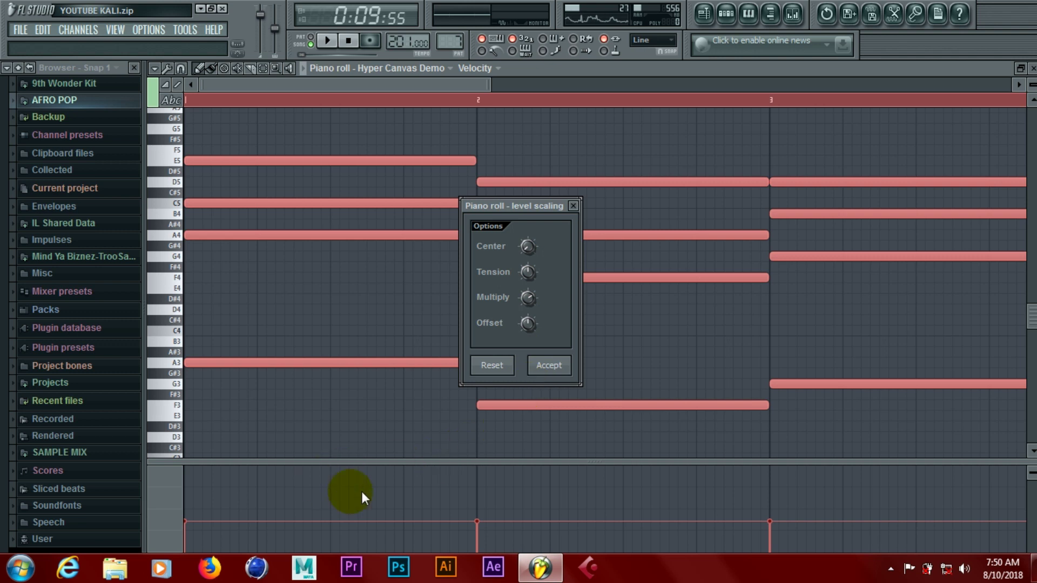
left_click(528, 271)
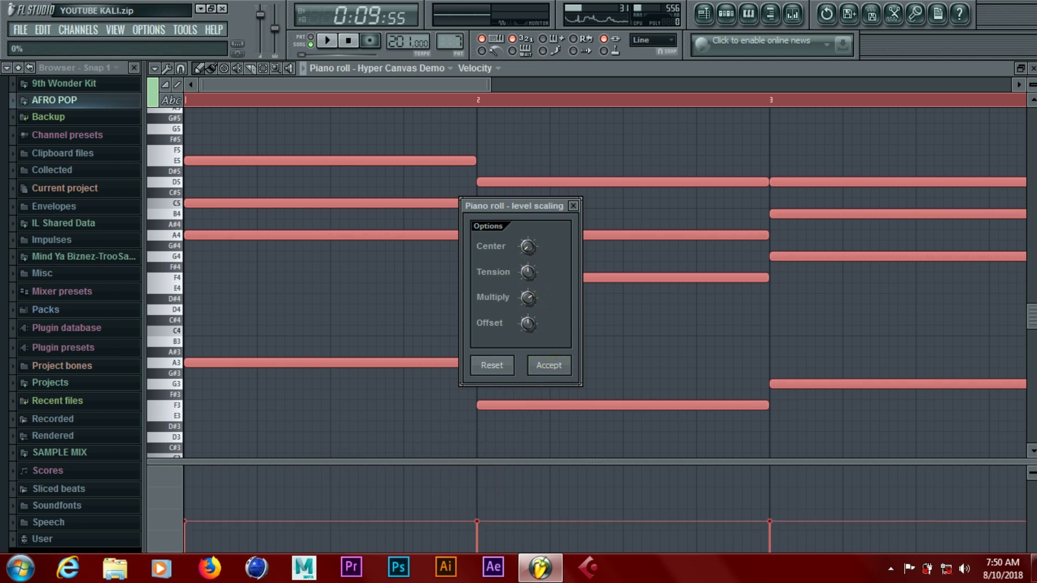
left_click(540, 364)
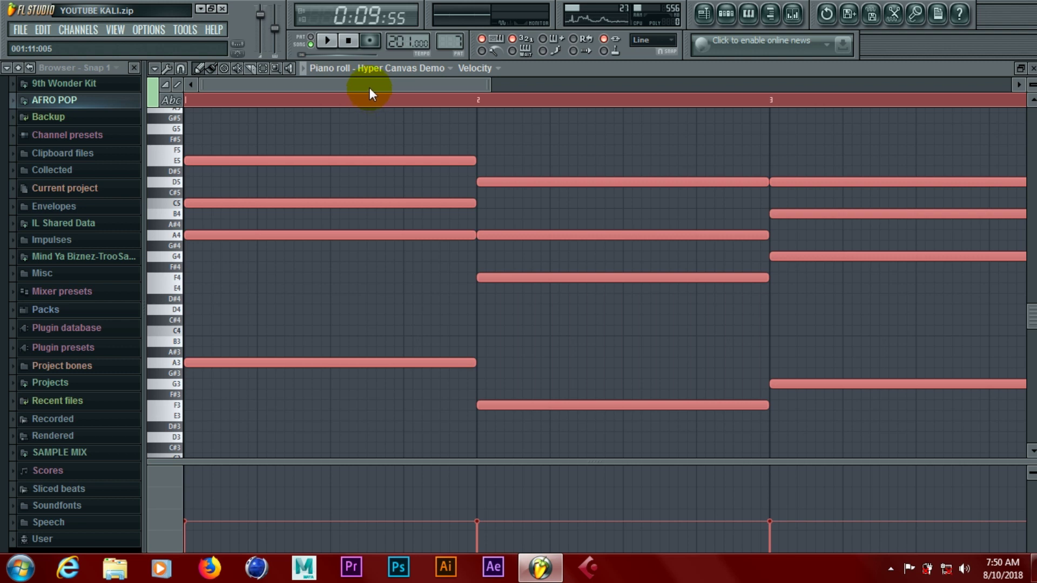
Step: Audition the song with the softened Hyper Canvas Demo notes, closing the piano roll and stopping playback
key("space")
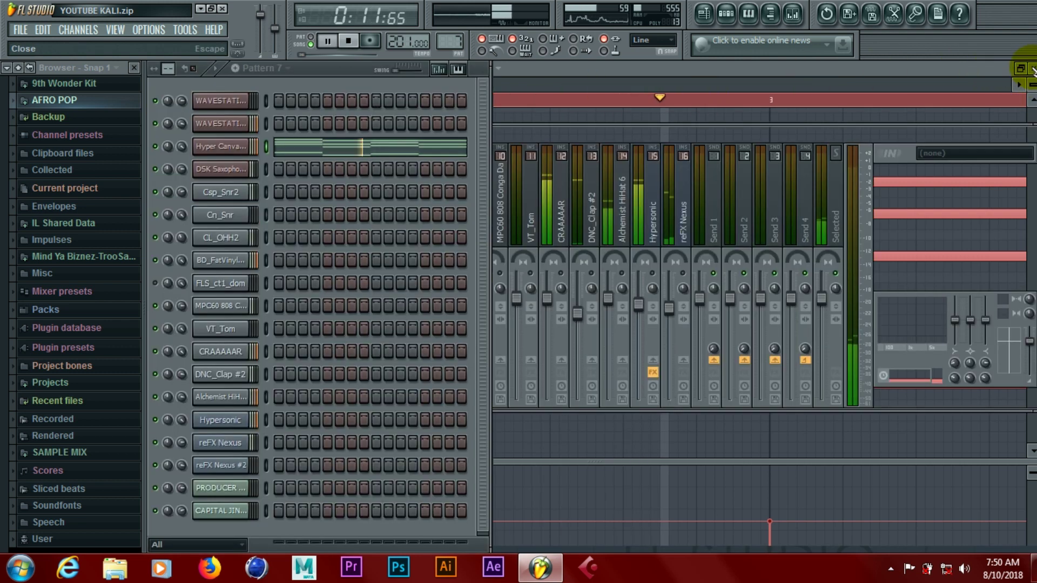
left_click(1033, 68)
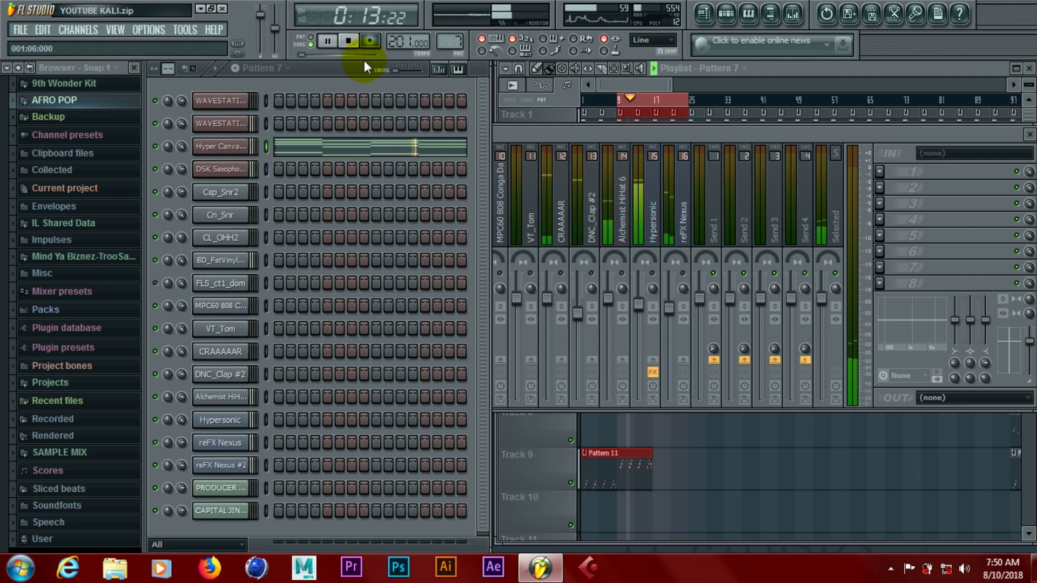
key("space")
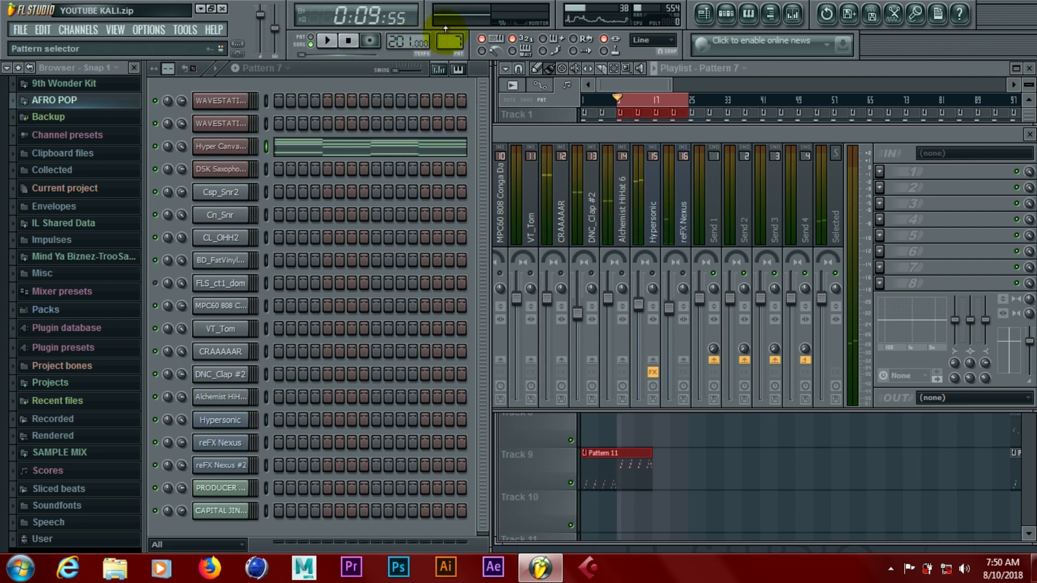
Step: Look through the patterns up to Pattern 11 and select Pattern 8, which holds the DSK Saxophones #2 notes
scroll(446, 29, "up", 1)
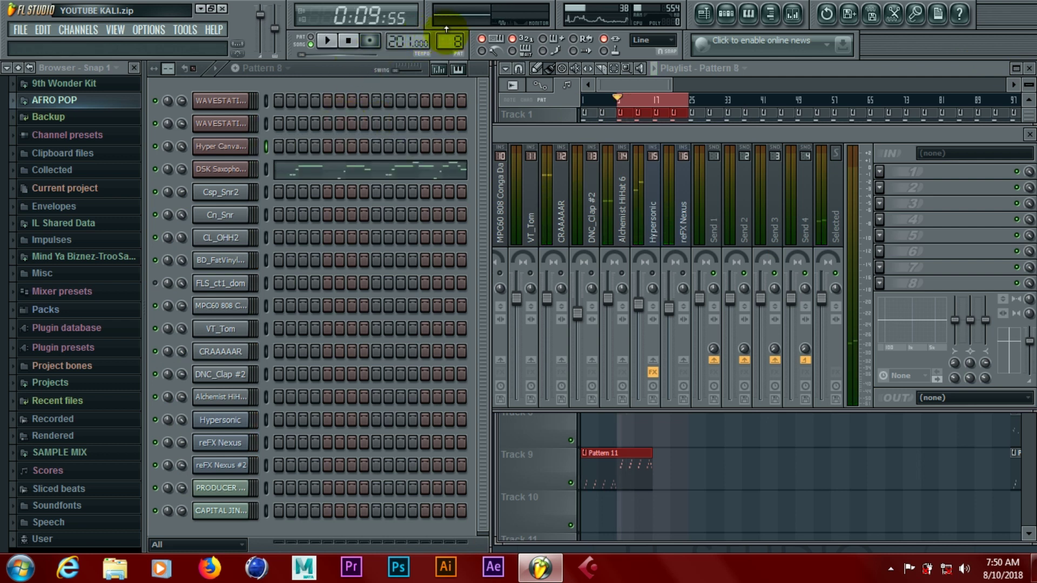
scroll(448, 28, "up", 1)
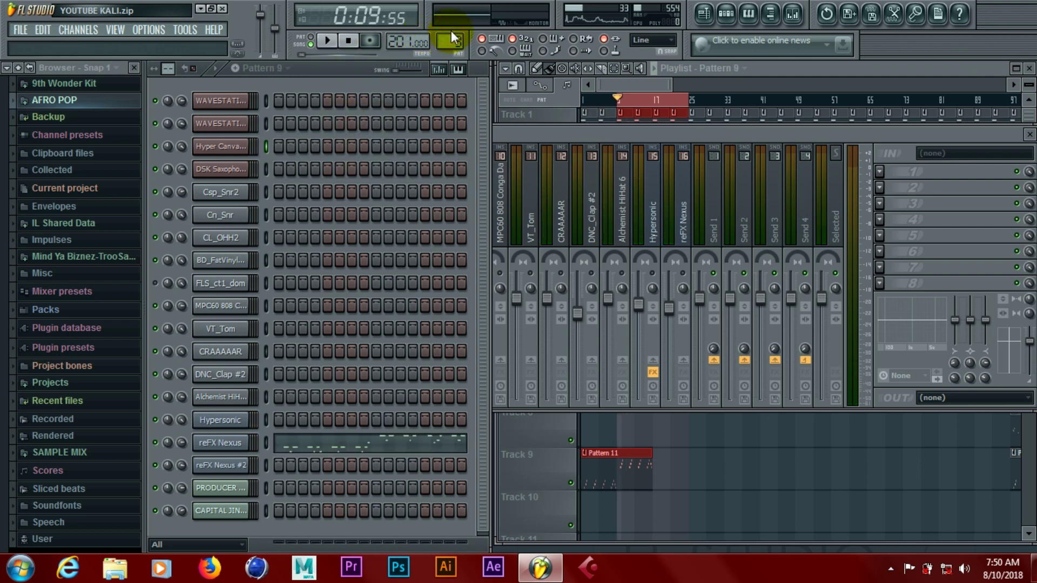
scroll(448, 30, "up", 3)
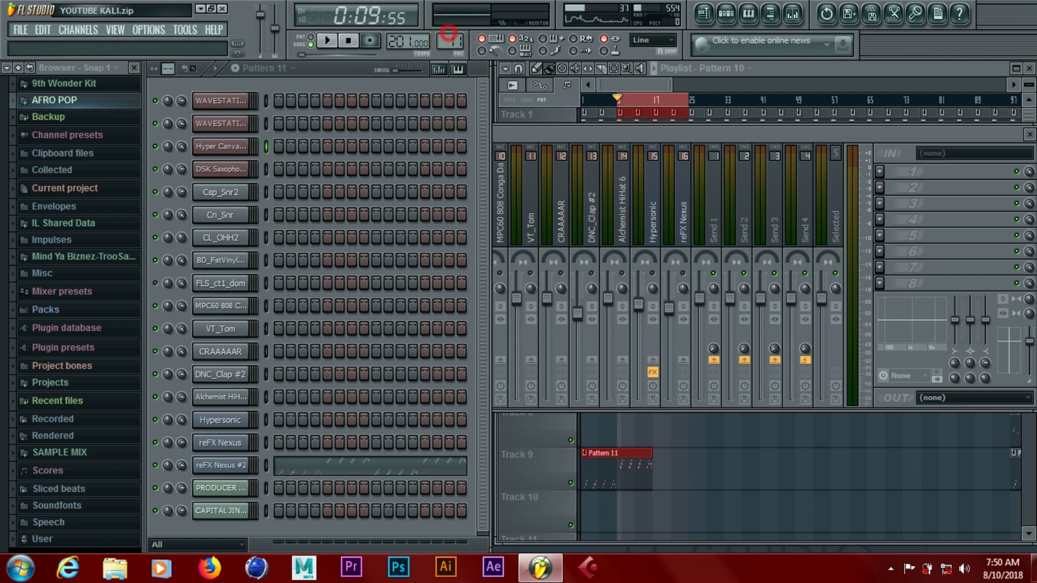
mouse_move(446, 38)
left_mouse_down()
mouse_move(446, 59)
mouse_move(445, 28)
left_mouse_up()
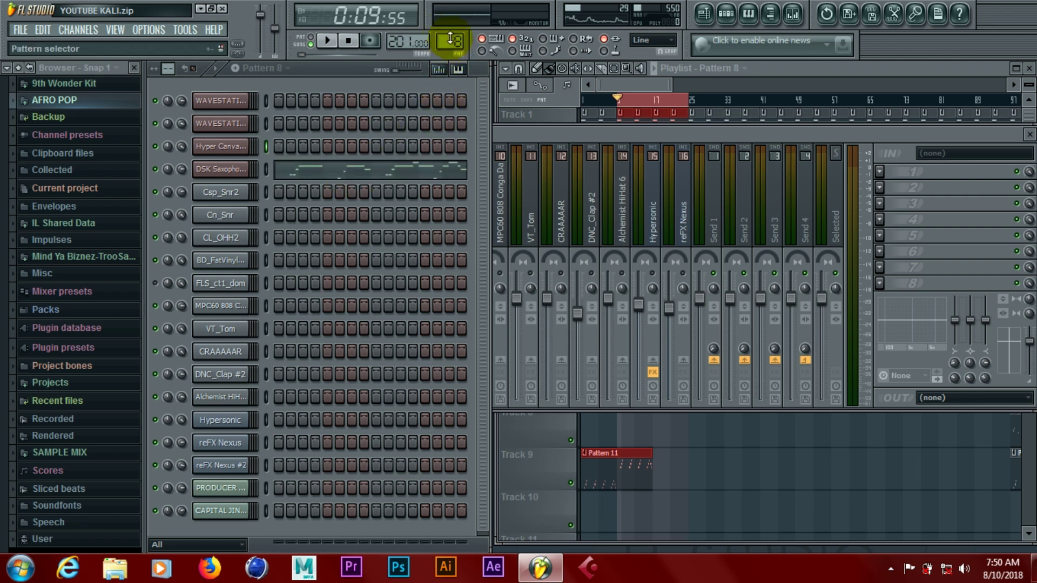
left_click_drag(448, 31, 449, 53)
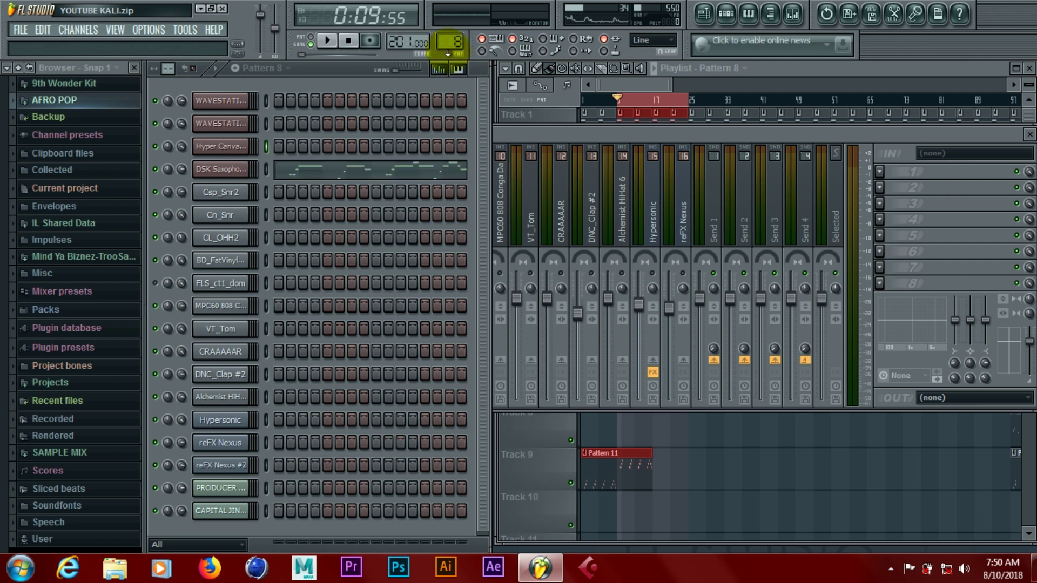
Step: Switch to Pattern 6, open its Hyper Canvas Demo notes in the piano roll and play them
scroll(447, 53, "down", 1)
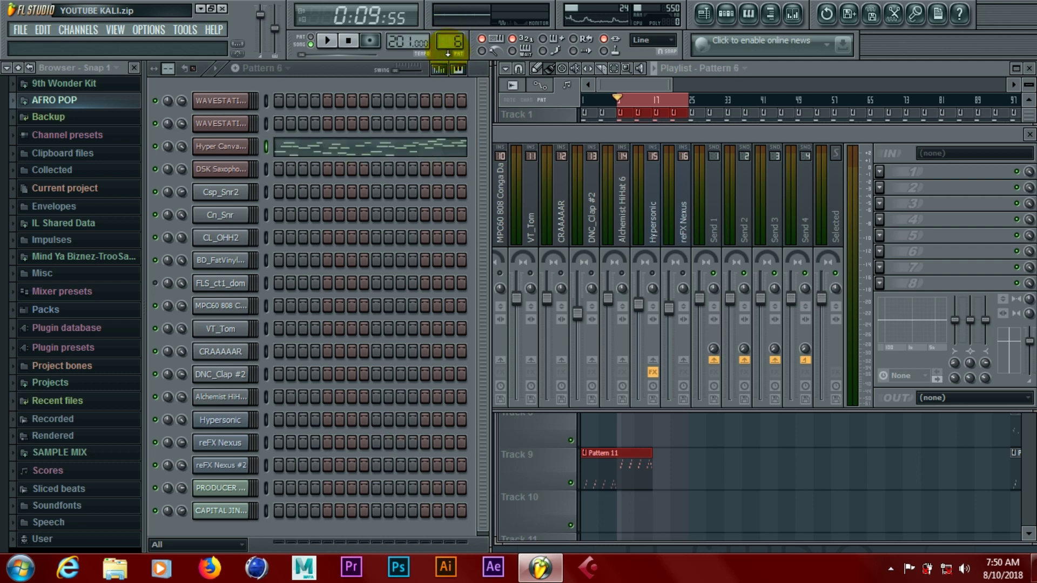
left_click(365, 147)
key("space")
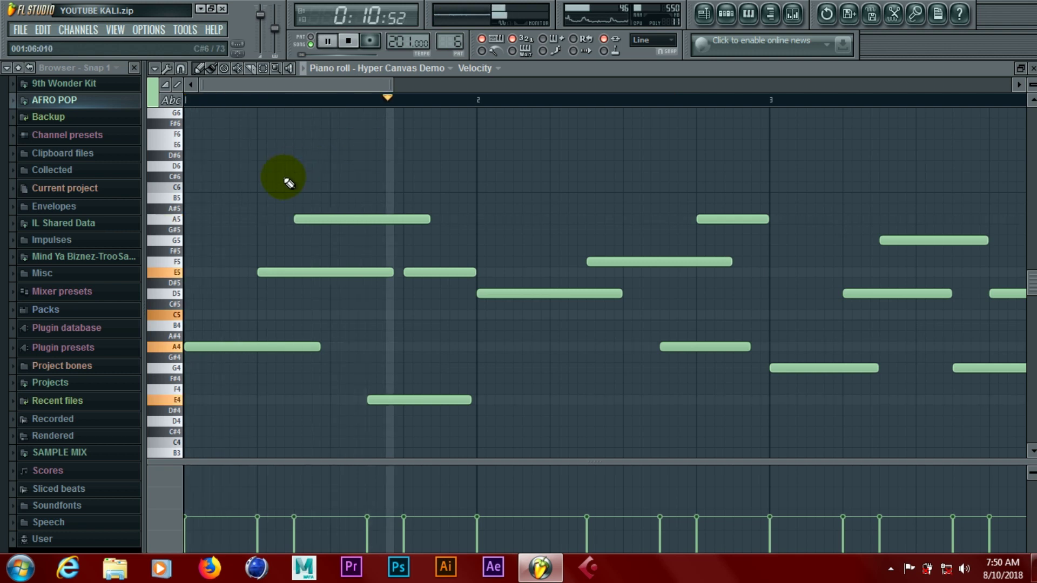
Step: Select all Hyper Canvas Demo notes in Pattern 6 and slightly lower their velocity with level scaling, stopping playback
key("ctrl+a")
key("space")
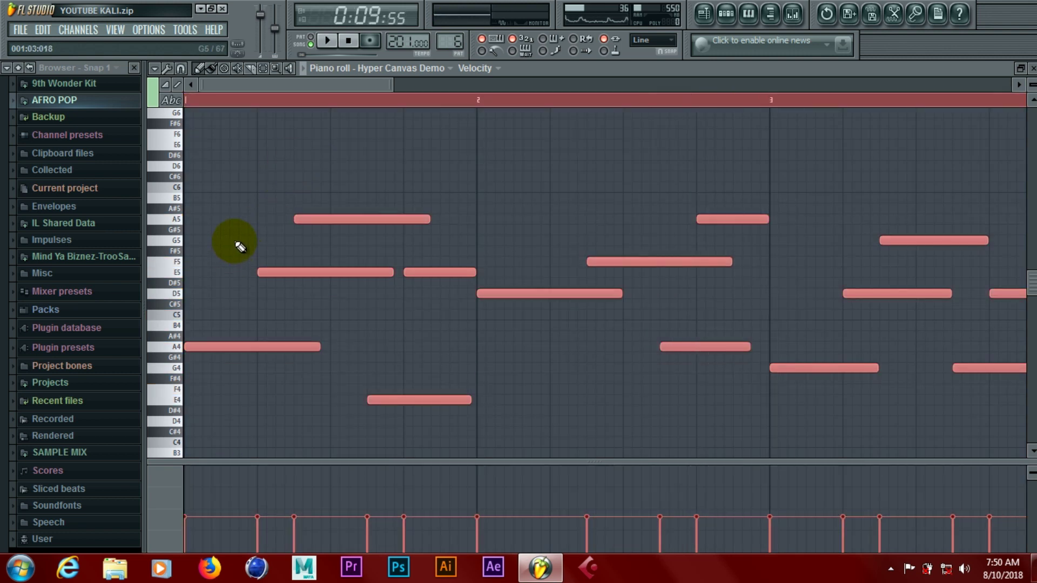
left_click(297, 103)
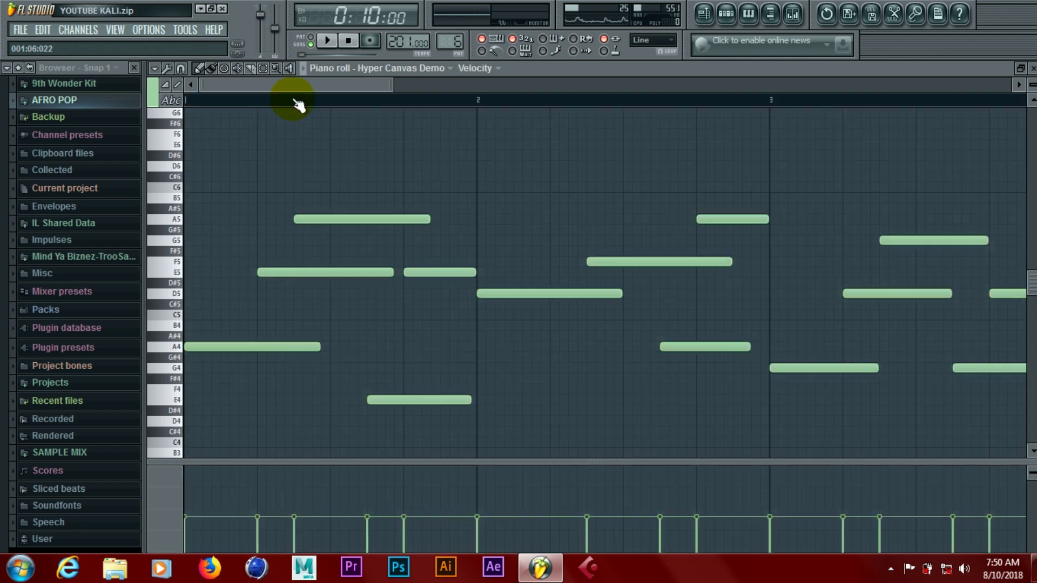
key("ctrl+a")
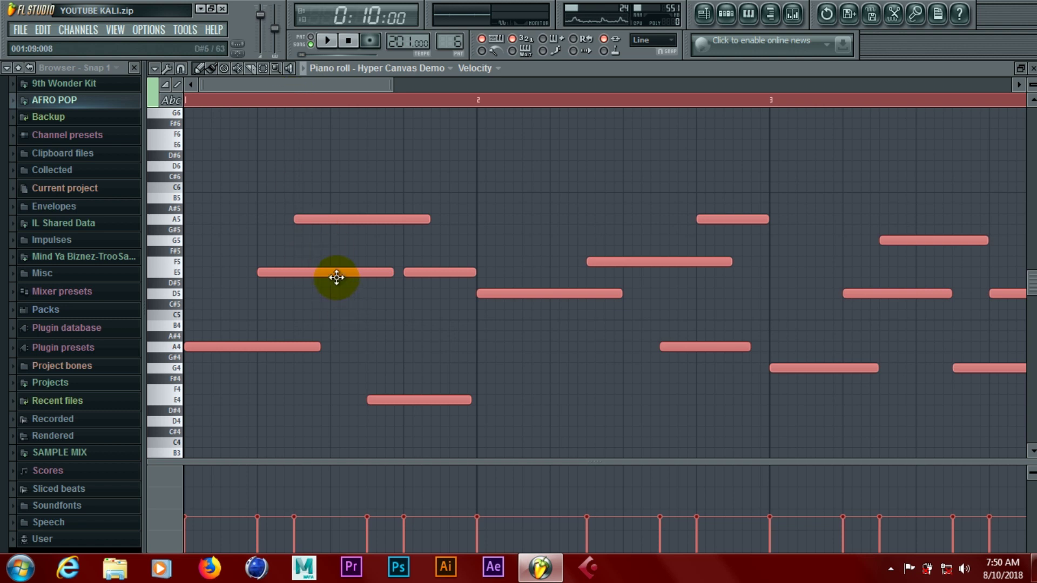
key("alt+x")
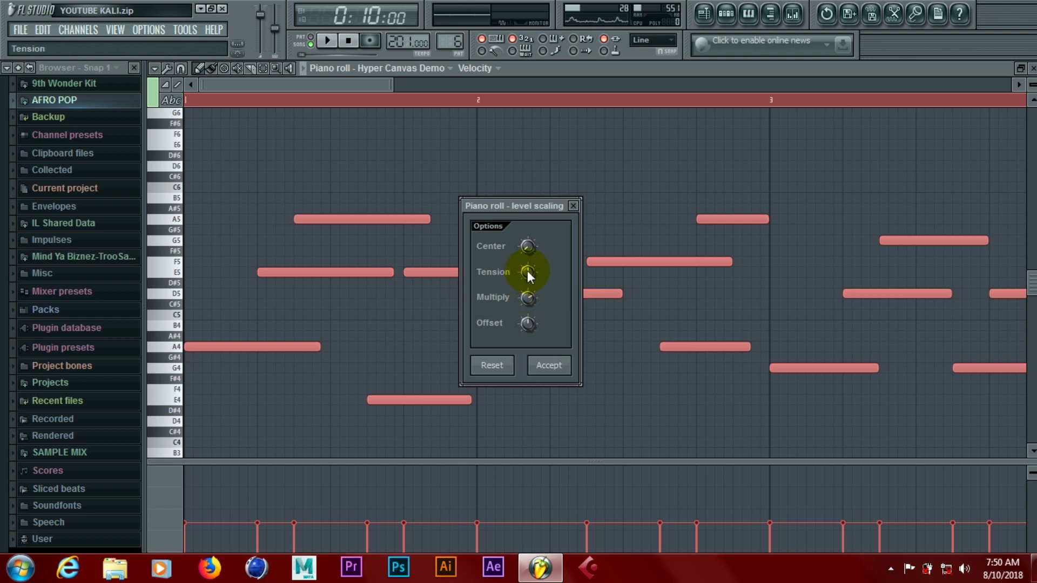
left_click(567, 367)
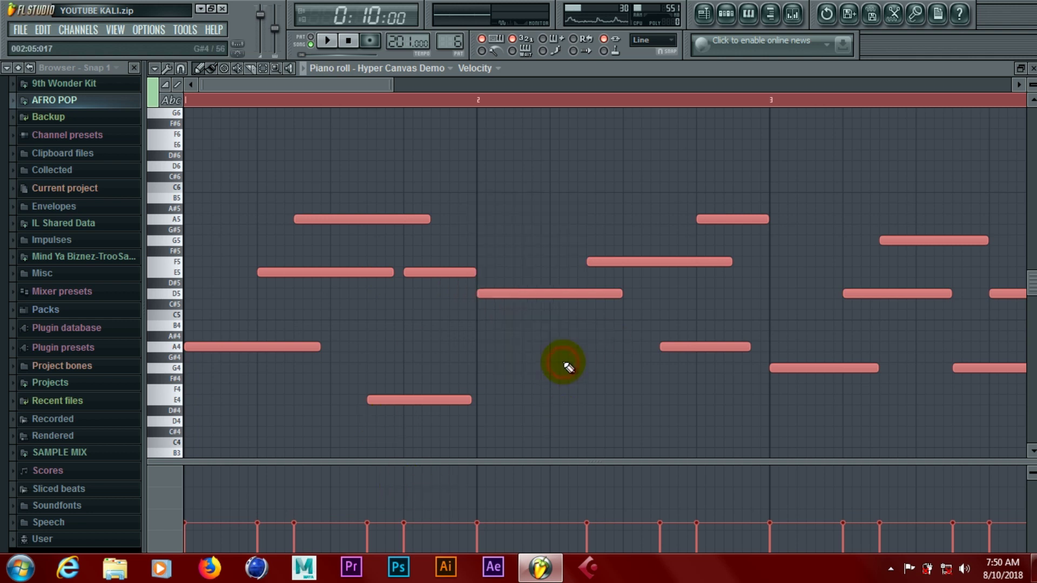
Step: Close the piano roll, audition the song and stop it with the Hyper Canvas Demo track selected in the mixer
left_click(1032, 69)
key("space")
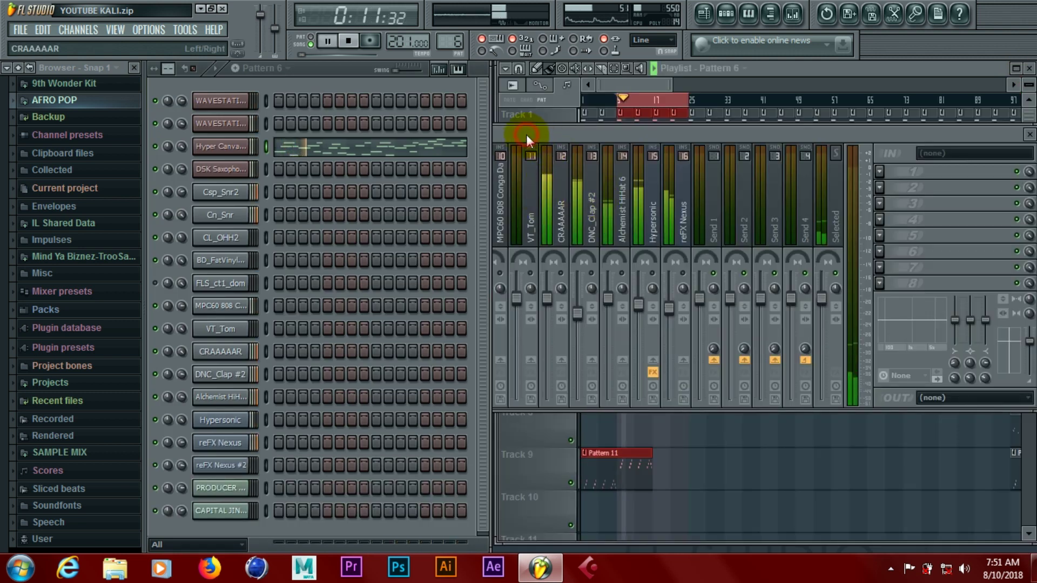
left_click(526, 135)
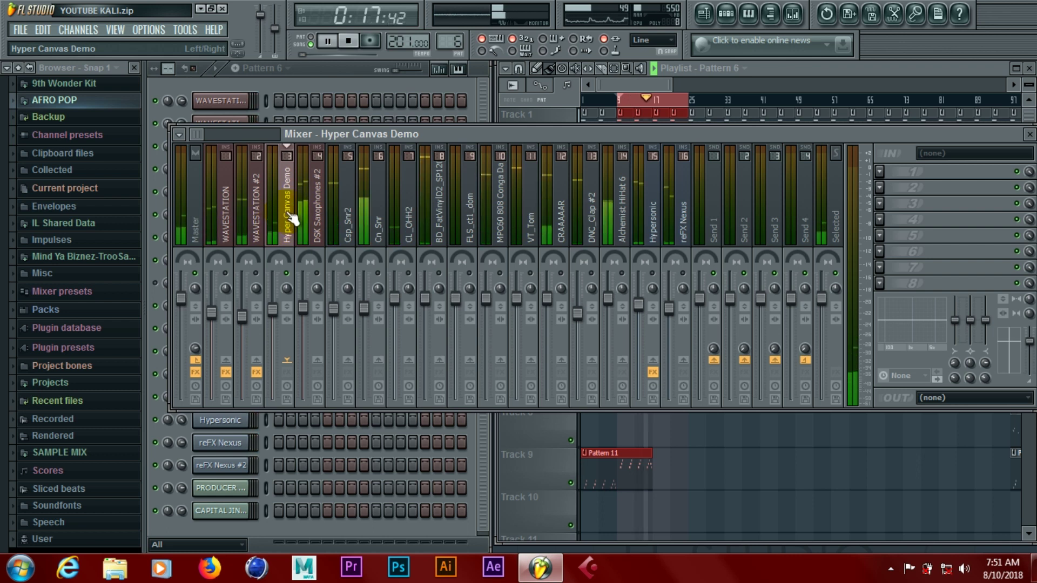
key("space")
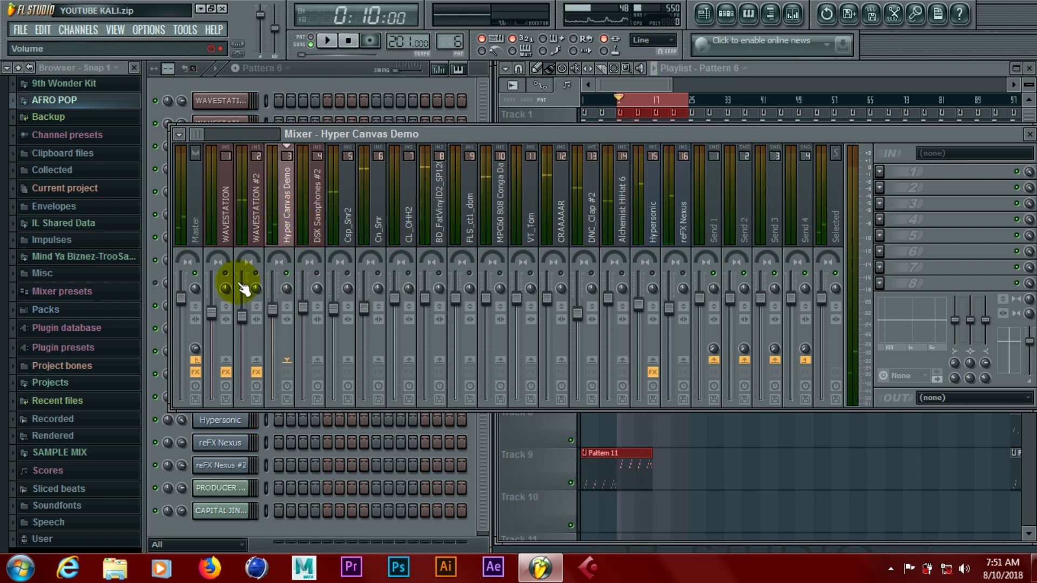
left_click(256, 275)
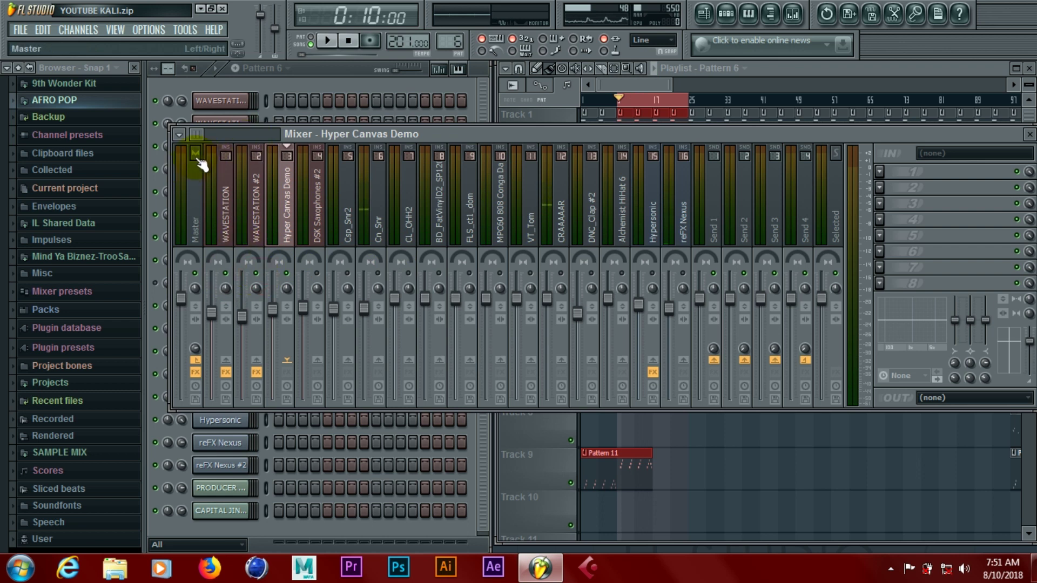
left_click(197, 135)
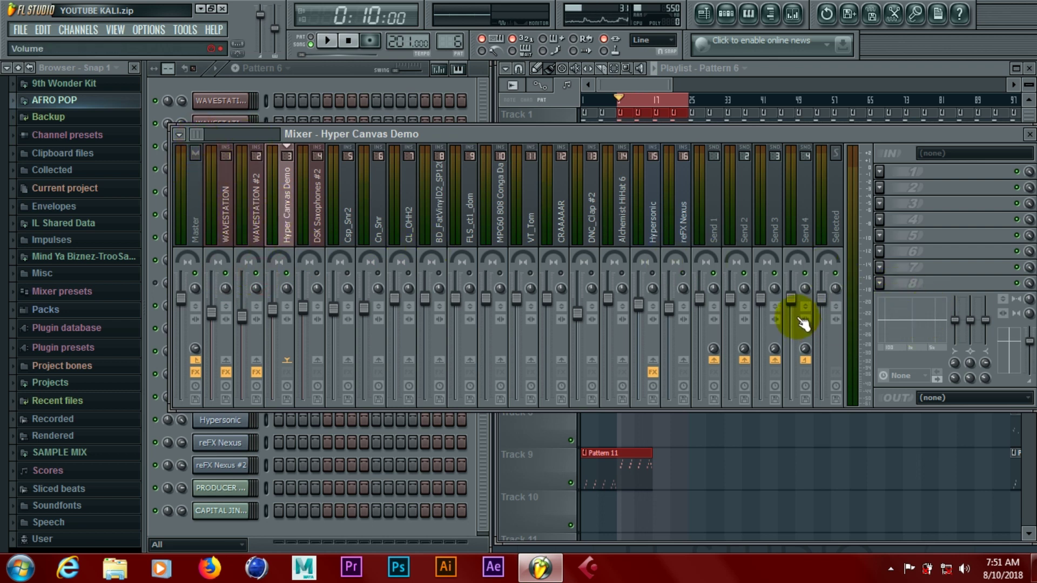
Step: Save the project as a zipped loop file over the existing YOUTUBE KALI.zip
key("ctrl+shift+s")
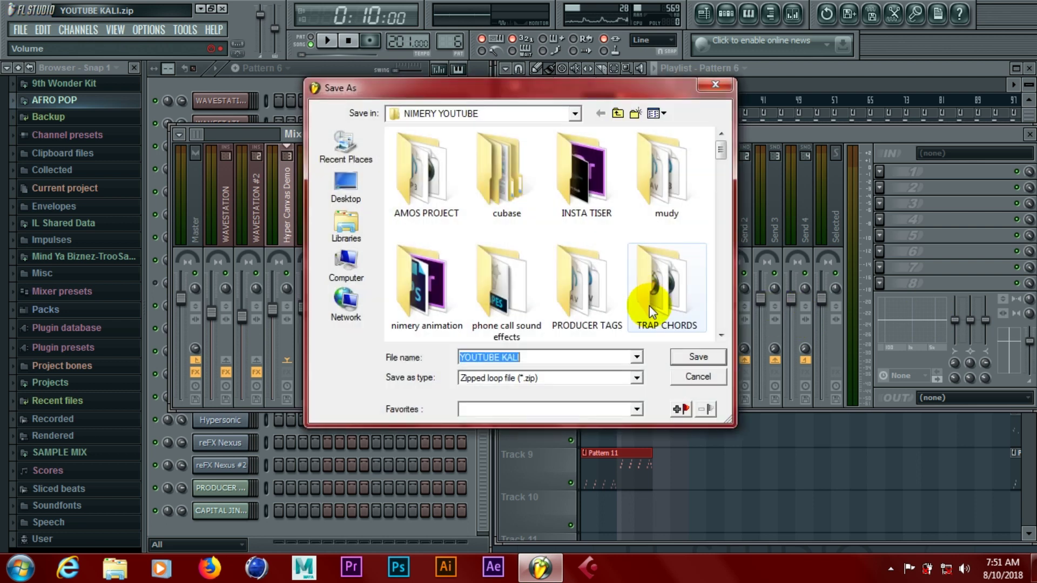
left_click(689, 357)
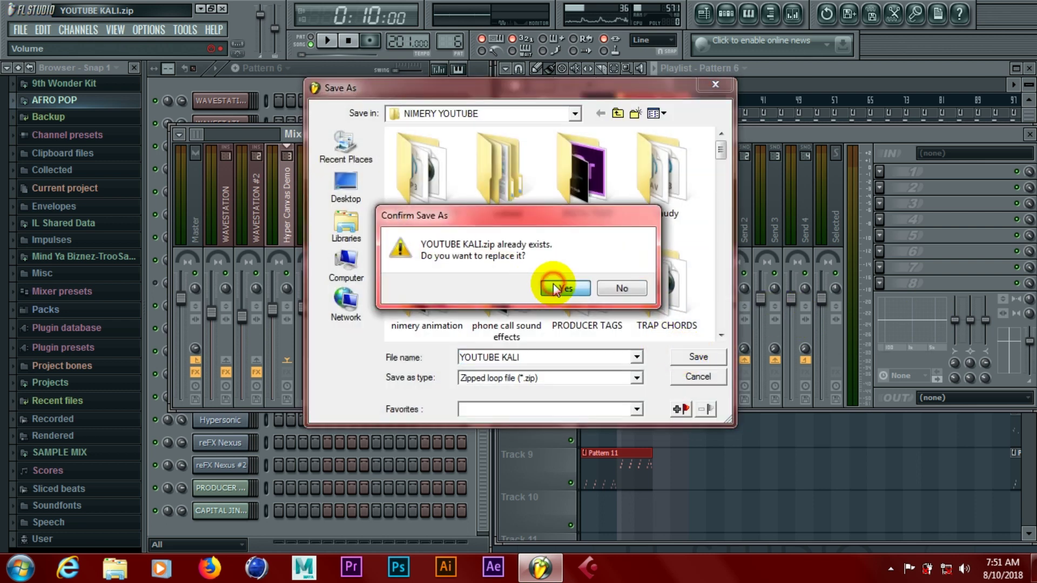
left_click(488, 283)
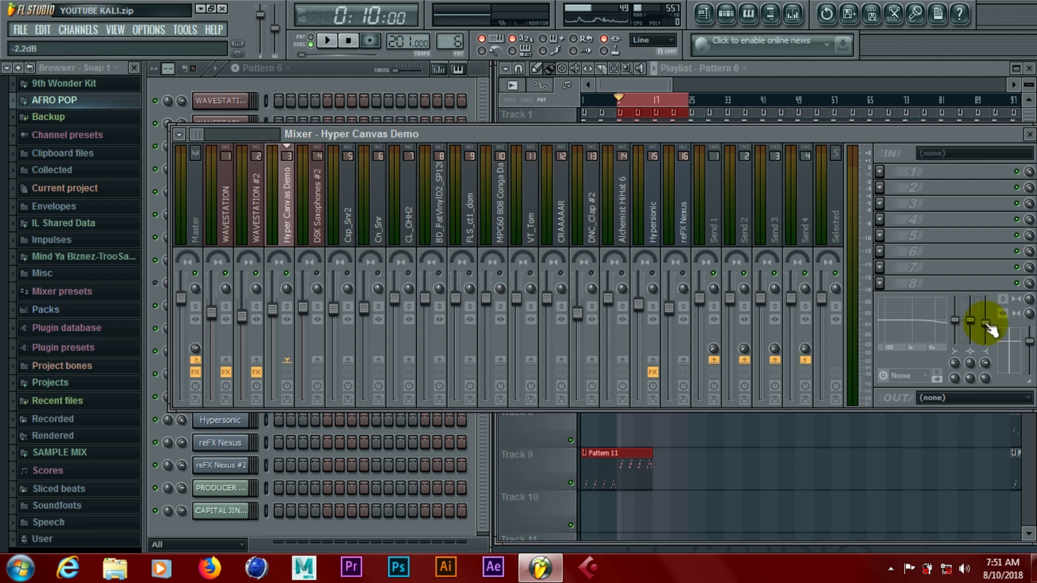
Step: Cut the high band of the Hyper Canvas Demo track's EQ to about -3.8 dB while the song plays
key("space")
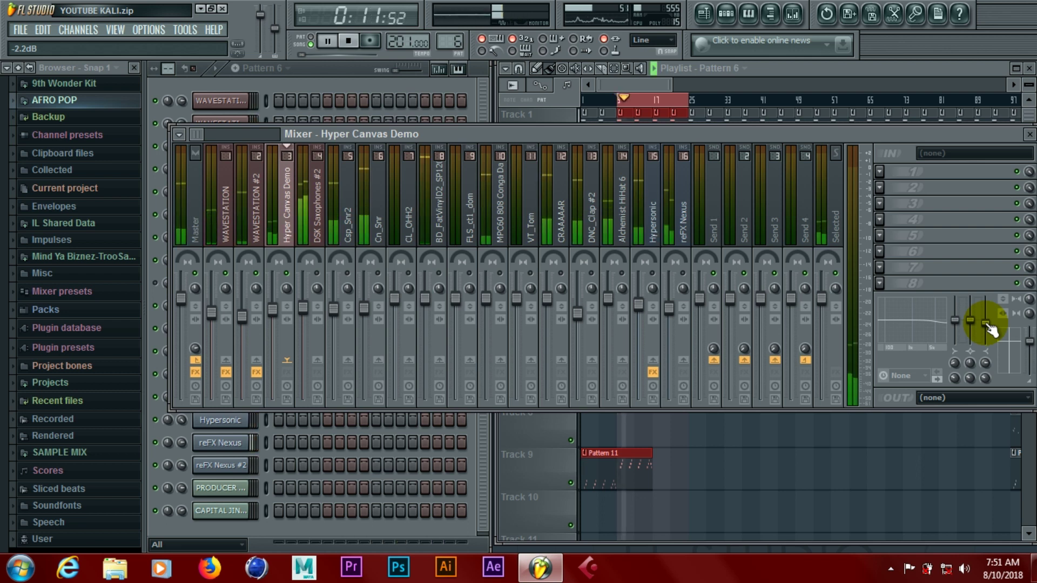
left_click_drag(992, 330, 992, 333)
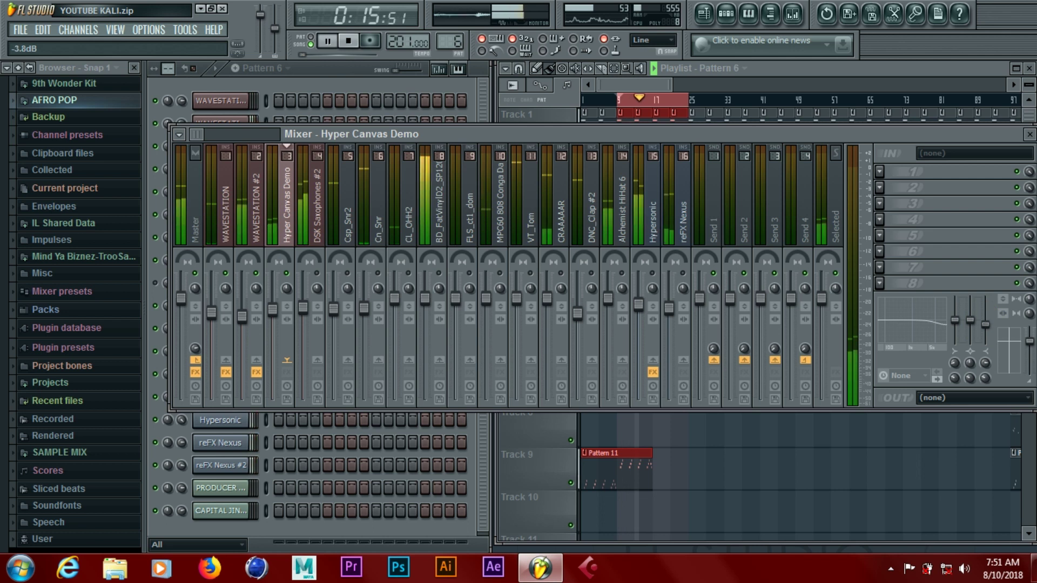
left_click_drag(990, 331, 990, 328)
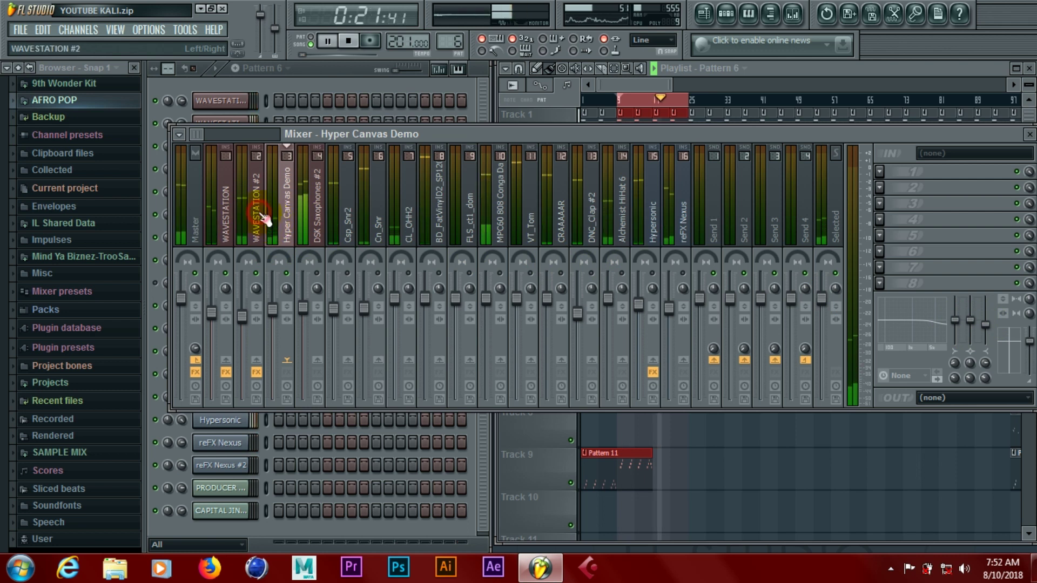
Step: Select the WAVESTATION #2 mixer track, save the project again over YOUTUBE KALI.zip and stop playback
left_click(249, 316)
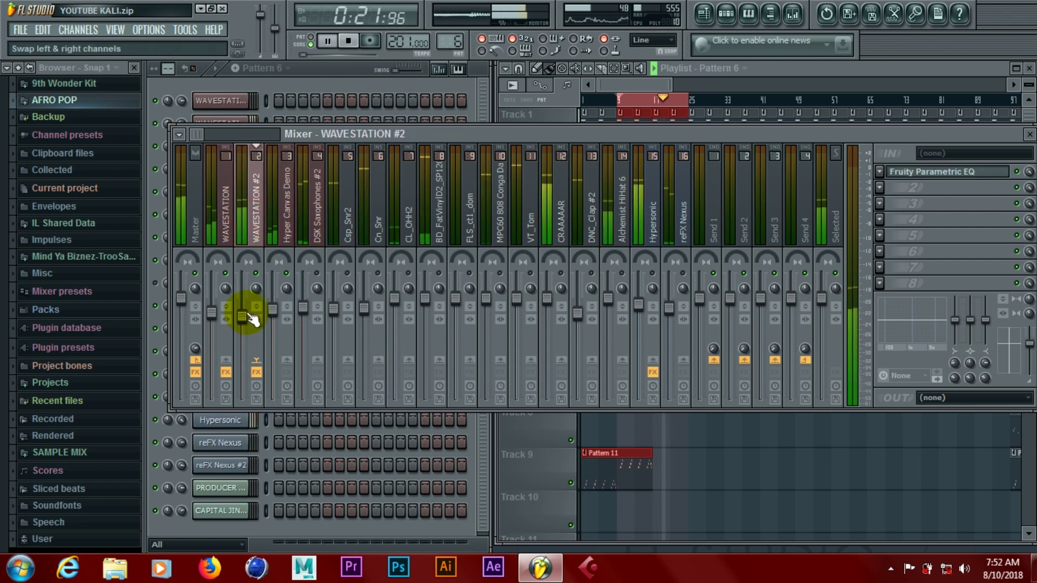
left_click(24, 30)
left_click(29, 93)
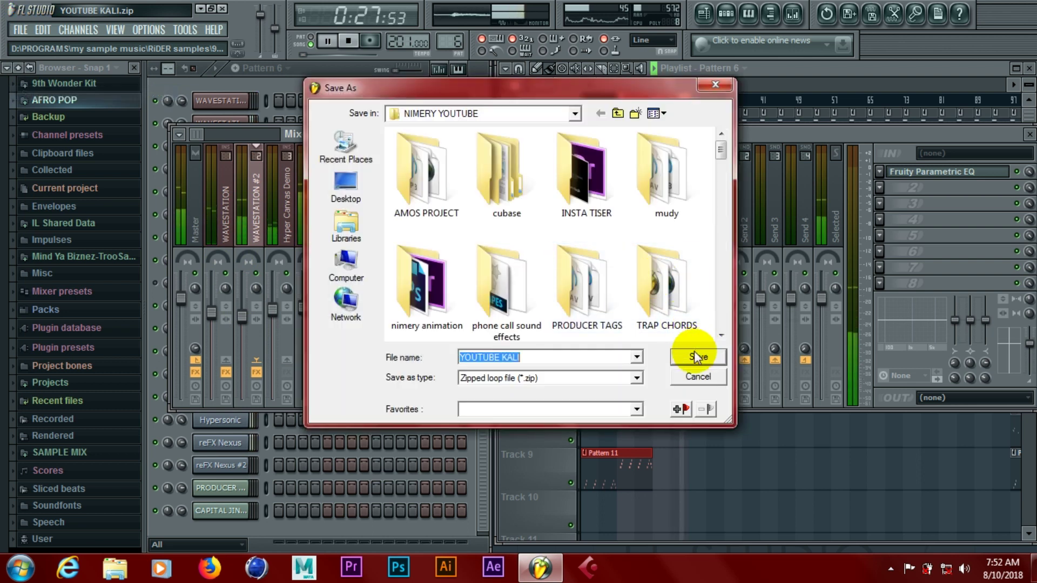
left_click(697, 355)
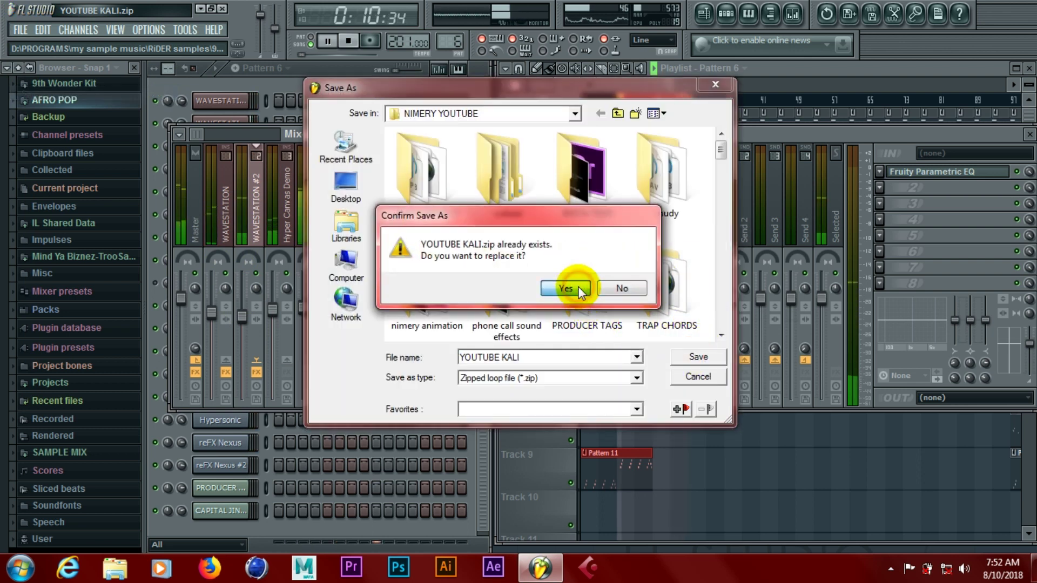
left_click(577, 289)
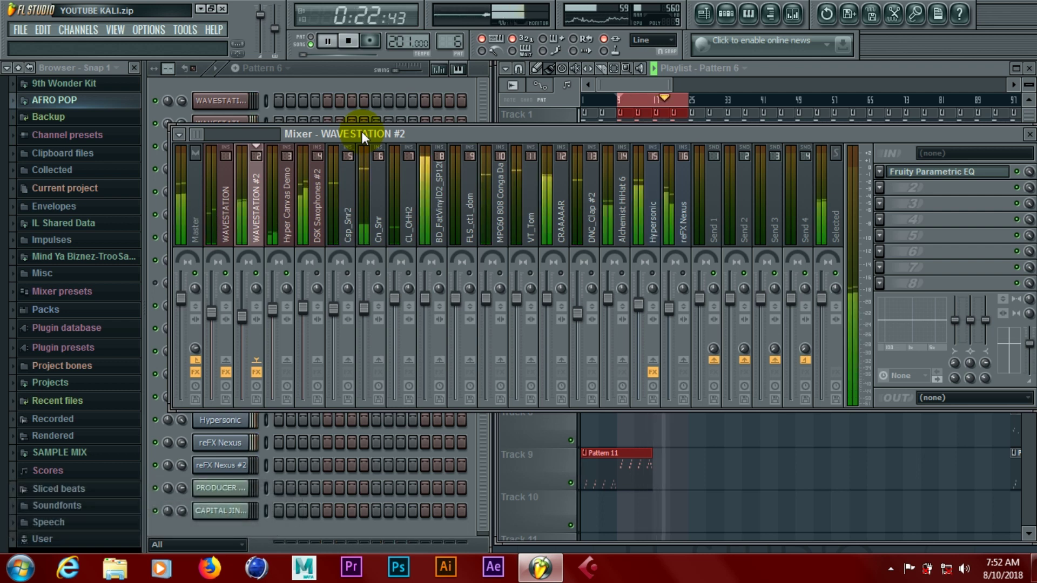
key("space")
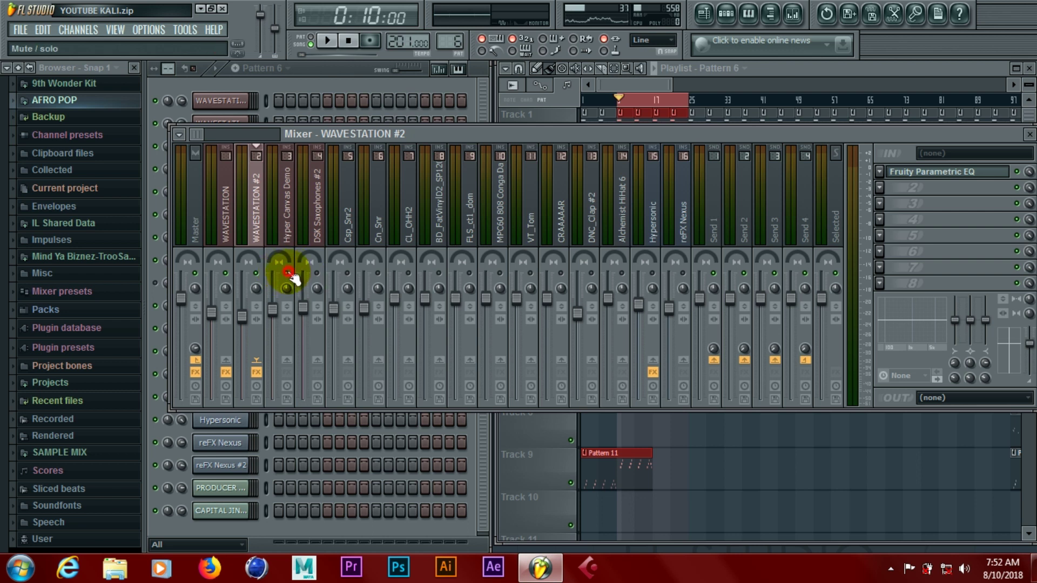
Step: Play the song to compare the Hyper Canvas Demo track with DSK Saxophones #2, leaving DSK Saxophones #2 selected and playback stopped
left_click(289, 231)
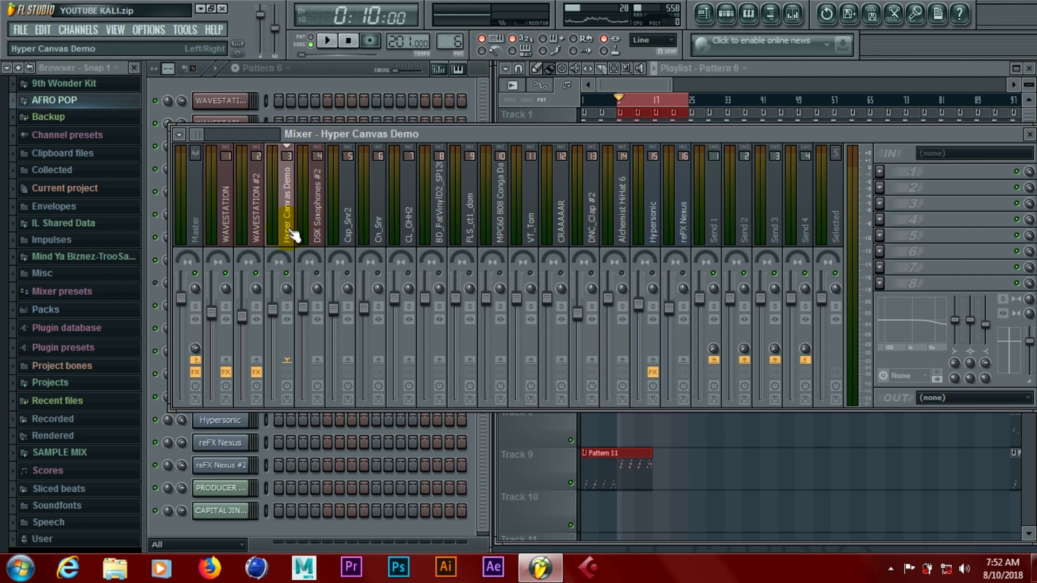
key("space")
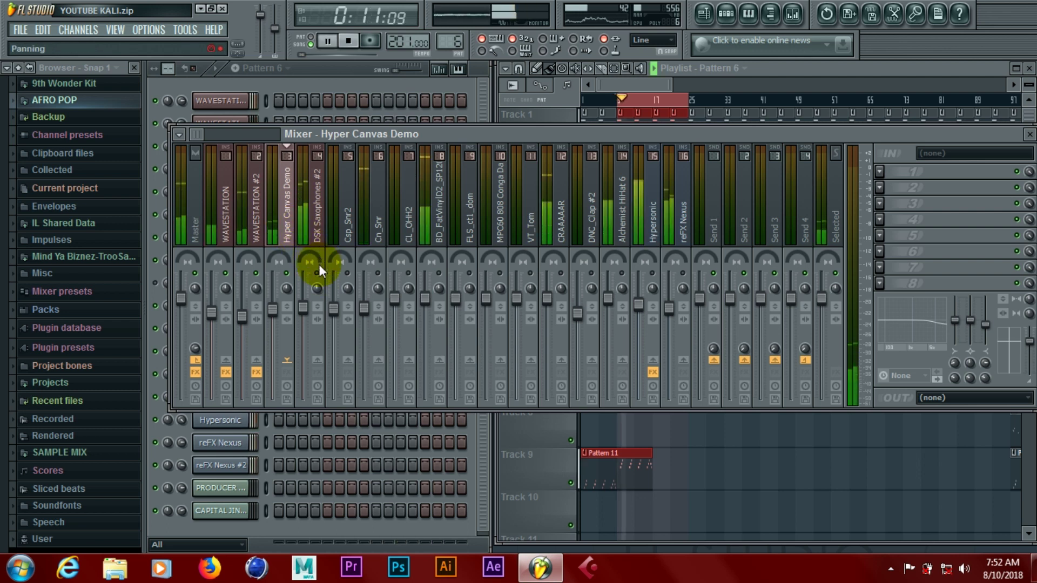
left_click(320, 232)
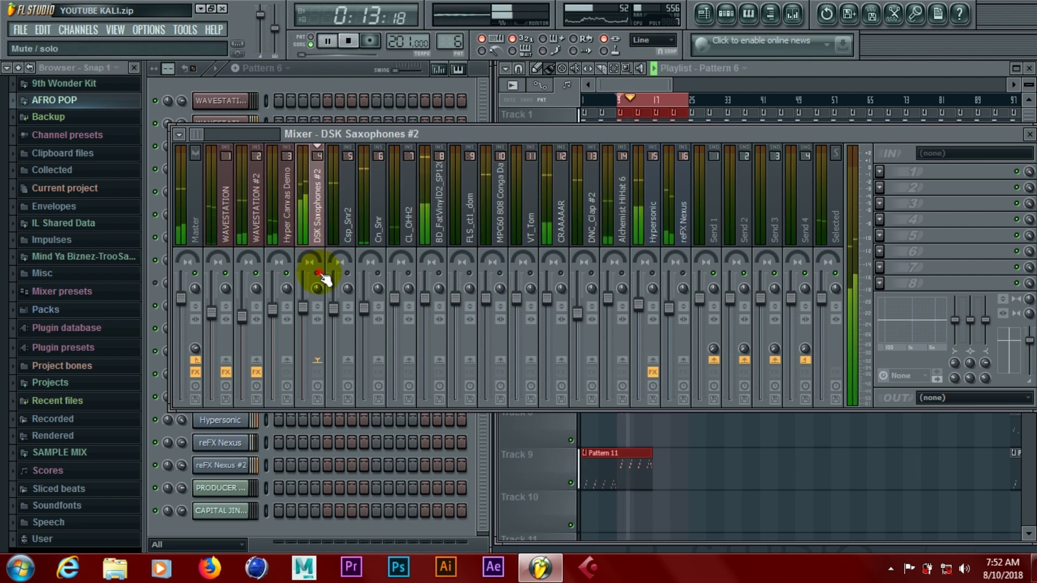
key("space")
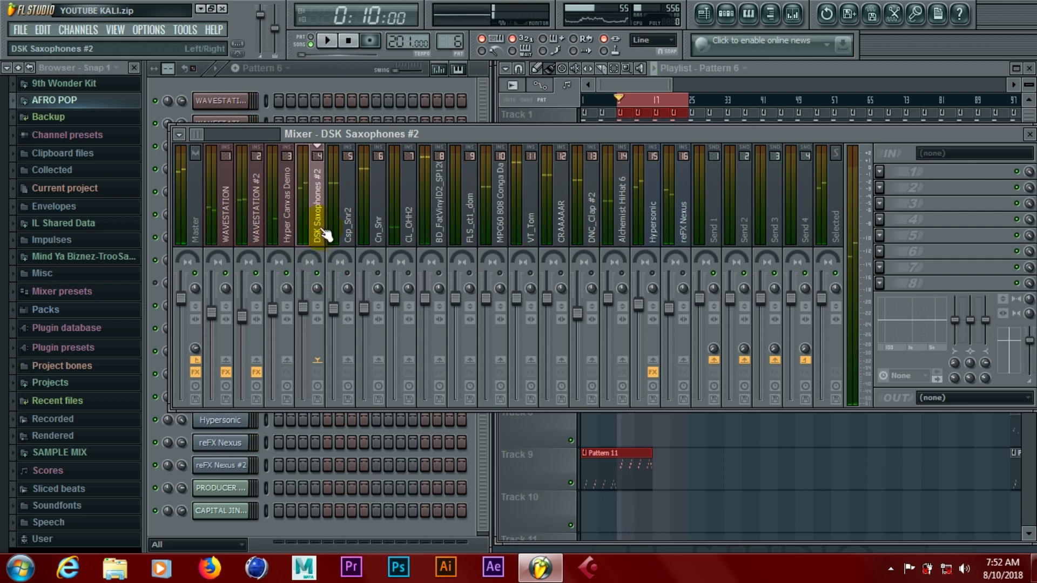
Step: Lower the low-shelf and mid peaking EQ bands of the DSK Saxophones #2 track during playback and replay the song
key("space")
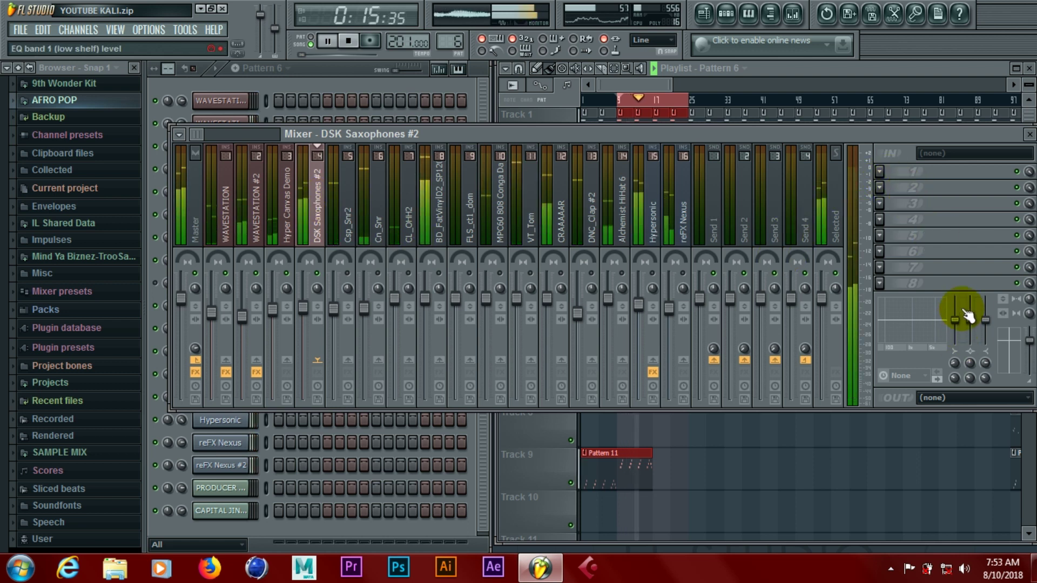
left_click_drag(956, 319, 971, 331)
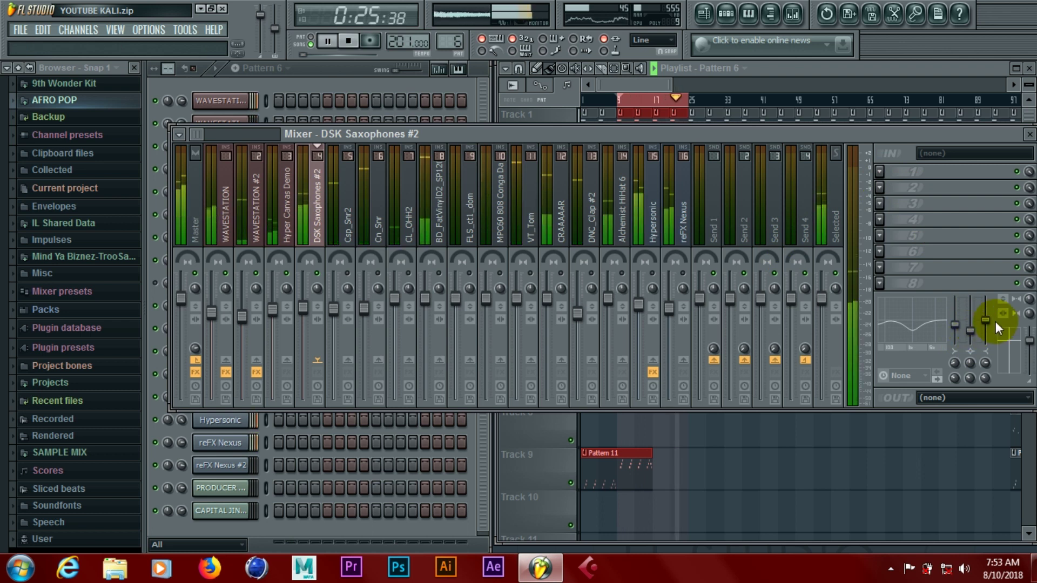
left_click_drag(965, 327, 963, 334)
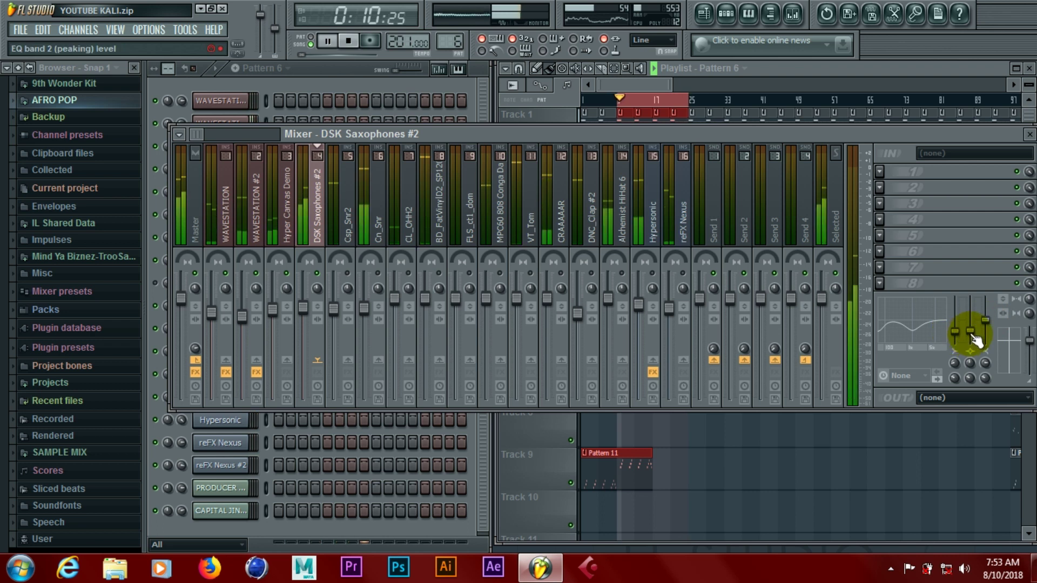
left_click_drag(970, 332, 970, 331)
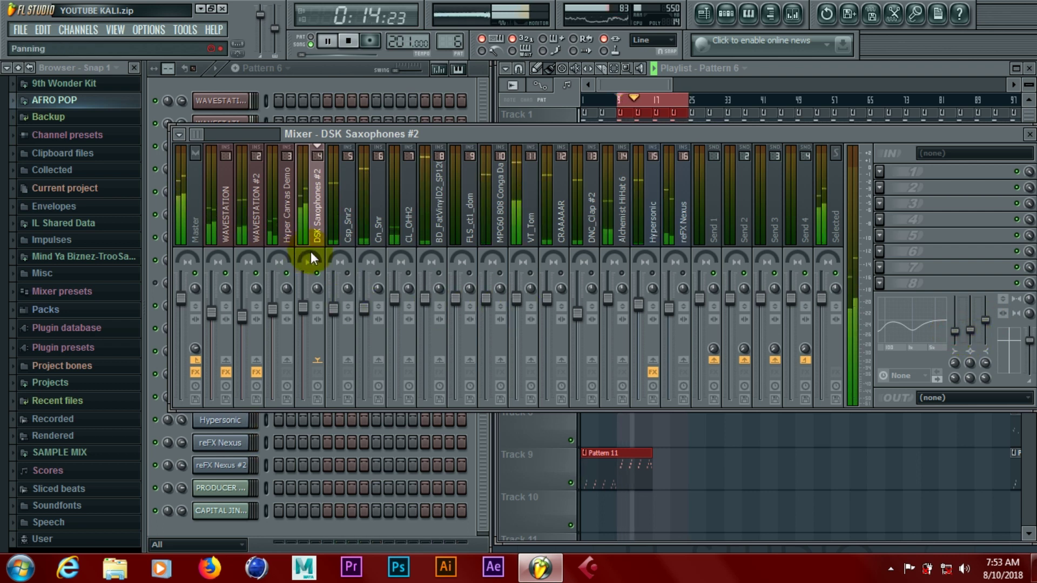
key("space")
key("space")
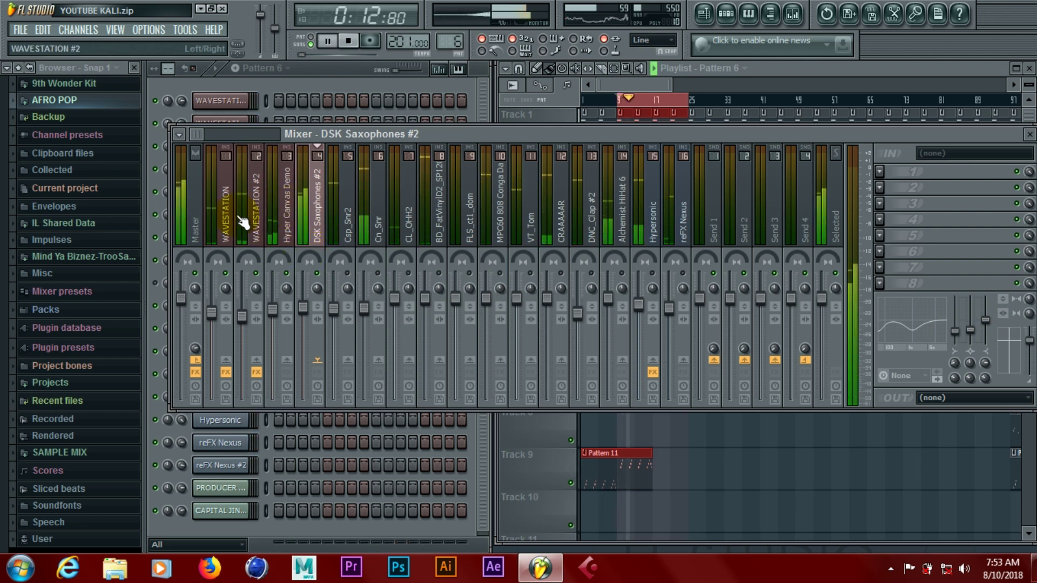
Step: Select the Hyper Canvas Demo mixer track and pan it about 40% to the right while the song plays
left_click(290, 211)
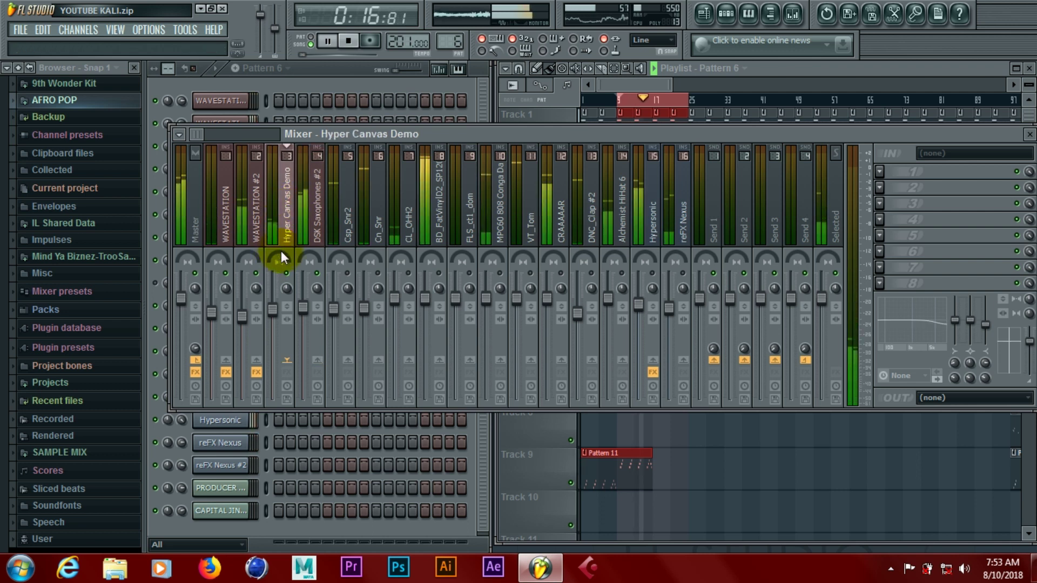
left_click_drag(280, 252, 280, 238)
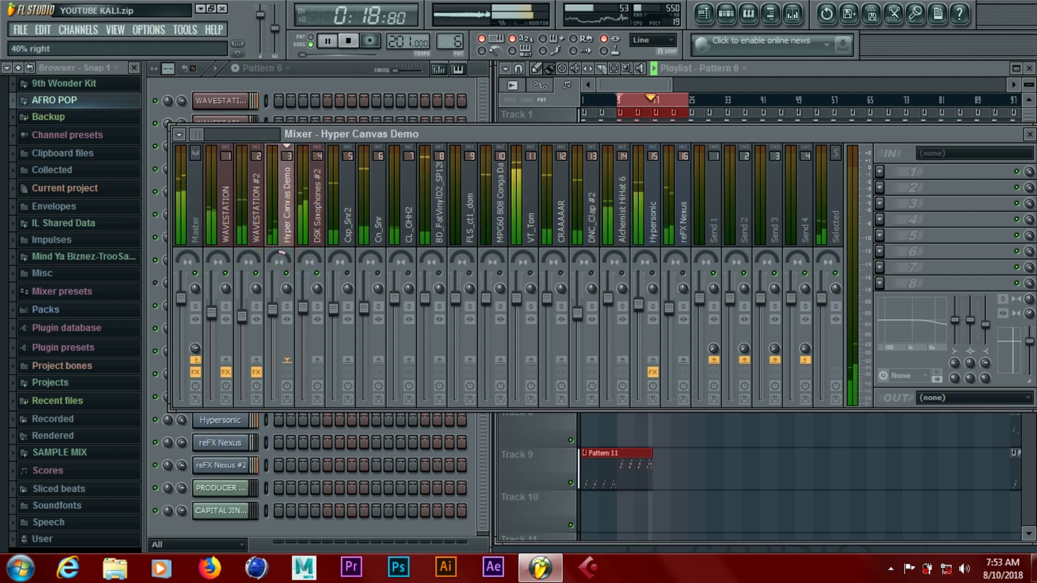
left_click_drag(280, 238, 286, 257)
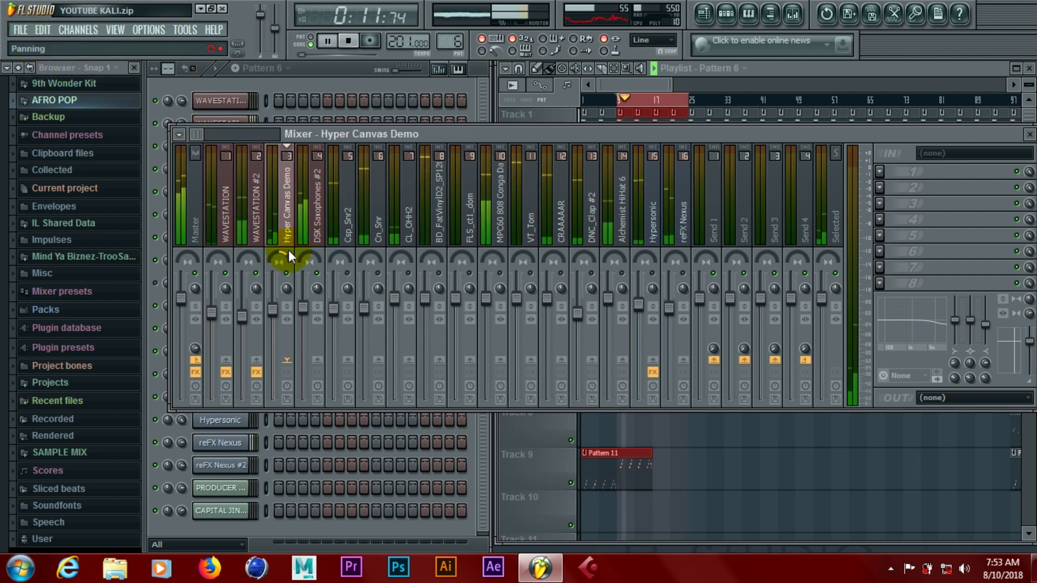
Step: Pan the Hyper Canvas Demo track 42% right and lower the DSK Saxophones #2 fader to about -5.6 dB during playback
left_click_drag(287, 252, 287, 248)
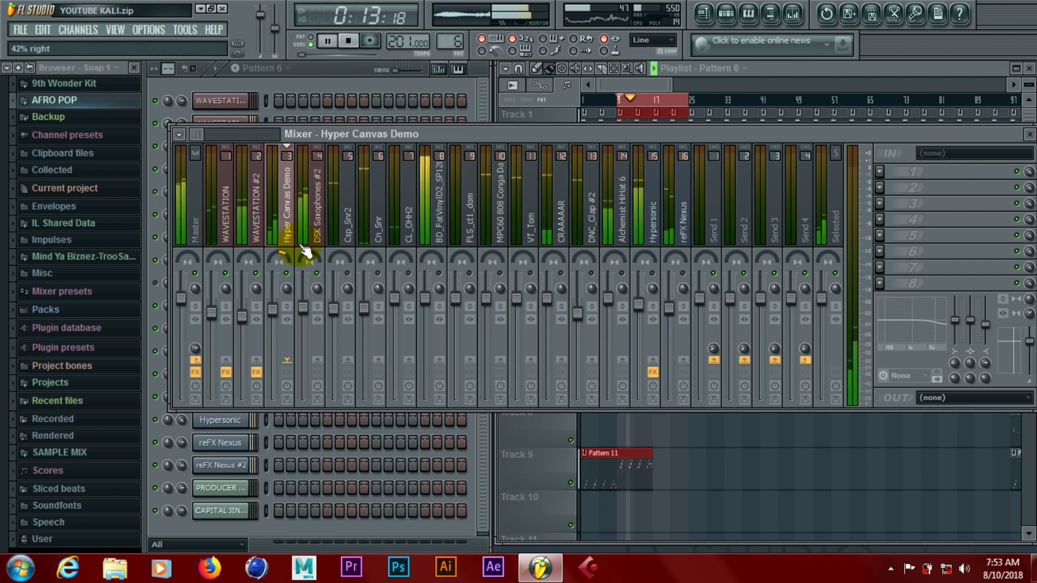
left_click(319, 215)
left_click_drag(303, 308, 303, 318)
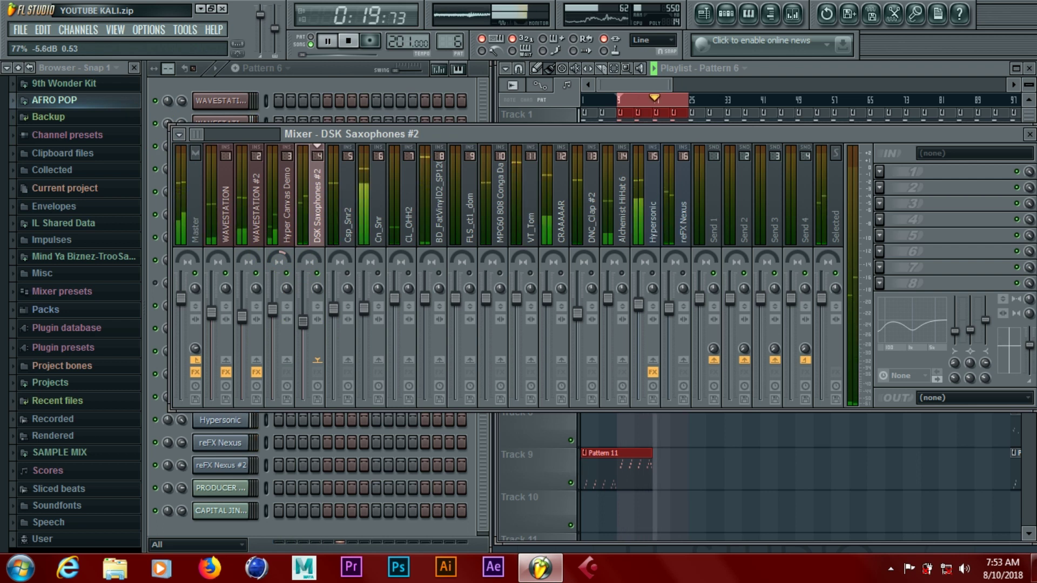
Step: Lower the WAVESTATION track's fader to about -8.2 dB and save the project over YOUTUBE KALI.zip
left_click(212, 313)
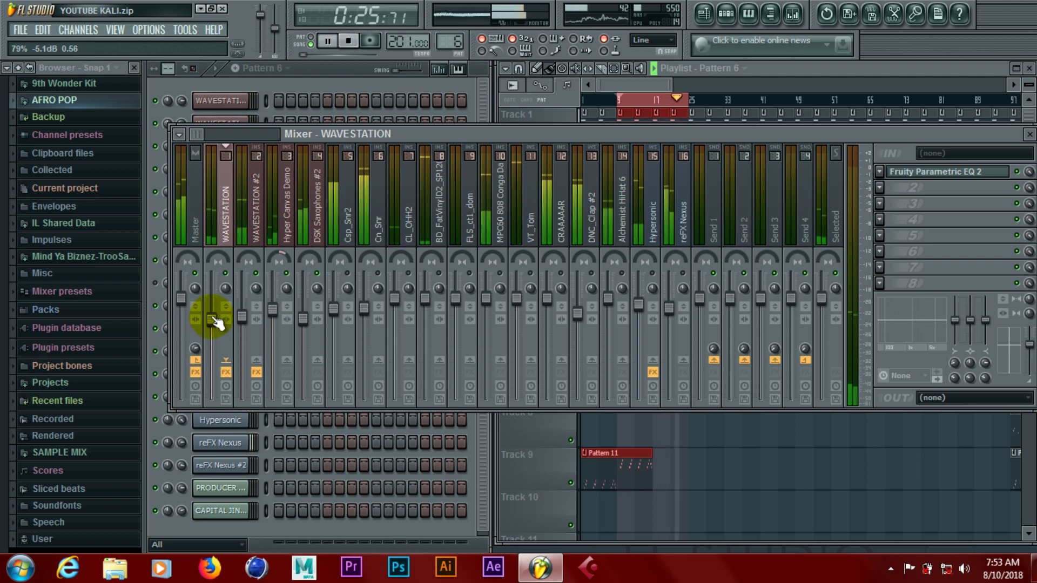
mouse_move(211, 318)
left_mouse_down()
mouse_move(212, 343)
mouse_move(212, 331)
left_mouse_up()
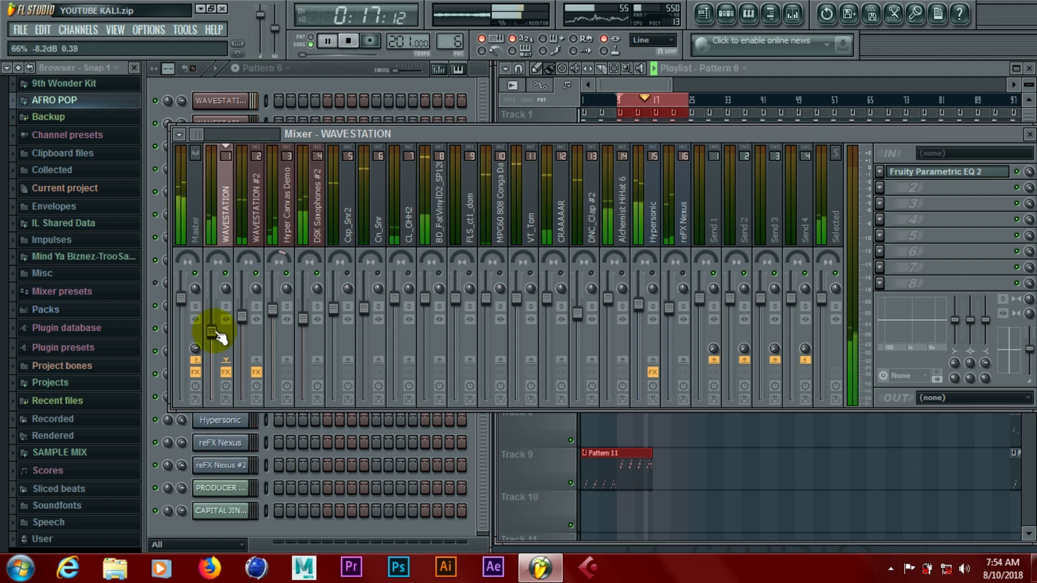
left_click(20, 30)
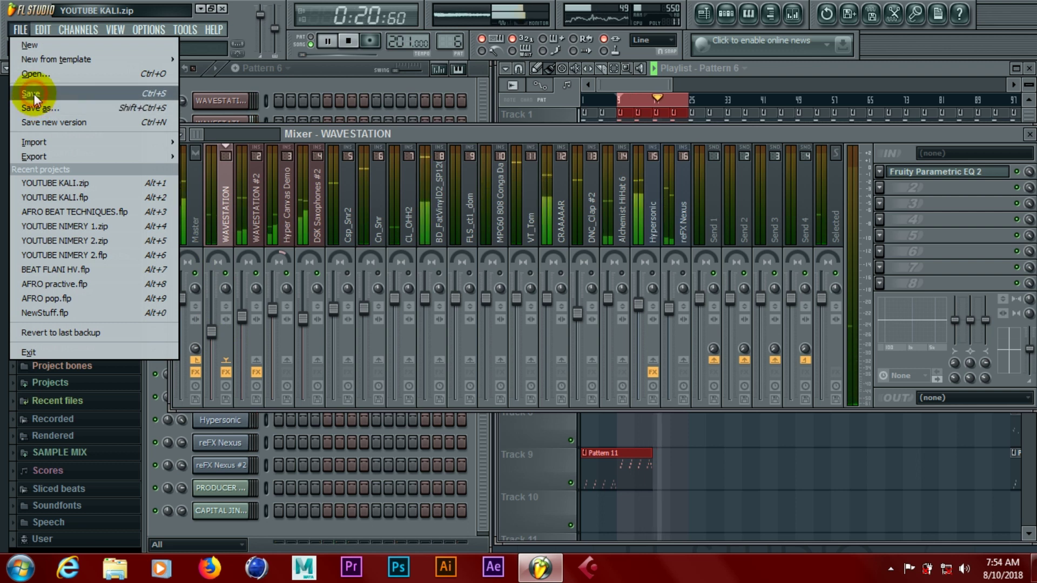
left_click(33, 94)
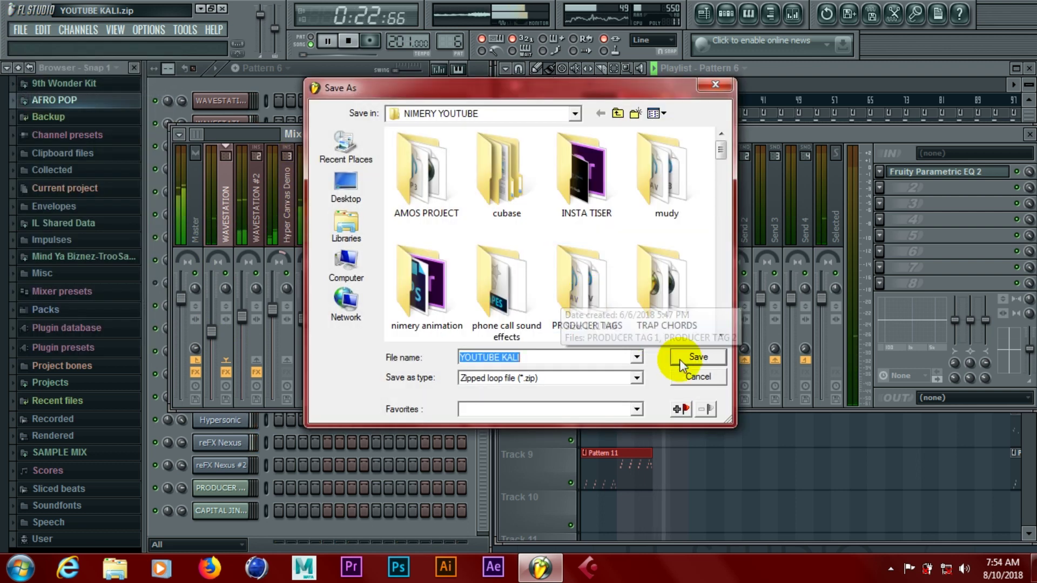
key("Return")
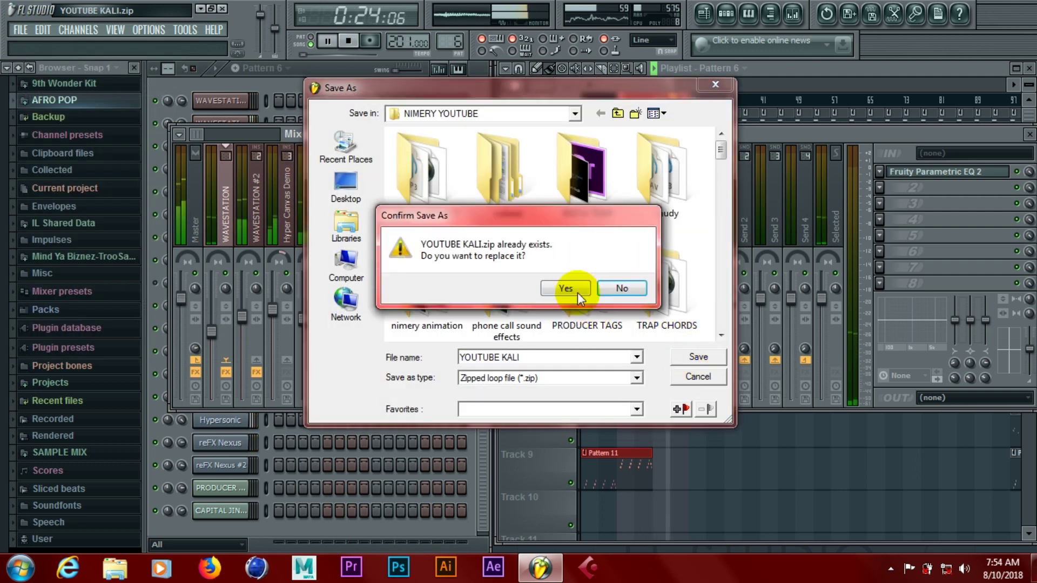
left_click(550, 290)
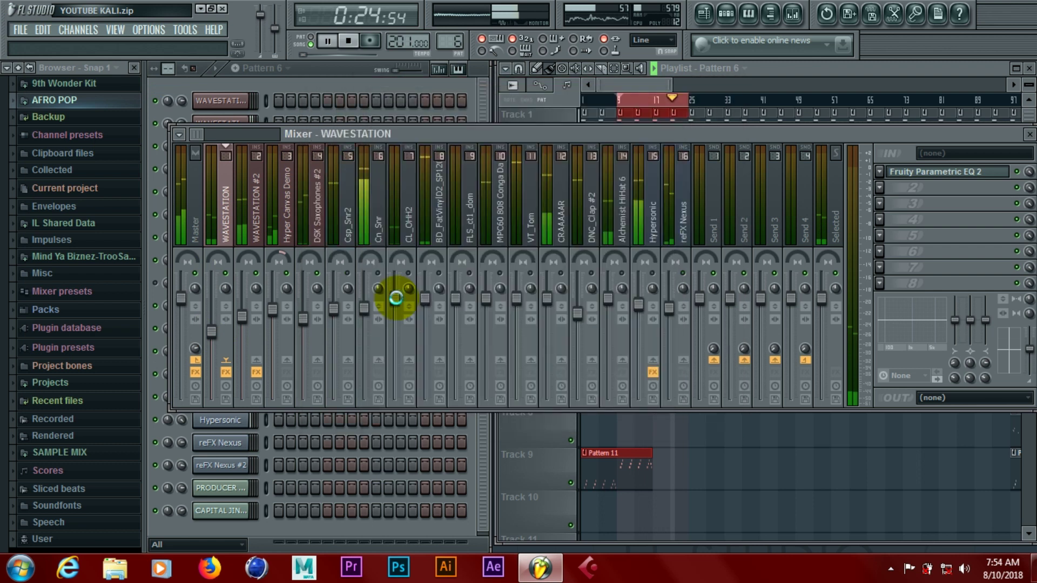
Step: Lower the DSK Saxophones #2 track's volume slightly further while the song plays
left_click(318, 216)
left_click_drag(303, 317, 303, 320)
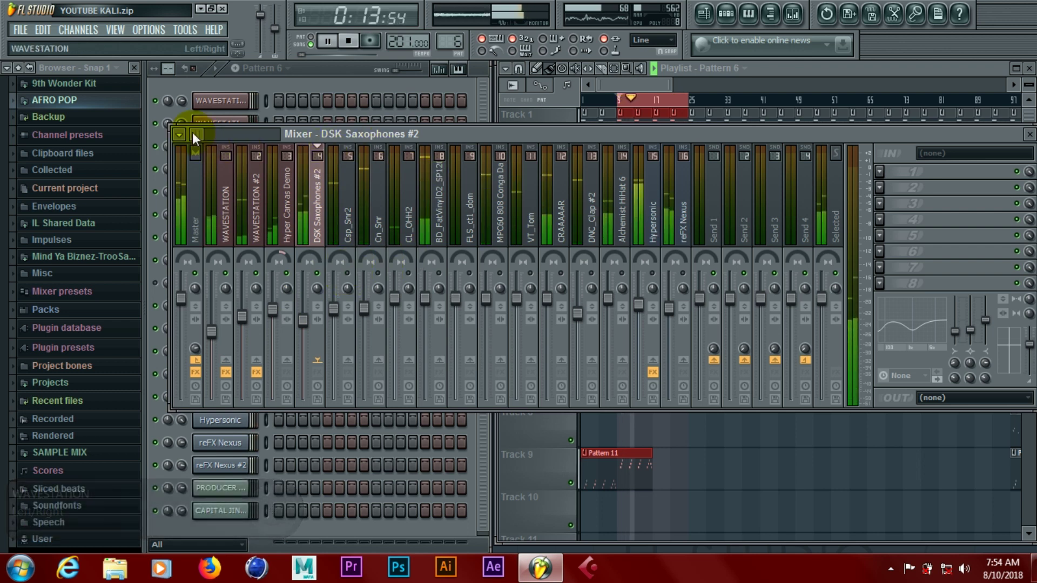
Step: Select the Hypersonic mixer track, stop playback and load Fruity Parametric EQ 2 into its first effect slot
left_click_drag(192, 138, 241, 149)
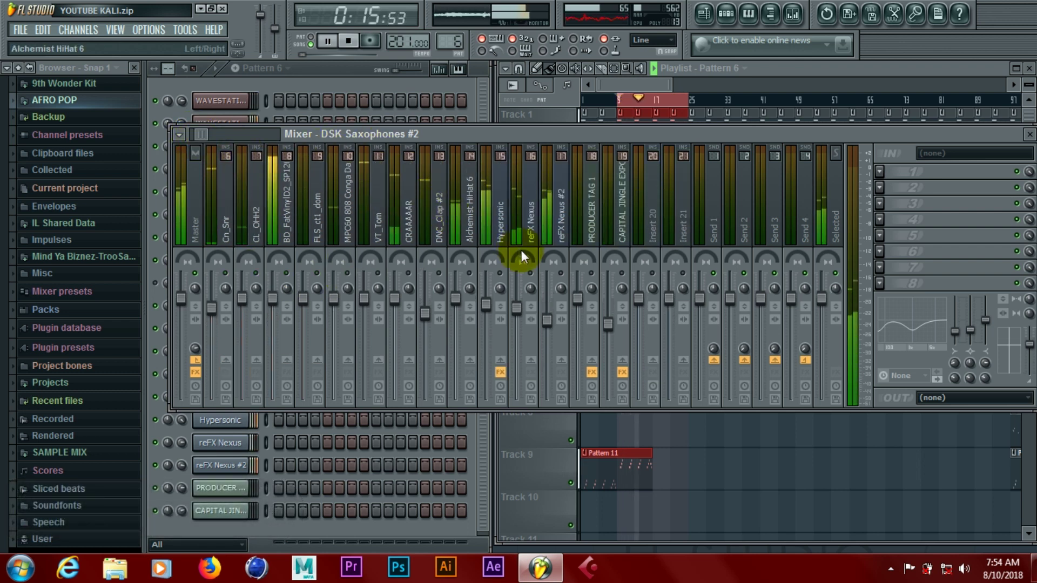
left_click(500, 274)
left_click(502, 227)
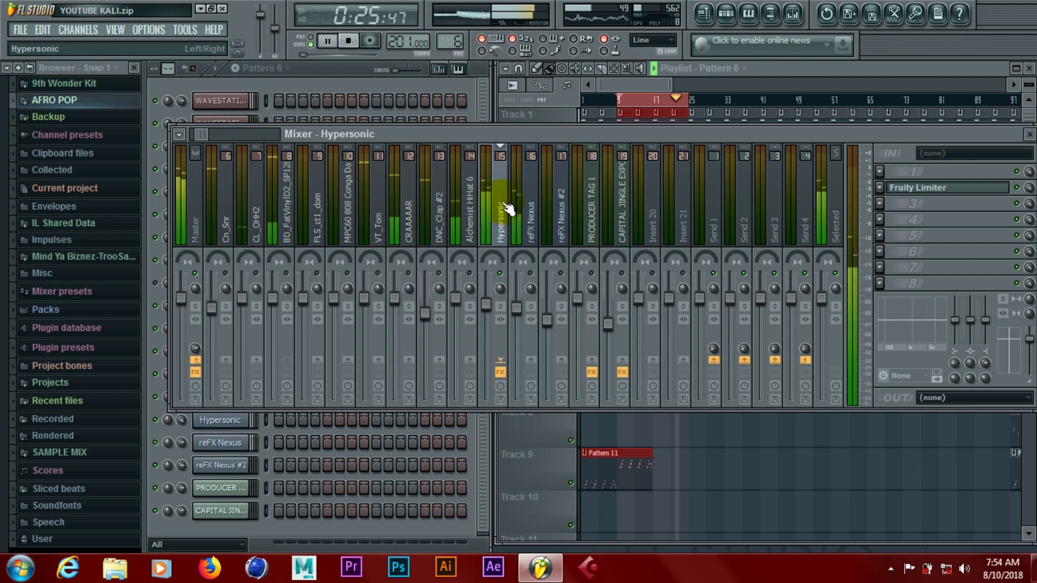
key("space")
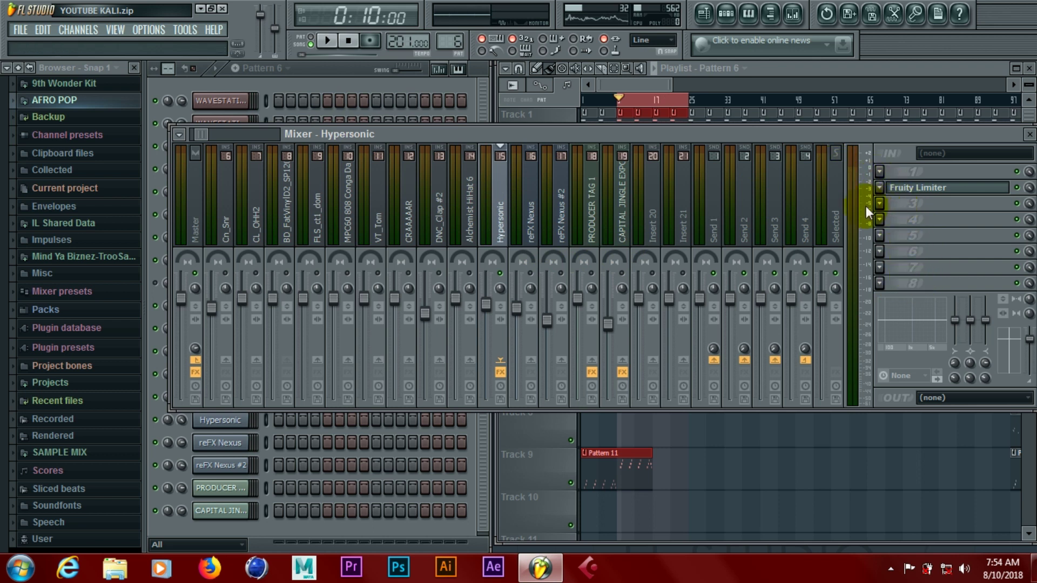
left_click(880, 173)
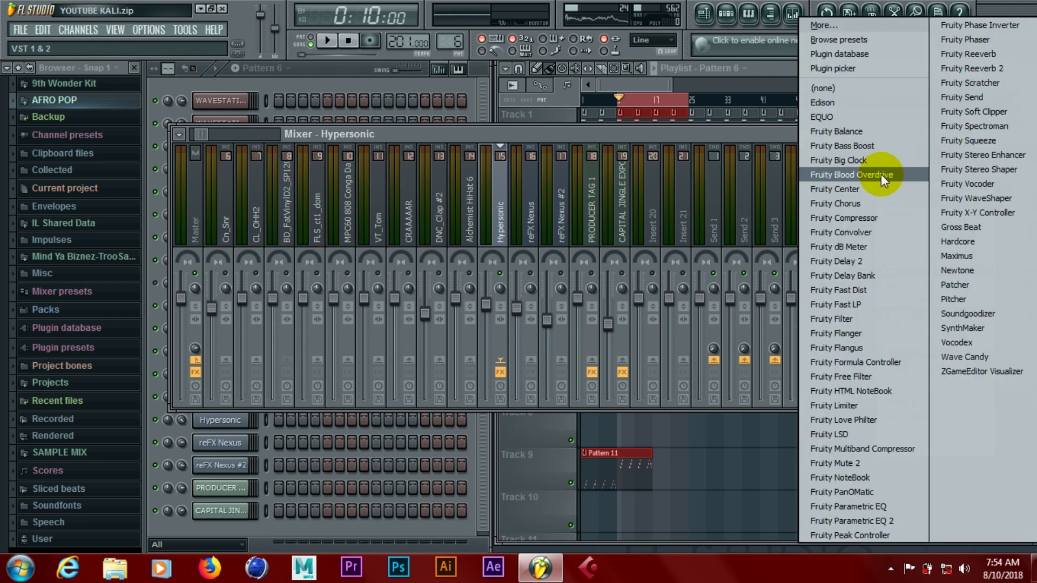
left_click(901, 519)
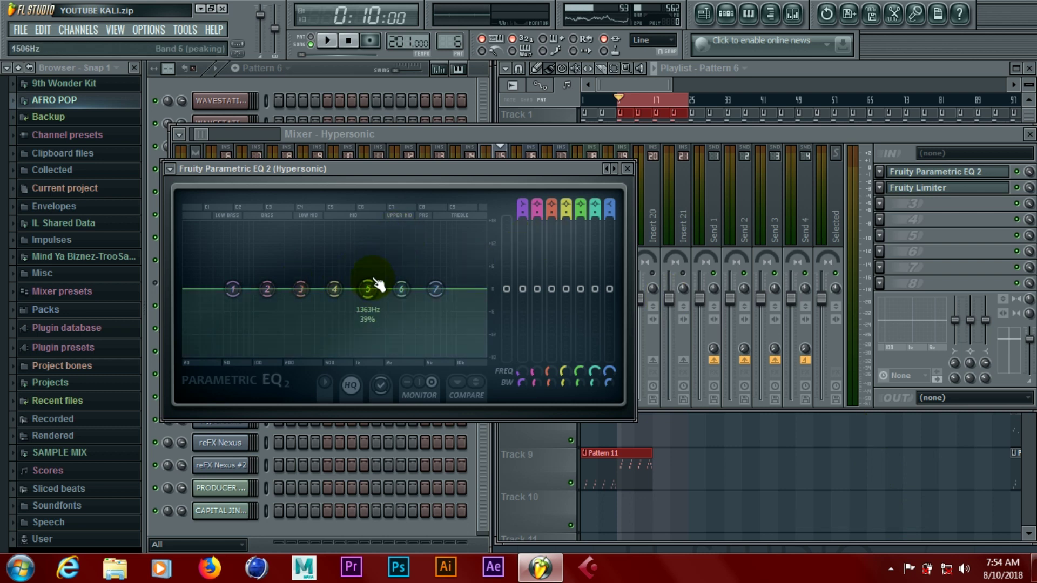
Step: Audition the Hypersonic track and set band 1 of its EQ to a high-pass filter with order Steep 8
key("space")
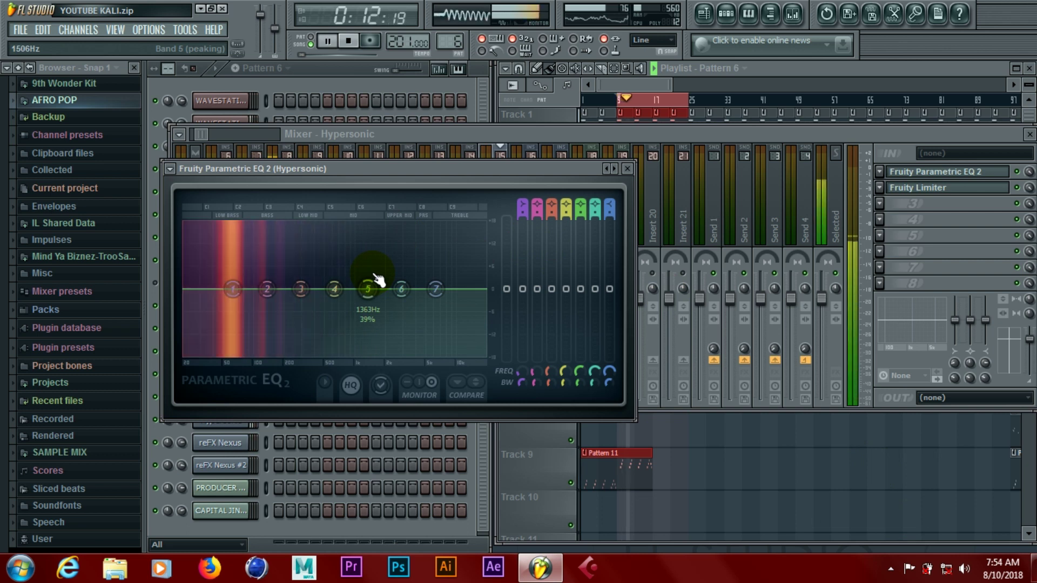
key("space")
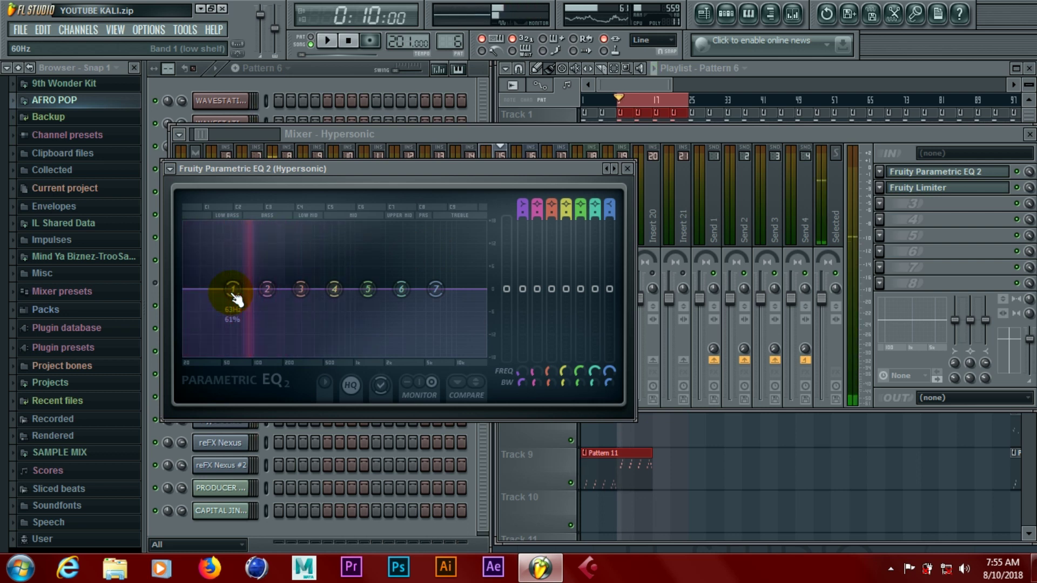
right_click(231, 291)
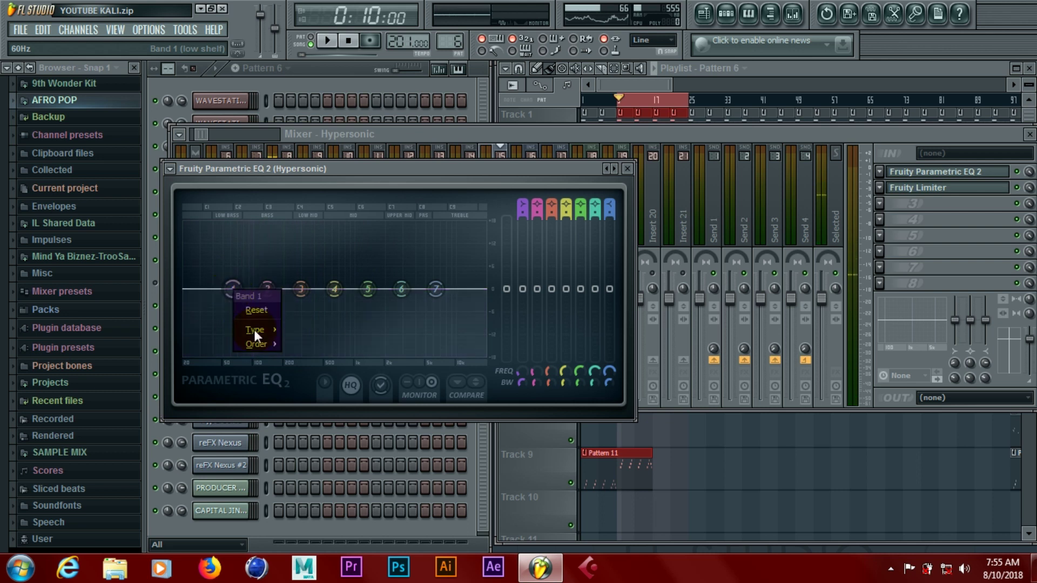
mouse_move(254, 330)
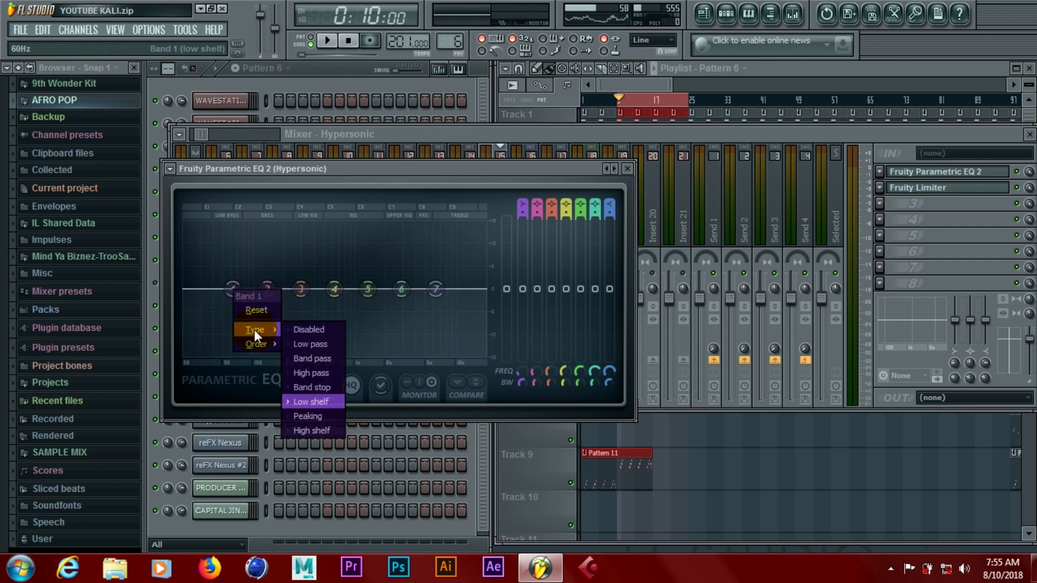
left_click(312, 374)
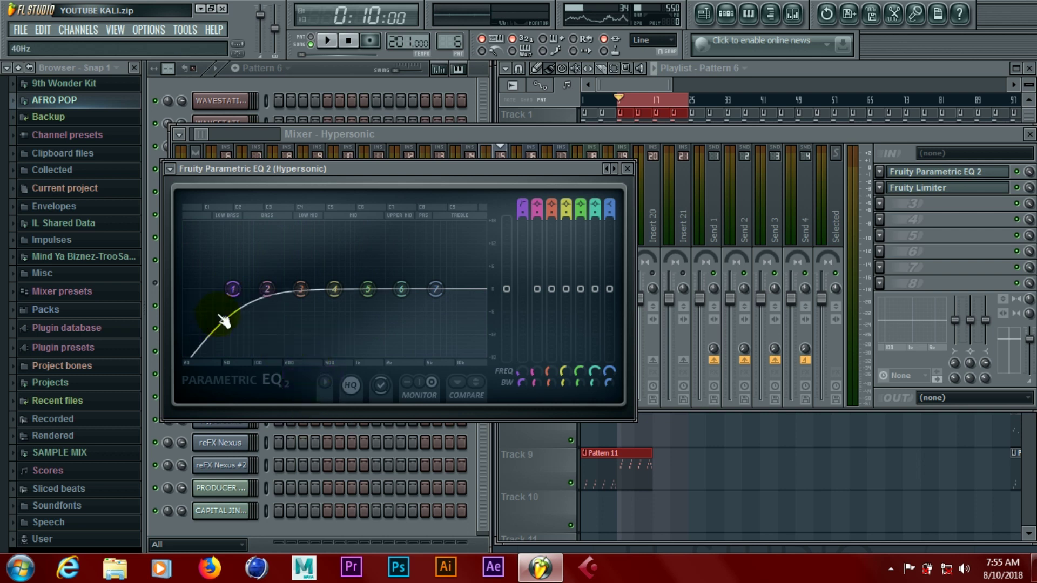
right_click(229, 290)
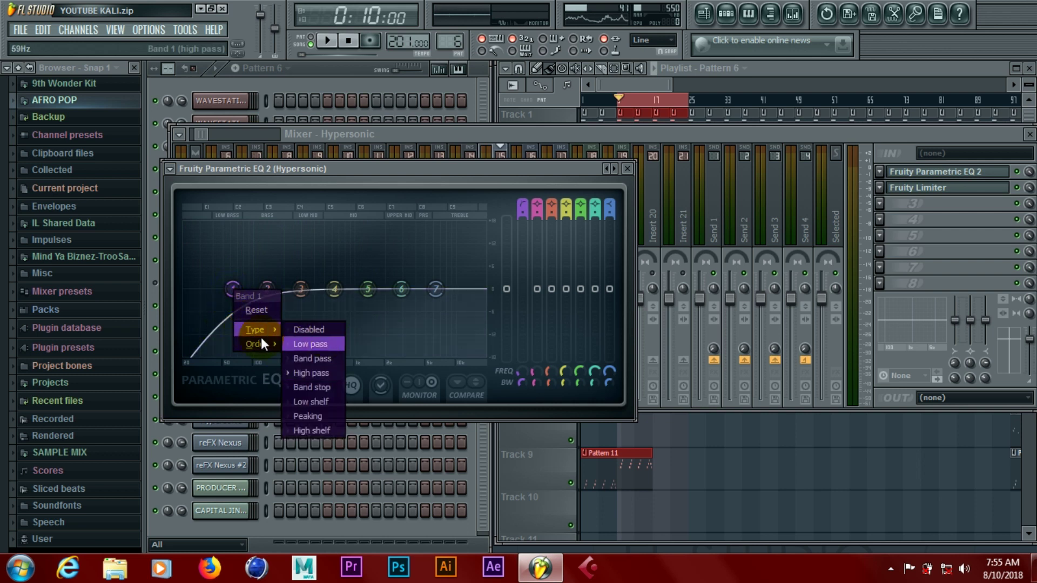
mouse_move(262, 343)
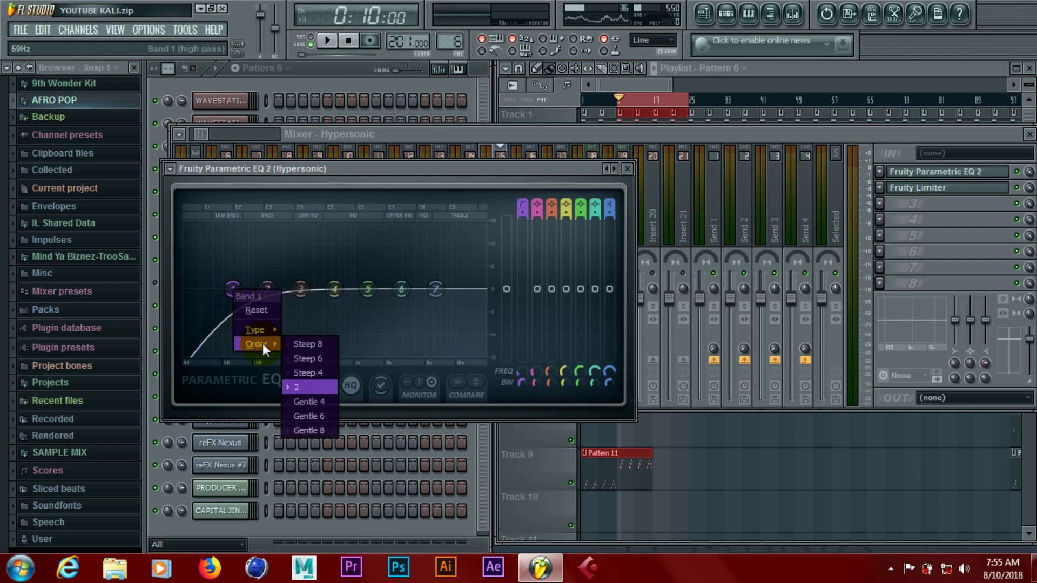
left_click(321, 347)
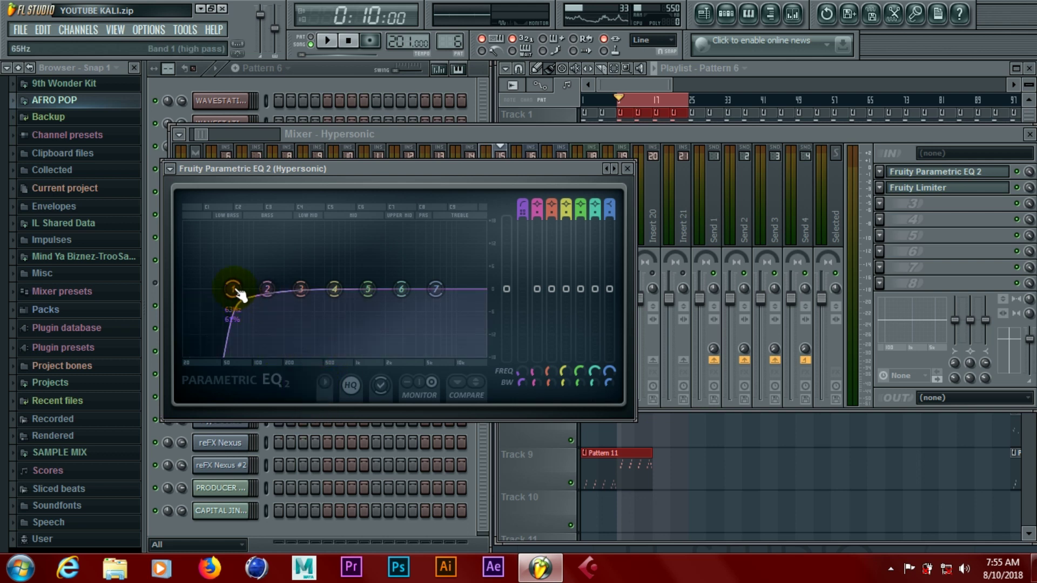
Step: Lower the Hypersonic EQ's band 1 high-pass cutoff to about 55 Hz, playing the song before and after the change
key("space")
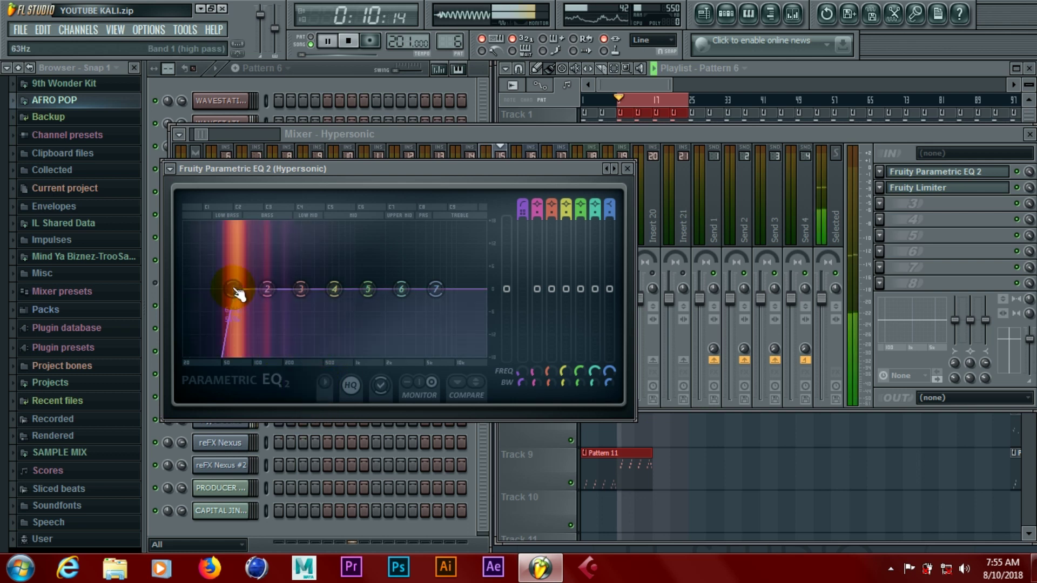
key("space")
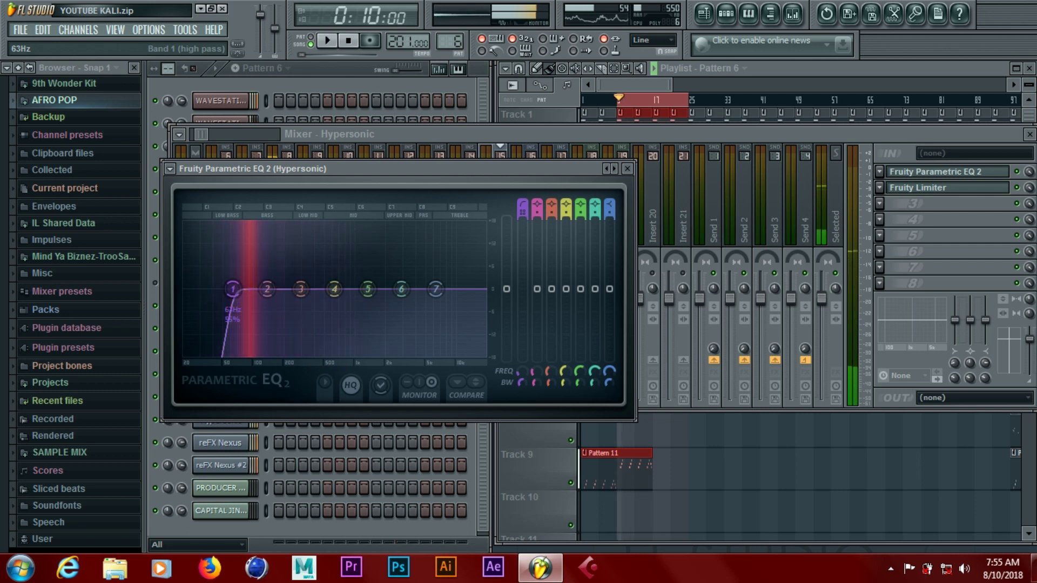
left_click_drag(233, 289, 216, 289)
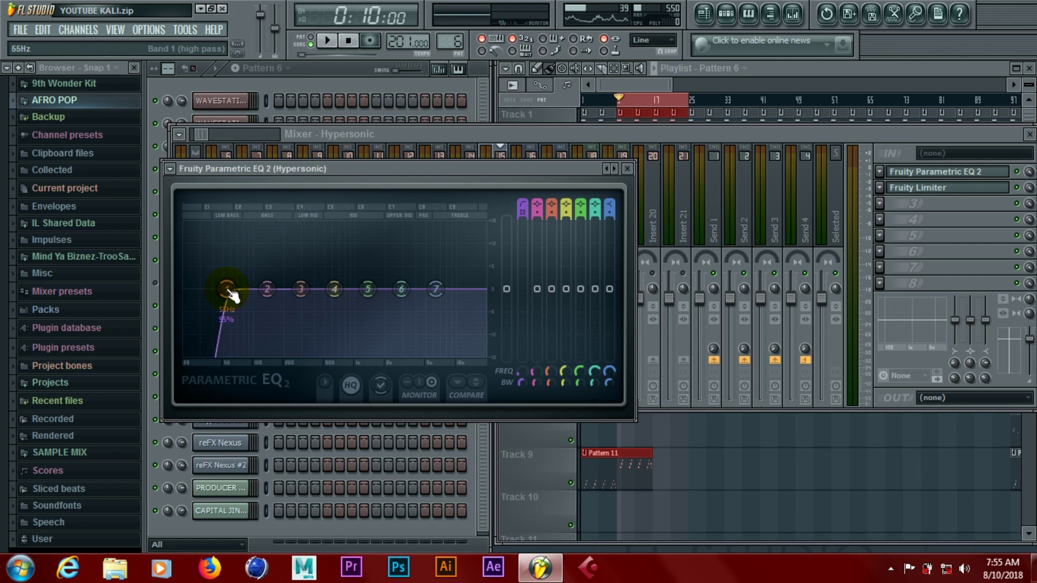
key("space")
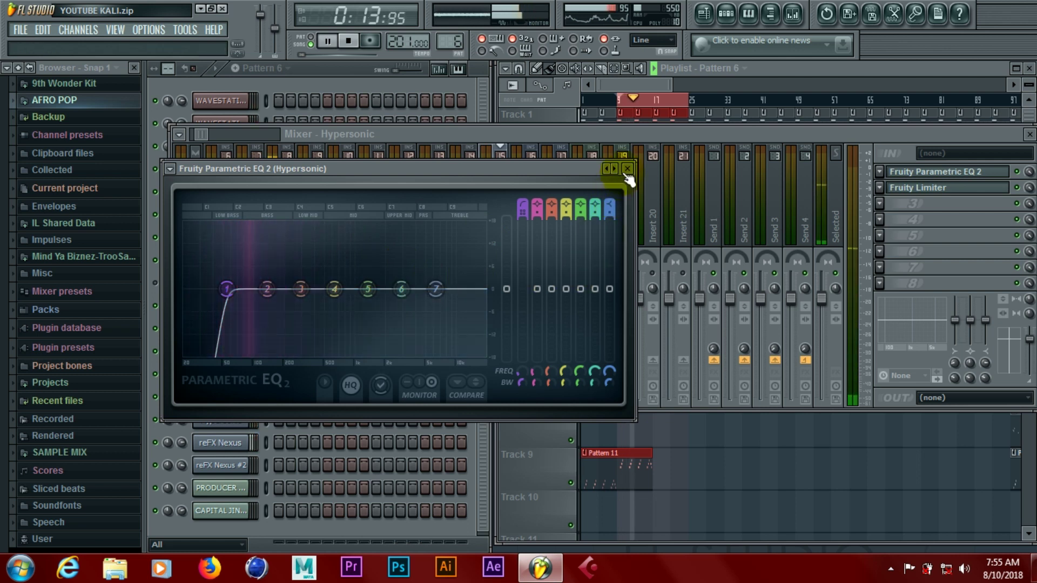
key("space")
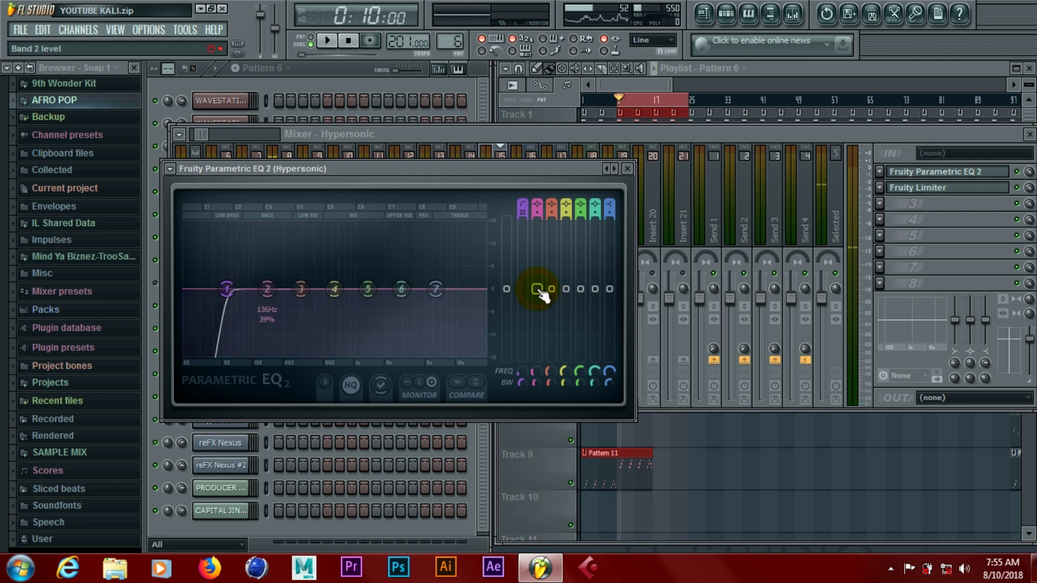
Step: Boost band 2 of the Hypersonic EQ by about 2 dB at 136 Hz, fine-tuning it during playback
left_click(538, 290)
left_click_drag(539, 290, 537, 284)
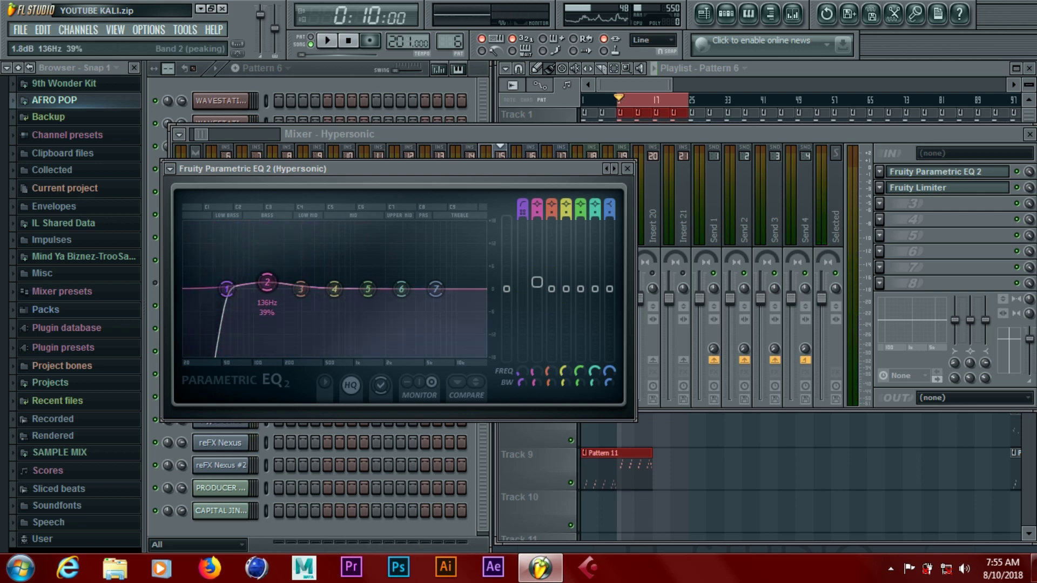
key("space")
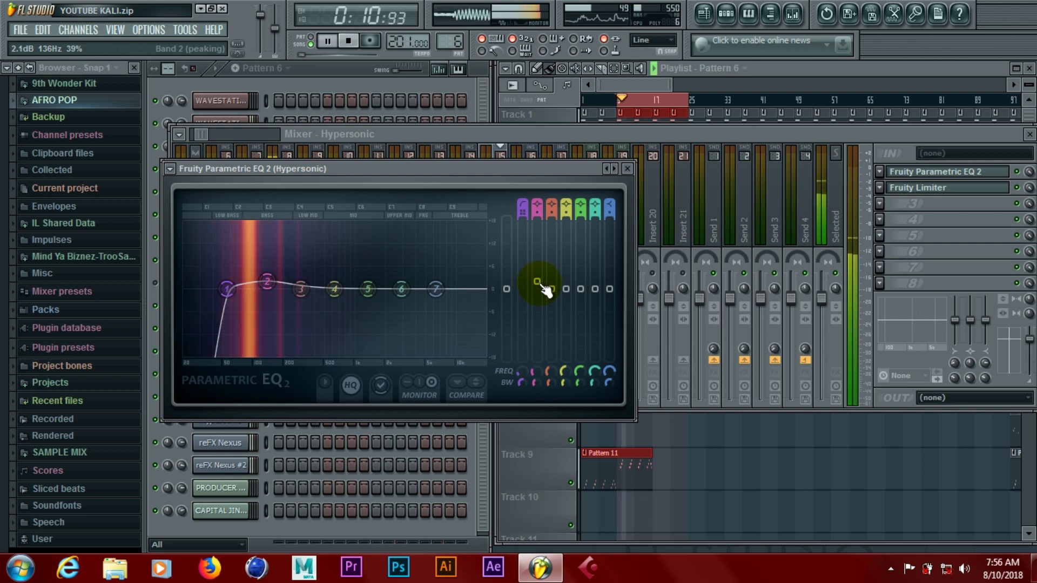
left_click(538, 282)
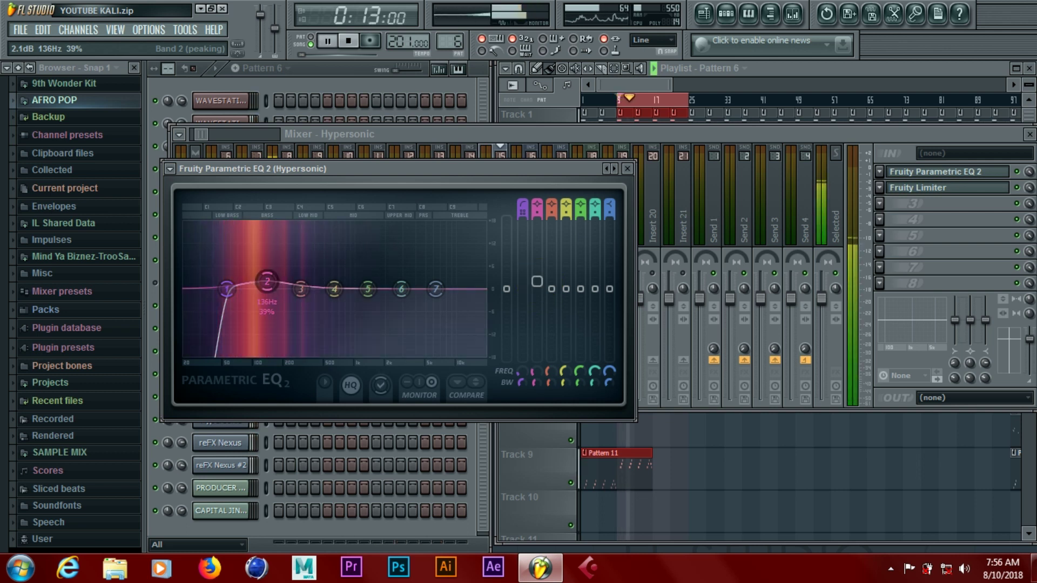
left_click_drag(537, 282, 536, 283)
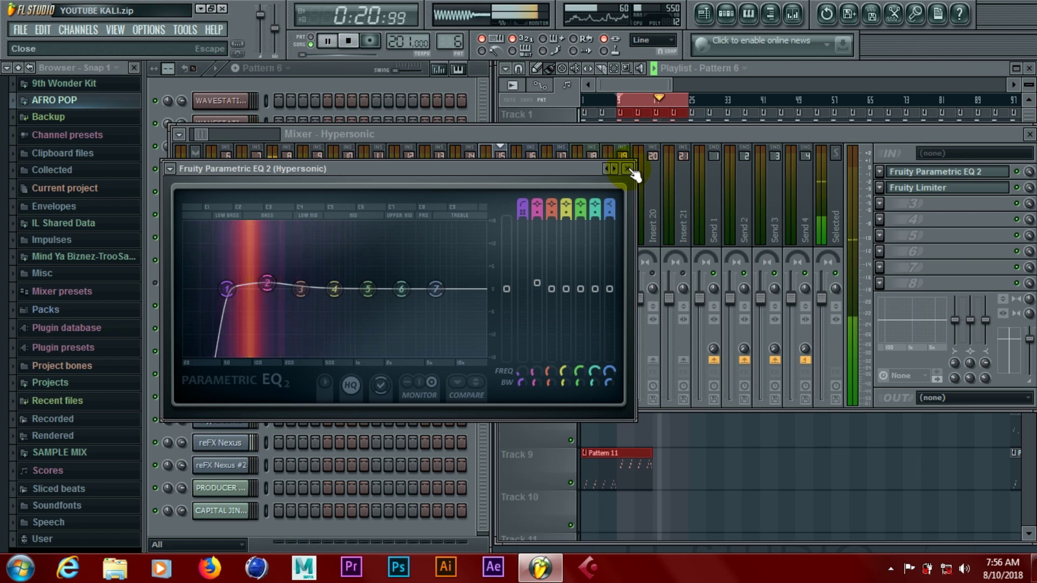
Step: Cut Hypersonic EQ band 4 to about -3.2 dB and band 3 to about -0.7 dB, and close the EQ with the song playing
left_click_drag(566, 288, 566, 298)
key("space")
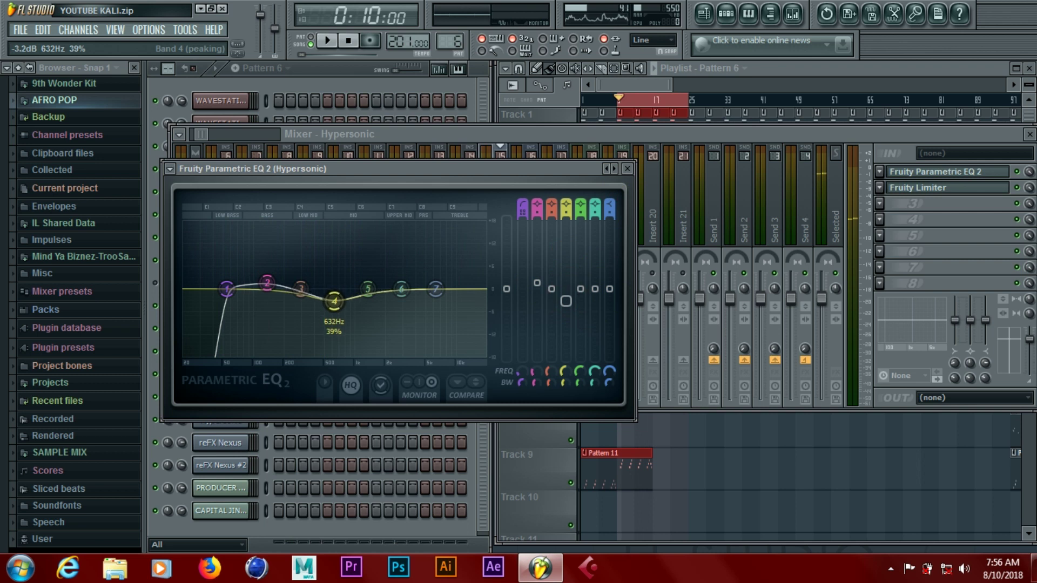
key("space")
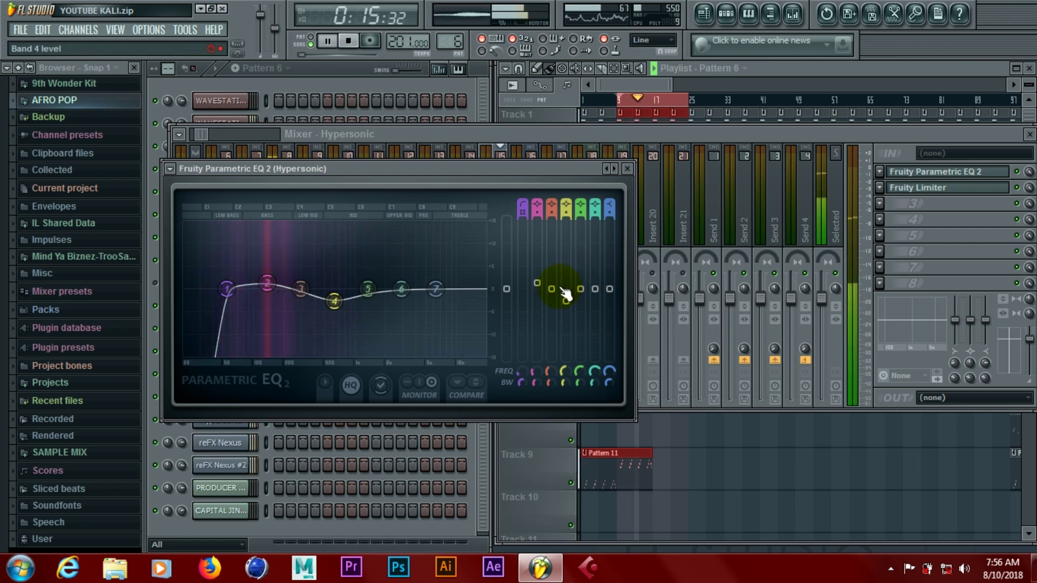
left_click_drag(551, 289, 552, 292)
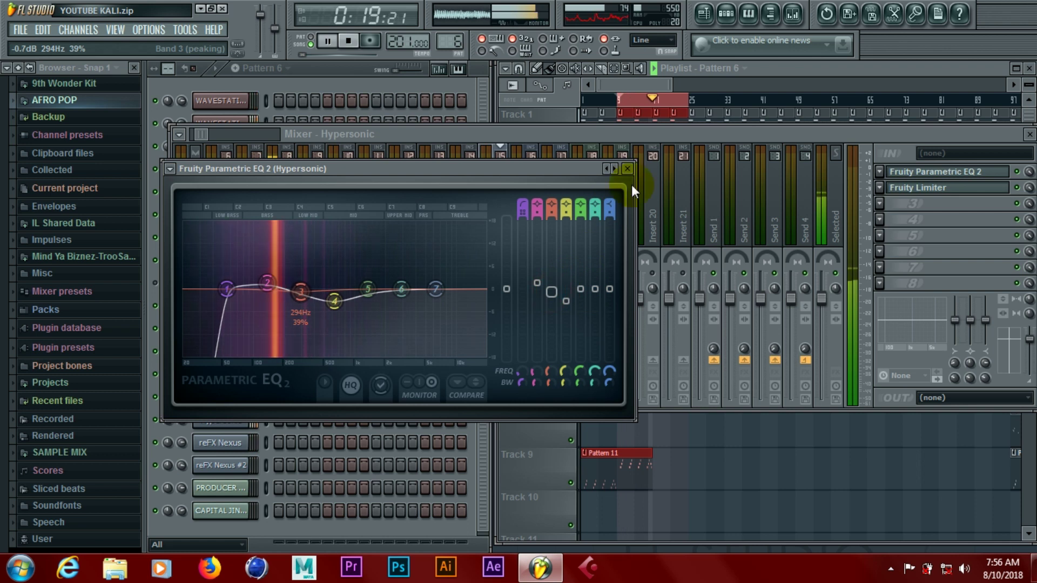
left_click(627, 169)
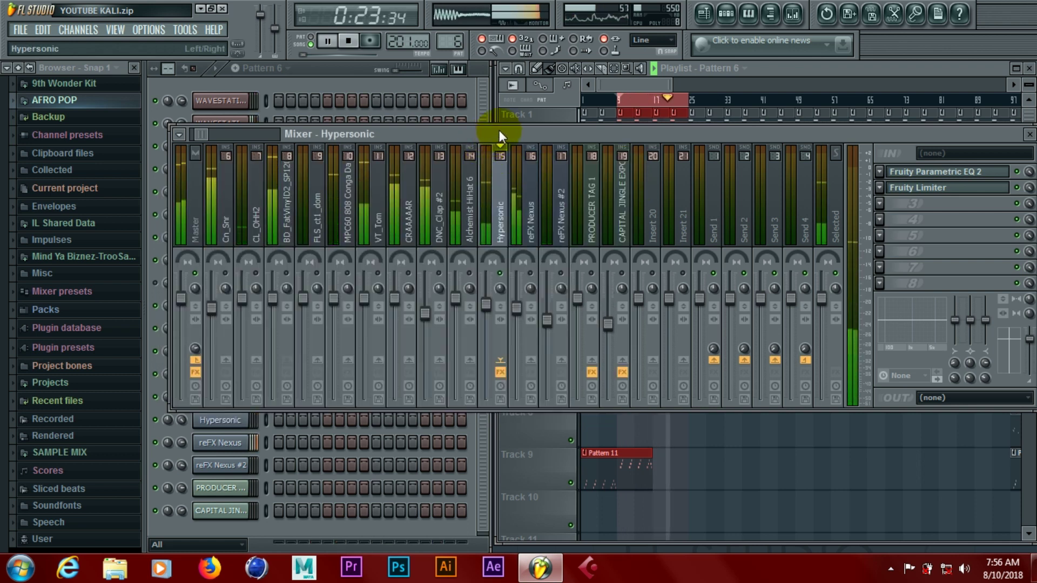
Step: Stop playback and save the project as YOUTUBE KALI.zip in the NIMERY YOUTUBE folder, replacing the existing file
key("space")
left_click(21, 31)
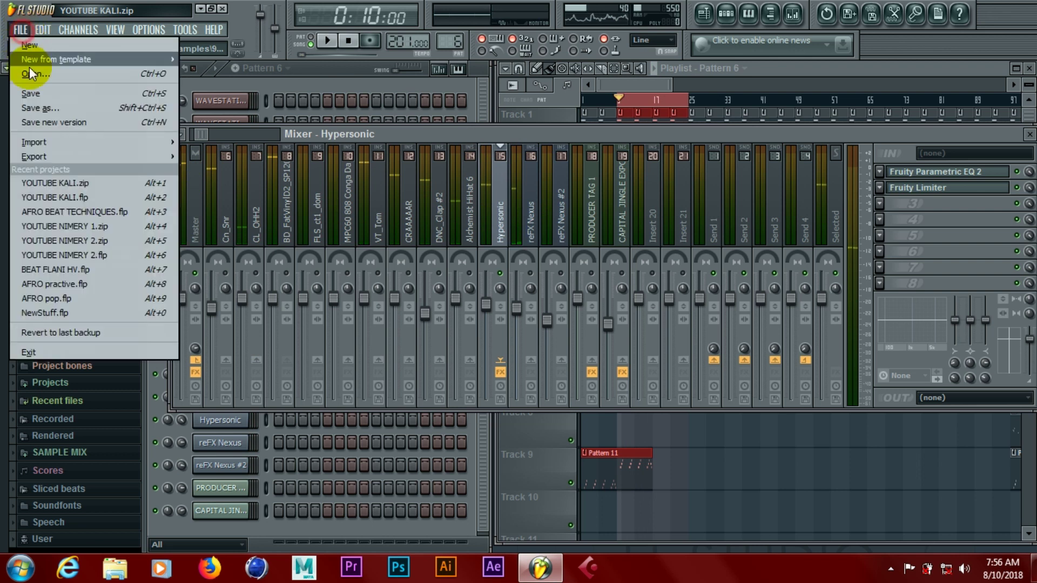
left_click(27, 93)
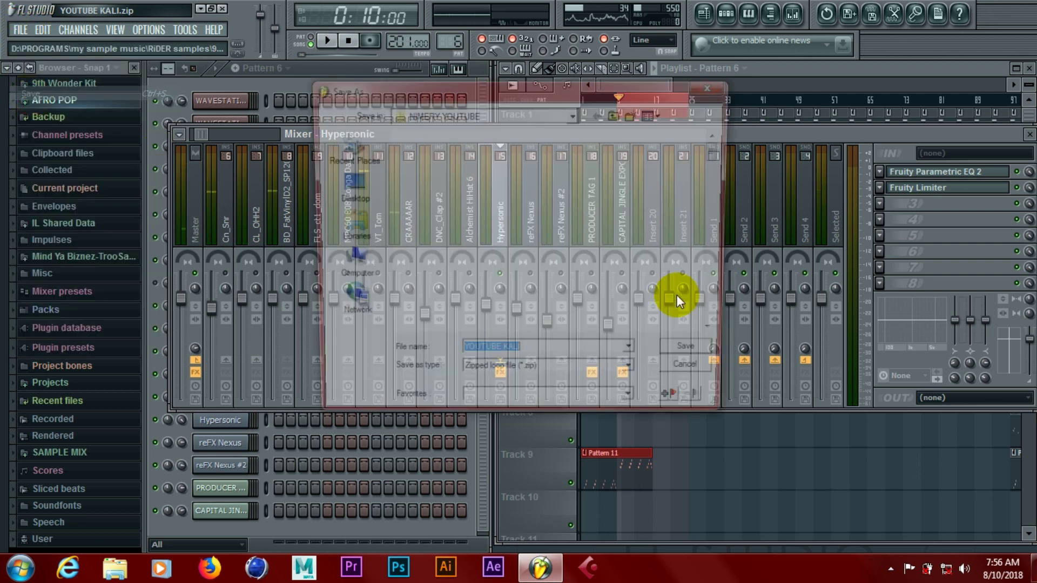
left_click(691, 360)
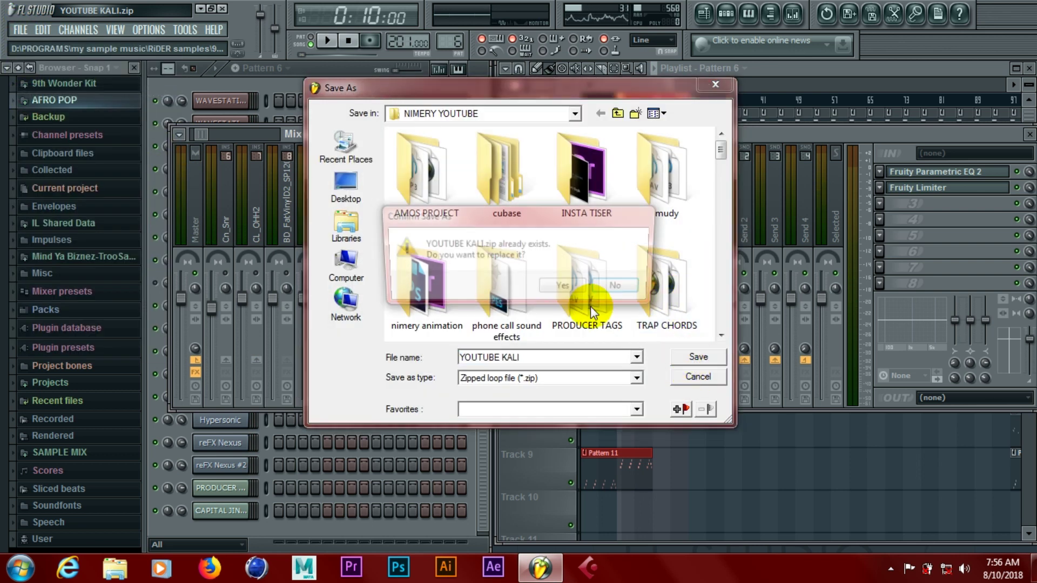
left_click(575, 289)
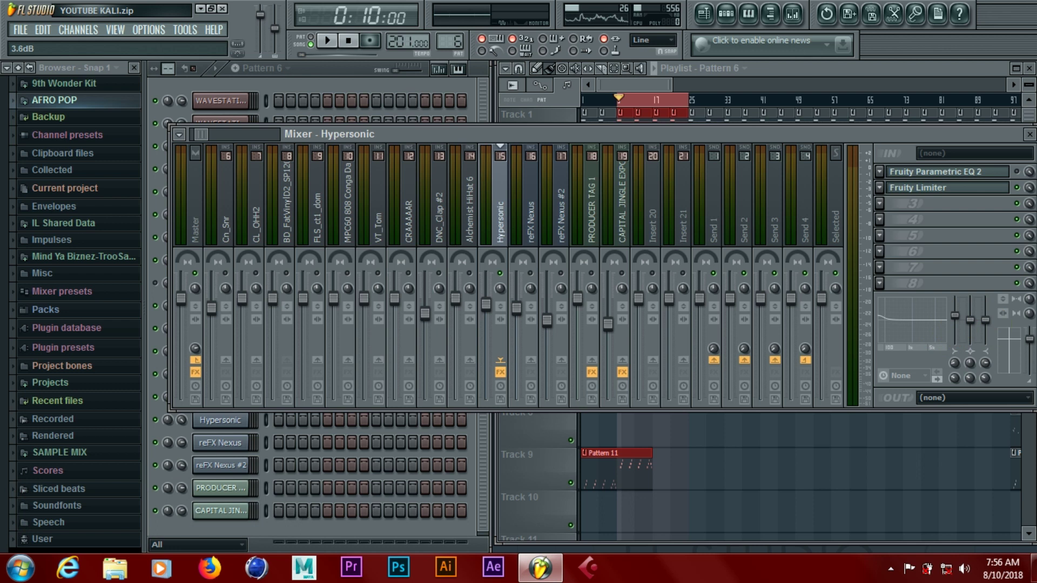
Step: Play the song to check the mix and save the project again as YOUTUBE KALI during playback
key("space")
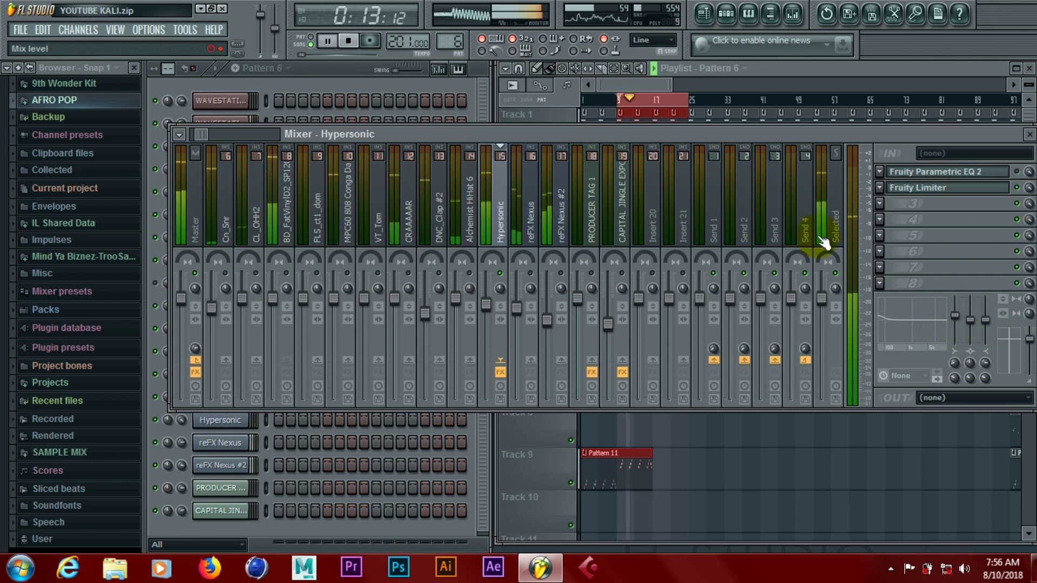
left_click(22, 30)
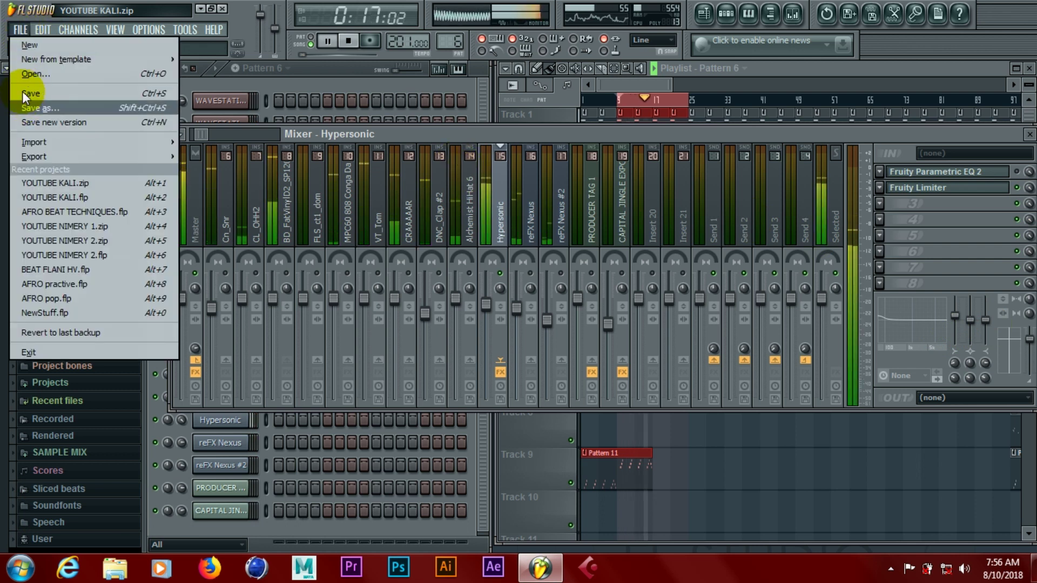
left_click(23, 92)
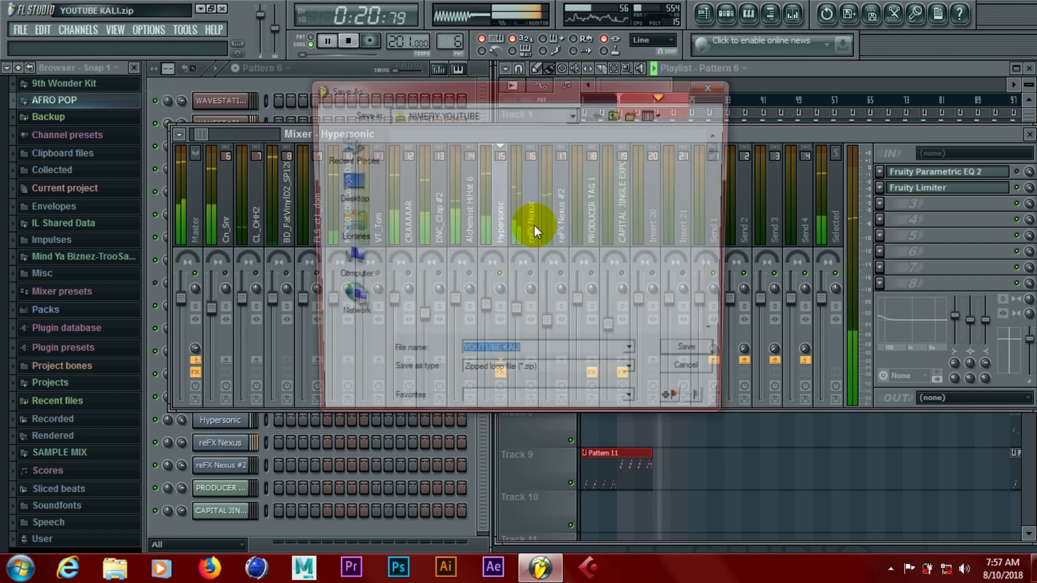
left_click(679, 358)
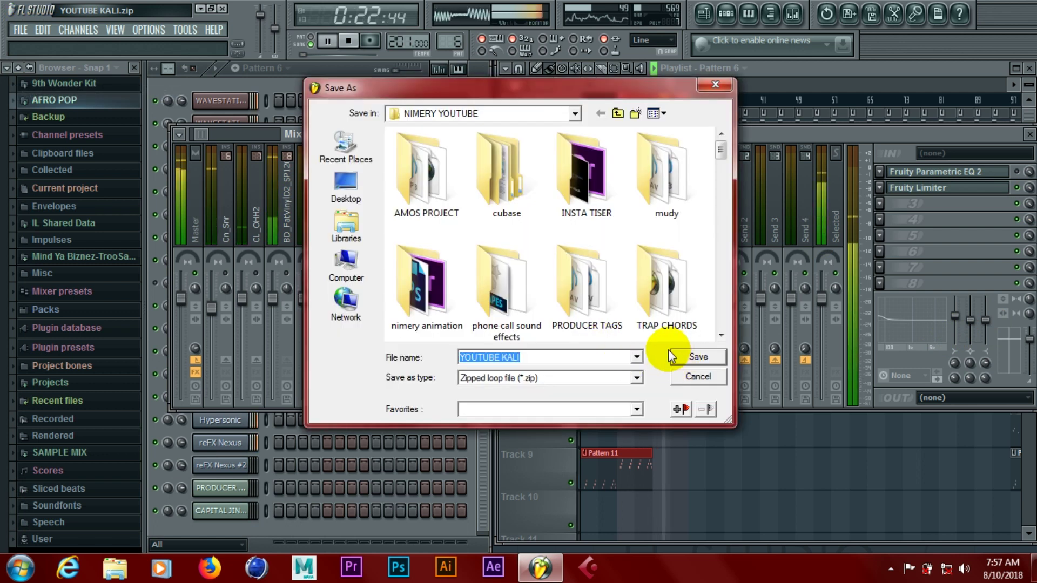
left_click(493, 284)
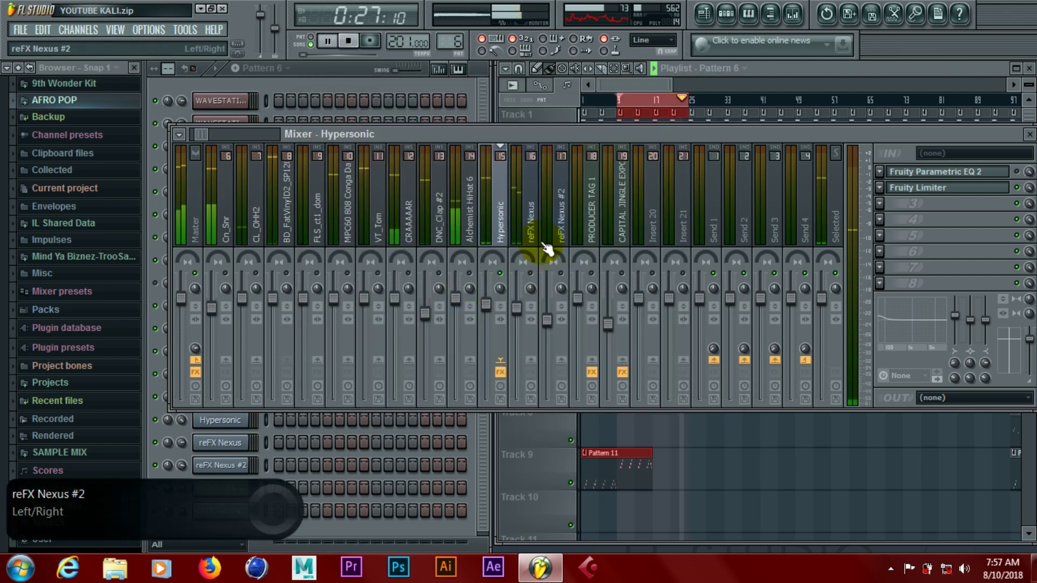
Step: Restart the song and lower the Hypersonic track's volume to about -4.8 dB, stopping playback when done
key("space")
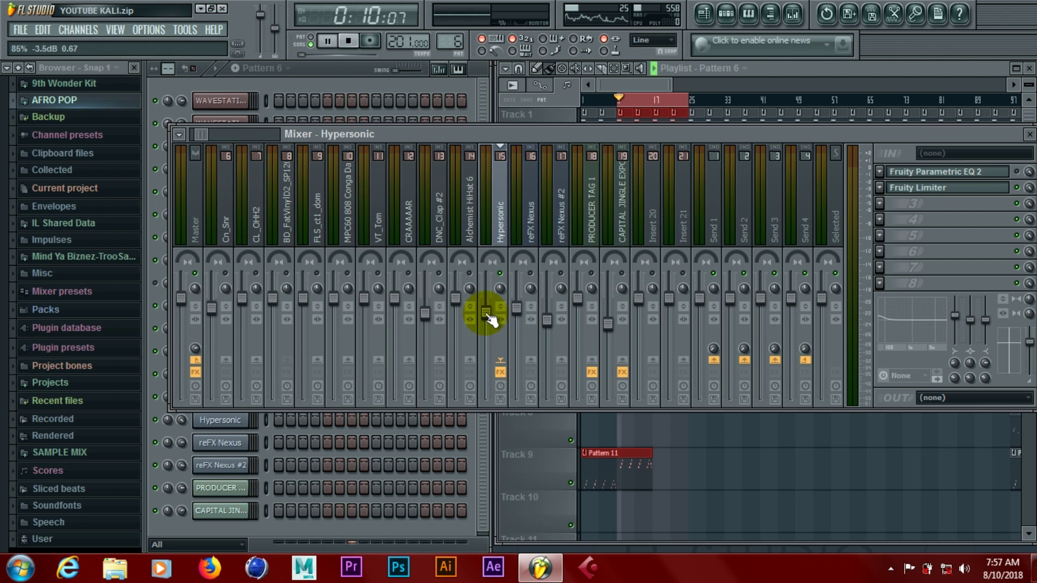
left_click_drag(486, 312, 486, 316)
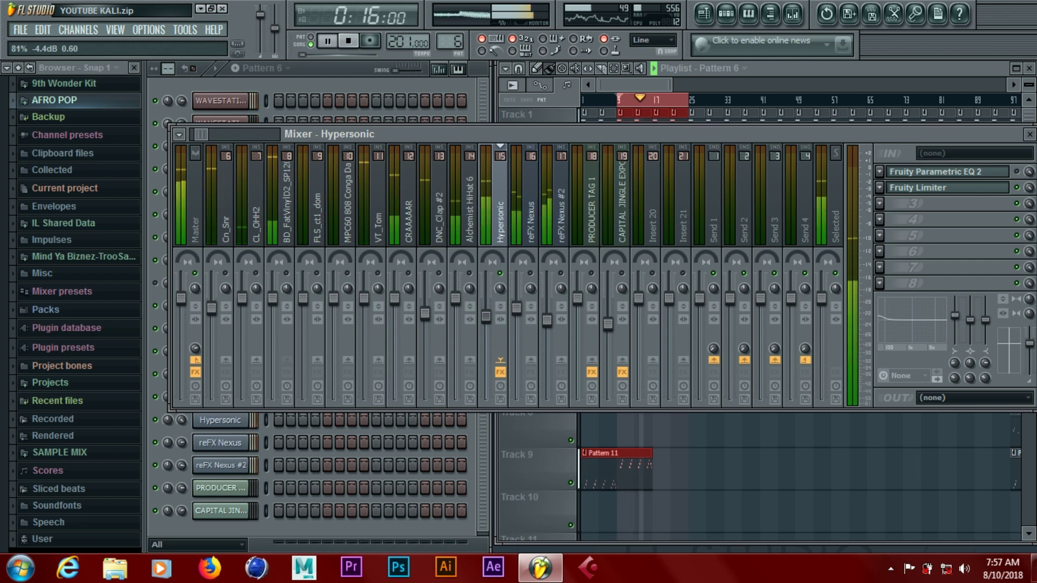
left_click_drag(486, 316, 486, 318)
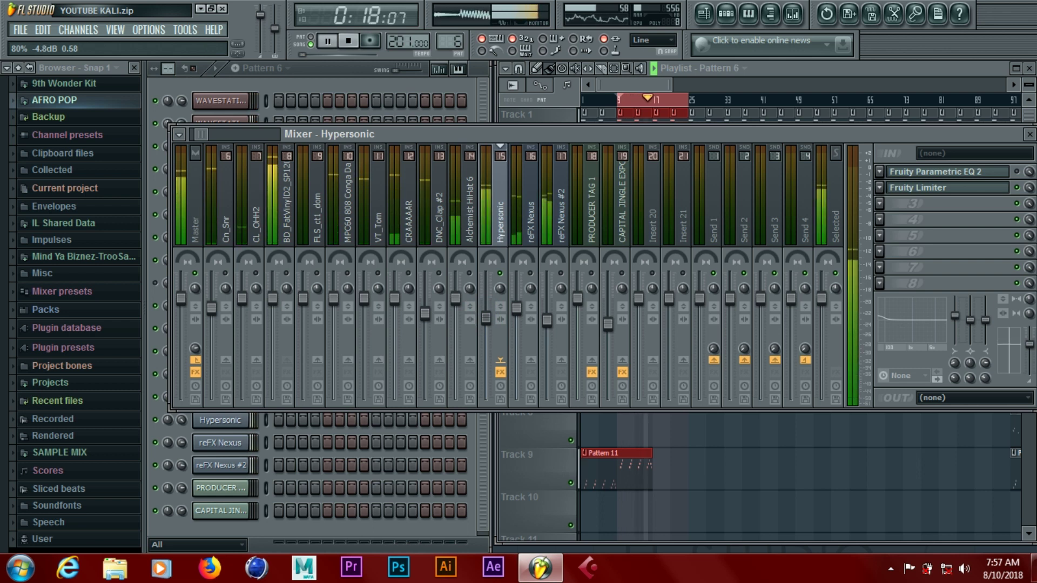
key("space")
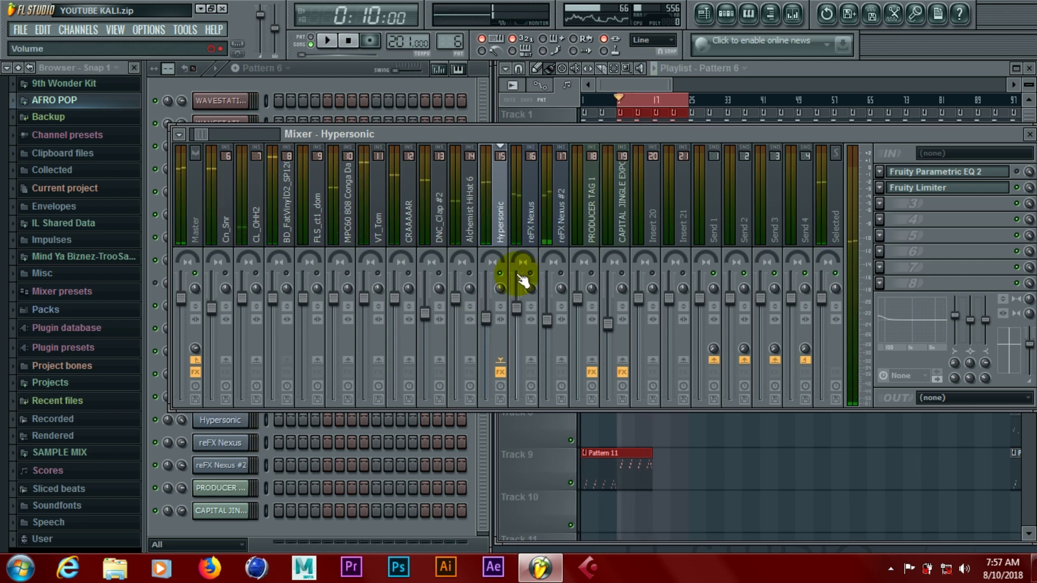
Step: Select the reFX Nexus track and, with the song playing, slightly cut its channel EQ lows and boost its mids
left_click(532, 273)
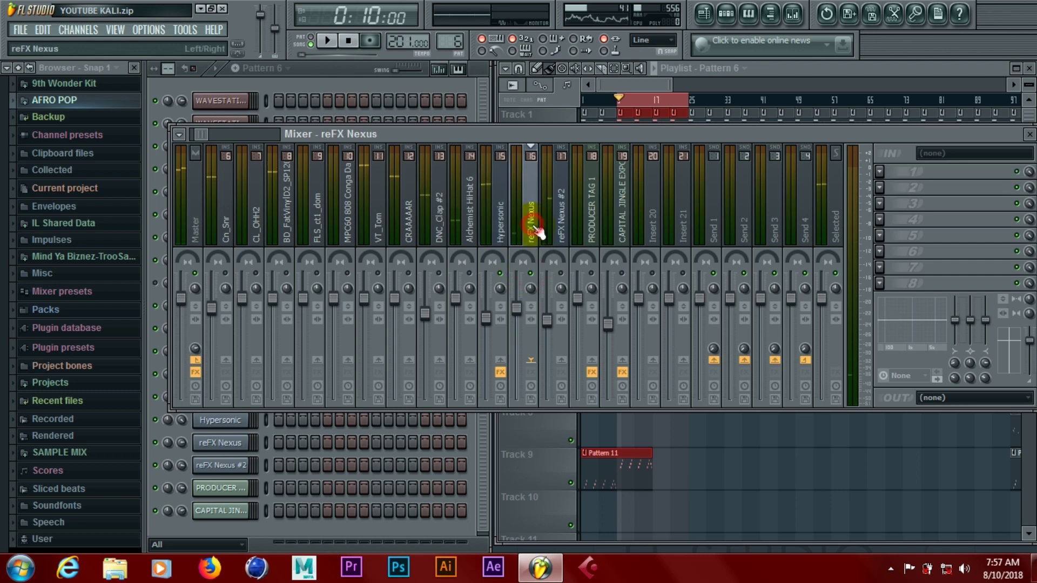
key("space")
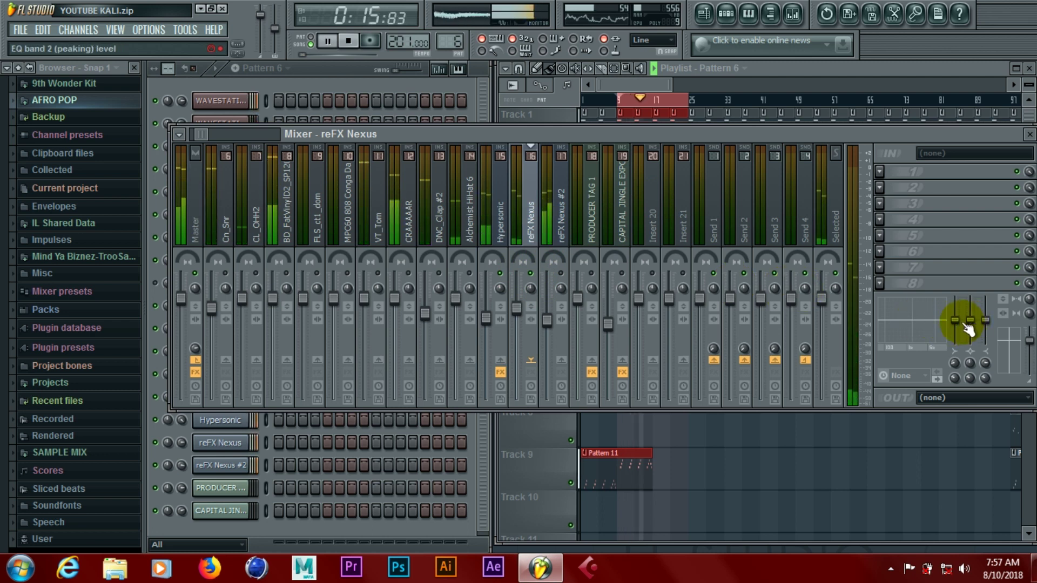
left_click_drag(955, 321, 955, 322)
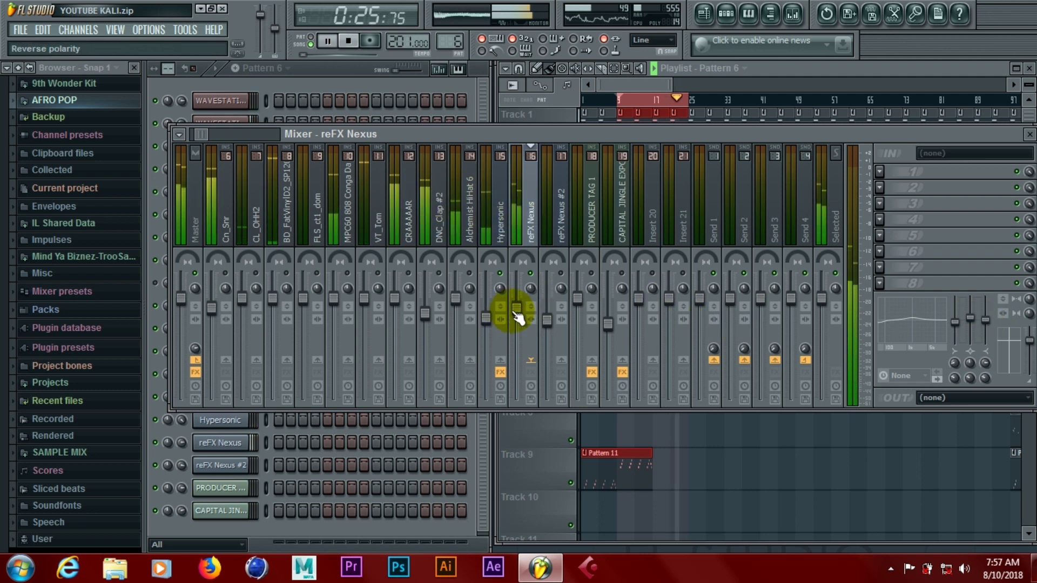
Step: Lower the reFX Nexus track's volume to about -6.9 dB and restart the song to check the level
left_click_drag(517, 308, 516, 316)
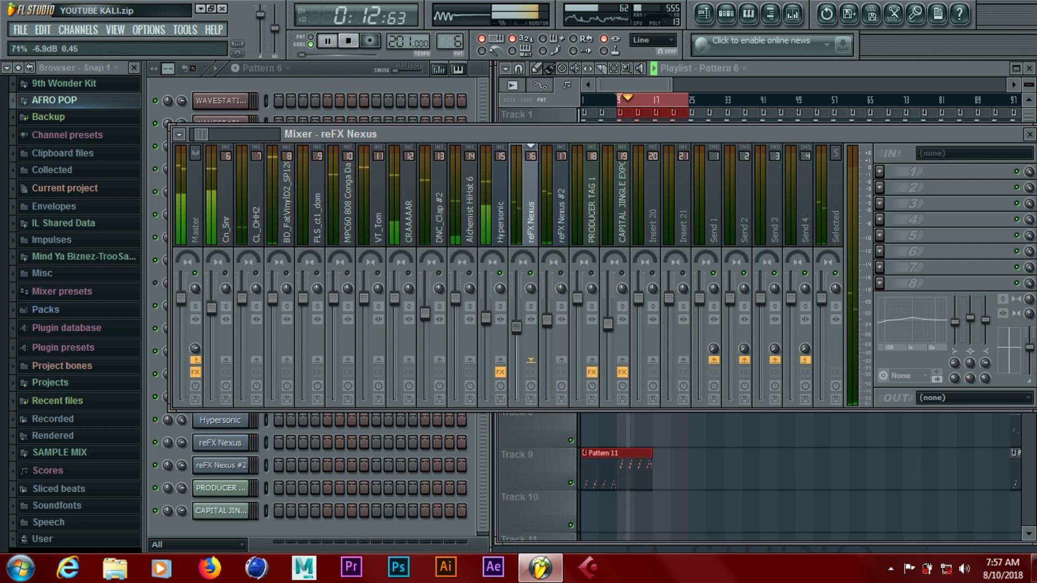
left_click_drag(516, 326, 516, 326)
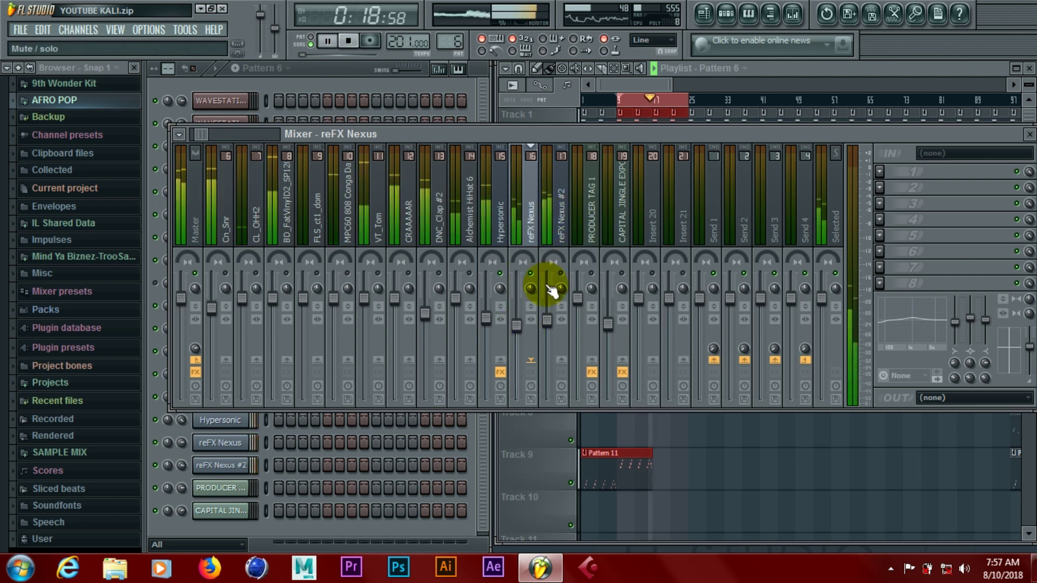
key("space")
key("space")
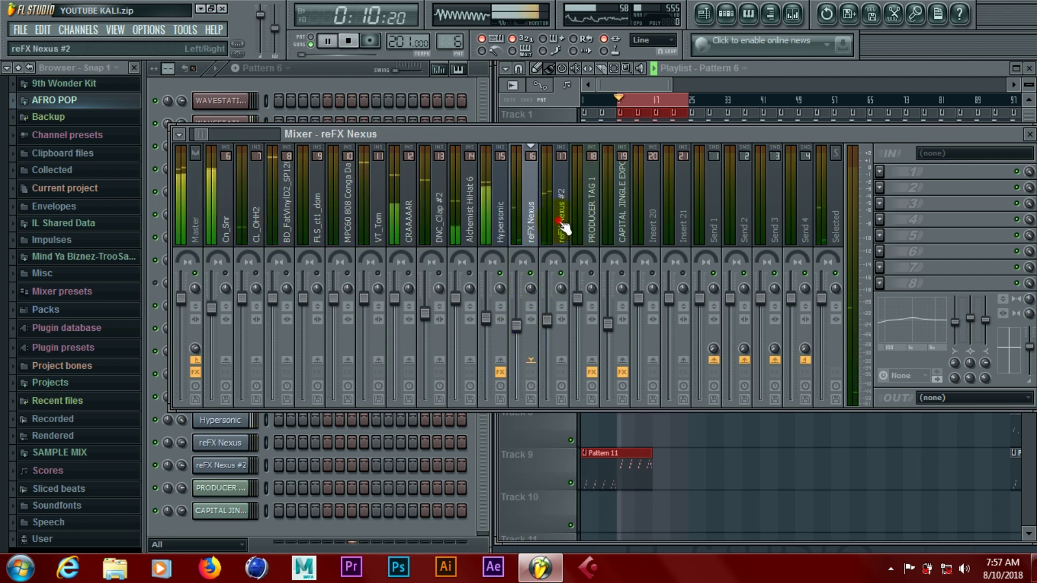
Step: Select the reFX Nexus #2 track and cut the mid and high bands of its channel EQ during playback
left_click(560, 225)
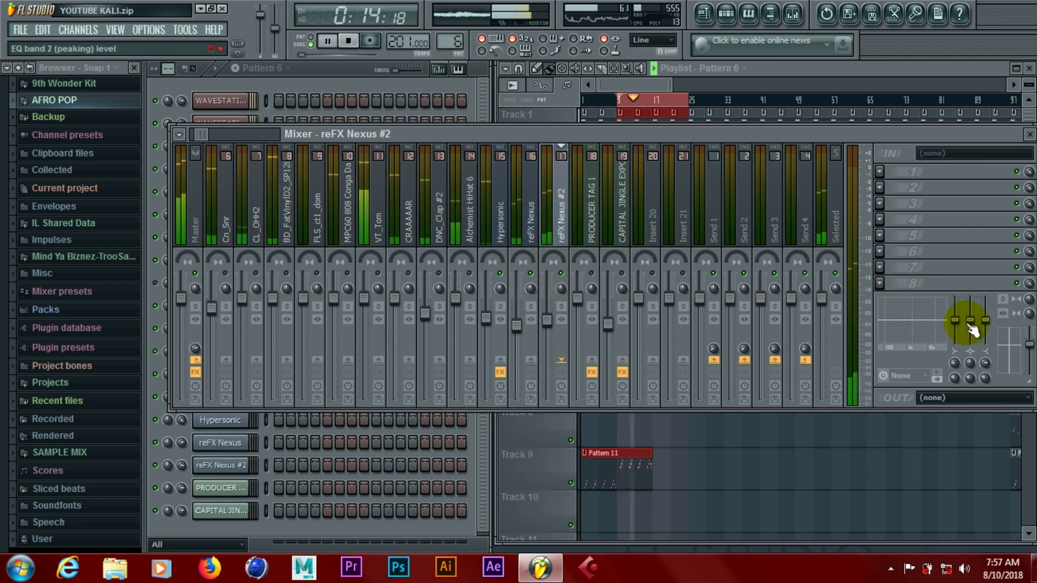
left_click_drag(985, 321, 970, 327)
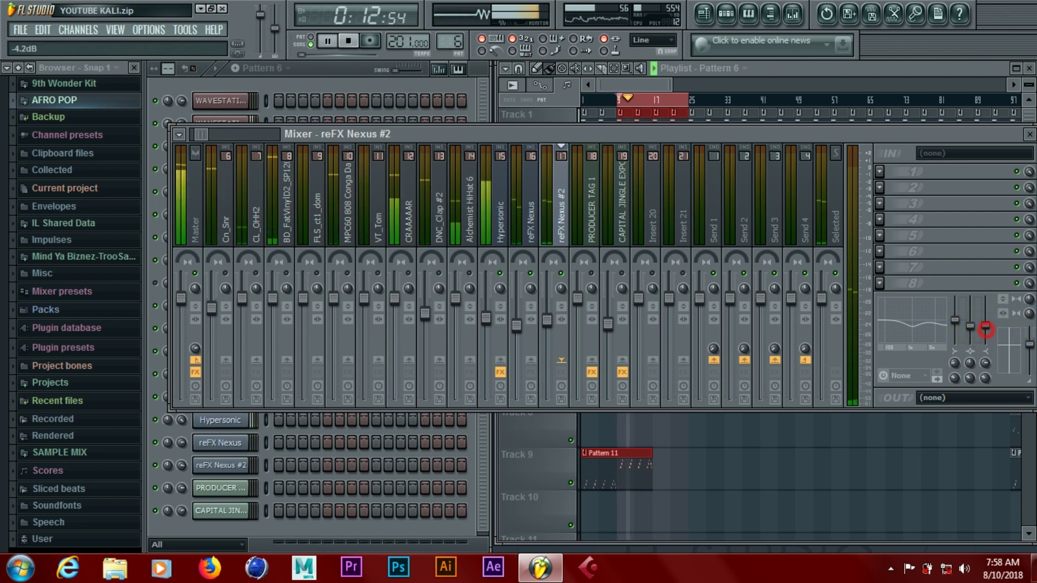
left_click_drag(986, 328, 985, 329)
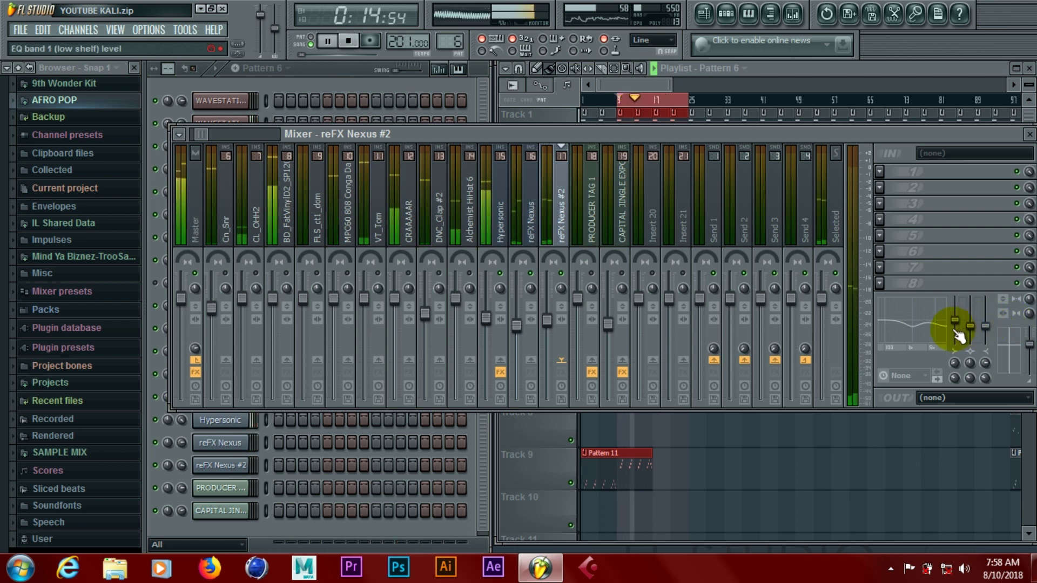
Step: Lower the reFX Nexus #2 track's volume slightly, comparing it with the reFX Nexus track while the song plays
left_click(532, 225)
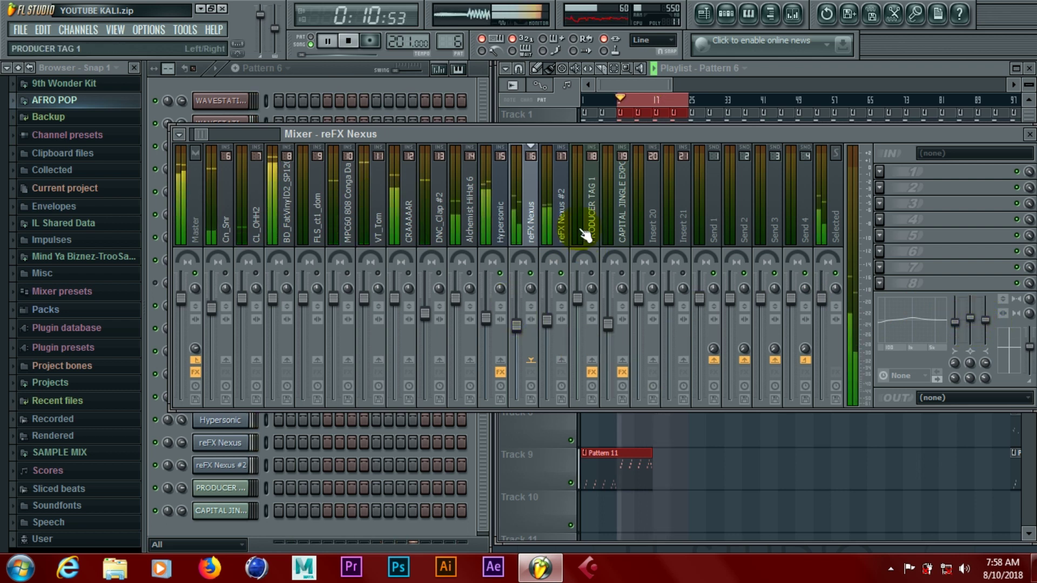
left_click(564, 227)
left_click(551, 323)
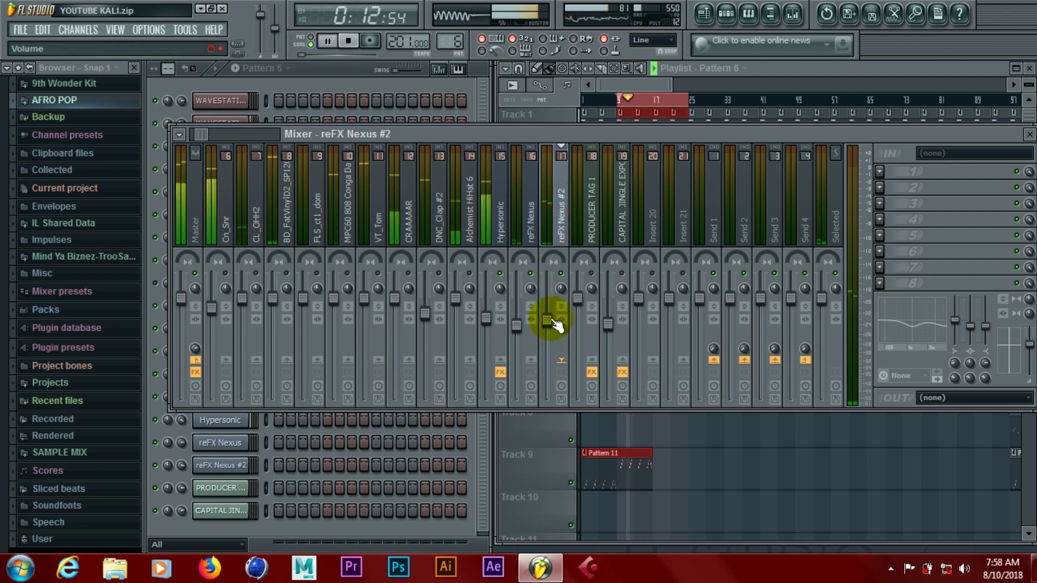
left_click_drag(554, 321, 549, 331)
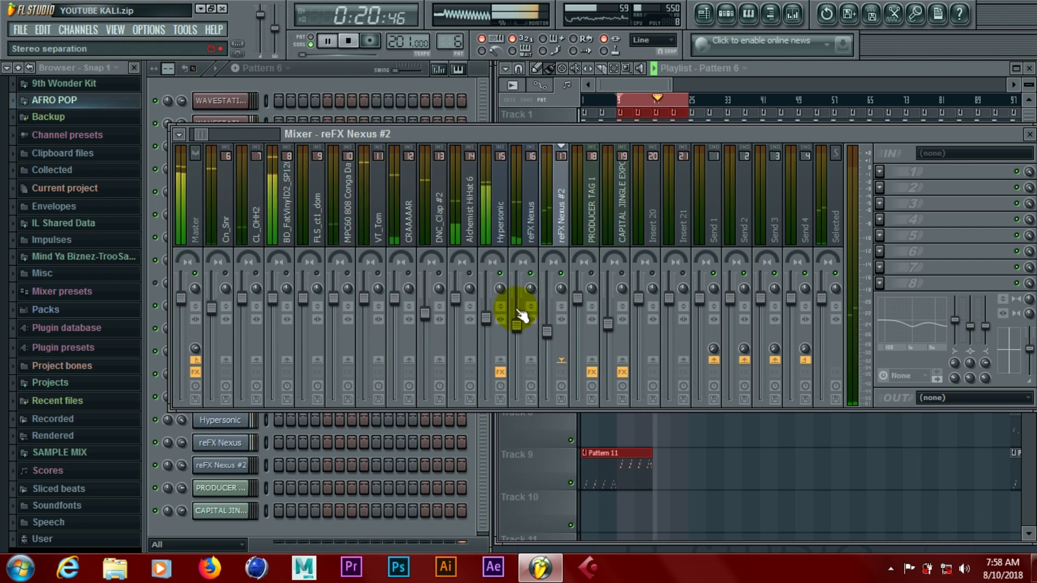
left_click(530, 236)
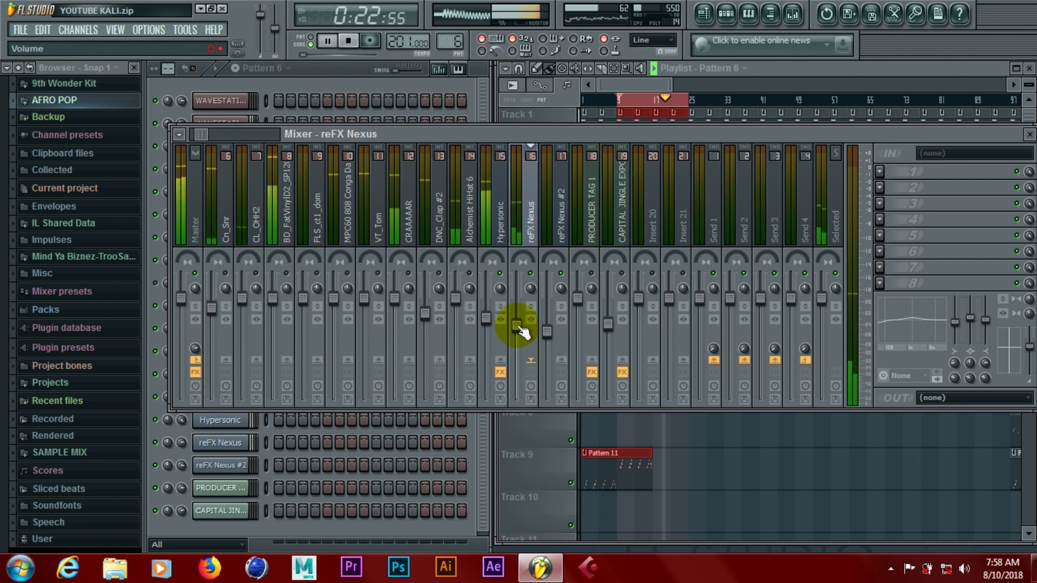
Step: Stop the song and save the mix over the existing YOUTUBE KALI.zip
key("space")
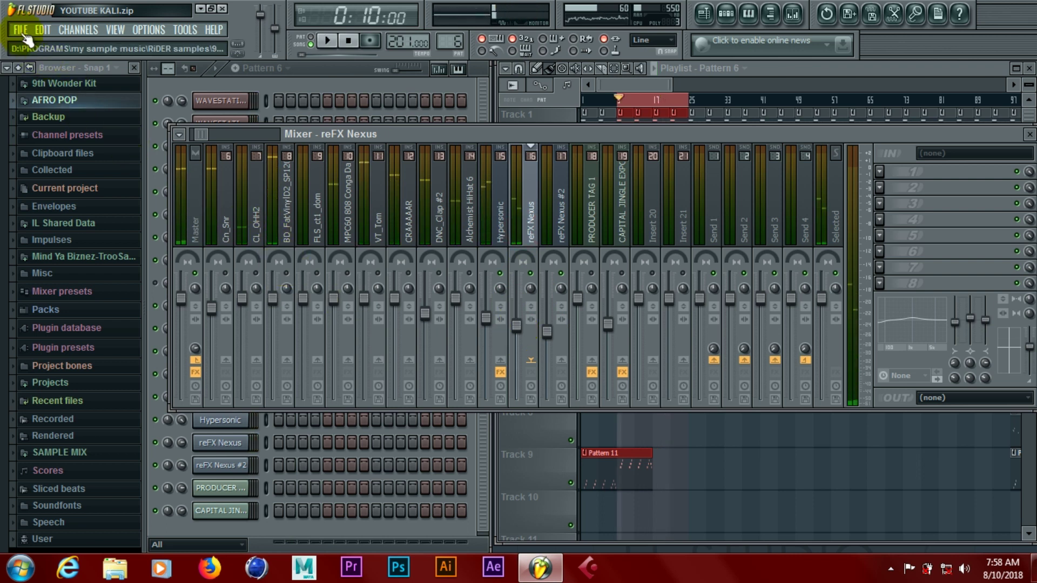
left_click(20, 30)
left_click(38, 93)
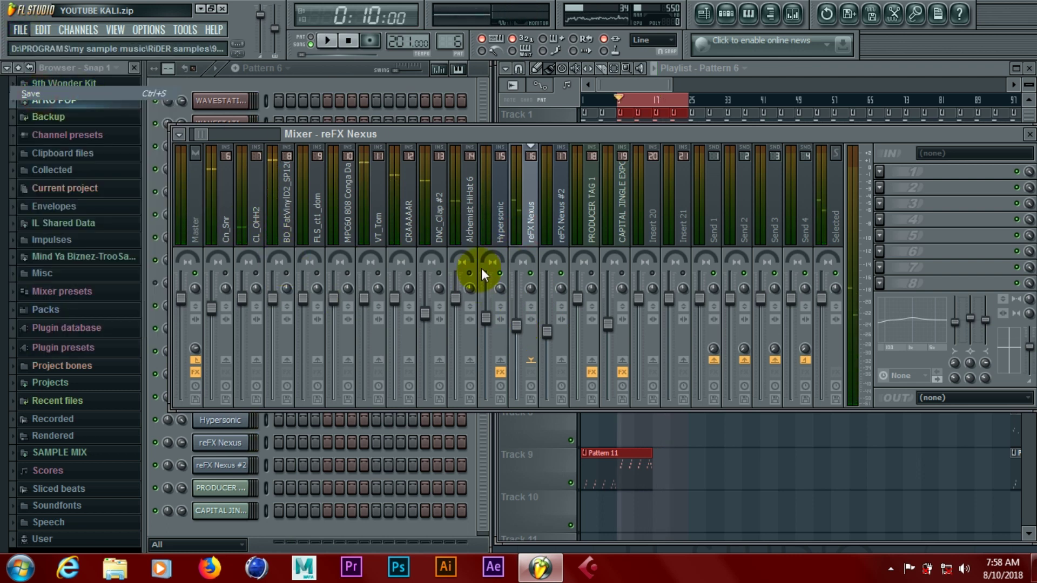
left_click(694, 358)
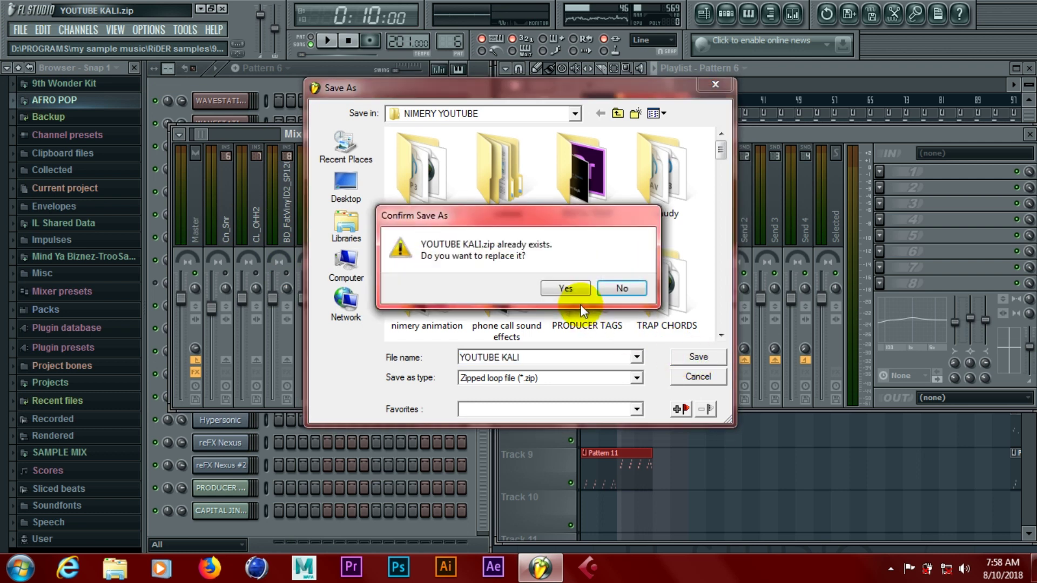
left_click(564, 290)
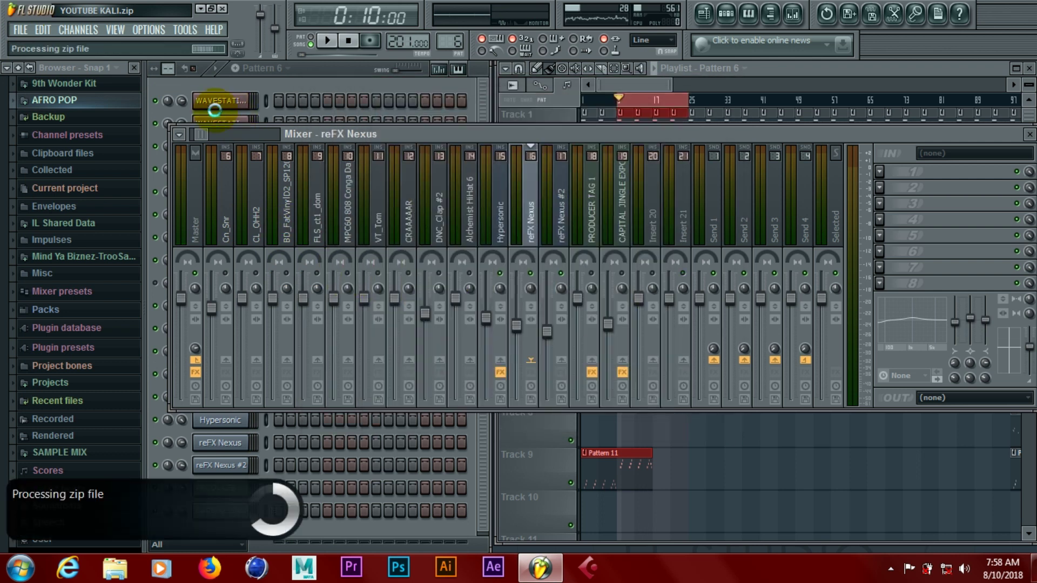
Step: Select the BD_FatVinylD2_SP1200F track and slightly boost the low shelf of its channel EQ with the song playing
left_click_drag(199, 134, 192, 134)
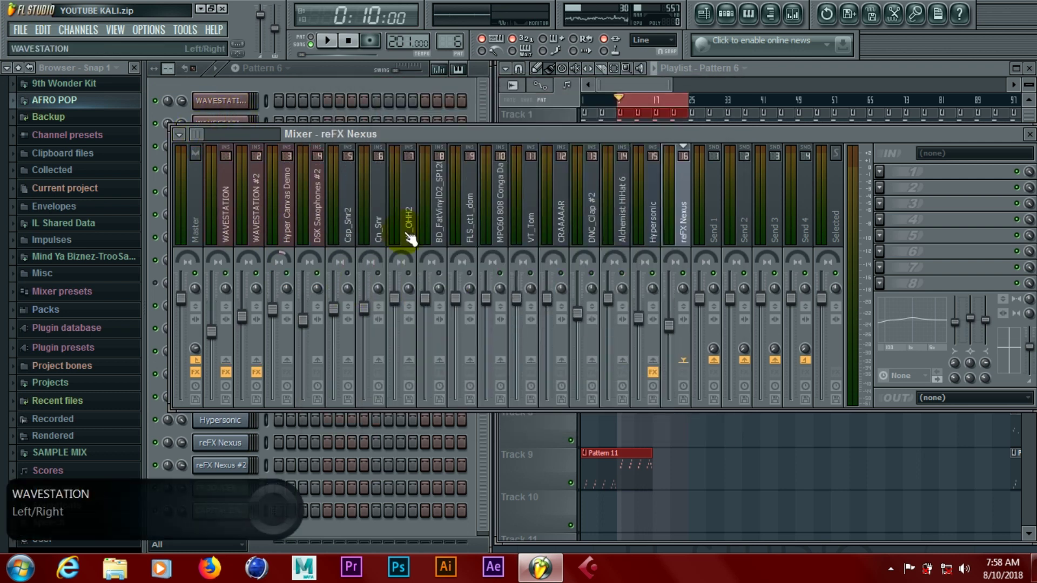
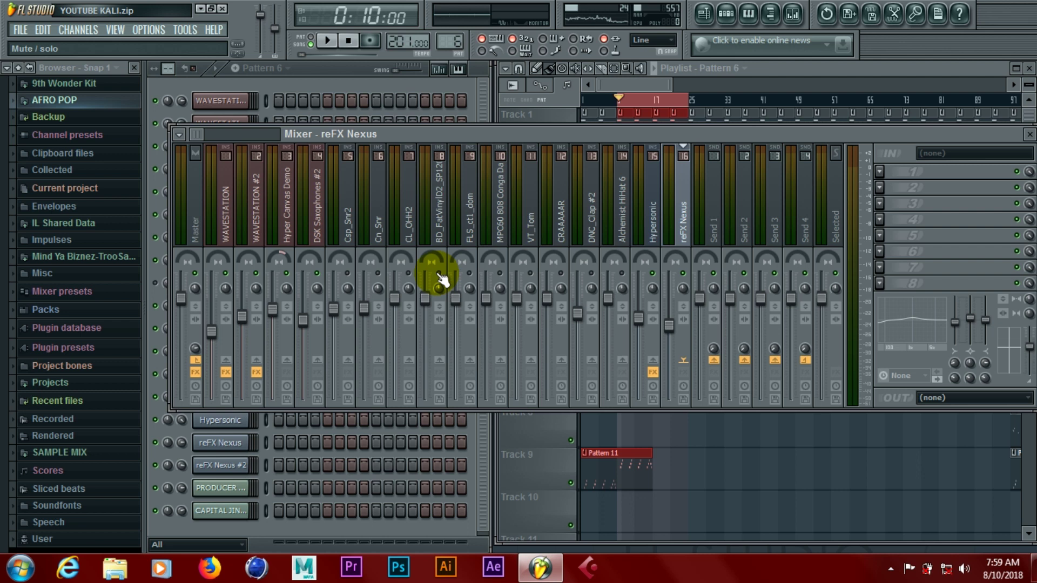
left_click(442, 237)
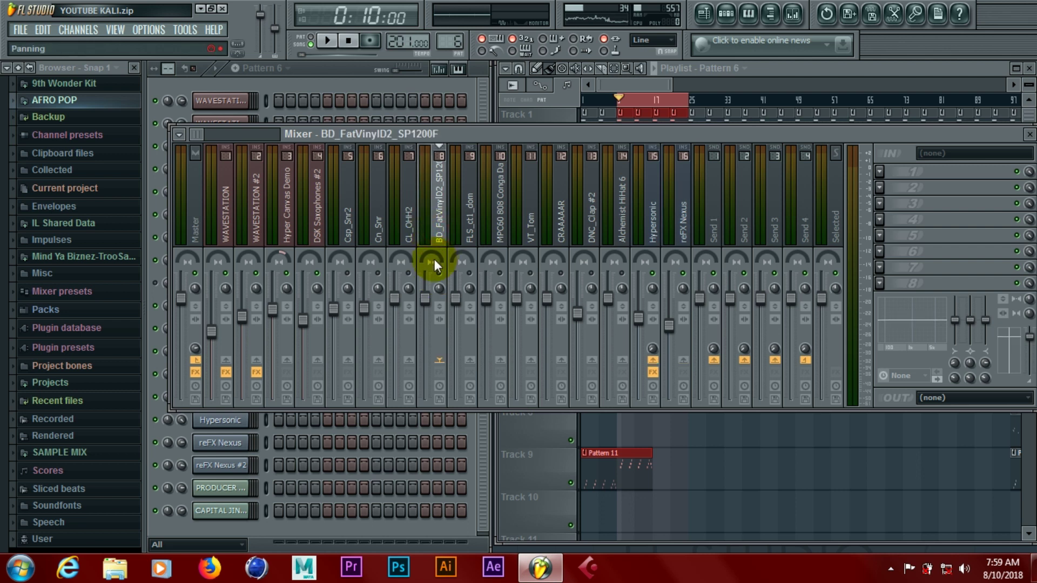
key("space")
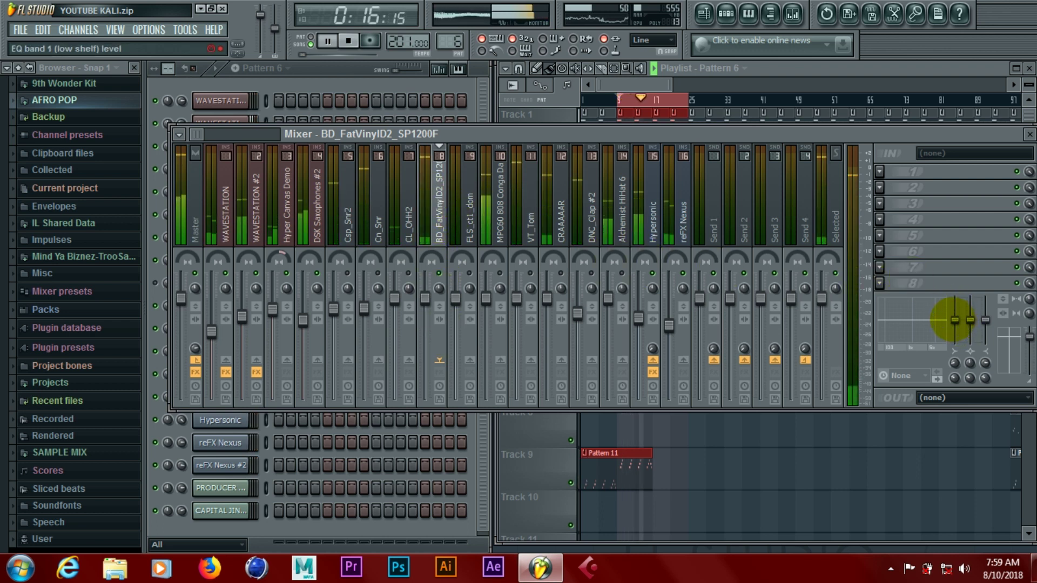
left_click_drag(955, 322, 955, 319)
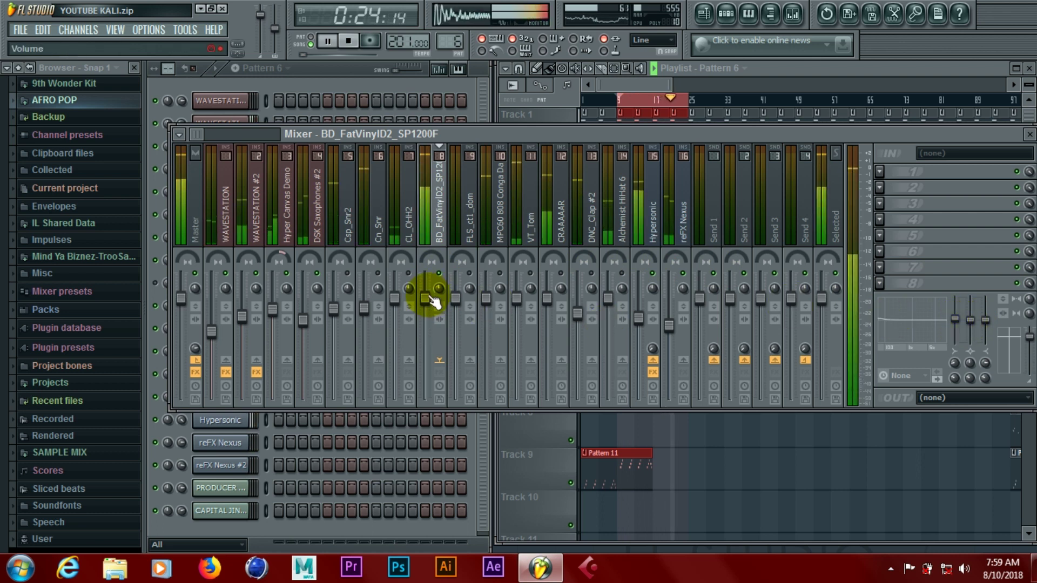
Step: Lower the BD_FatVinylD2_SP1200F track's volume to 88% and check the snare, kick and conga tracks during playback
left_click_drag(426, 297, 425, 310)
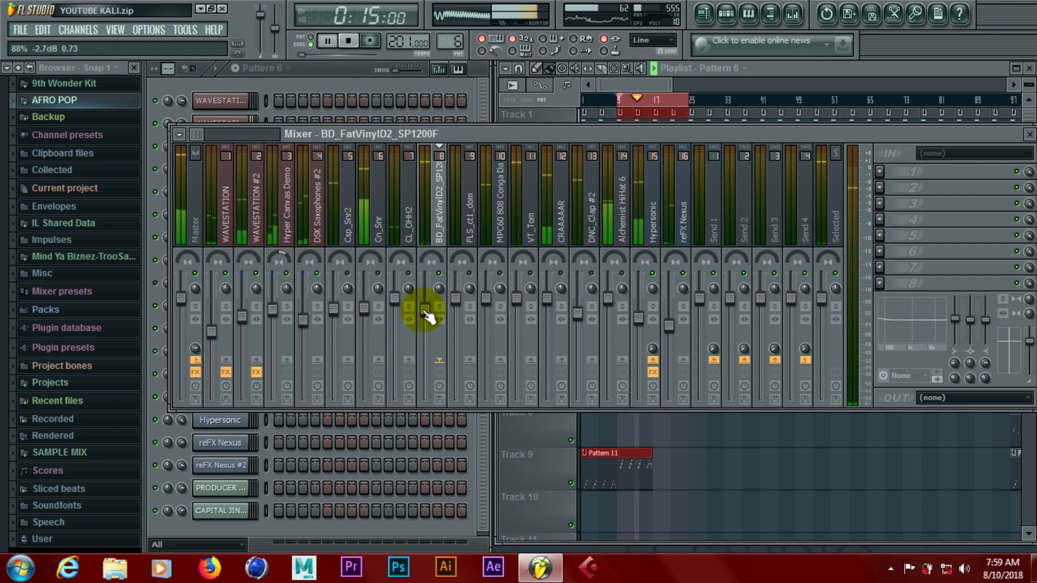
left_click(346, 273)
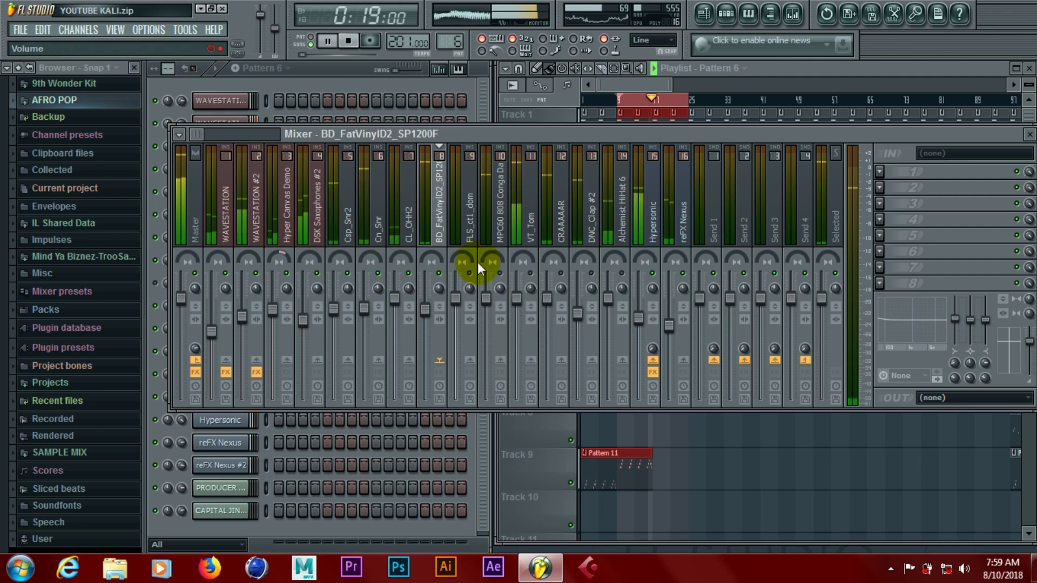
left_click(381, 227)
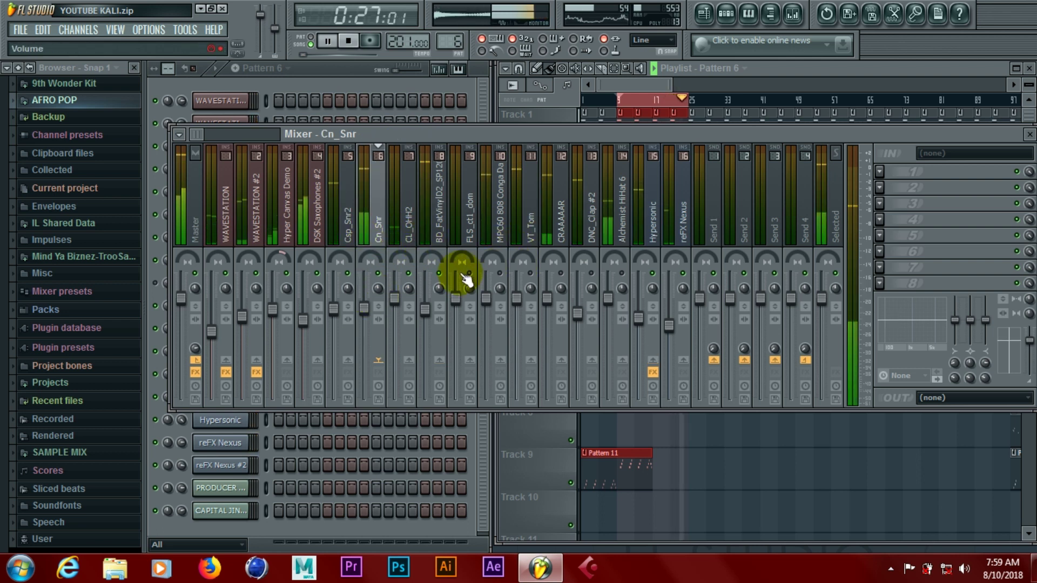
left_click(436, 231)
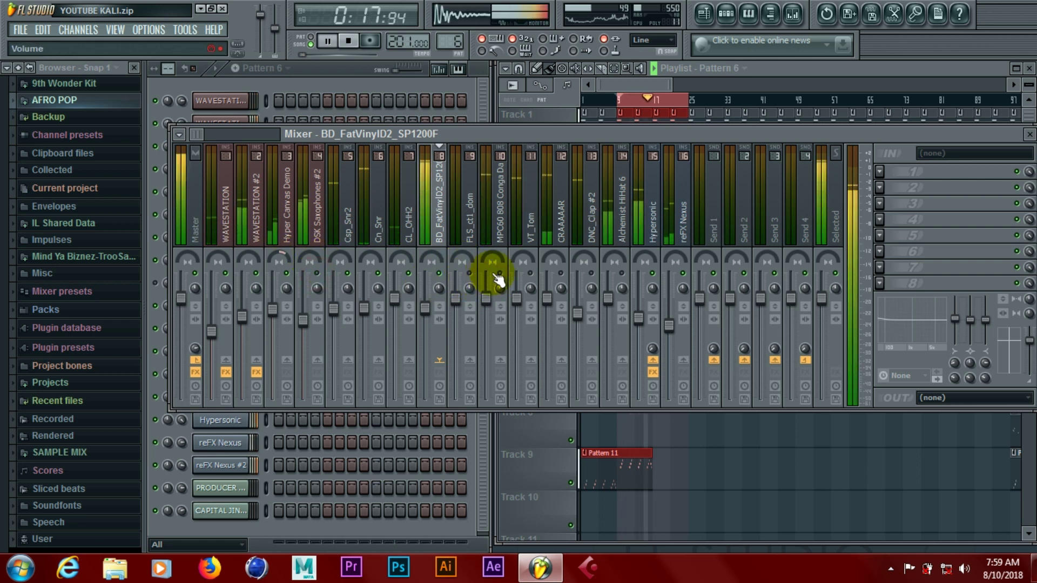
left_click(497, 227)
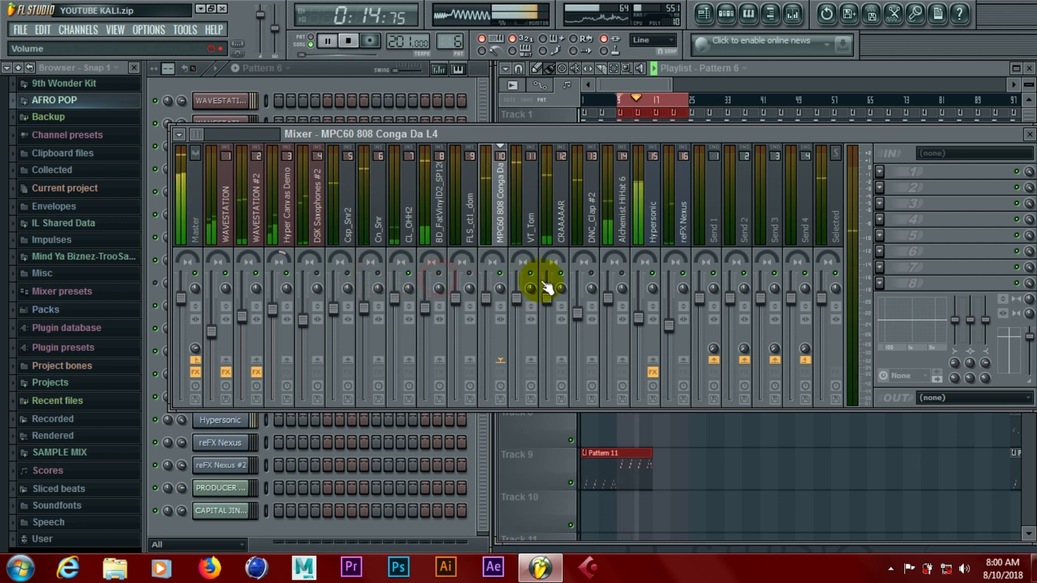
Step: Select the CRAAAAR track and add Fruity Reeverb 2 in its first effect slot with the Small Studio preset
left_click(566, 224)
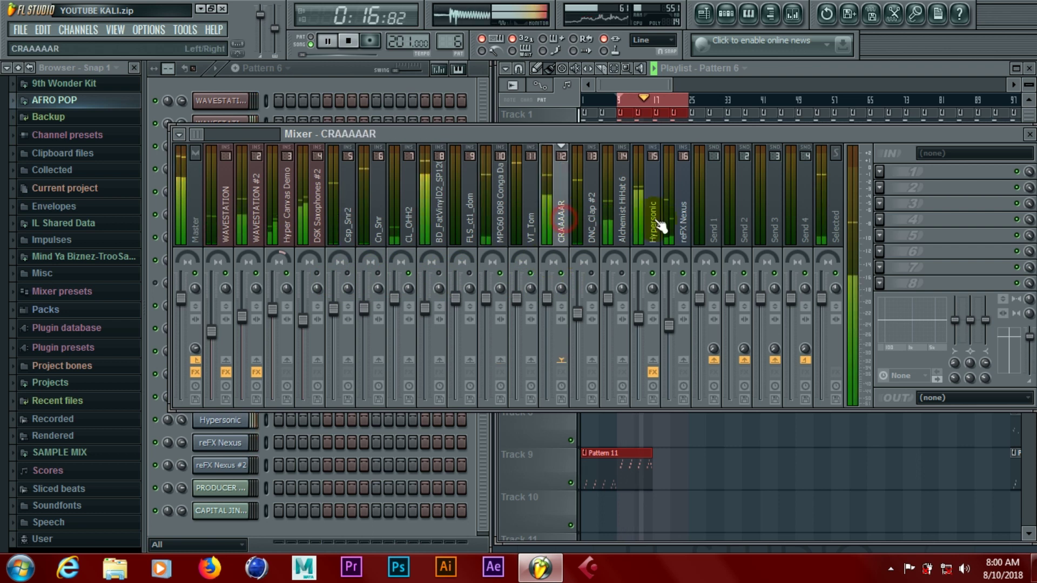
left_click(879, 171)
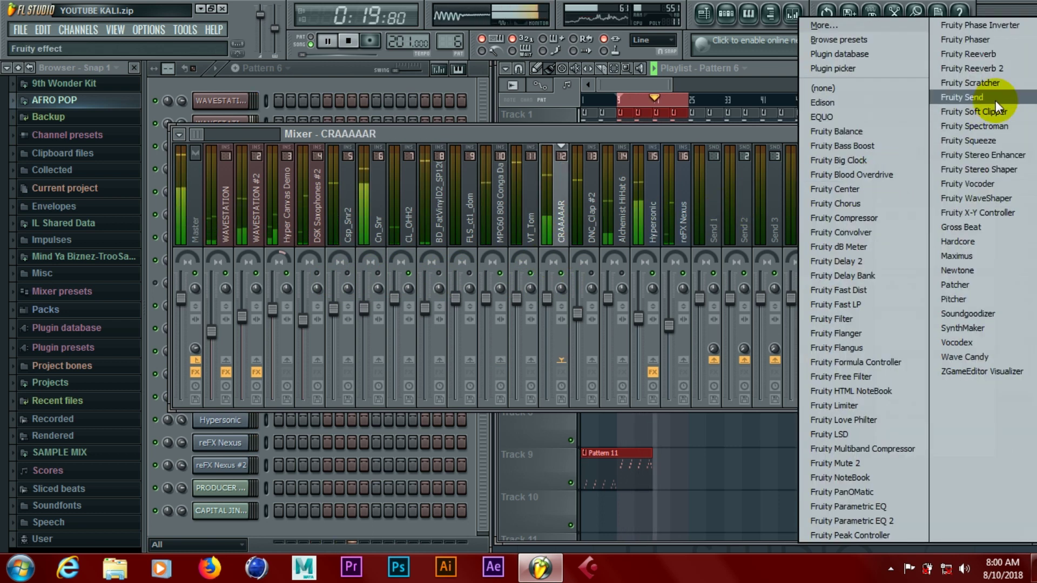
left_click(999, 67)
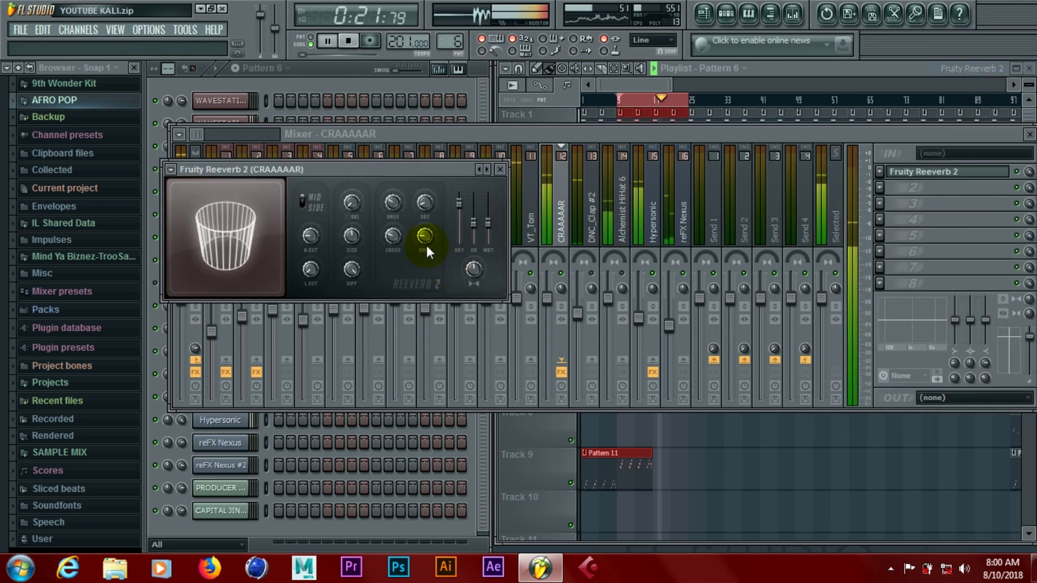
left_click(483, 169)
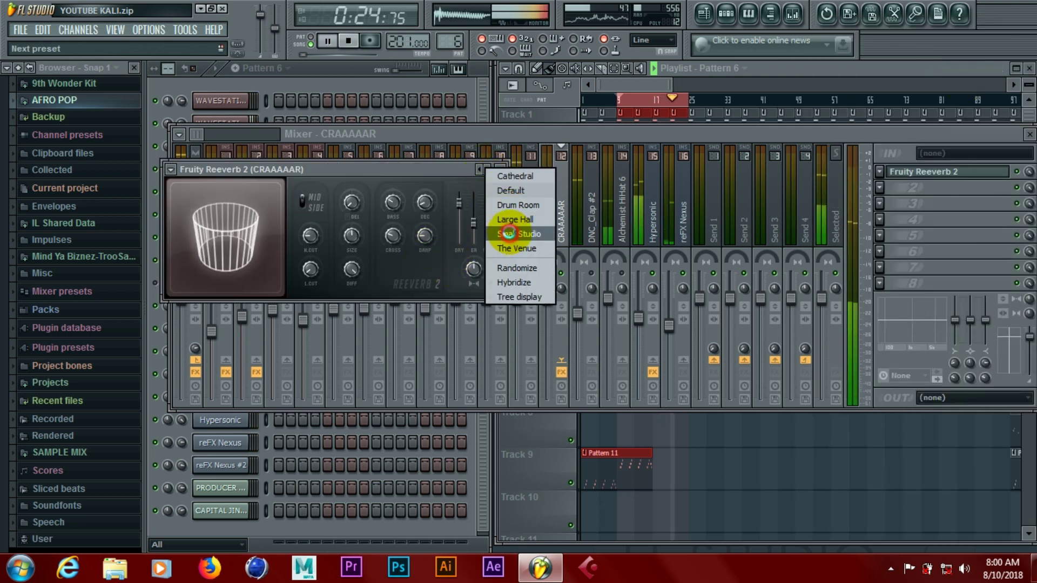
left_click(510, 233)
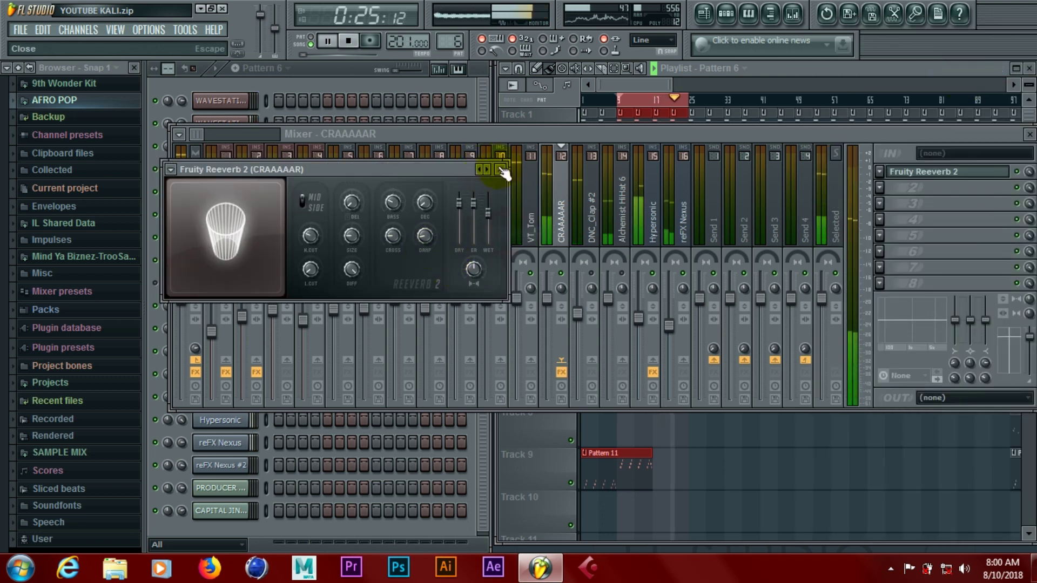
left_click(920, 172)
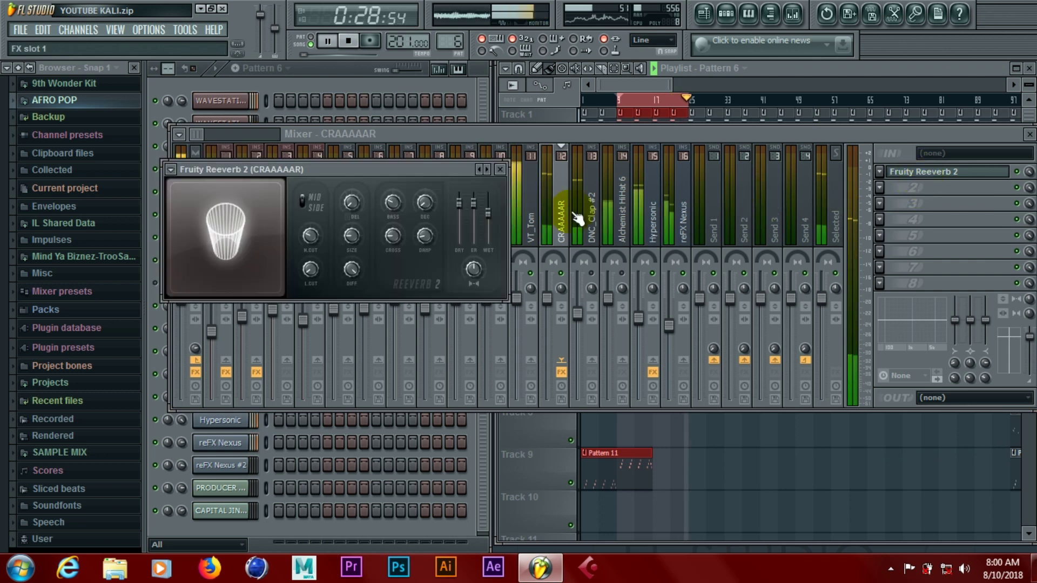
Step: Set the reverb's wet level to 32%, close its window and replay the song to check the CRAAAAR track
left_click_drag(487, 213, 488, 215)
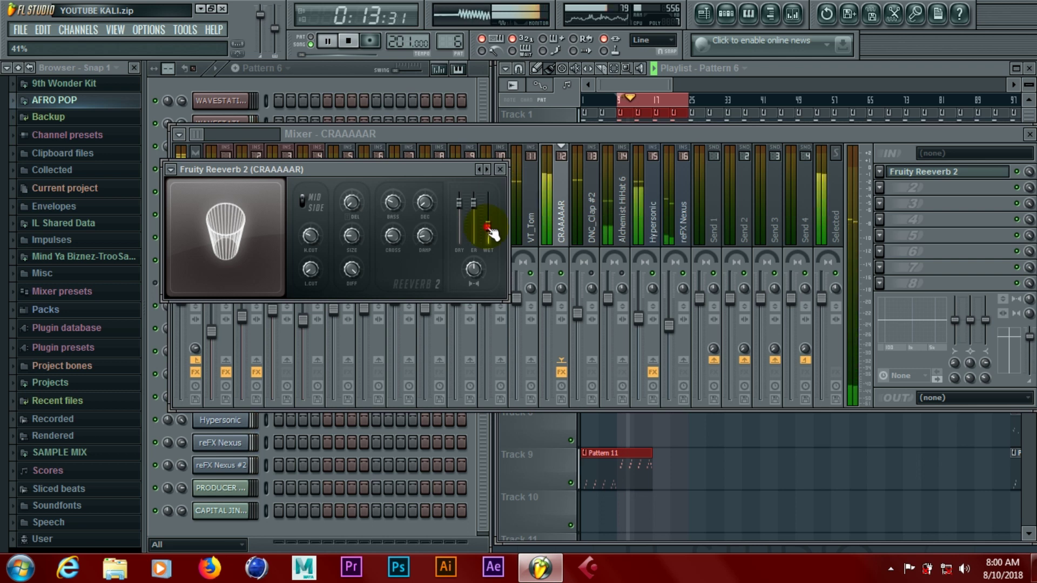
left_click_drag(487, 227, 488, 232)
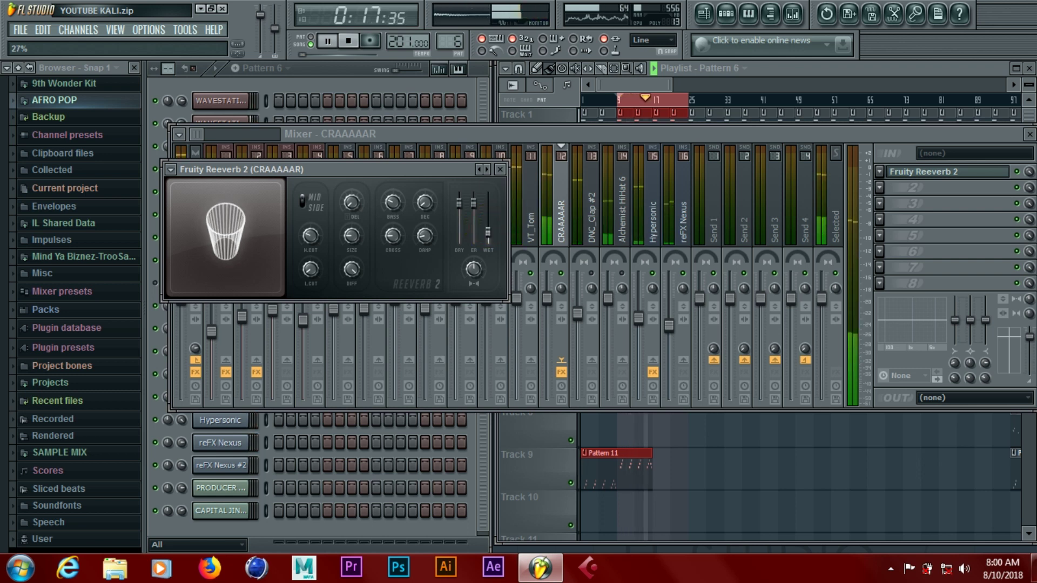
left_click_drag(488, 232, 489, 230)
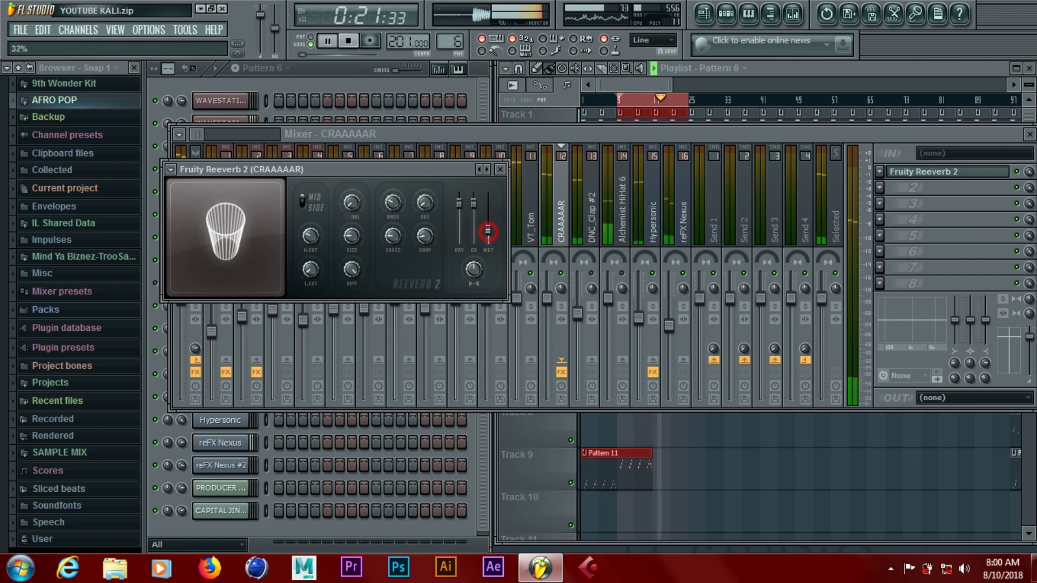
left_click(501, 171)
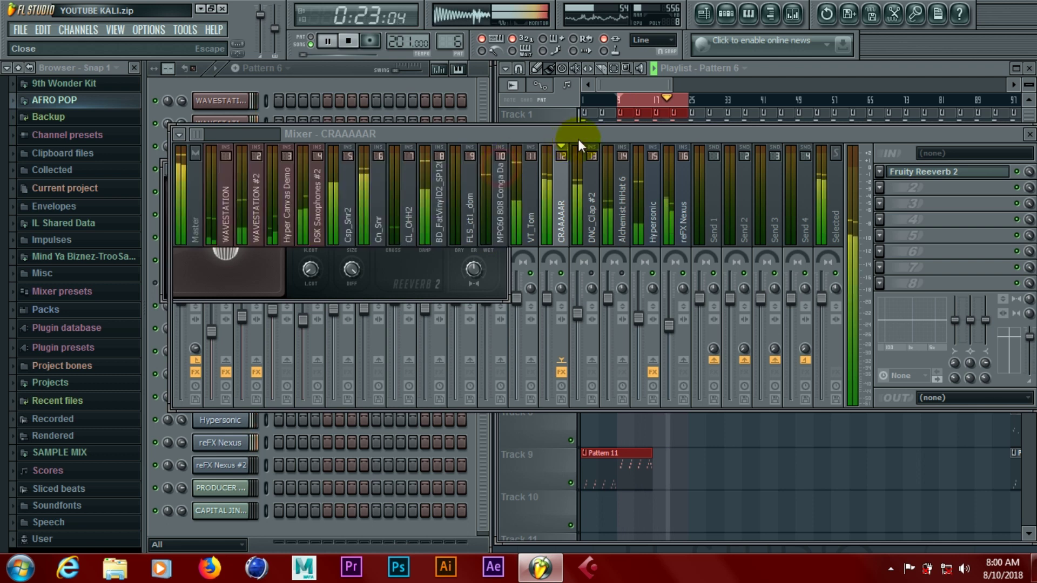
key("space")
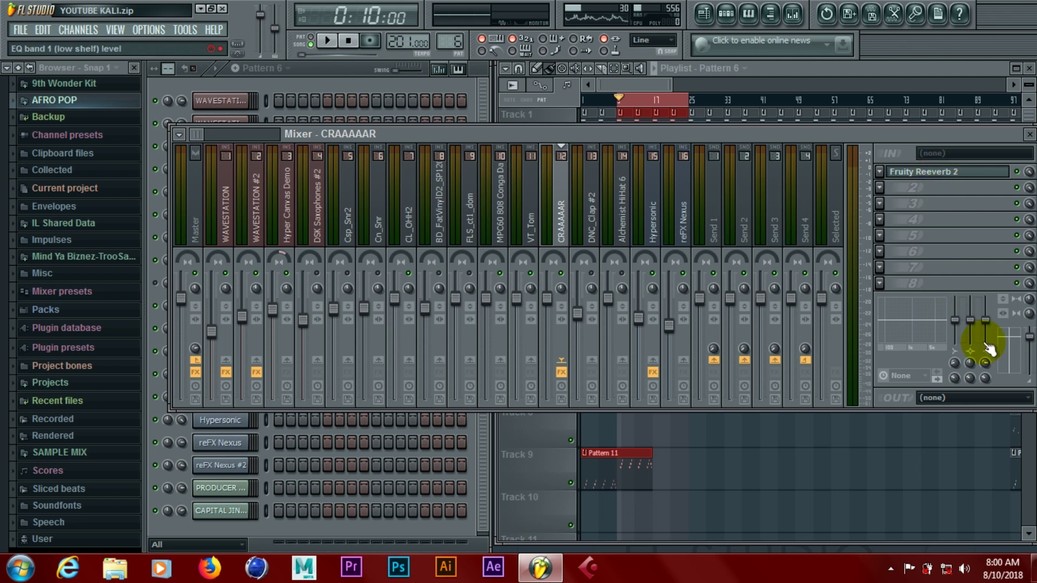
key("space")
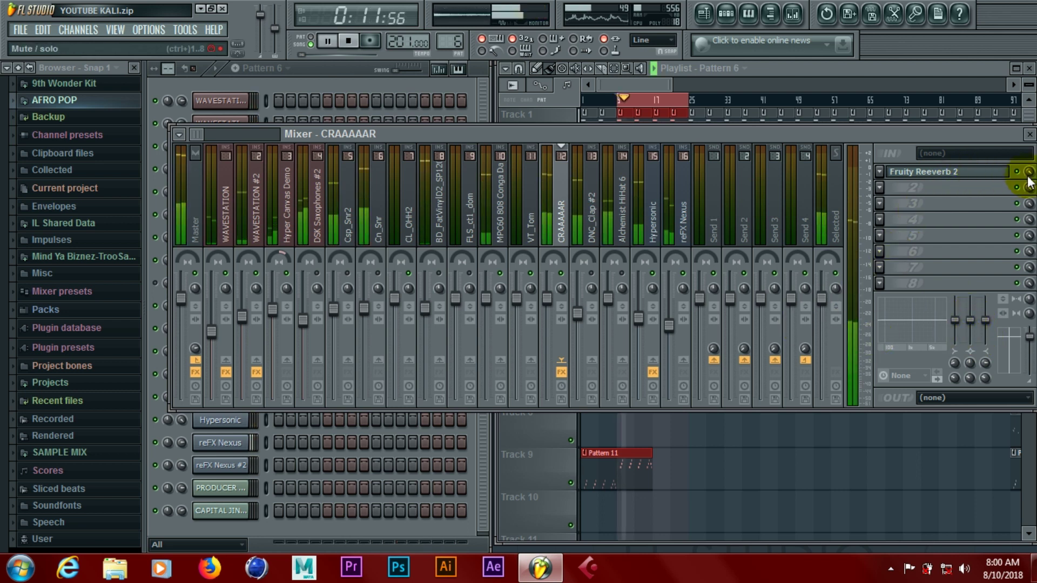
key("space")
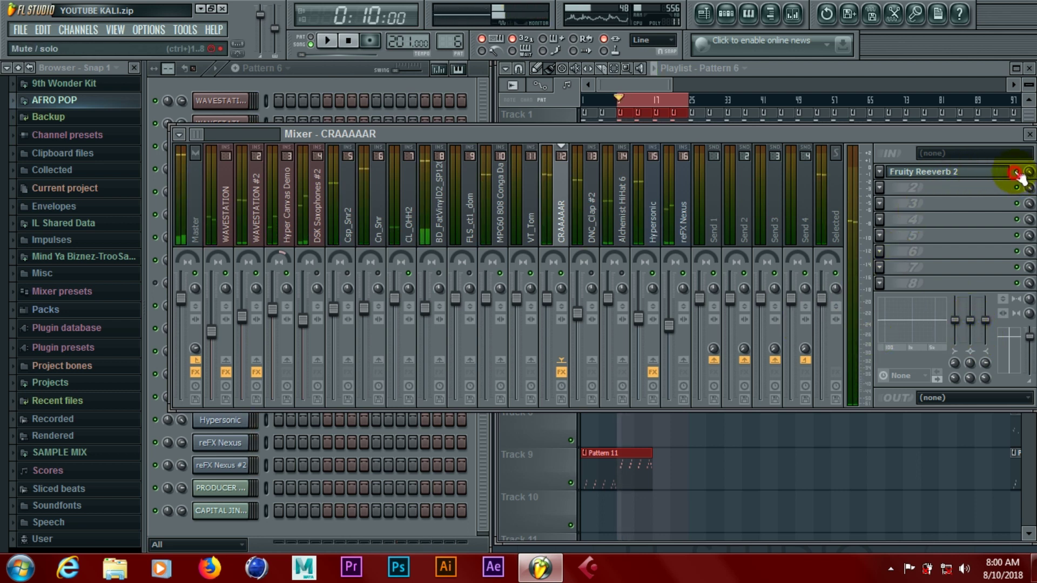
key("space")
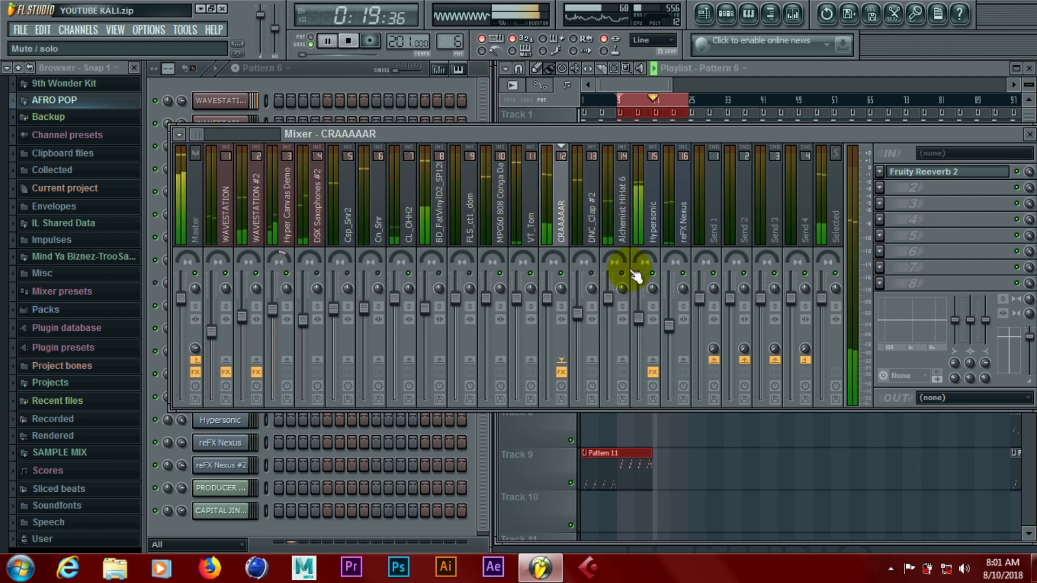
Step: Select the DNC_Clap #2 mixer track and lower its volume slightly while the song plays
left_click(592, 224)
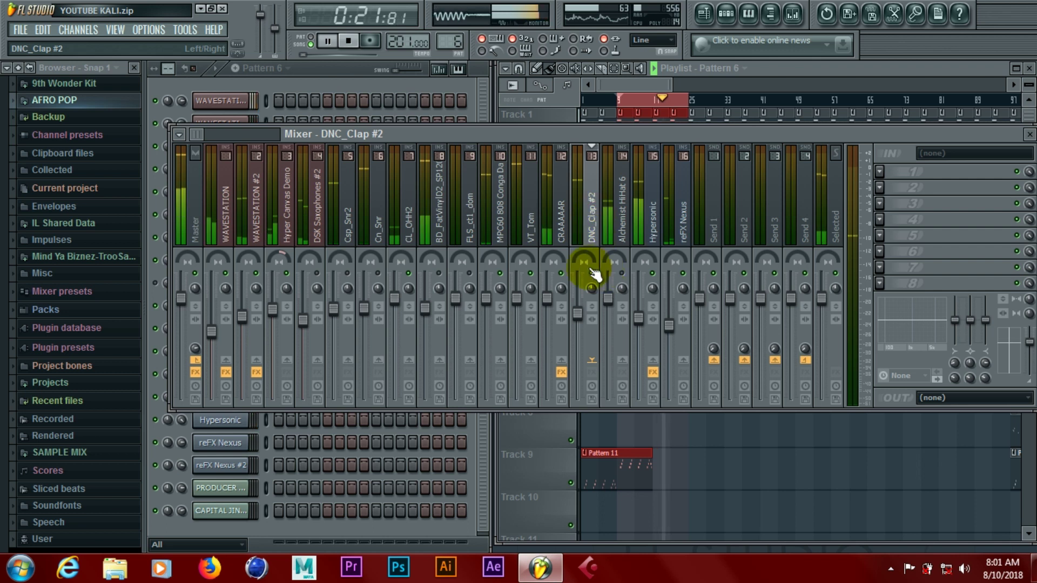
left_click(577, 313)
left_click_drag(577, 314, 578, 323)
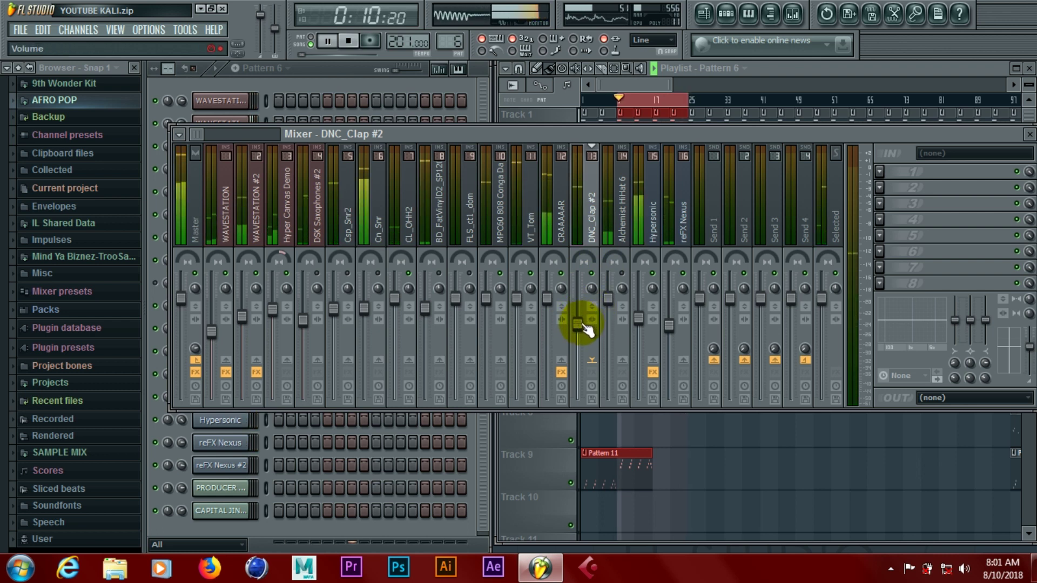
Step: Set the echo delay feedback of the DNC_Clap #2 channel to 9%, checking it with playback, and close the channel settings
left_click(481, 438)
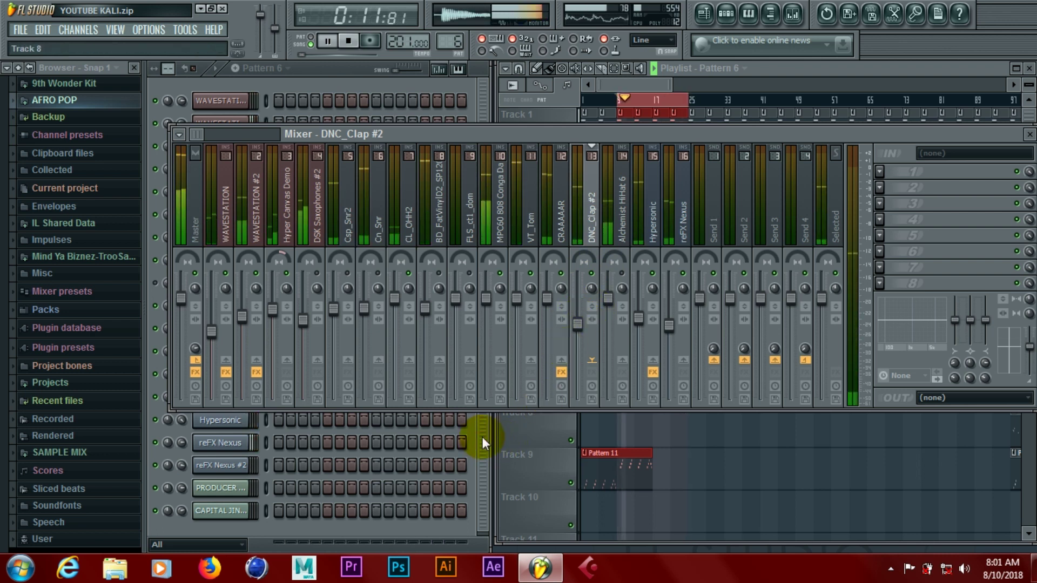
left_click(487, 430)
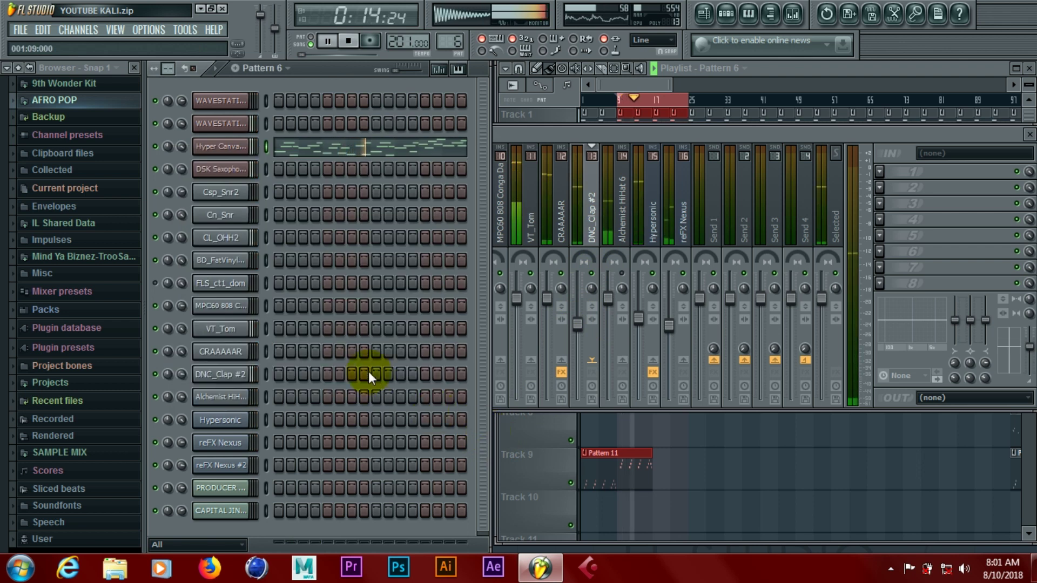
key("space")
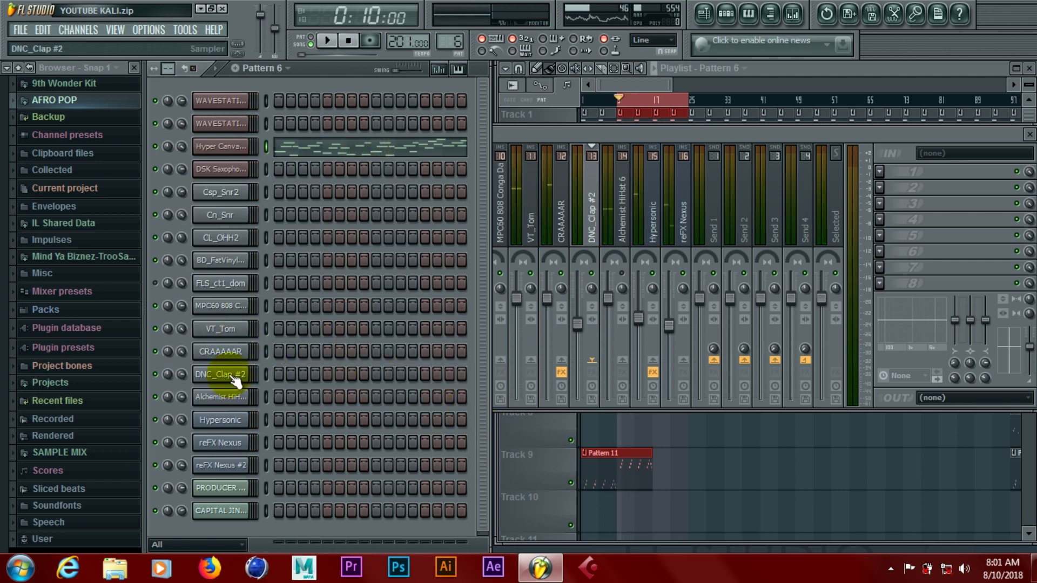
left_click(236, 378)
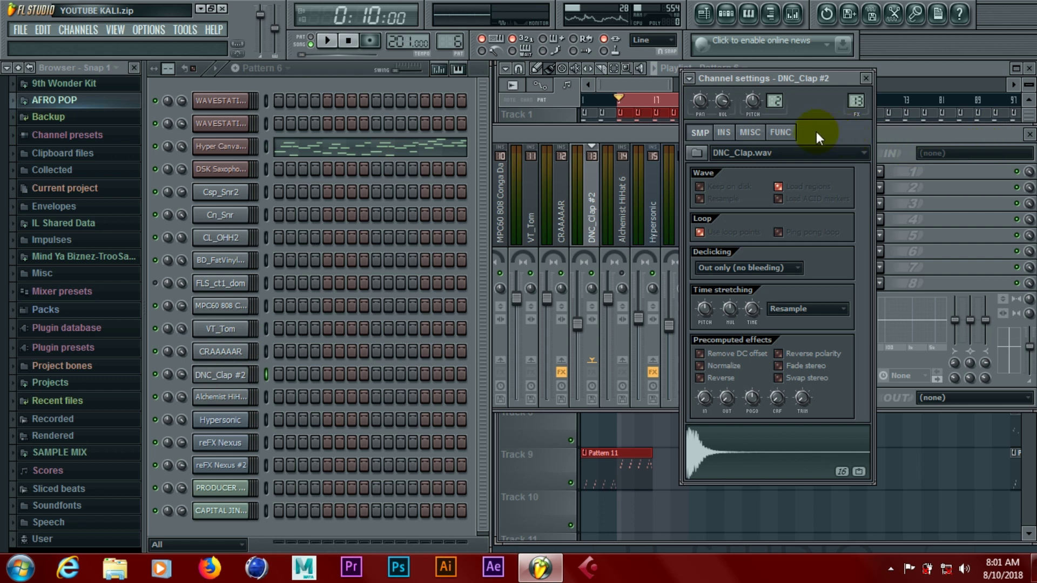
left_click(788, 139)
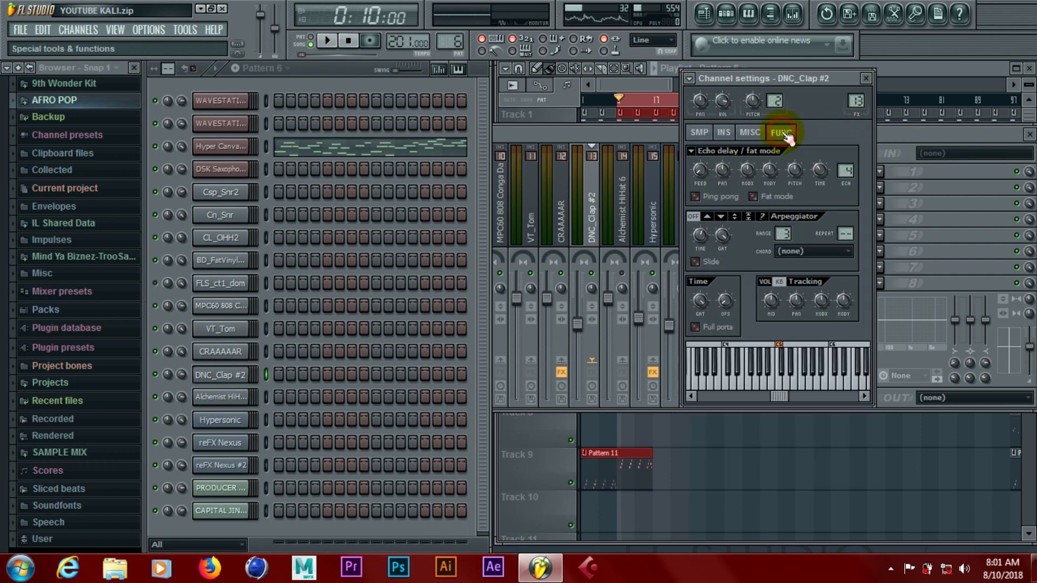
left_click(231, 378)
left_click(231, 378)
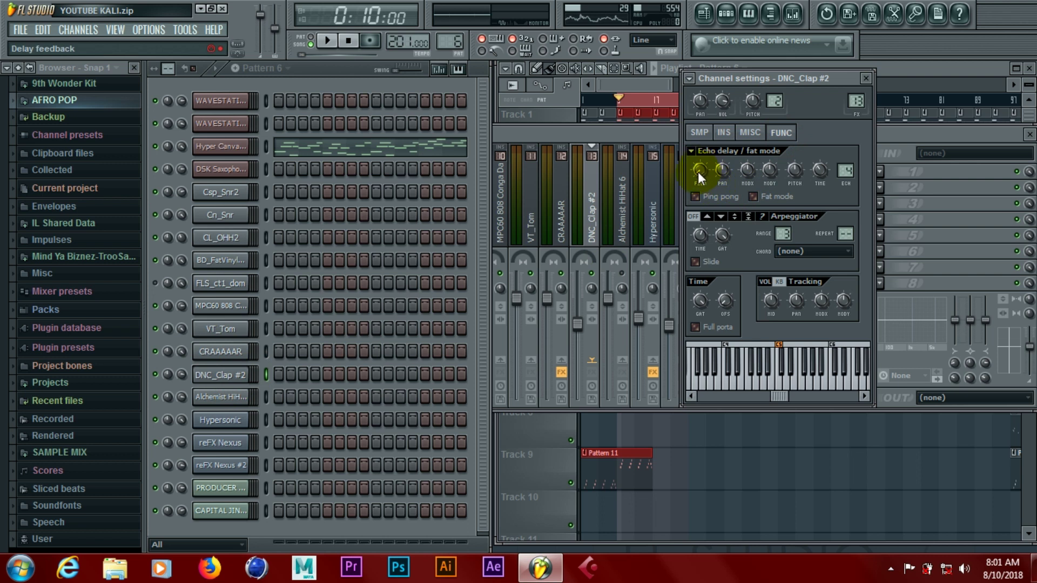
left_click_drag(697, 172, 697, 181)
key("space")
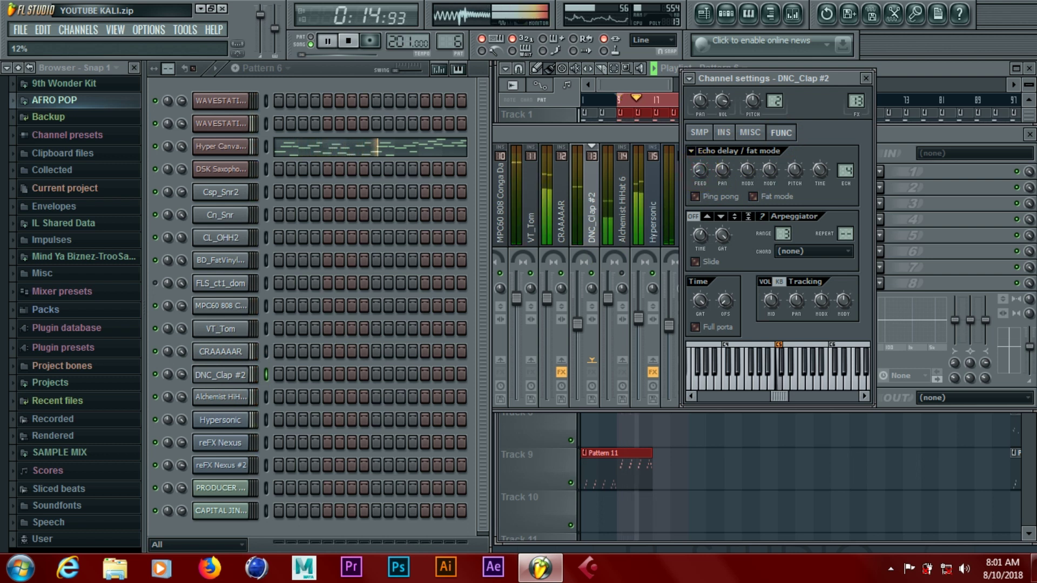
left_click(698, 170)
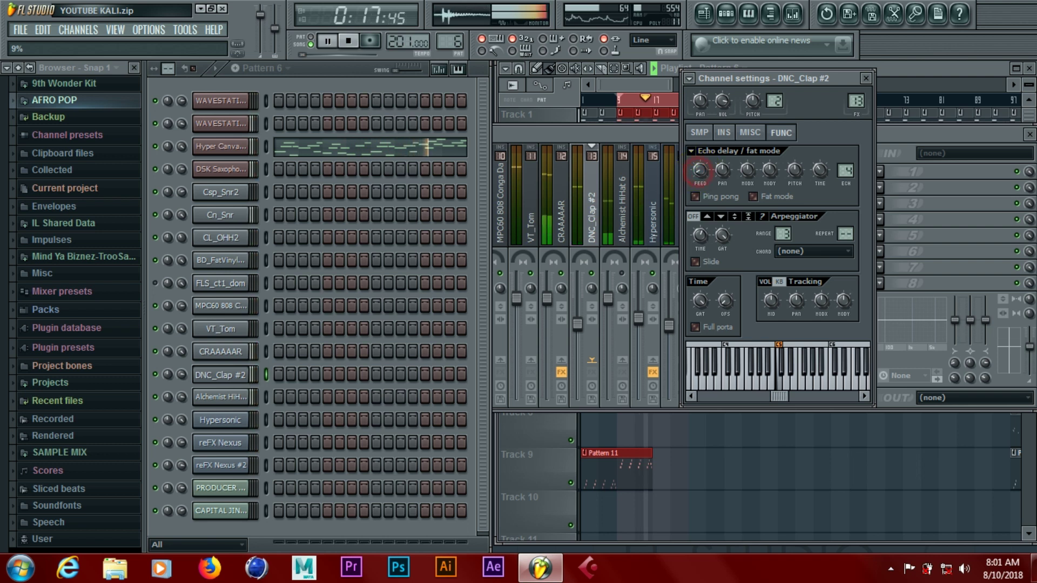
left_click(867, 79)
Step: Select the Alchemist HiHat 6 track in the mixer, cut the low band of its EQ and lower its volume slightly
left_click(650, 134)
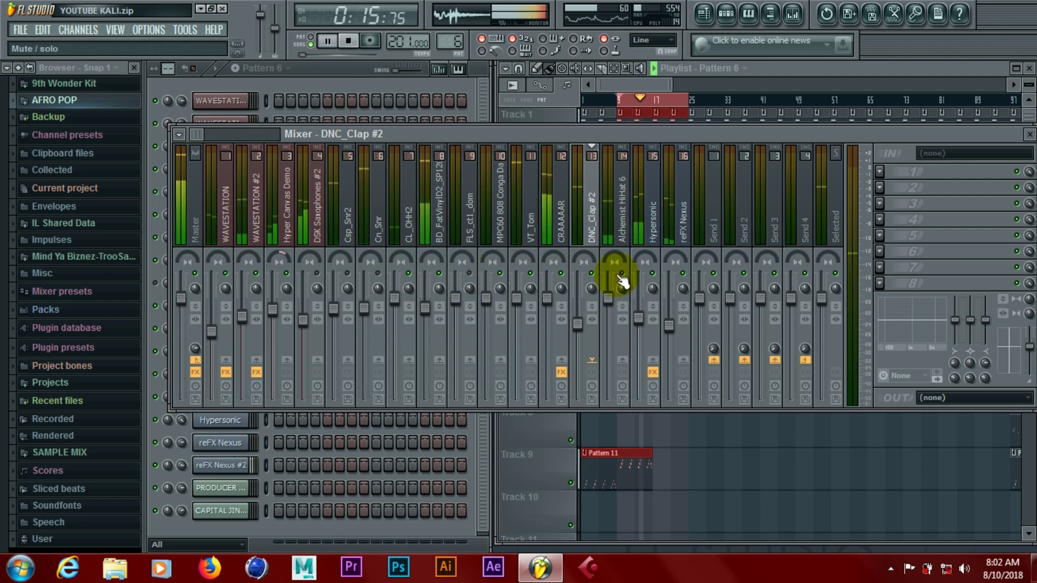
left_click(619, 274)
left_click(621, 226)
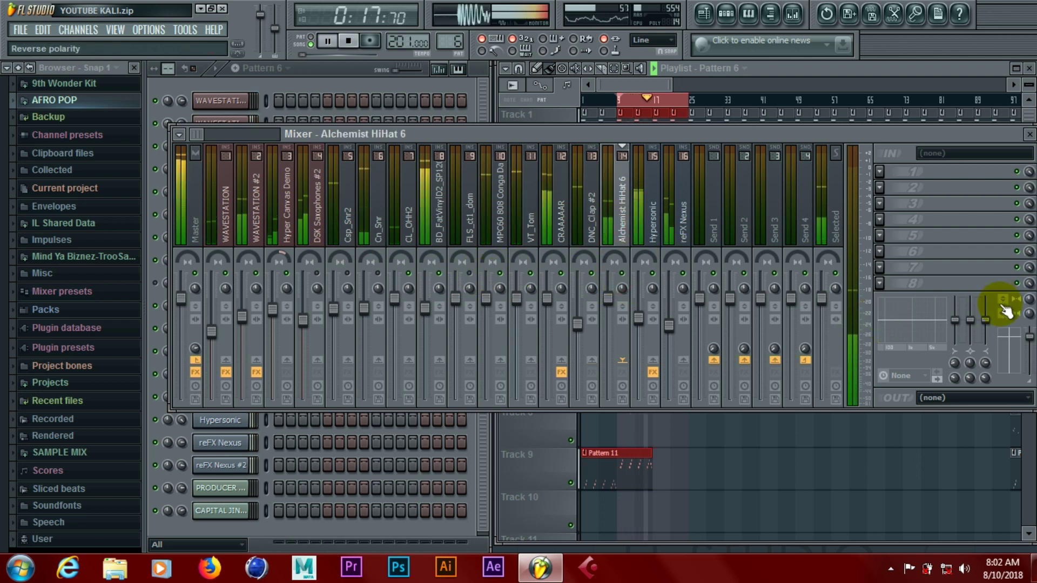
left_click_drag(959, 323, 990, 324)
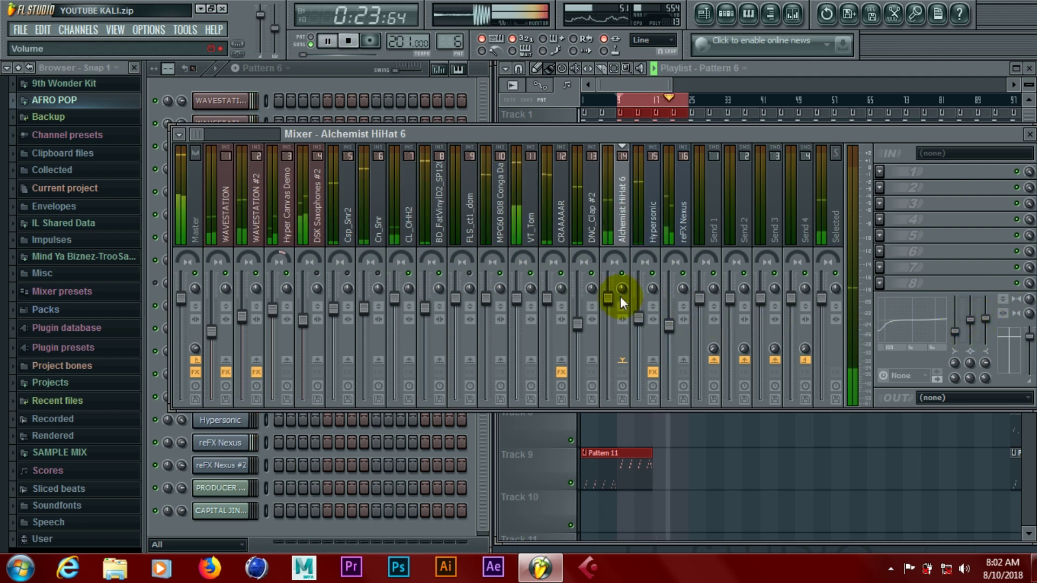
left_click_drag(609, 298, 608, 306)
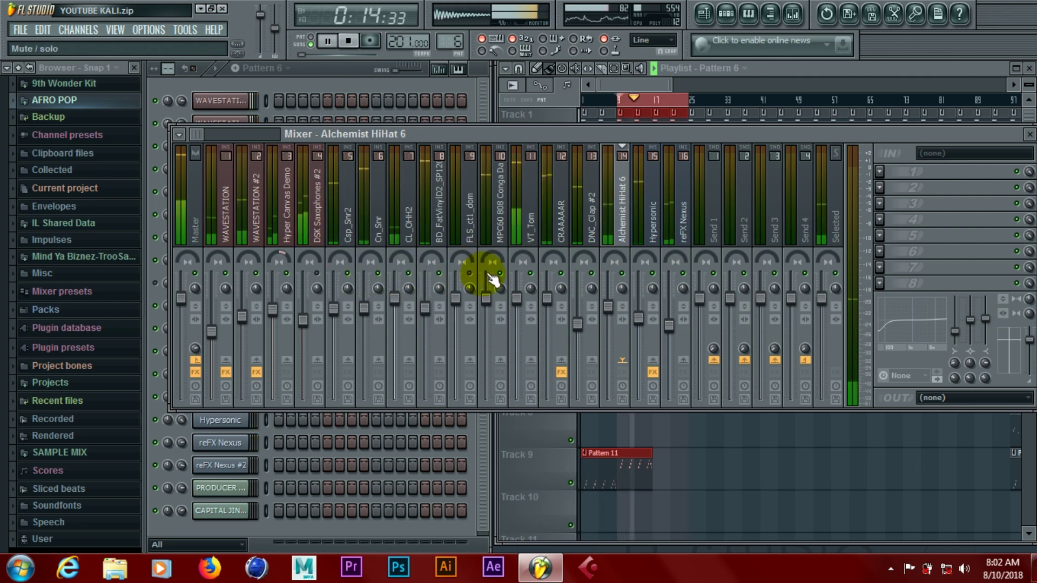
Step: Unmute the CRAAAAR and CAPITAL JINGLE EXPORTED mixer tracks while the song plays
left_click(560, 271)
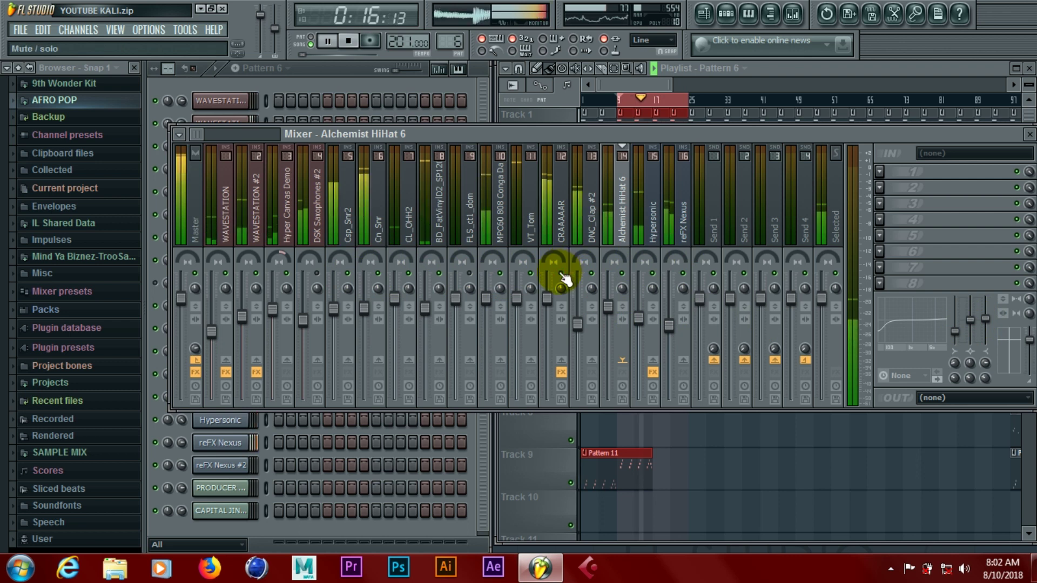
left_click(196, 135)
left_click_drag(199, 140, 206, 143)
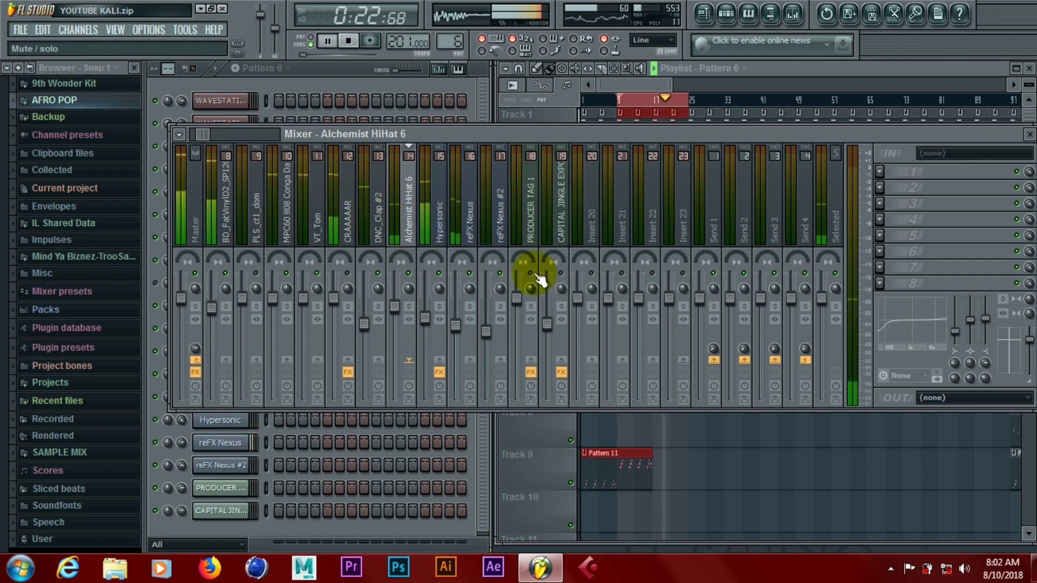
left_click(563, 273)
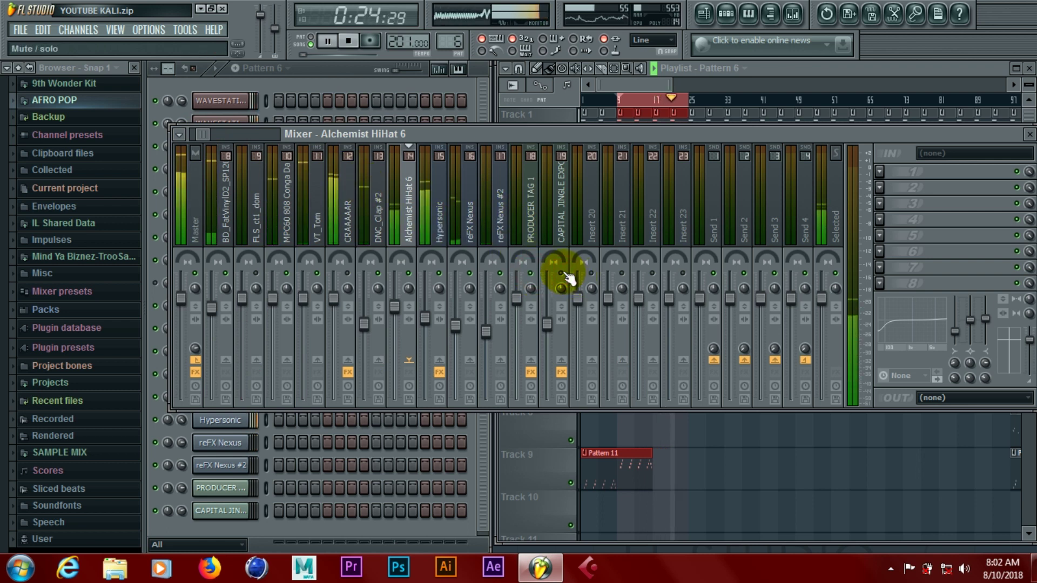
Step: Select the PRODUCER TAG 1 mixer track and cut the low band of its EQ
left_click(531, 212)
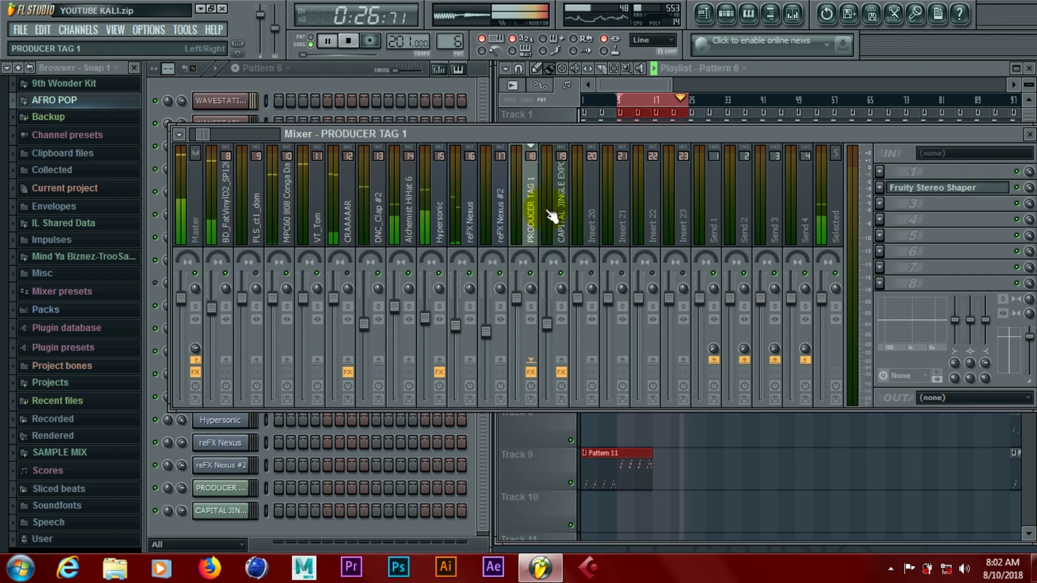
left_click(1008, 315)
left_click_drag(955, 320, 955, 329)
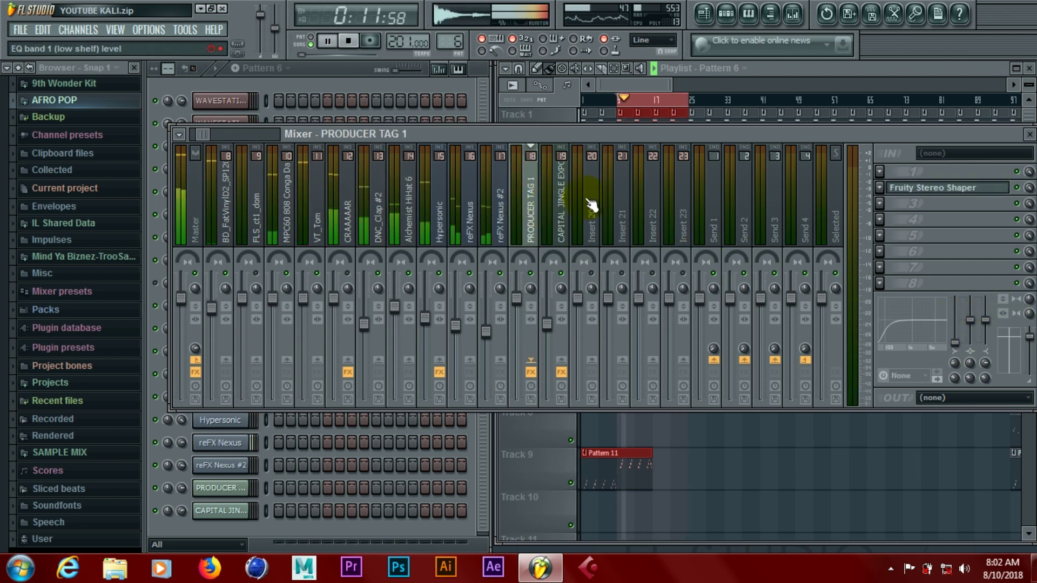
Step: Cut the low EQ band of the CAPITAL JINGLE EXPORTED track to -18.0 dB, stop playback and recheck the EQ of both tag tracks
left_click(565, 203)
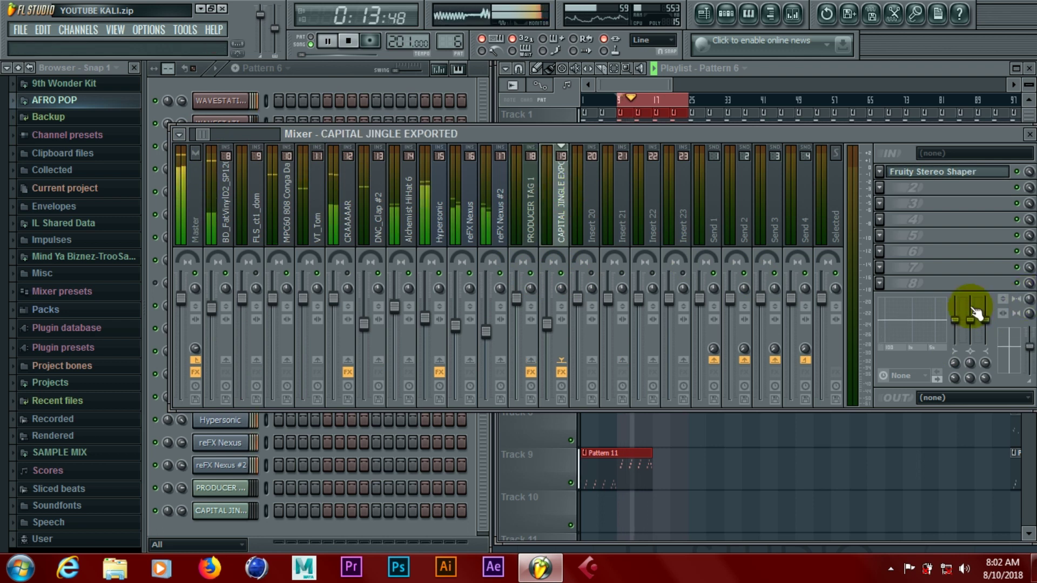
left_click_drag(955, 322, 955, 342)
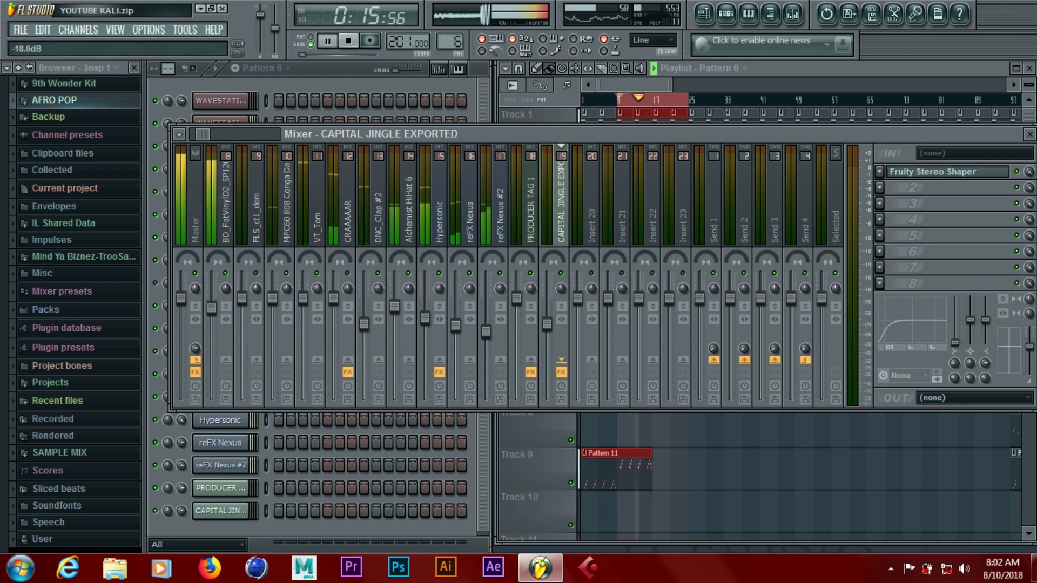
key("space")
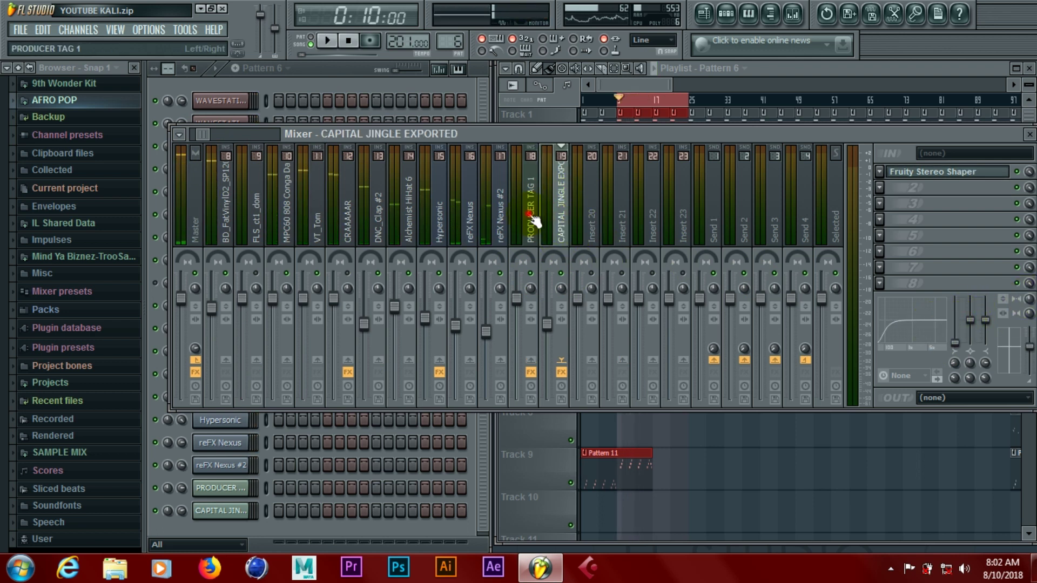
left_click(529, 213)
left_click(562, 217)
left_click(533, 211)
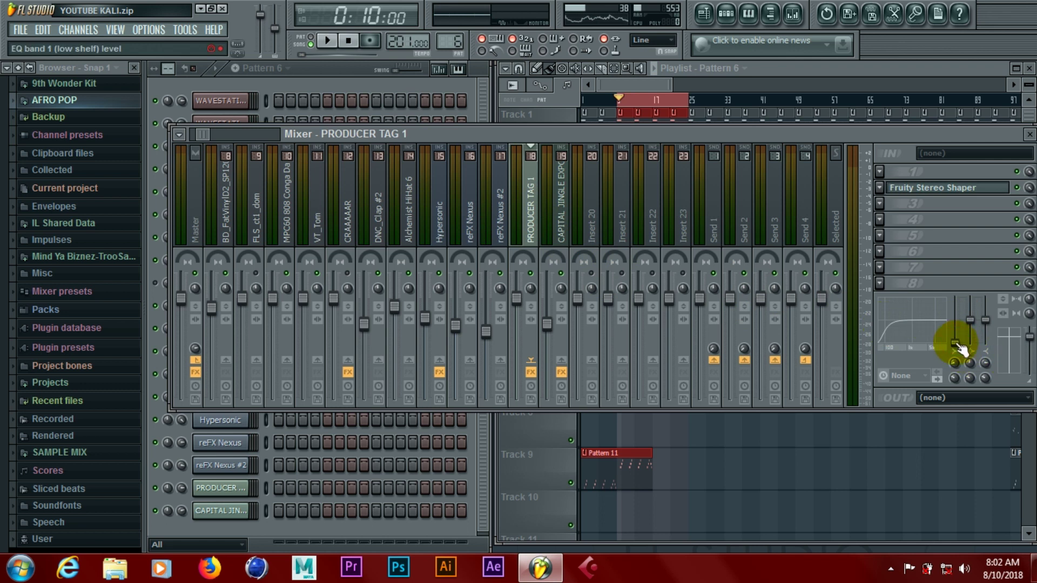
left_click(568, 203)
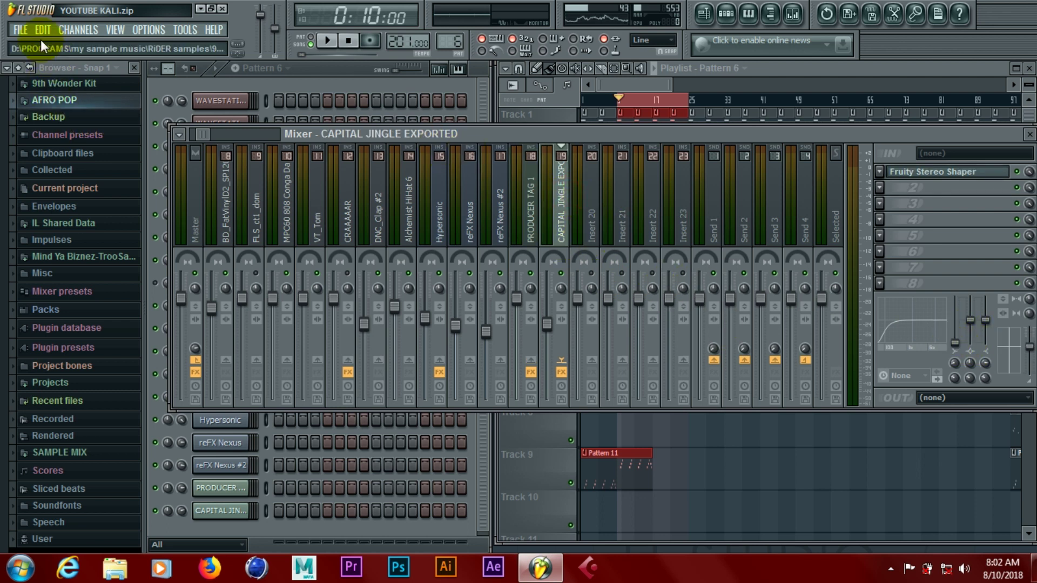
Step: Save the project as the zipped loop file YOUTUBE KALI, replacing the existing file
left_click(21, 31)
left_click(39, 93)
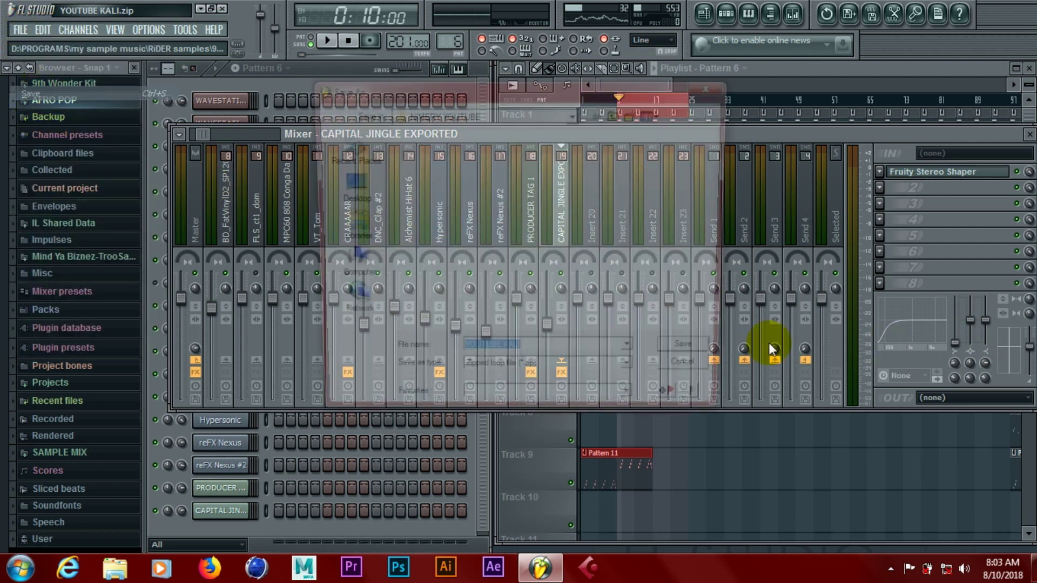
left_click(678, 354)
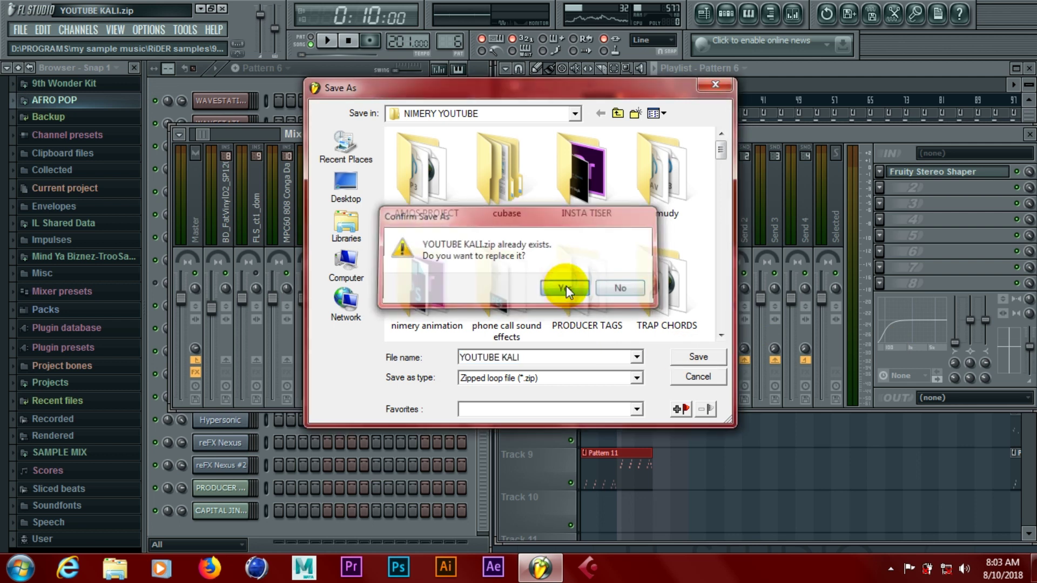
left_click(564, 287)
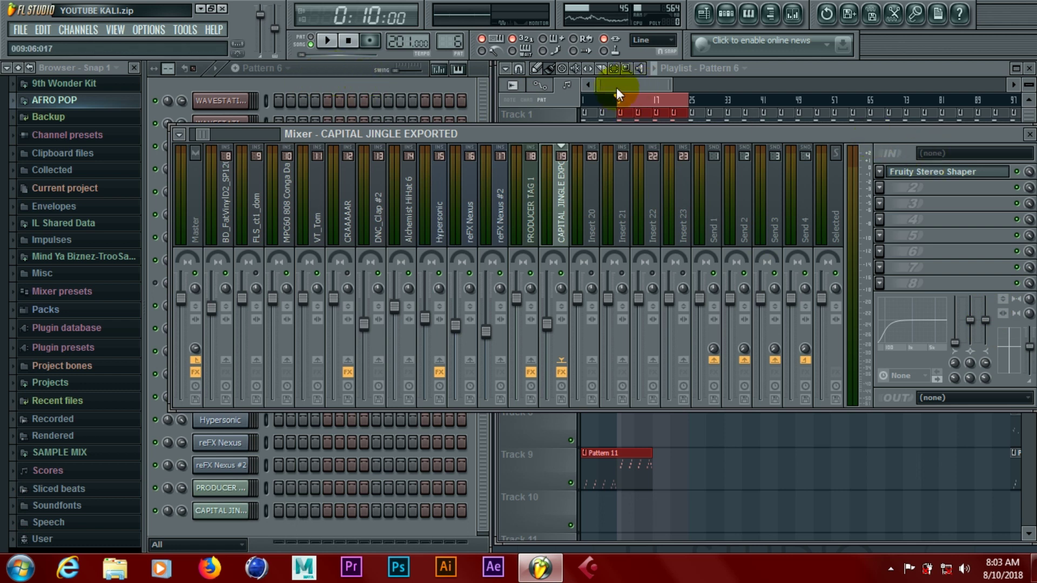
Step: Look over the mixer tracks once more, back to the first inserts, and close the mixer
left_click(624, 99)
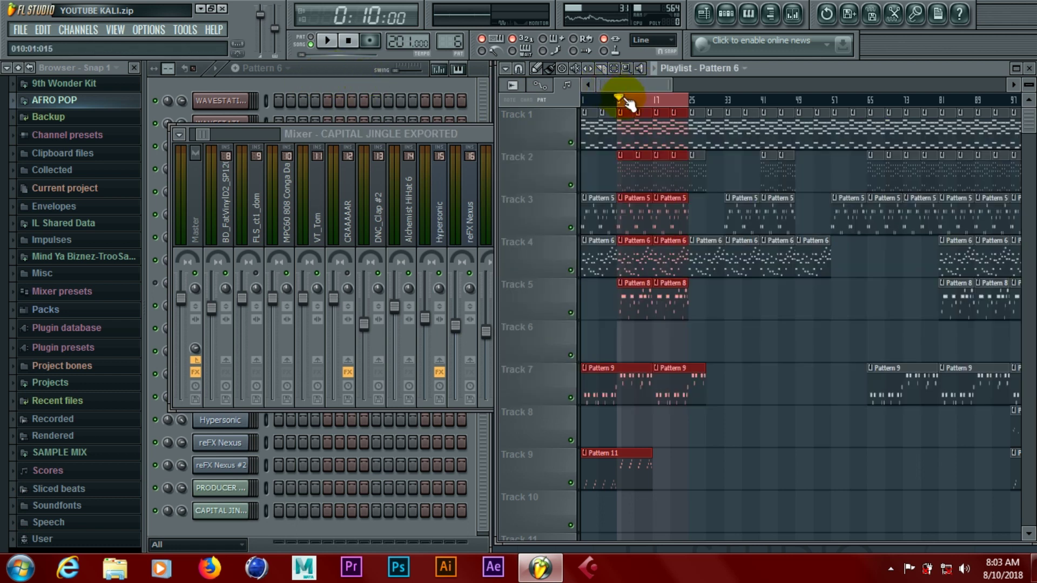
left_click(414, 132)
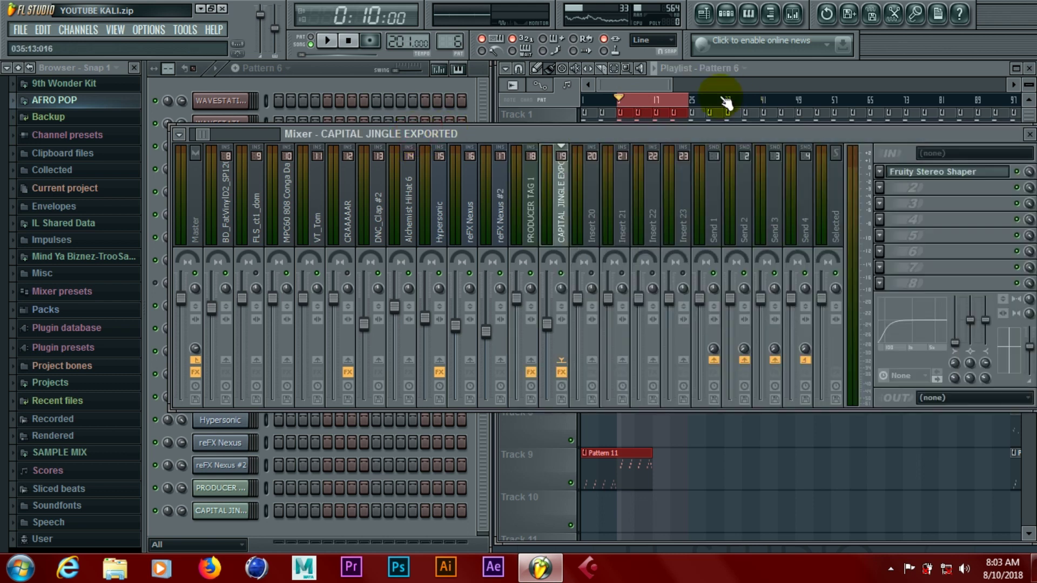
left_click(347, 273)
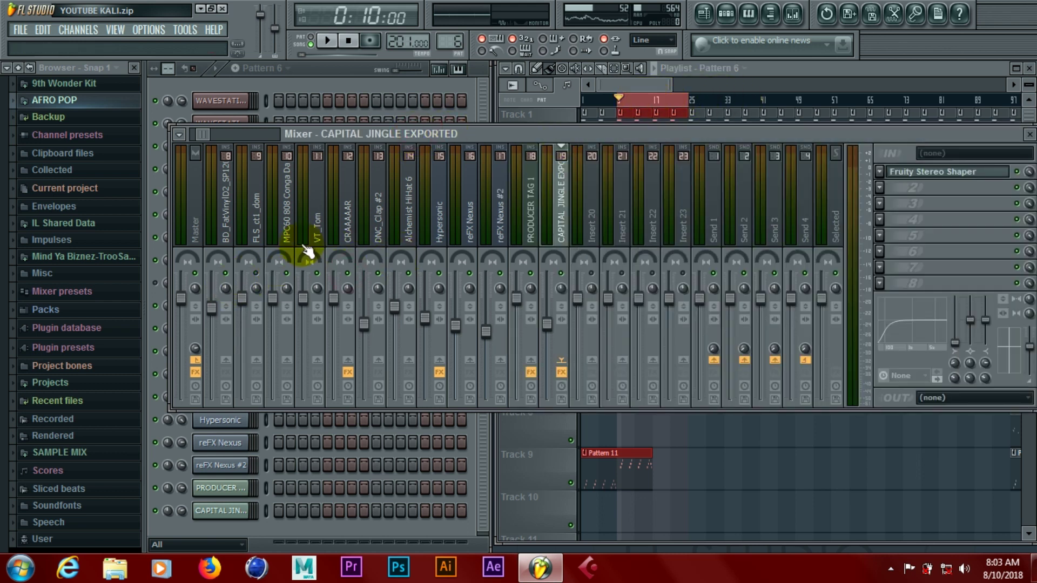
left_click_drag(199, 136, 184, 134)
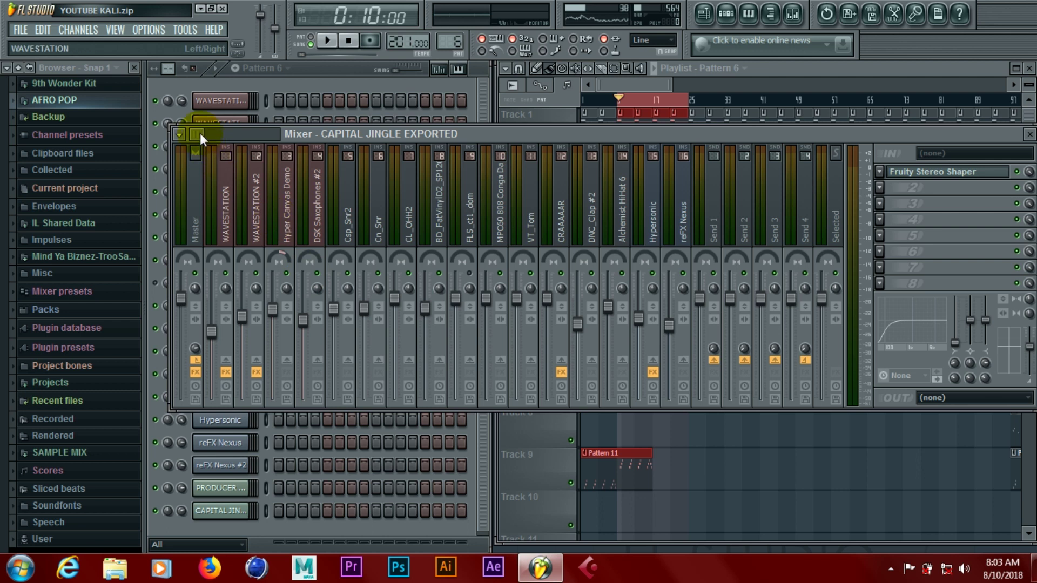
mouse_move(200, 133)
left_mouse_down()
mouse_move(215, 137)
mouse_move(190, 135)
left_mouse_up()
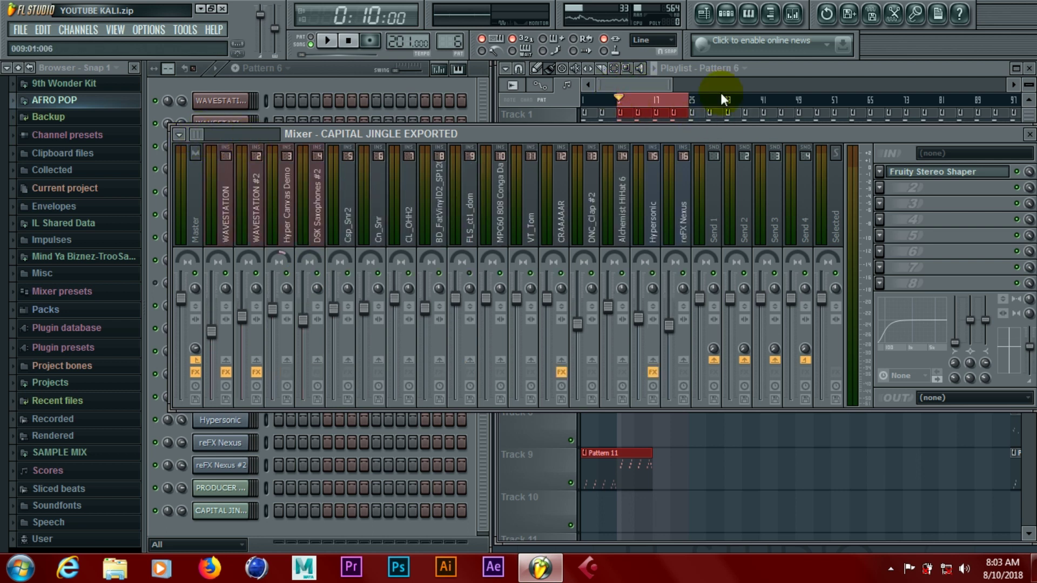
left_click(1030, 135)
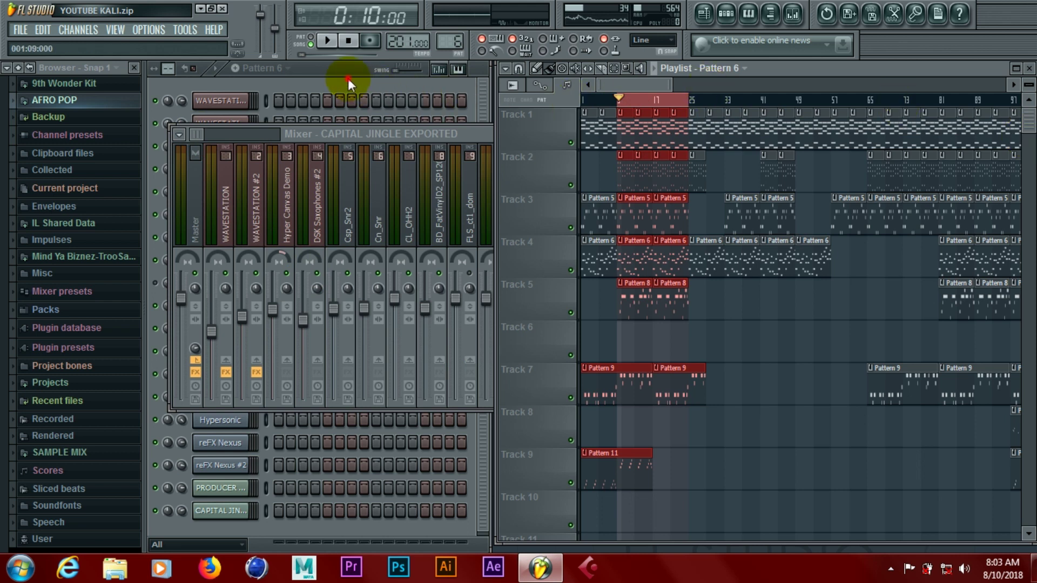
left_click(493, 137)
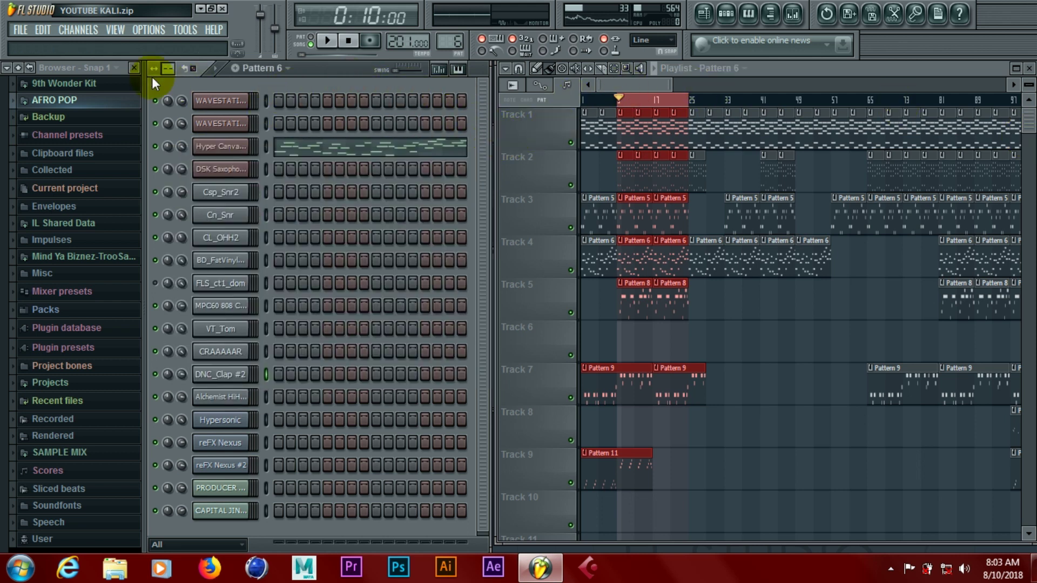
Step: Clear the playlist's time selection and return the play position to the start of the song
left_click(621, 100)
left_click_drag(597, 103, 564, 105)
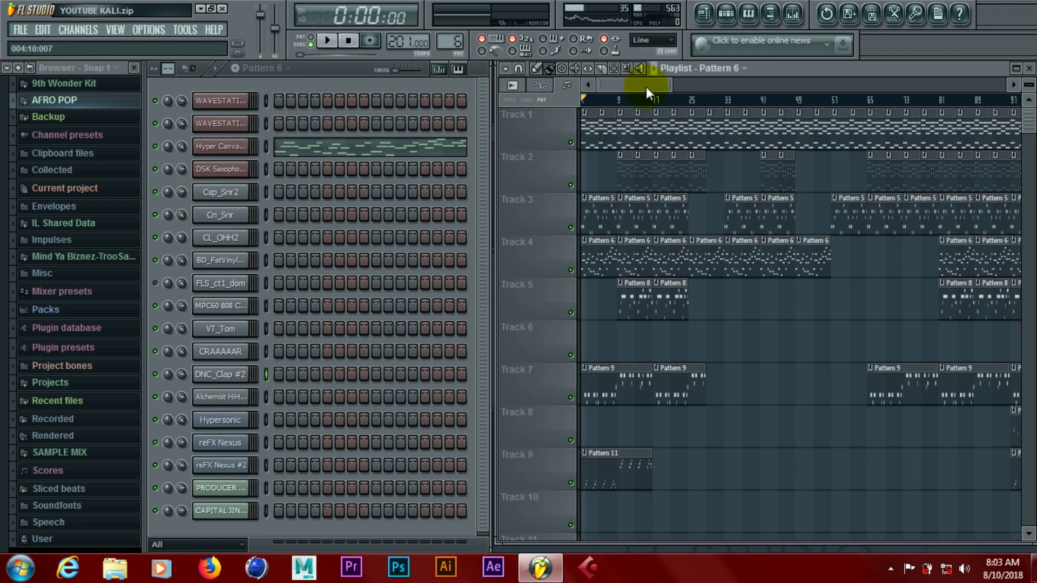
left_click_drag(661, 88, 621, 88)
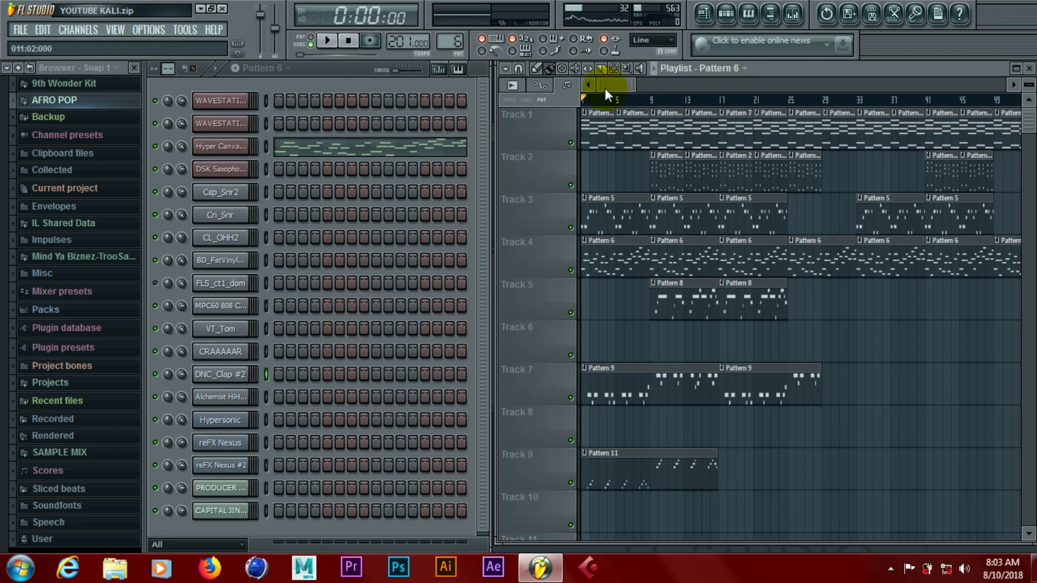
Step: Save the project again over YOUTUBE KALI.zip in the NIMERY YOUTUBE folder
left_click(21, 30)
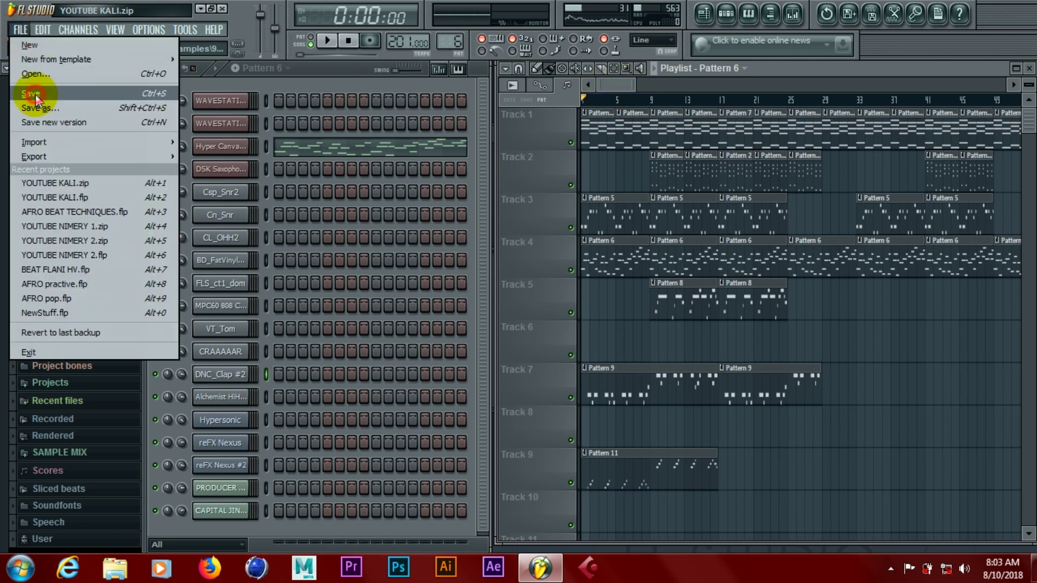
left_click(36, 94)
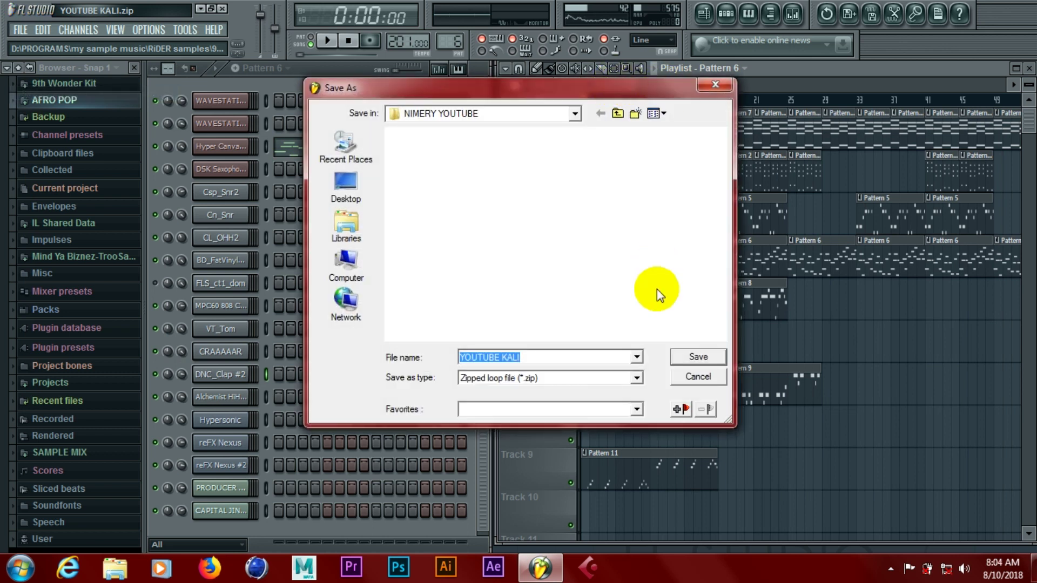
left_click(688, 358)
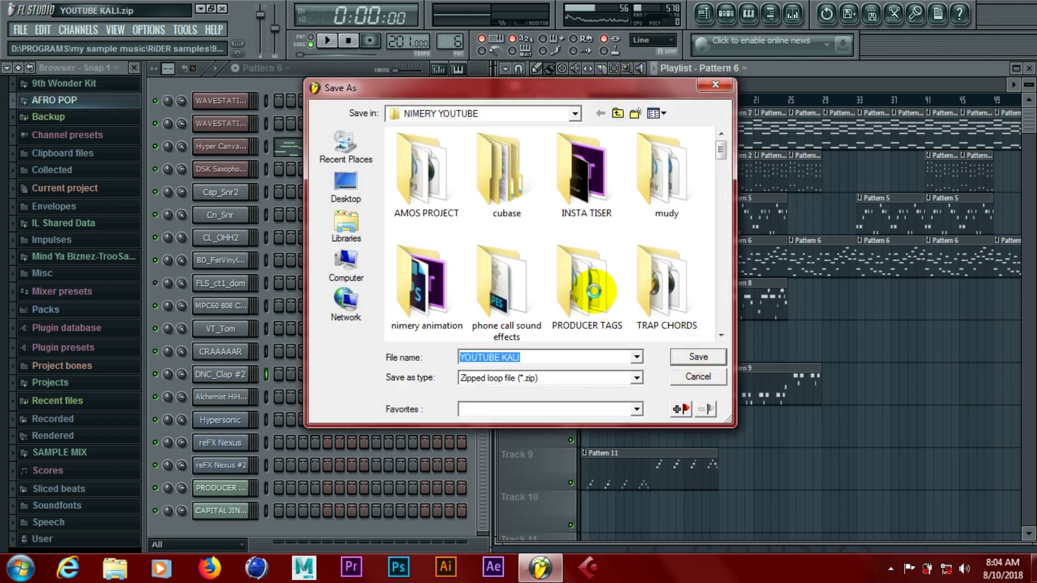
left_click(573, 290)
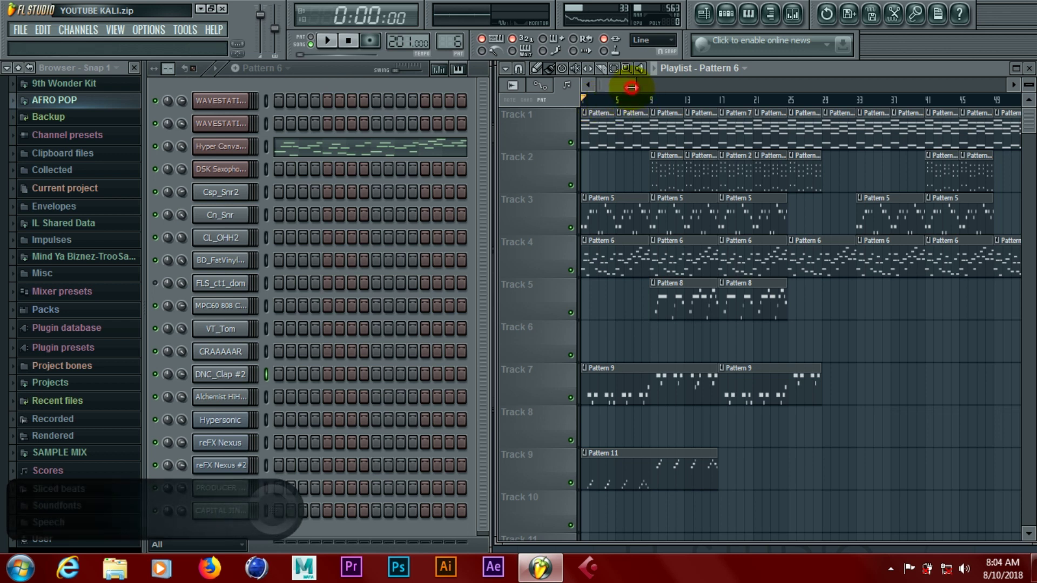
Step: Play the whole song from the beginning to check the mix, following the playback in the playlist
left_click_drag(631, 87, 620, 87)
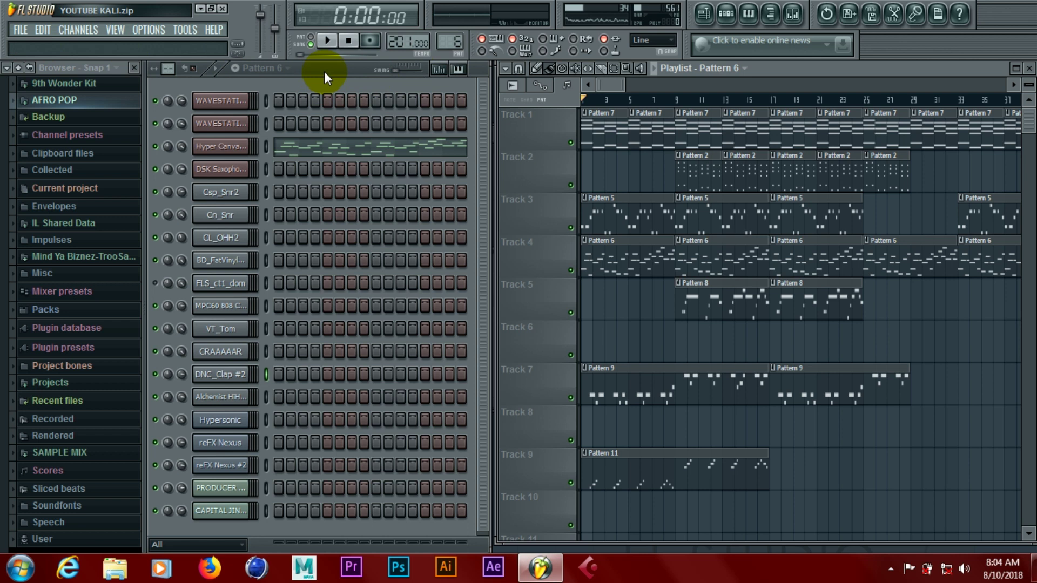
key("space")
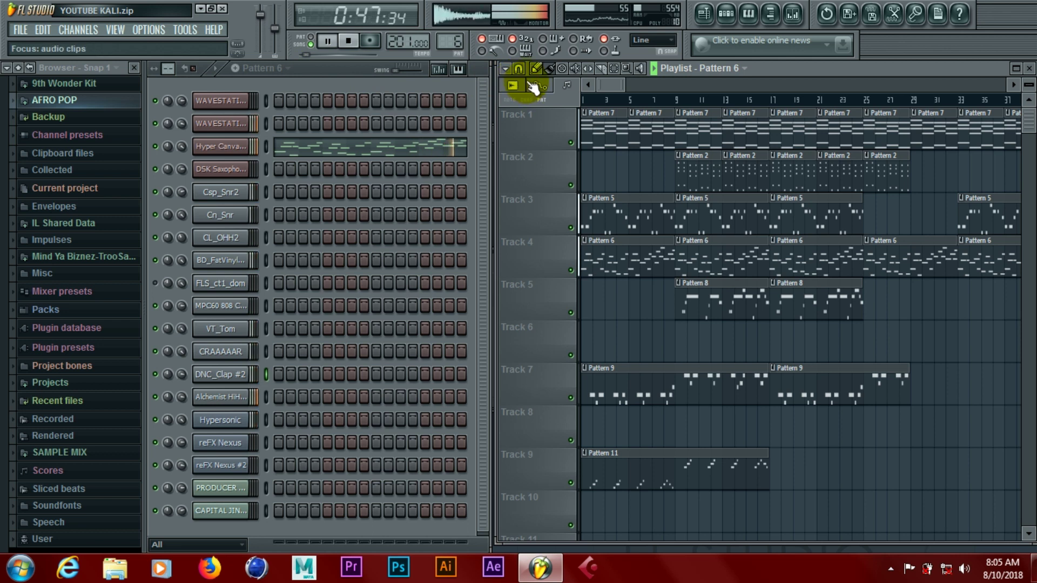
left_click(1010, 84)
left_click(1010, 84)
left_click_drag(1009, 83, 1003, 80)
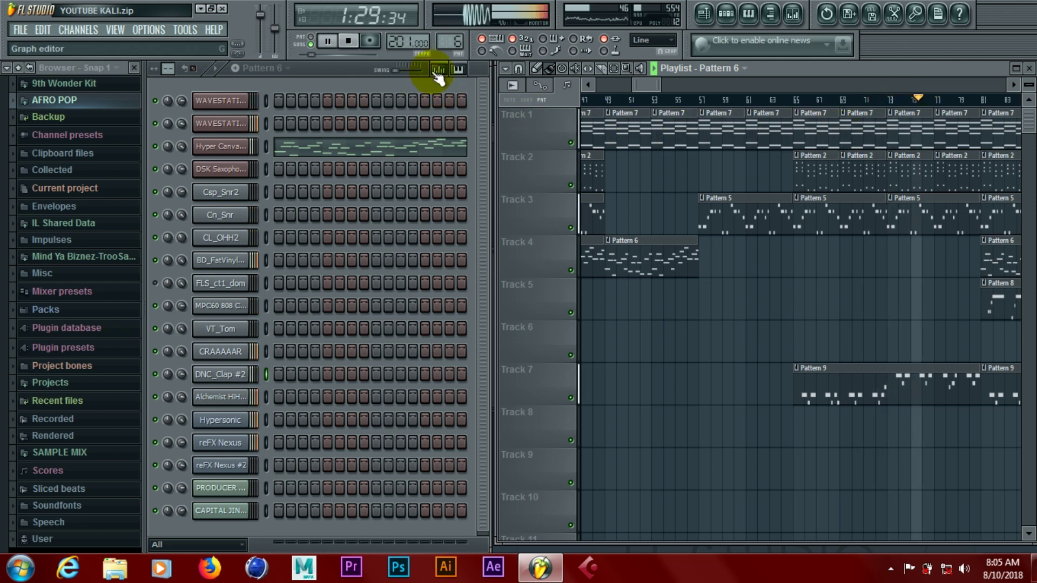
mouse_move(540, 3)
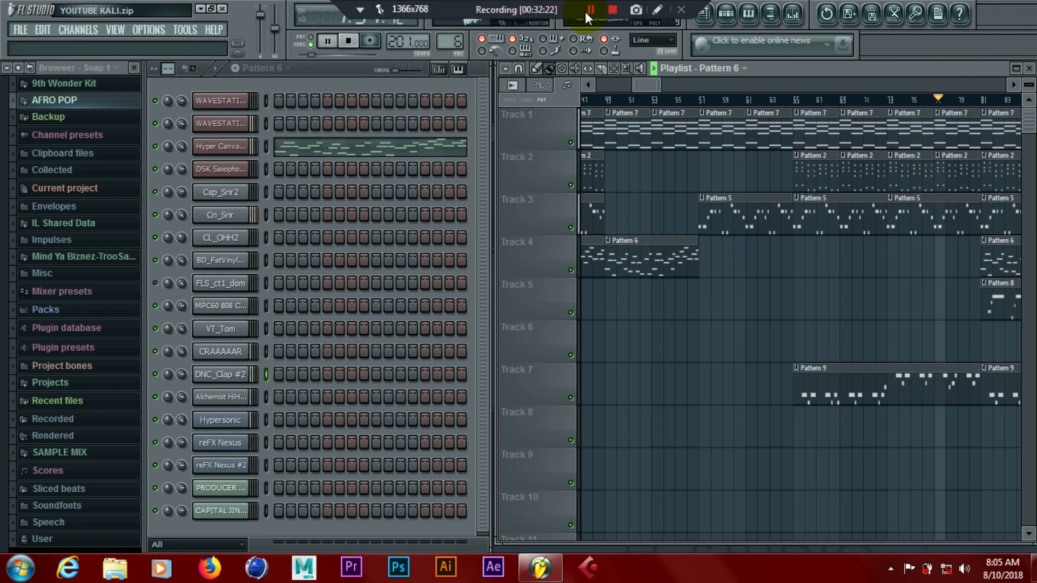